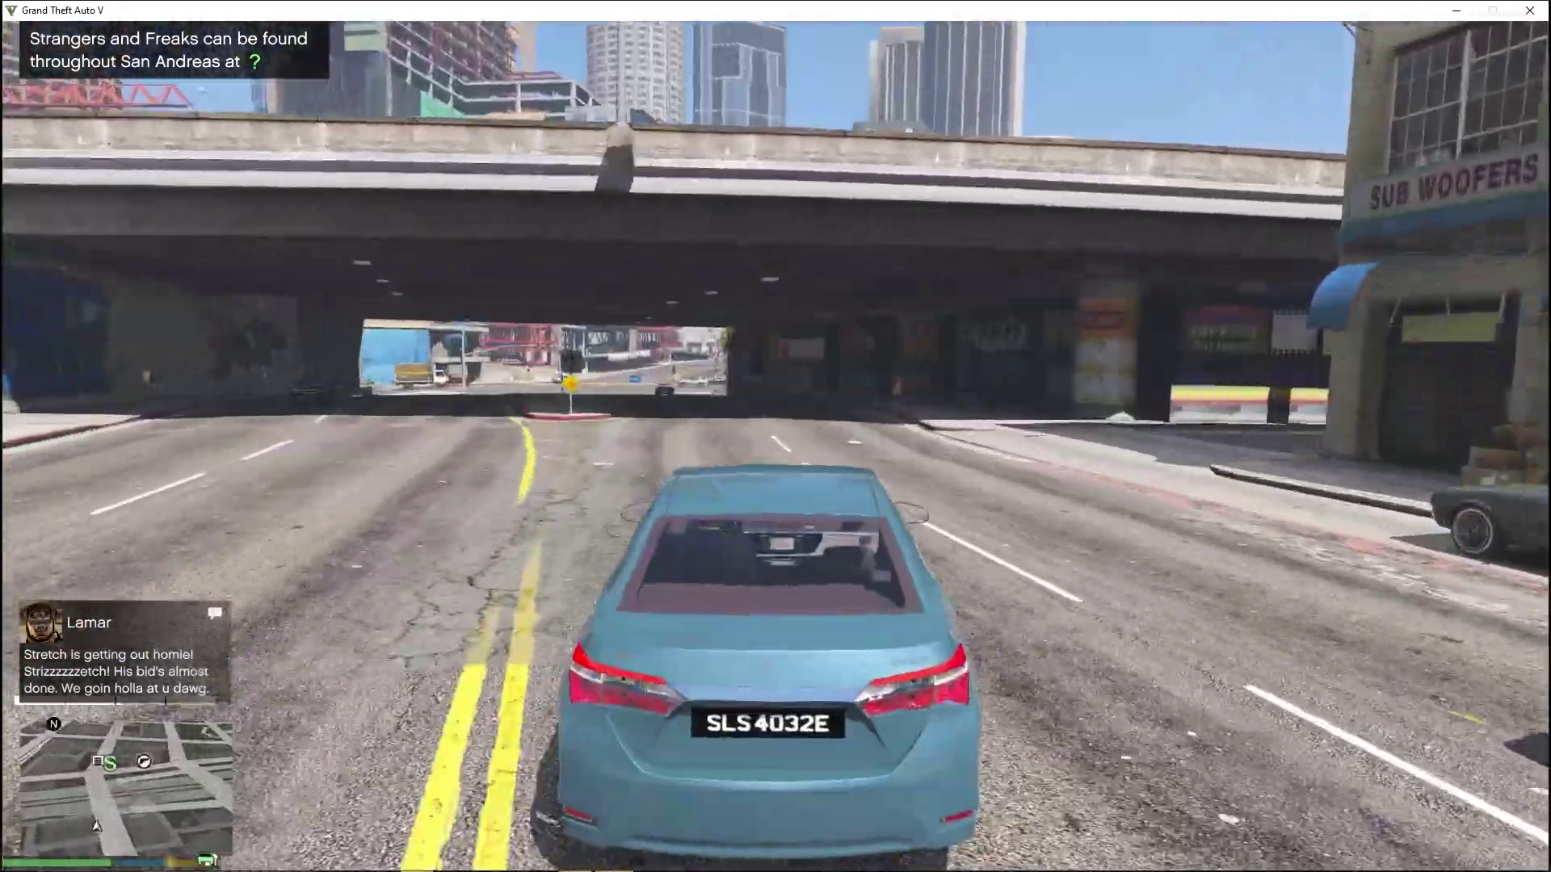
# - Steer the blue sedan right, then straighten it while driving under the overpass
pyautogui.press('d')
pyautogui.press('a')
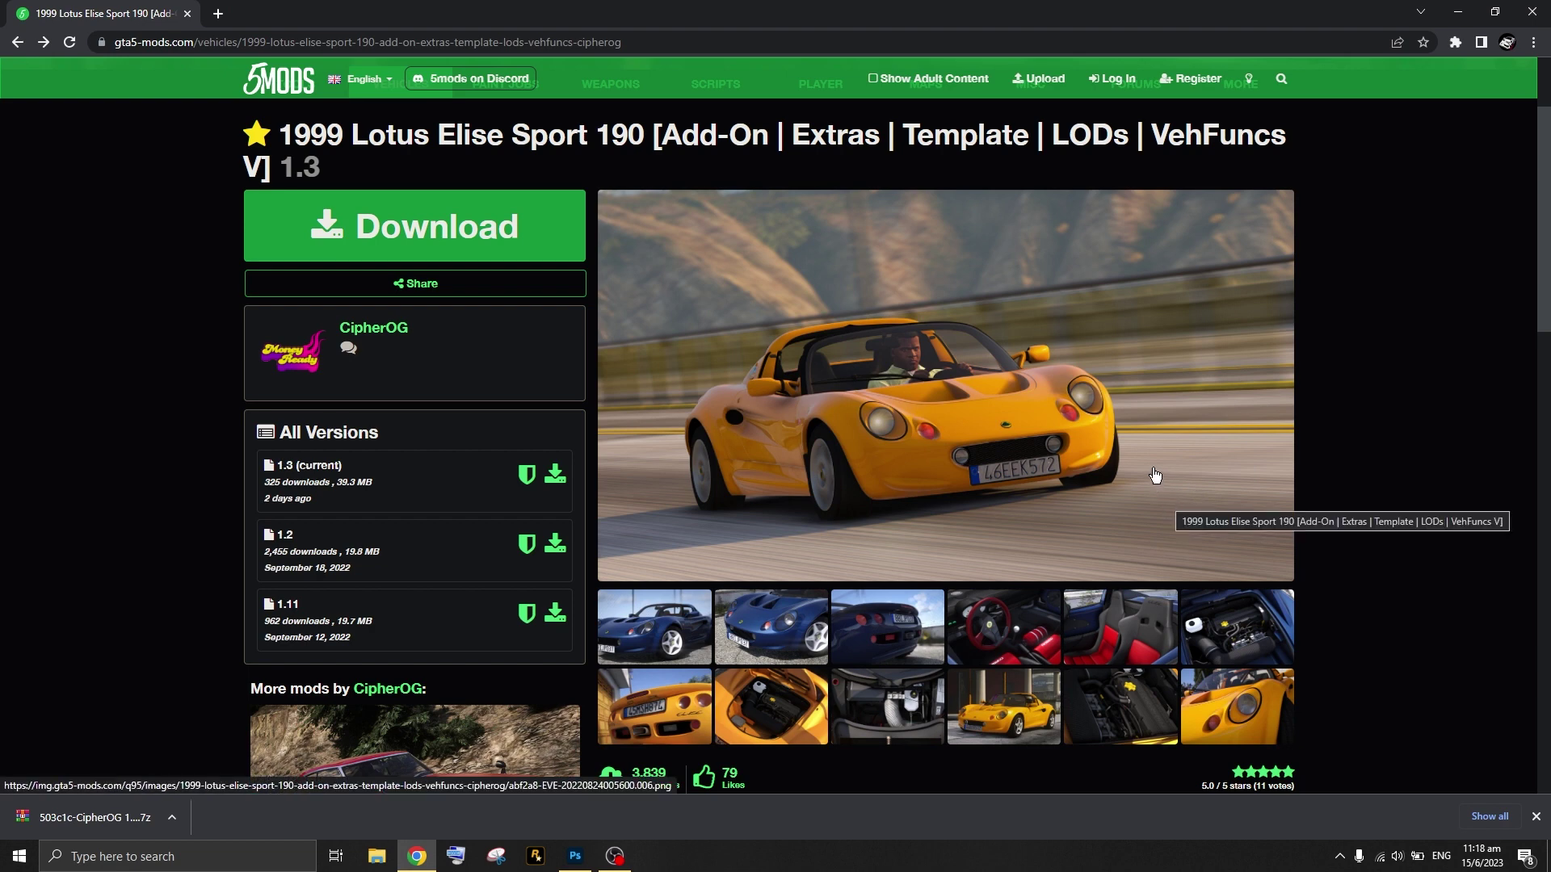
# - Highlight 'Template' in the mod title and enlarge the blue Lotus gallery photo several times
pyautogui.scroll(2, 1410, 574)
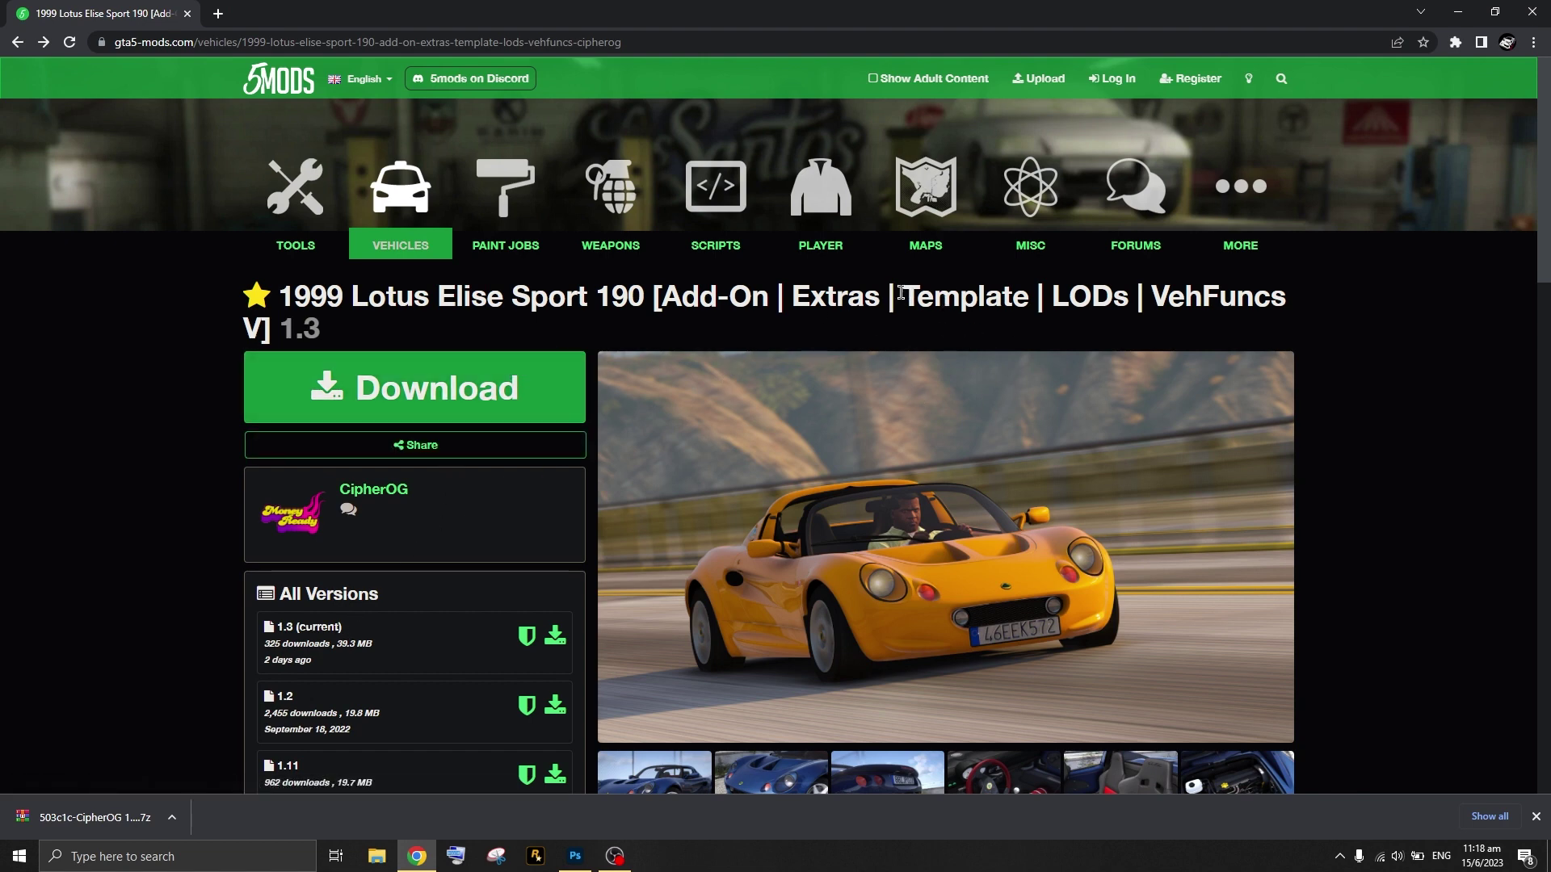
pyautogui.moveTo(900, 292); pyautogui.dragTo(1033, 303)
pyautogui.scroll(-1, 1048, 360)
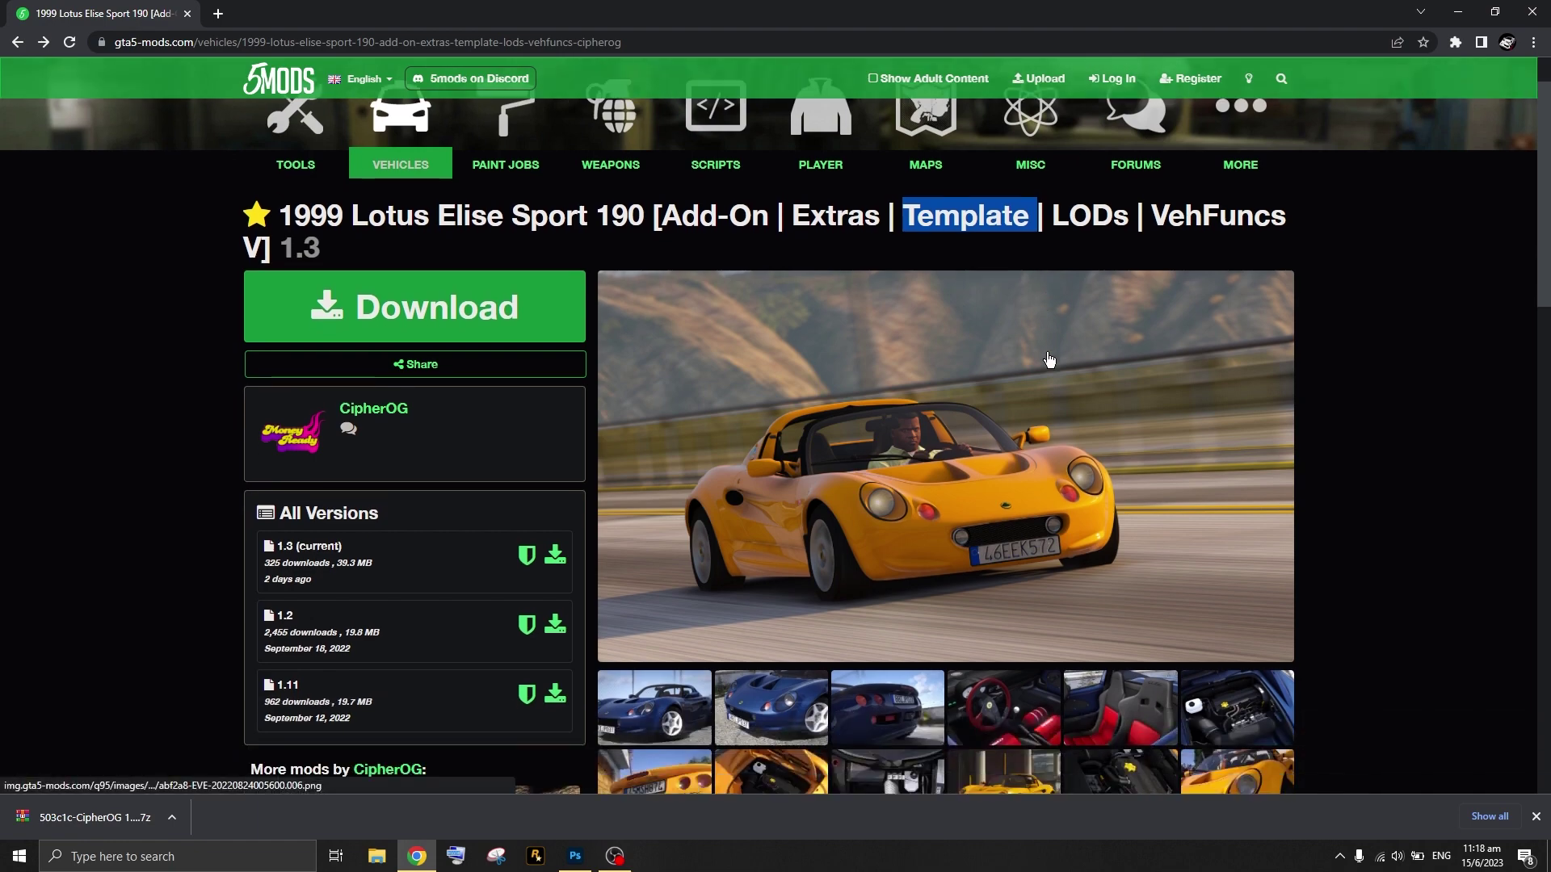
pyautogui.scroll(-3, 724, 286)
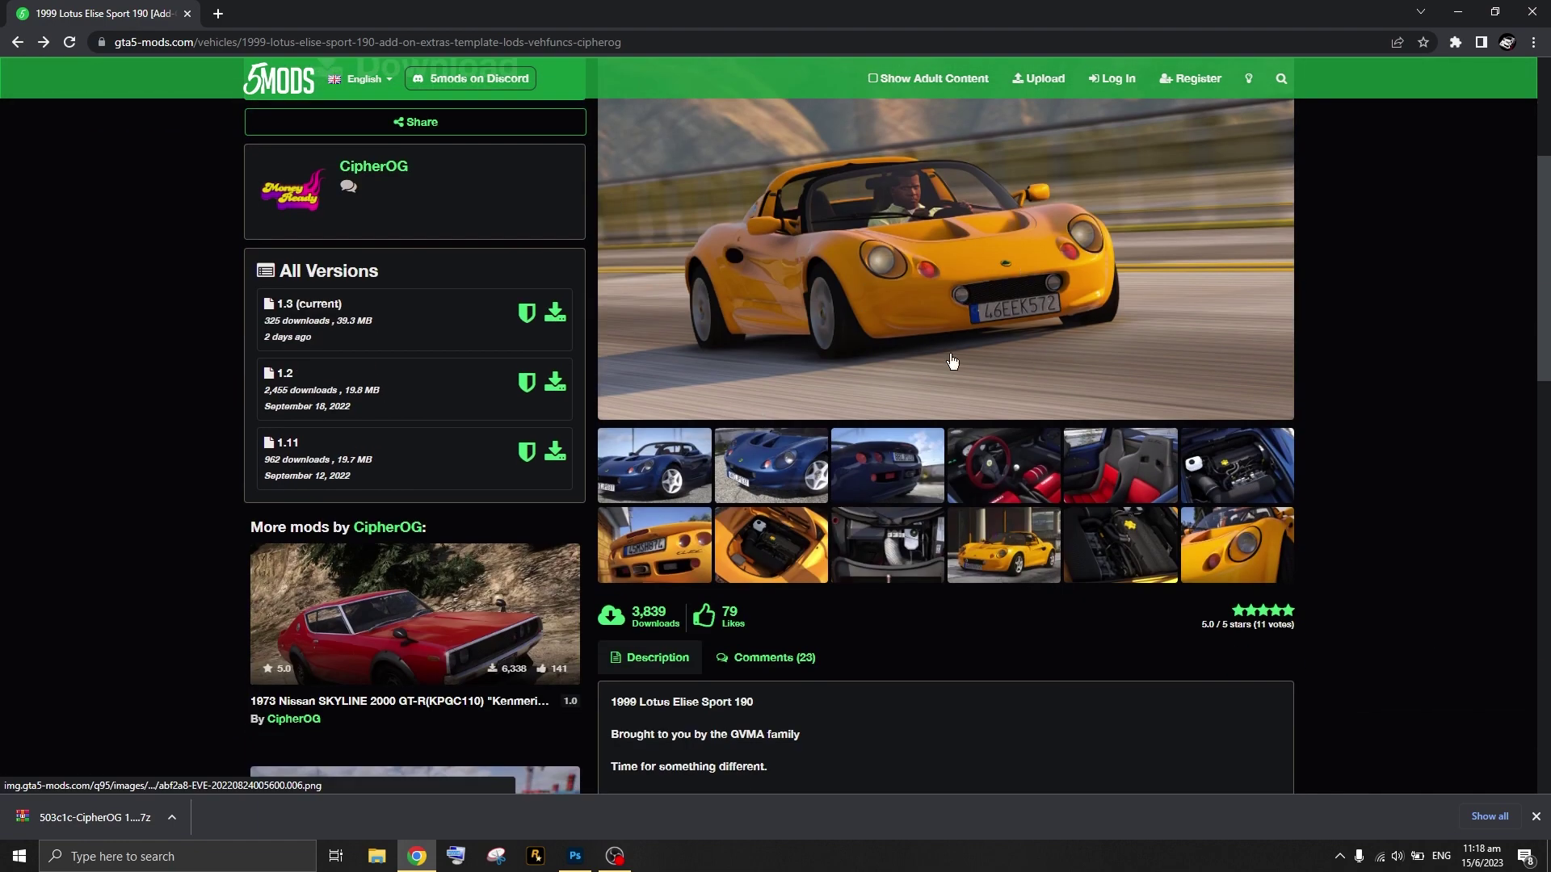
pyautogui.click(652, 451)
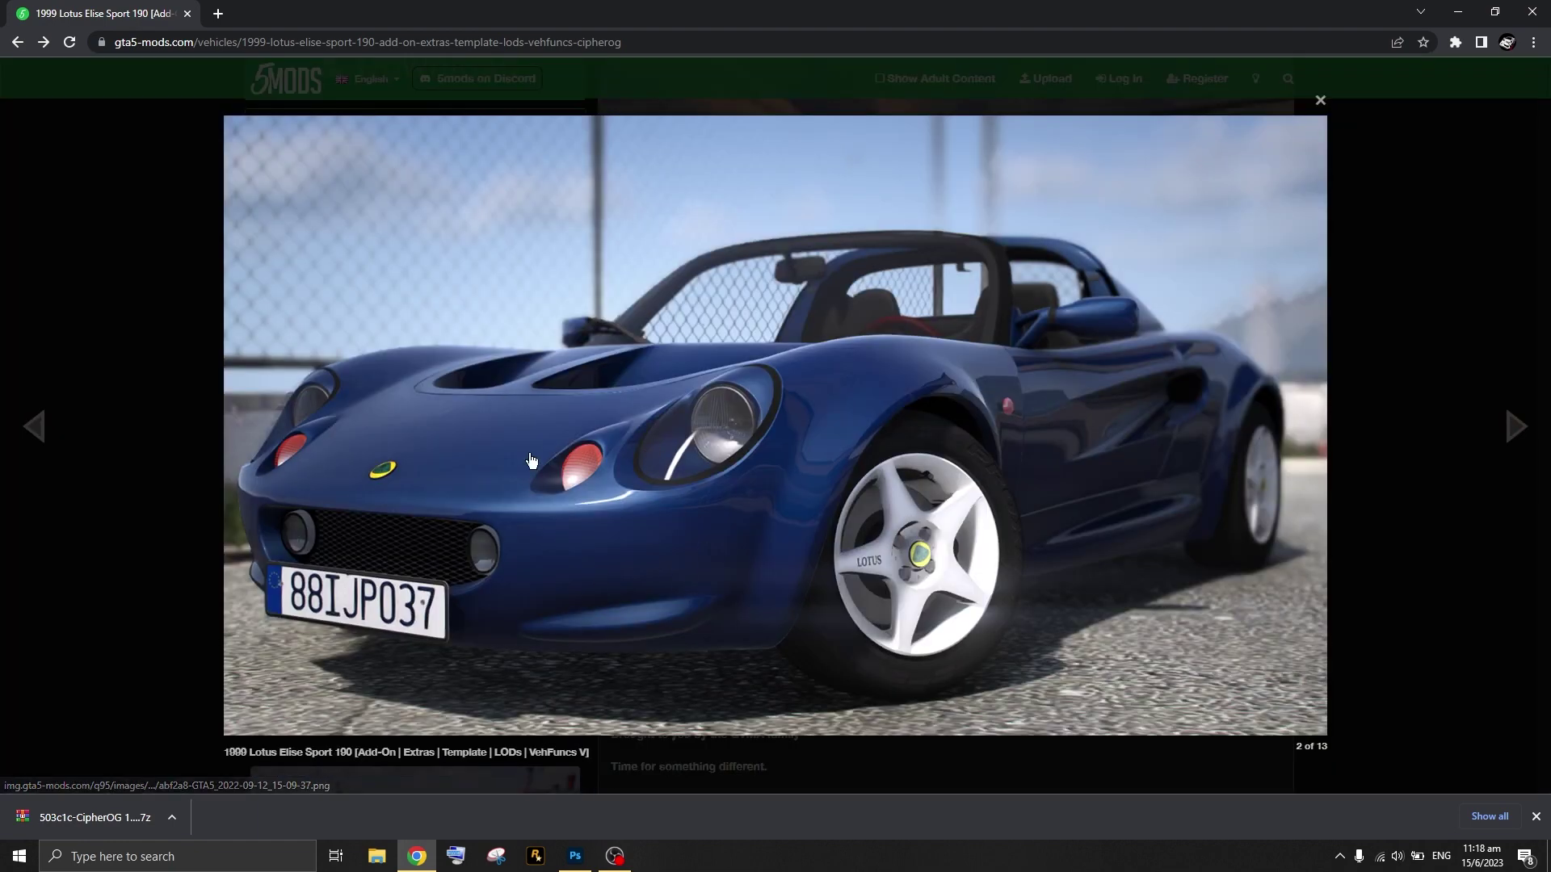
pyautogui.click(36, 266)
pyautogui.scroll(2, 595, 495)
pyautogui.scroll(-2, 638, 473)
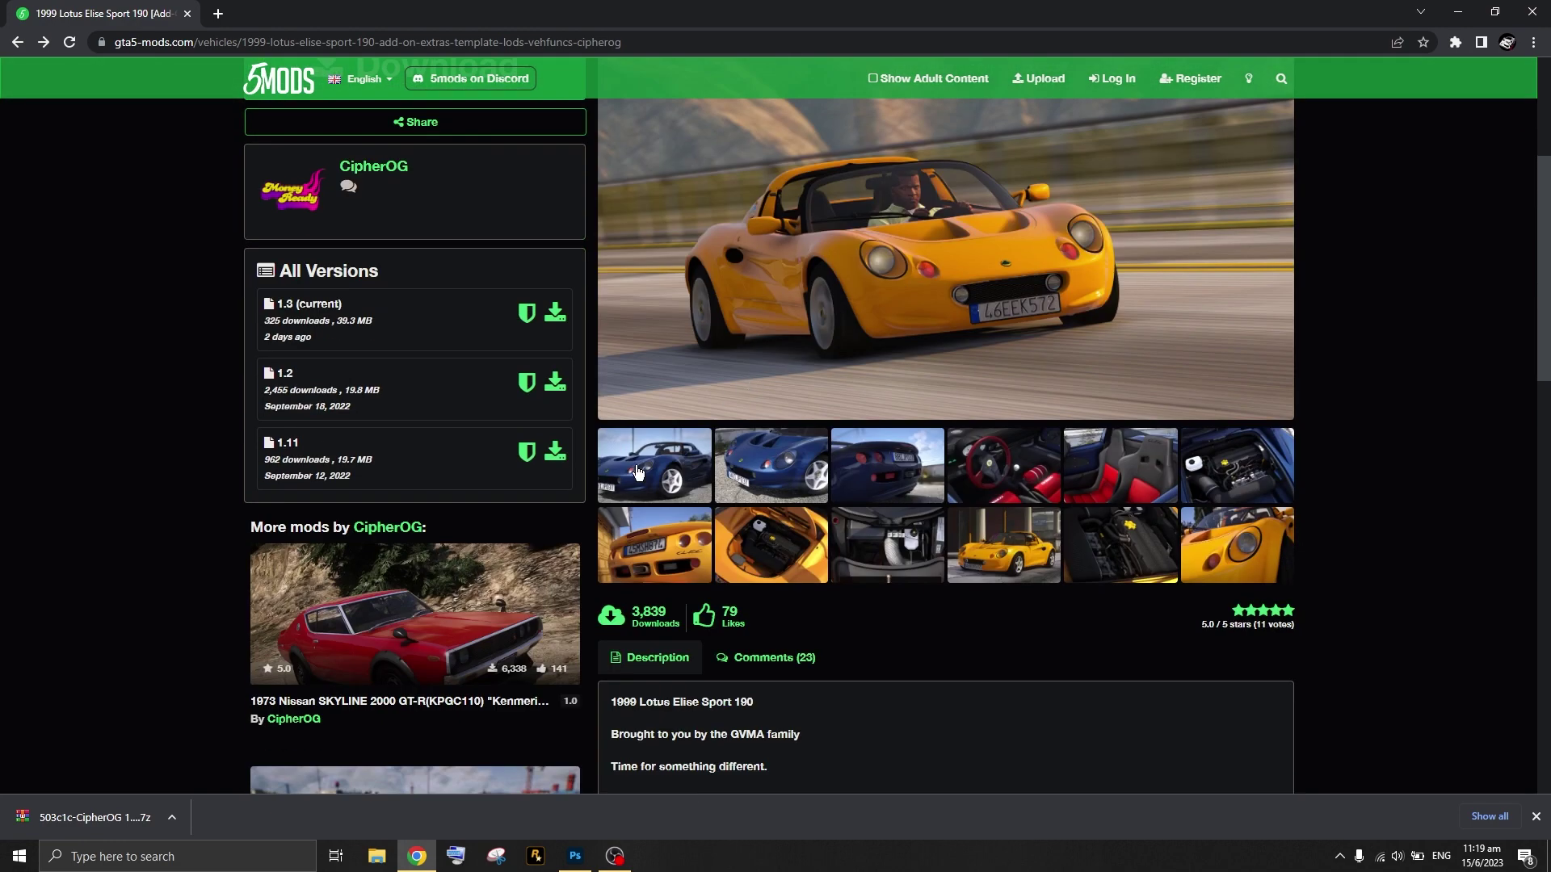
pyautogui.click(638, 472)
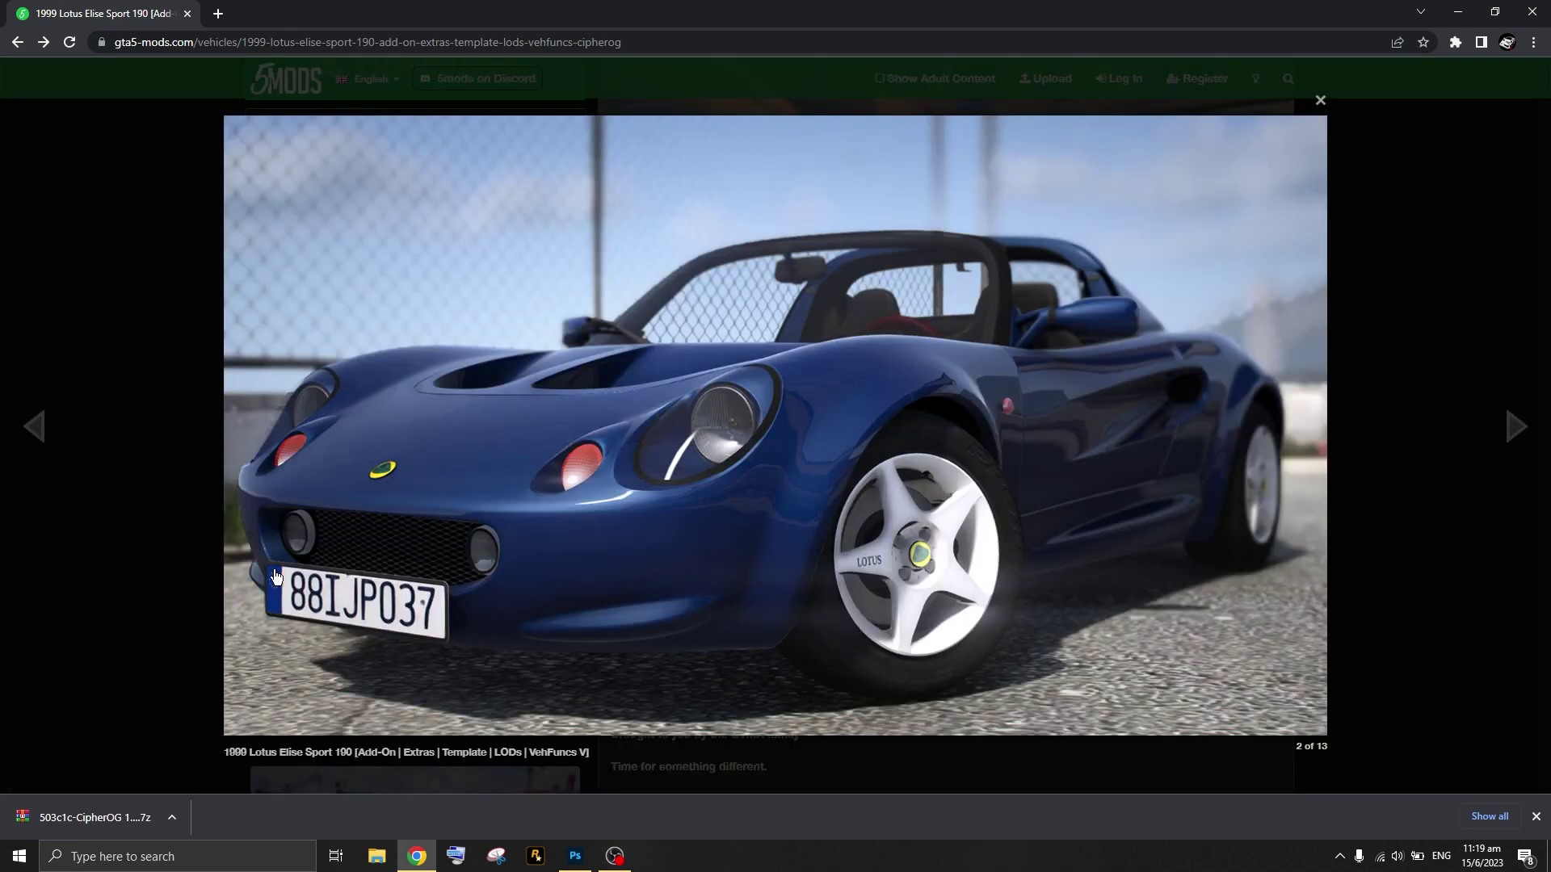
pyautogui.click(89, 194)
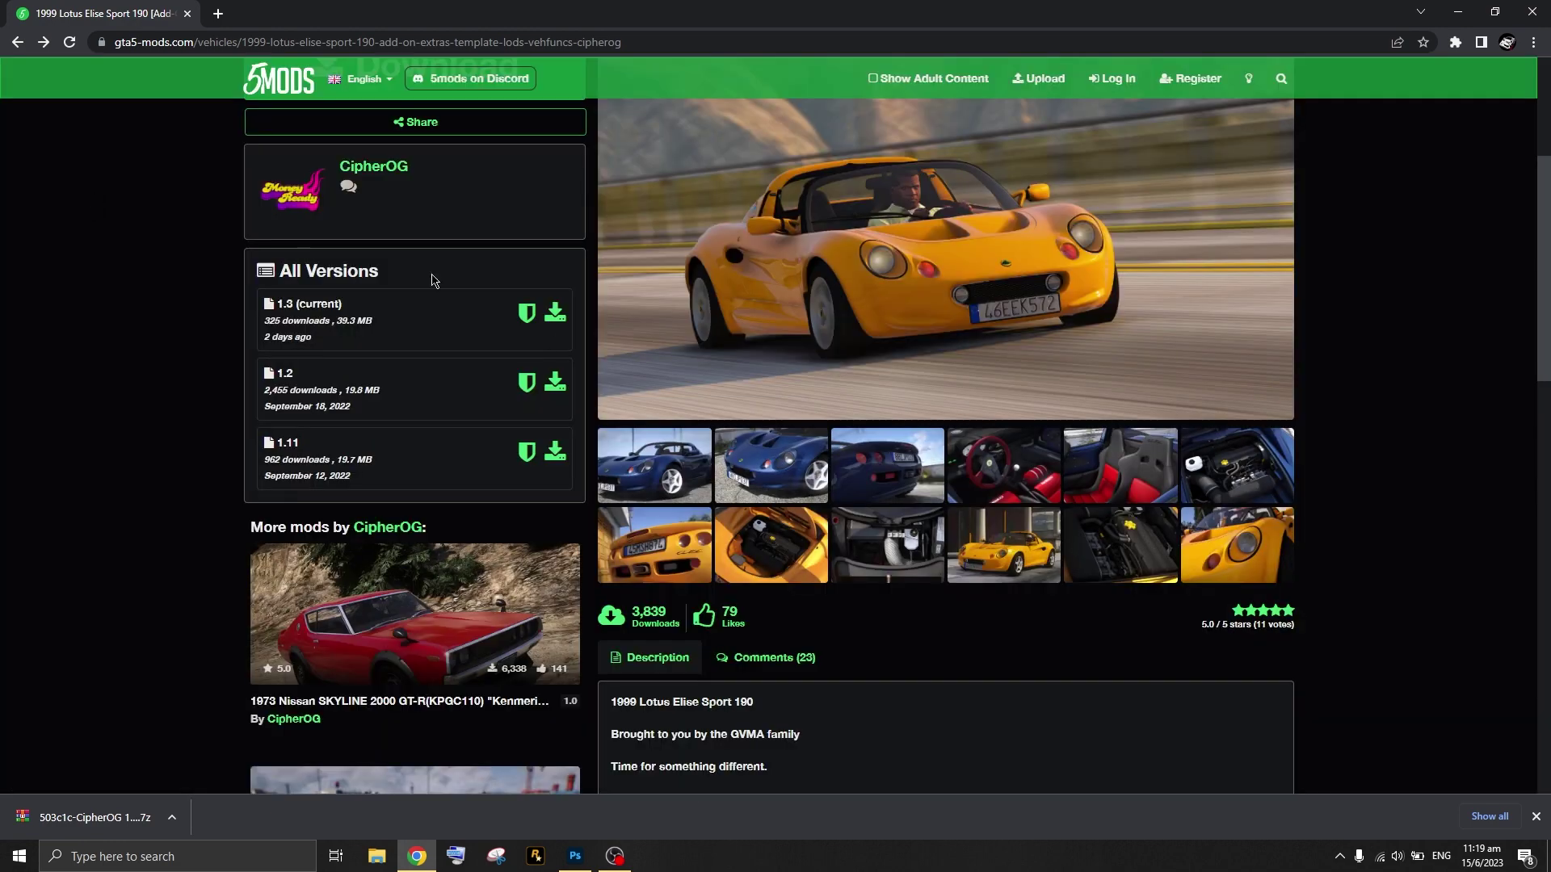
pyautogui.click(657, 488)
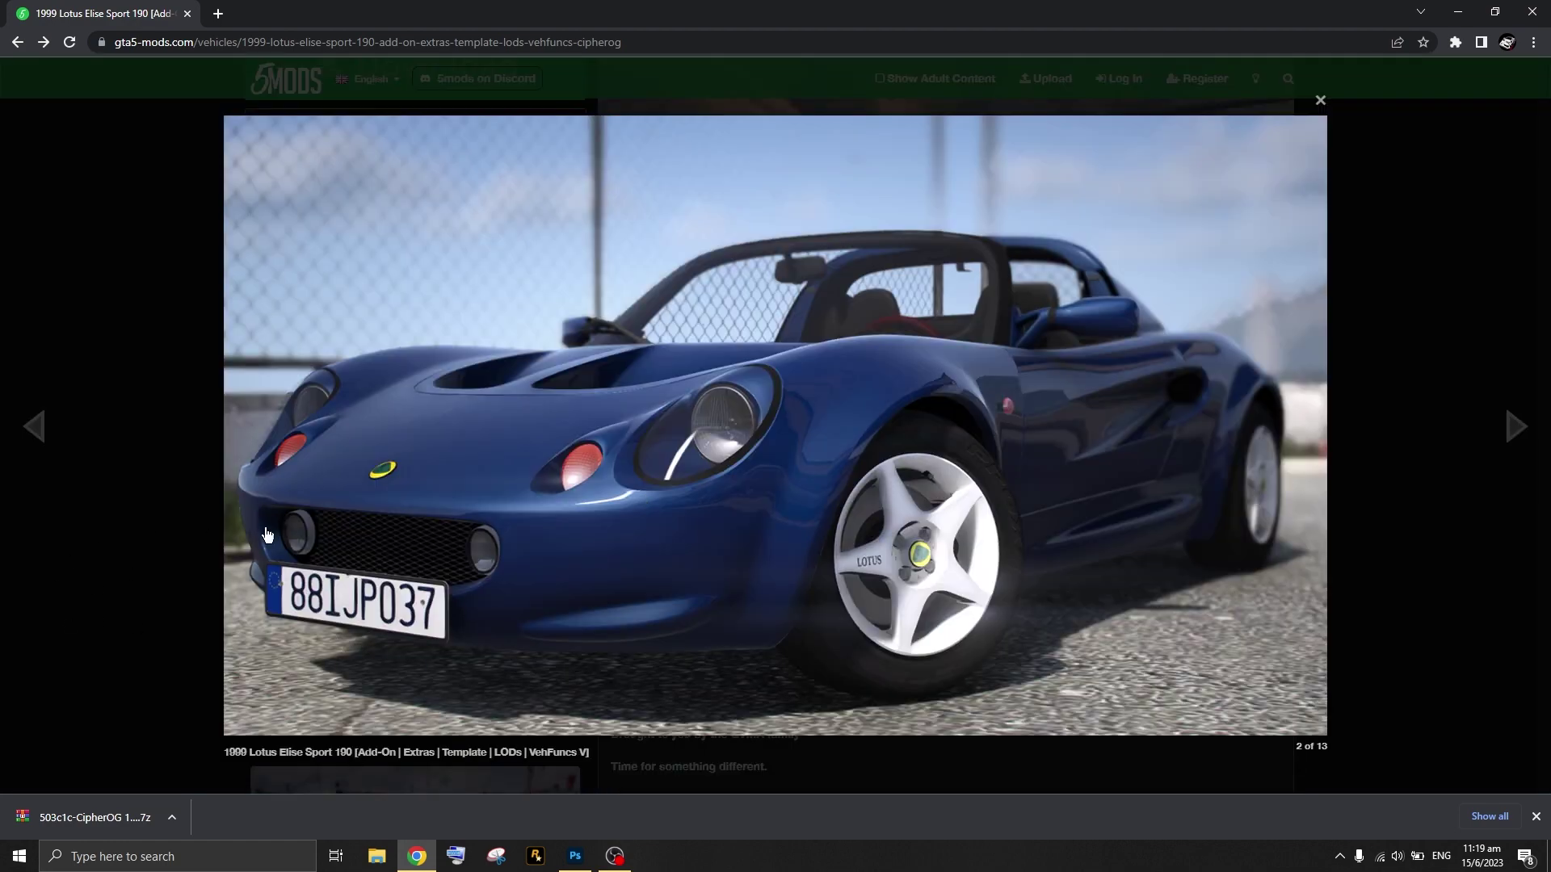
pyautogui.click(191, 241)
pyautogui.scroll(3, 444, 439)
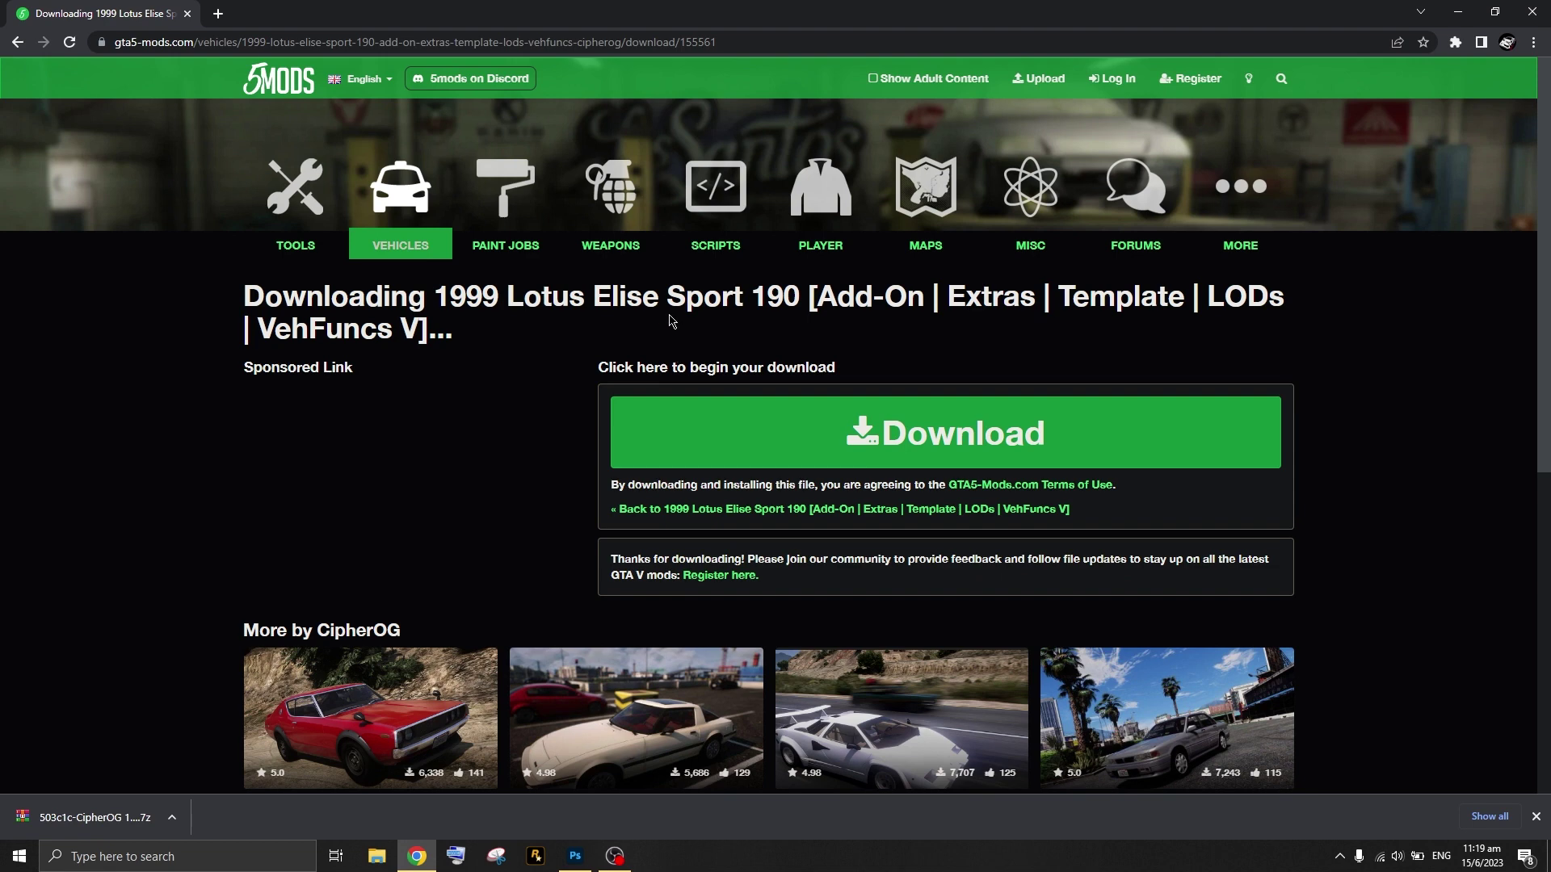
# - Go back from the download page to the mod page and view the blue Lotus photo
pyautogui.hotkey('alt', 'Left')
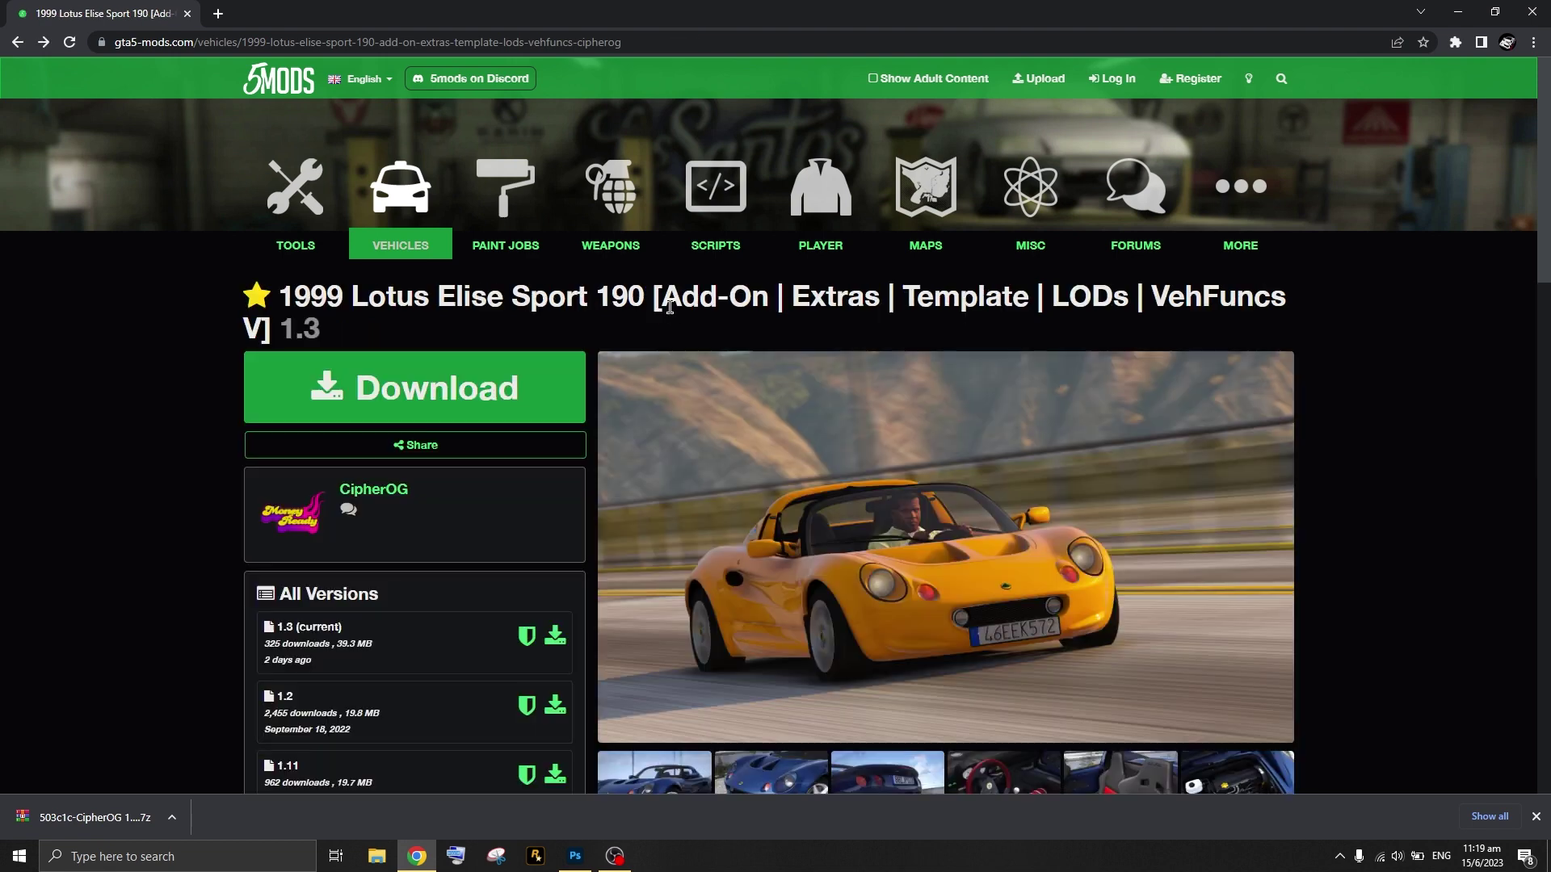
pyautogui.scroll(-2, 670, 484)
pyautogui.click(675, 622)
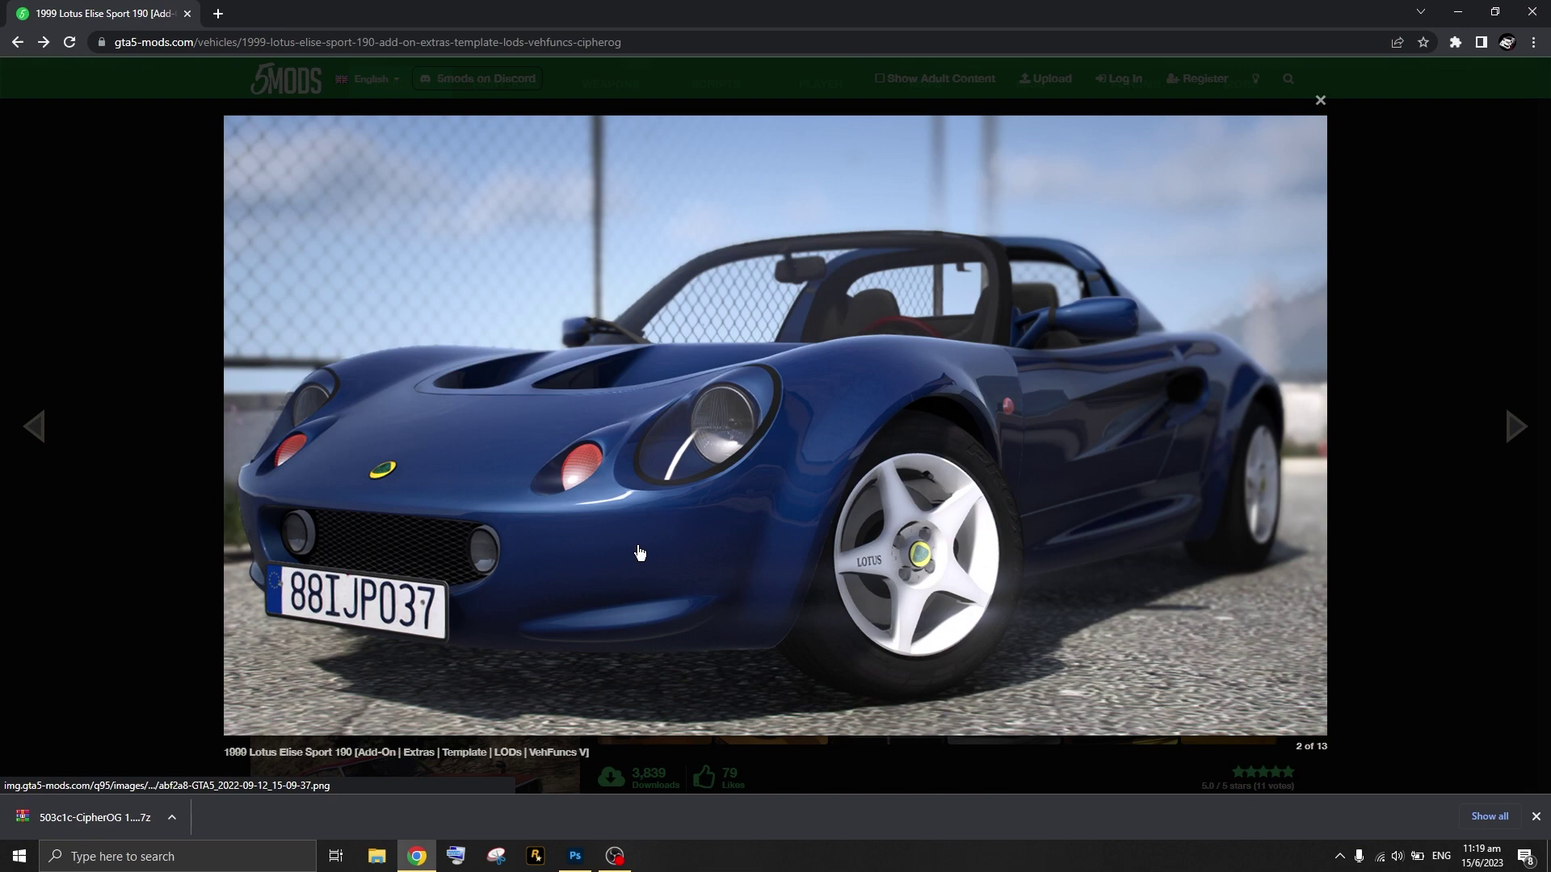
pyautogui.click(1387, 275)
pyautogui.scroll(-1, 801, 683)
# - View the front plate close-up and photo 2 of 13, then open a new Incognito window
pyautogui.click(771, 545)
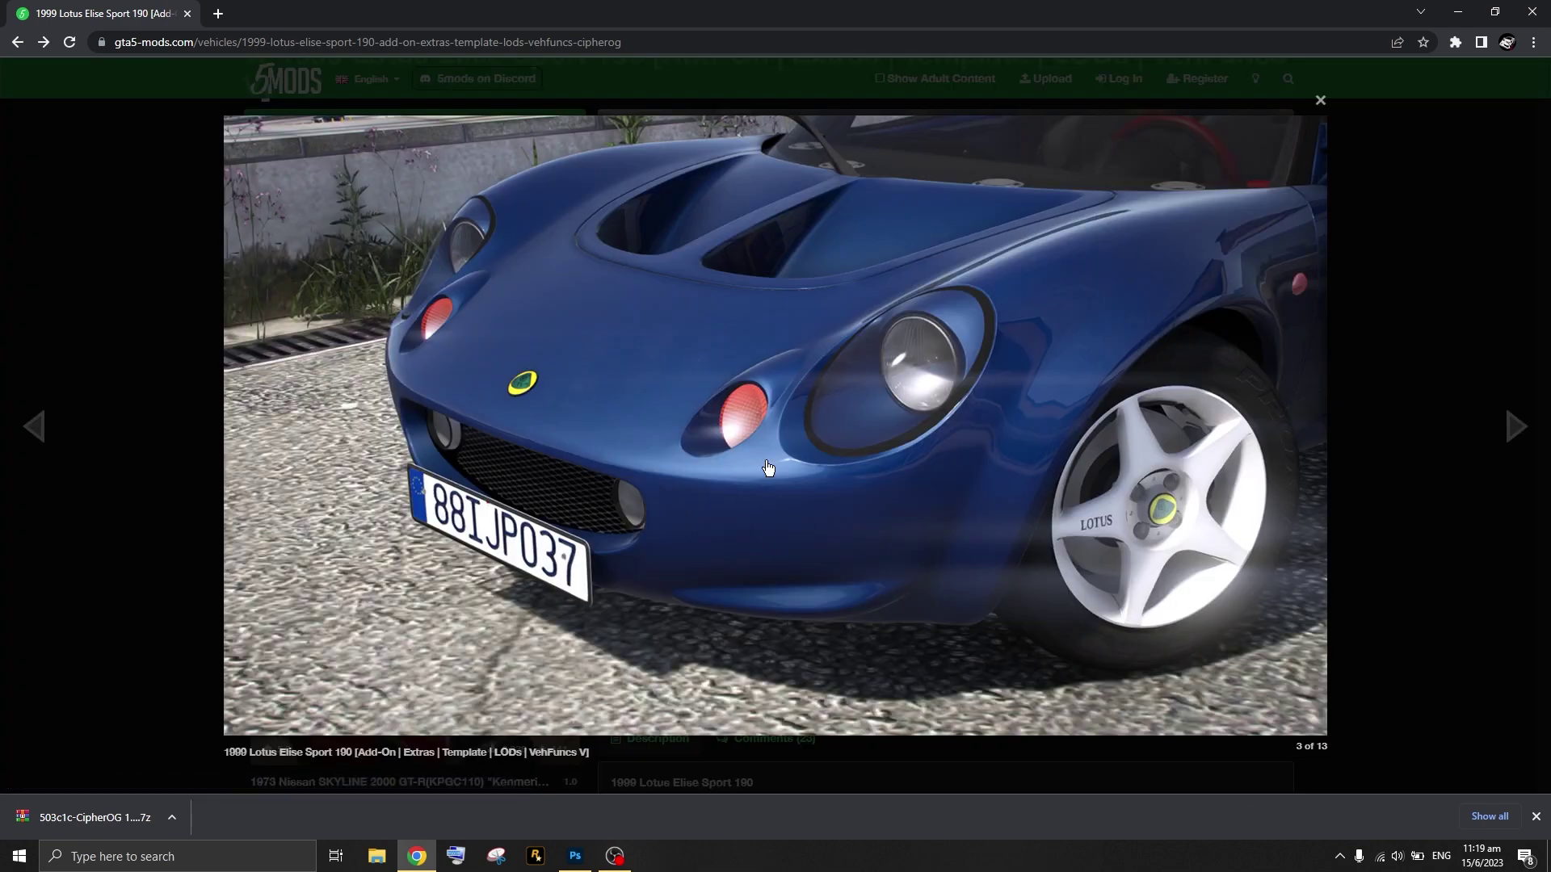
pyautogui.click(1395, 266)
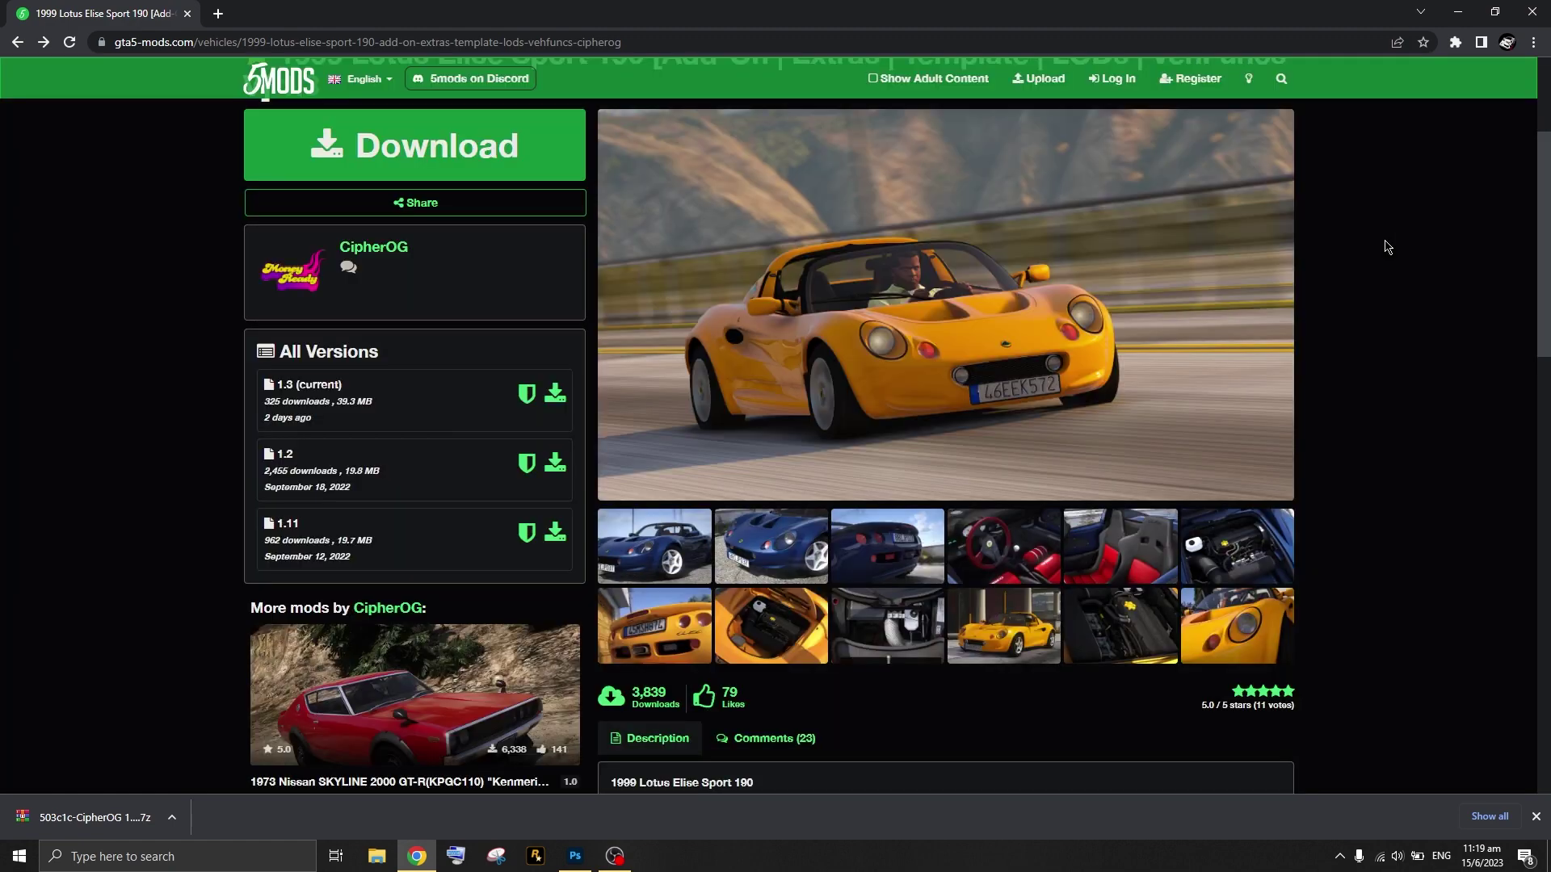
pyautogui.click(656, 539)
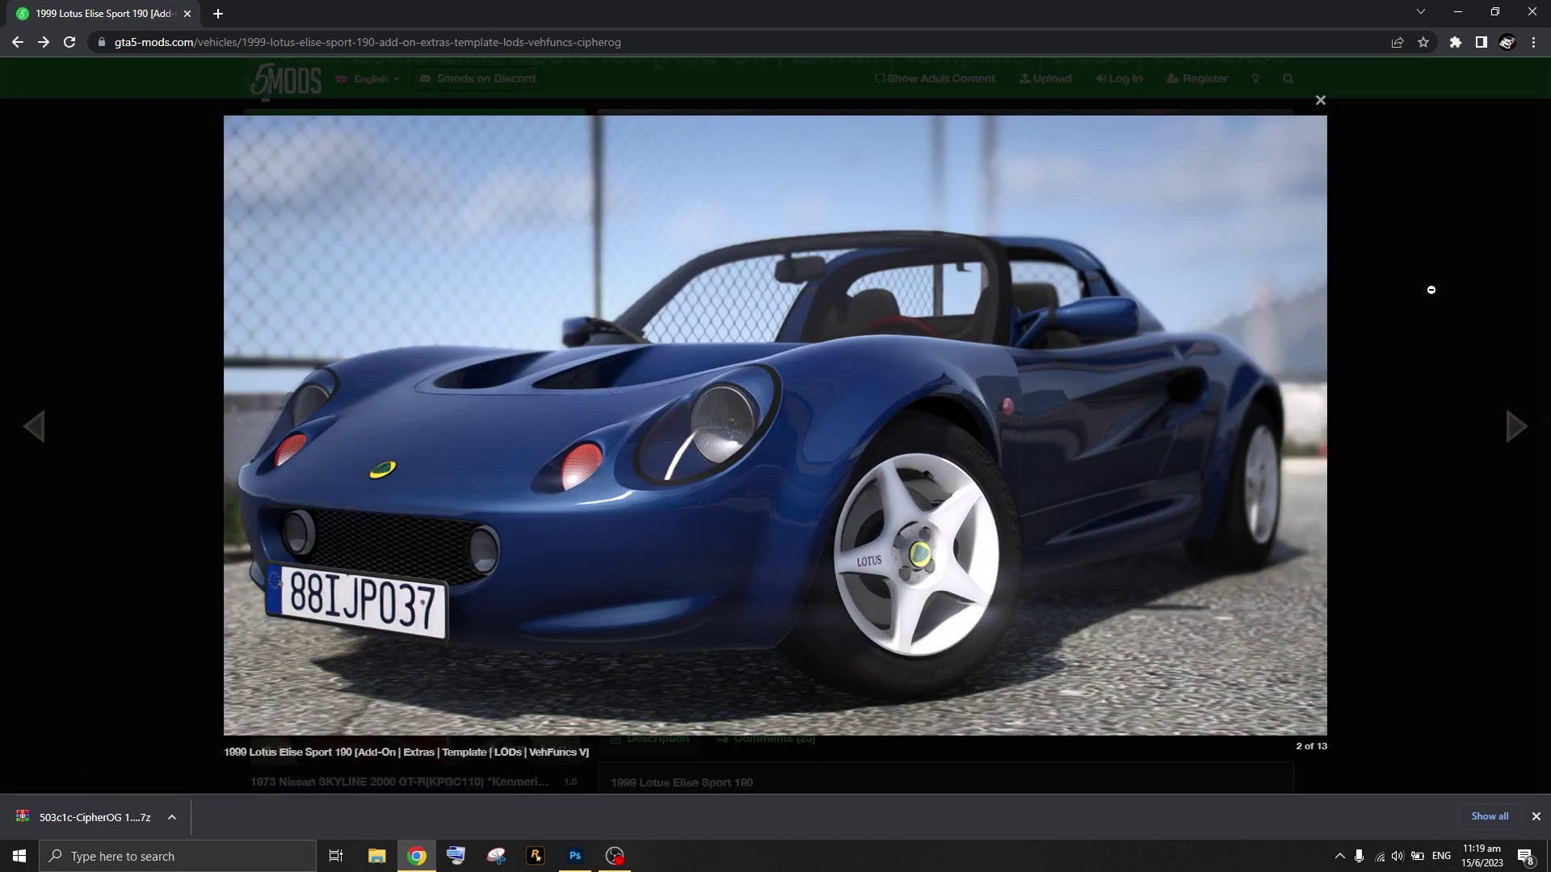
pyautogui.click(1384, 260)
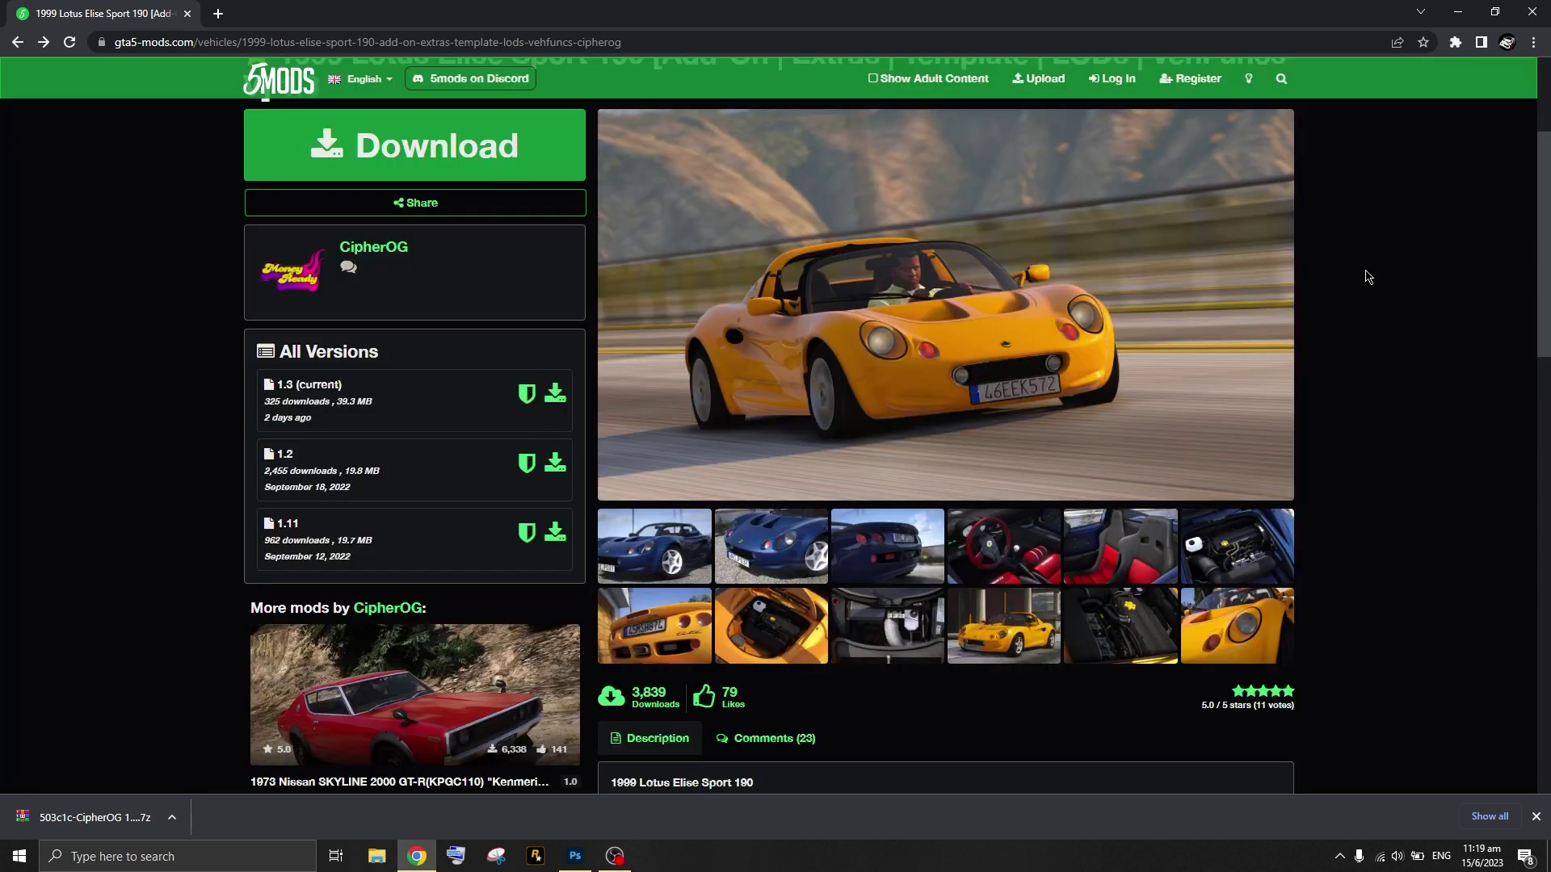
pyautogui.click(1533, 42)
pyautogui.click(1436, 110)
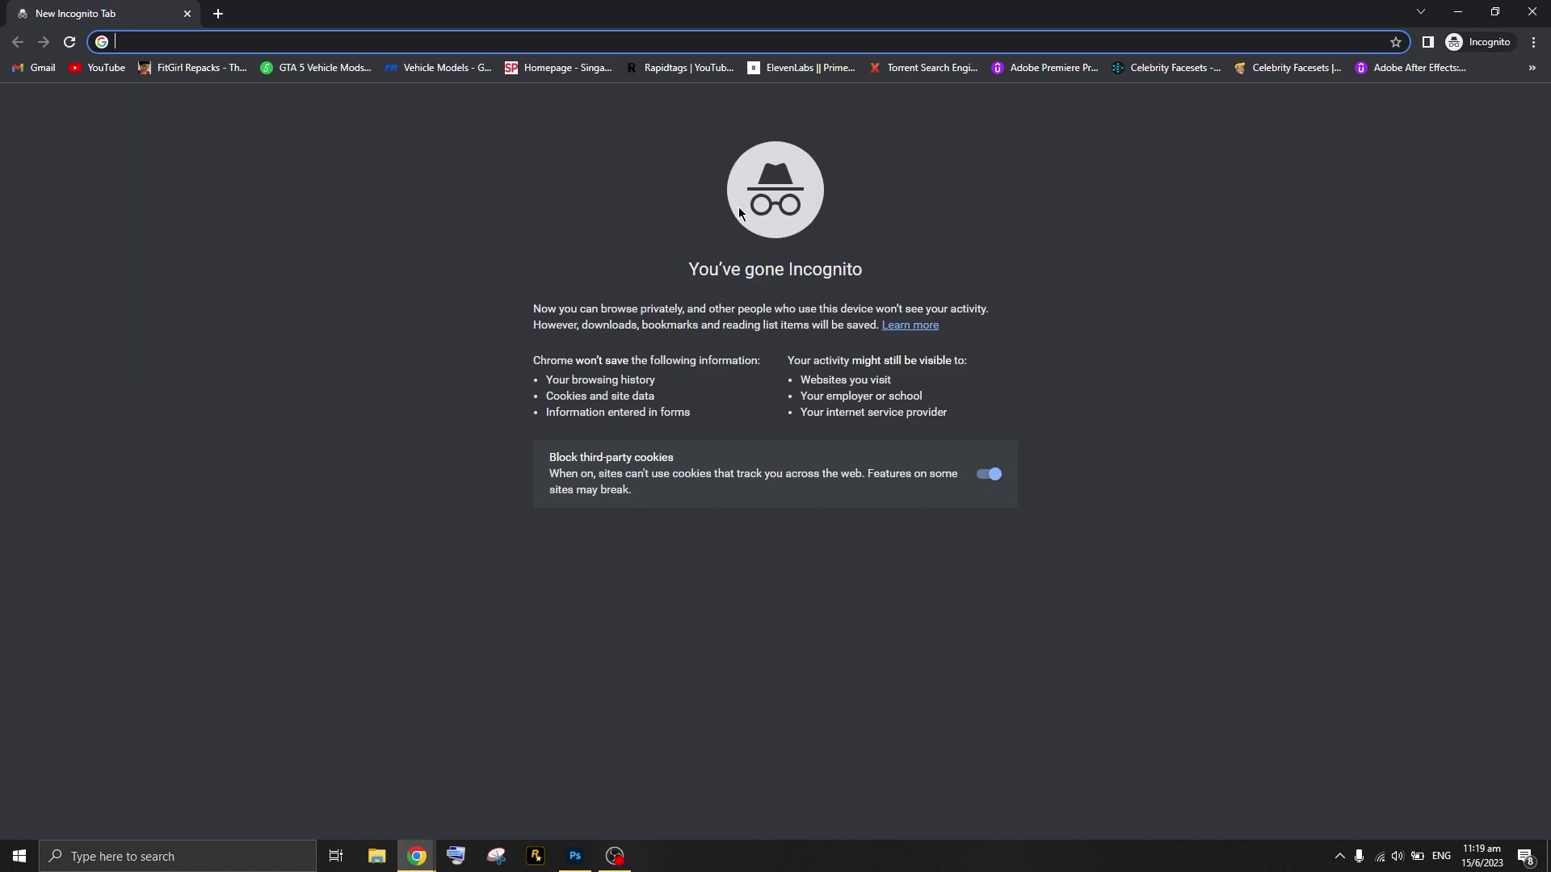
pyautogui.write('sibga')
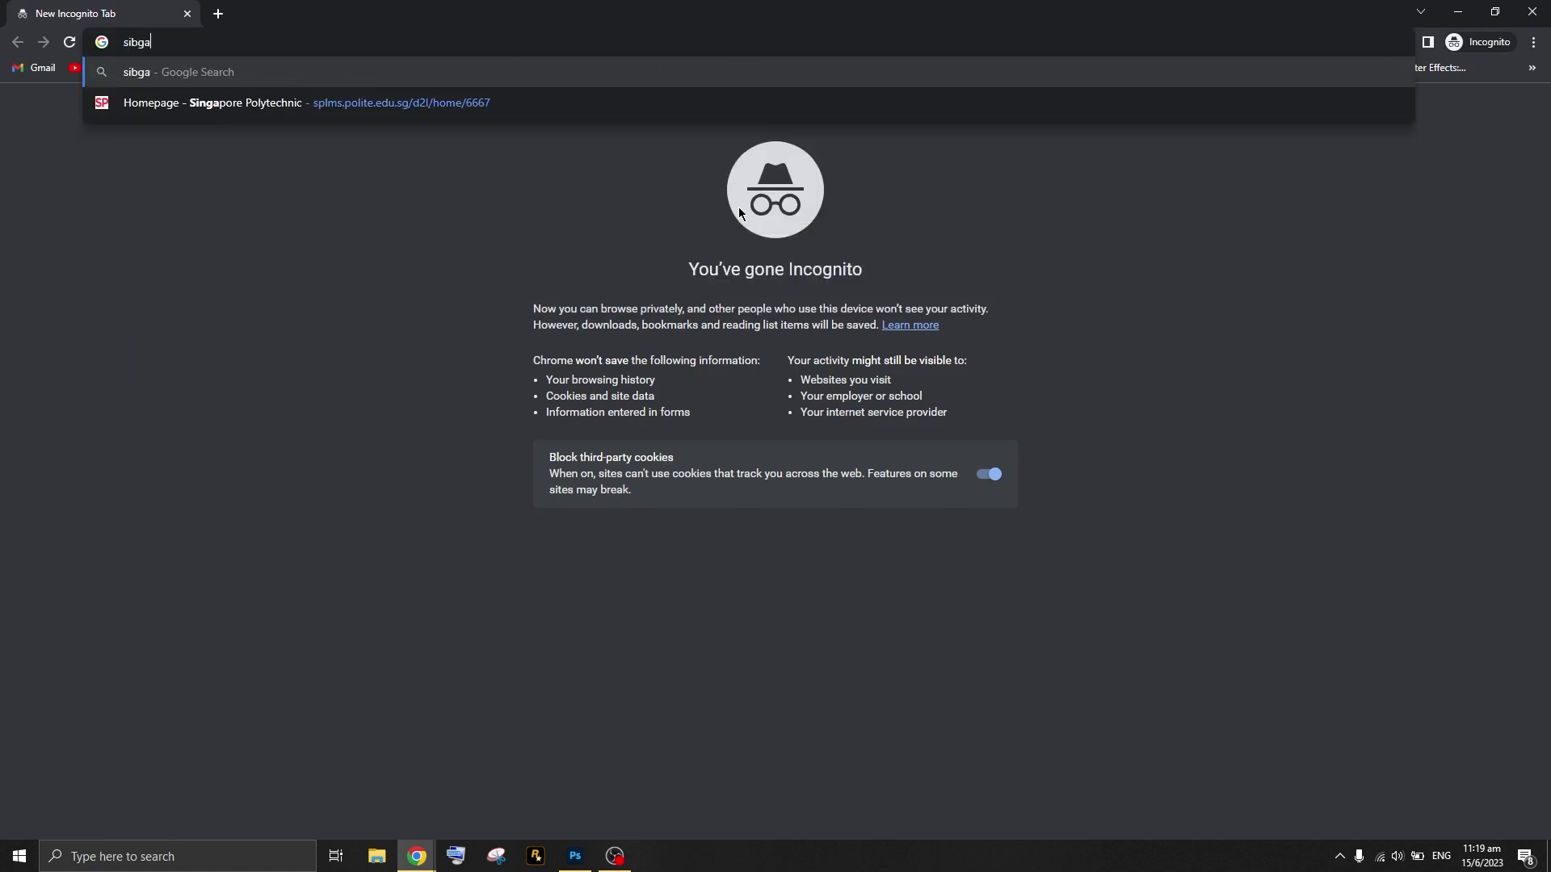
pyautogui.write('pore license ')
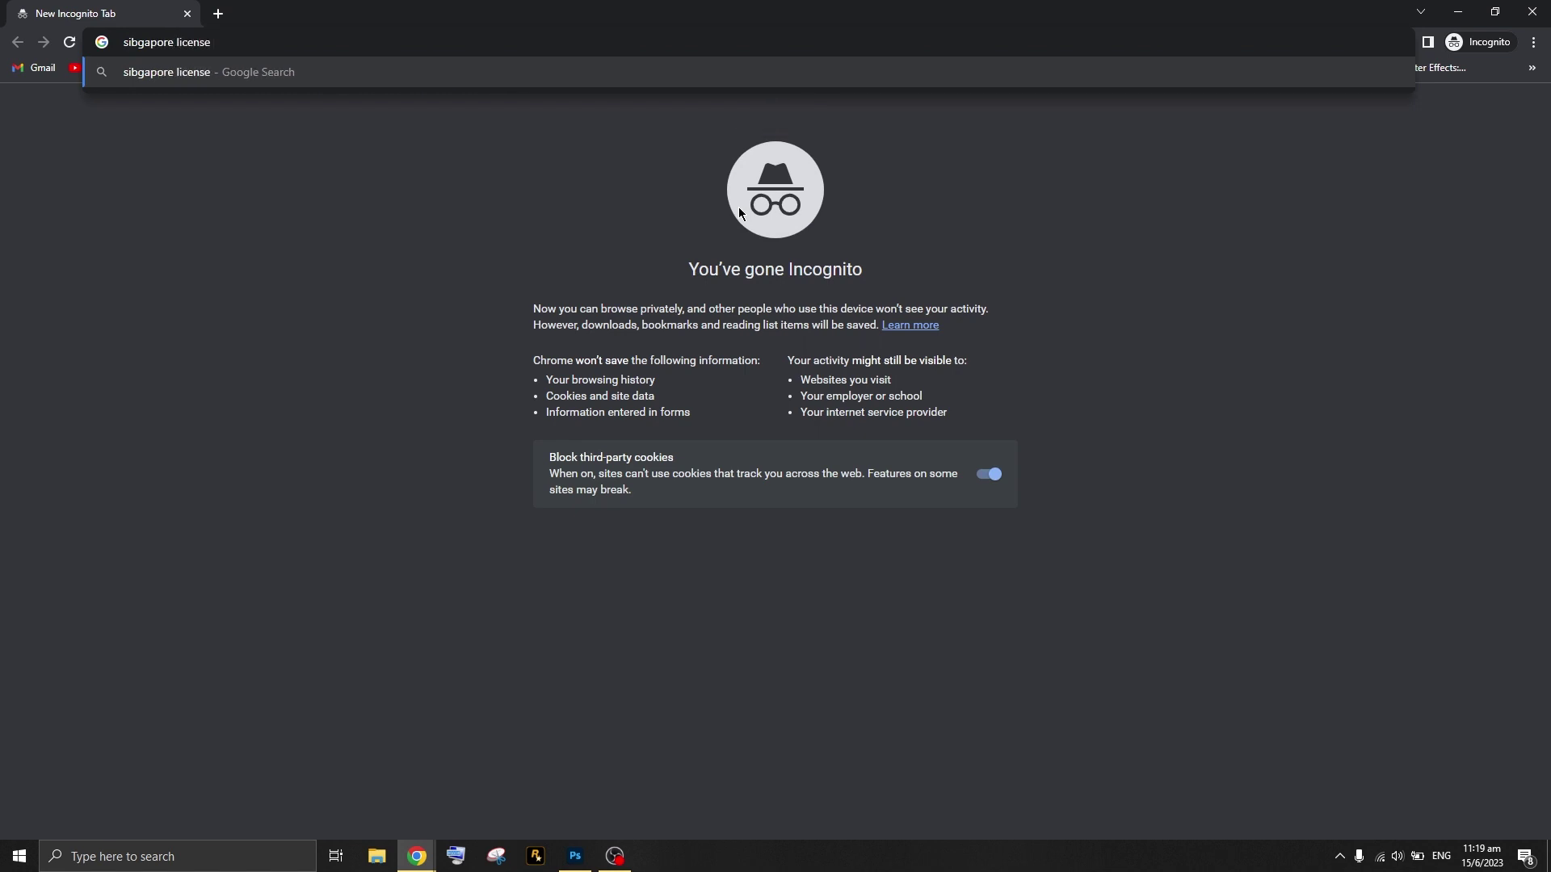
pyautogui.write('plate')
pyautogui.press('Return')
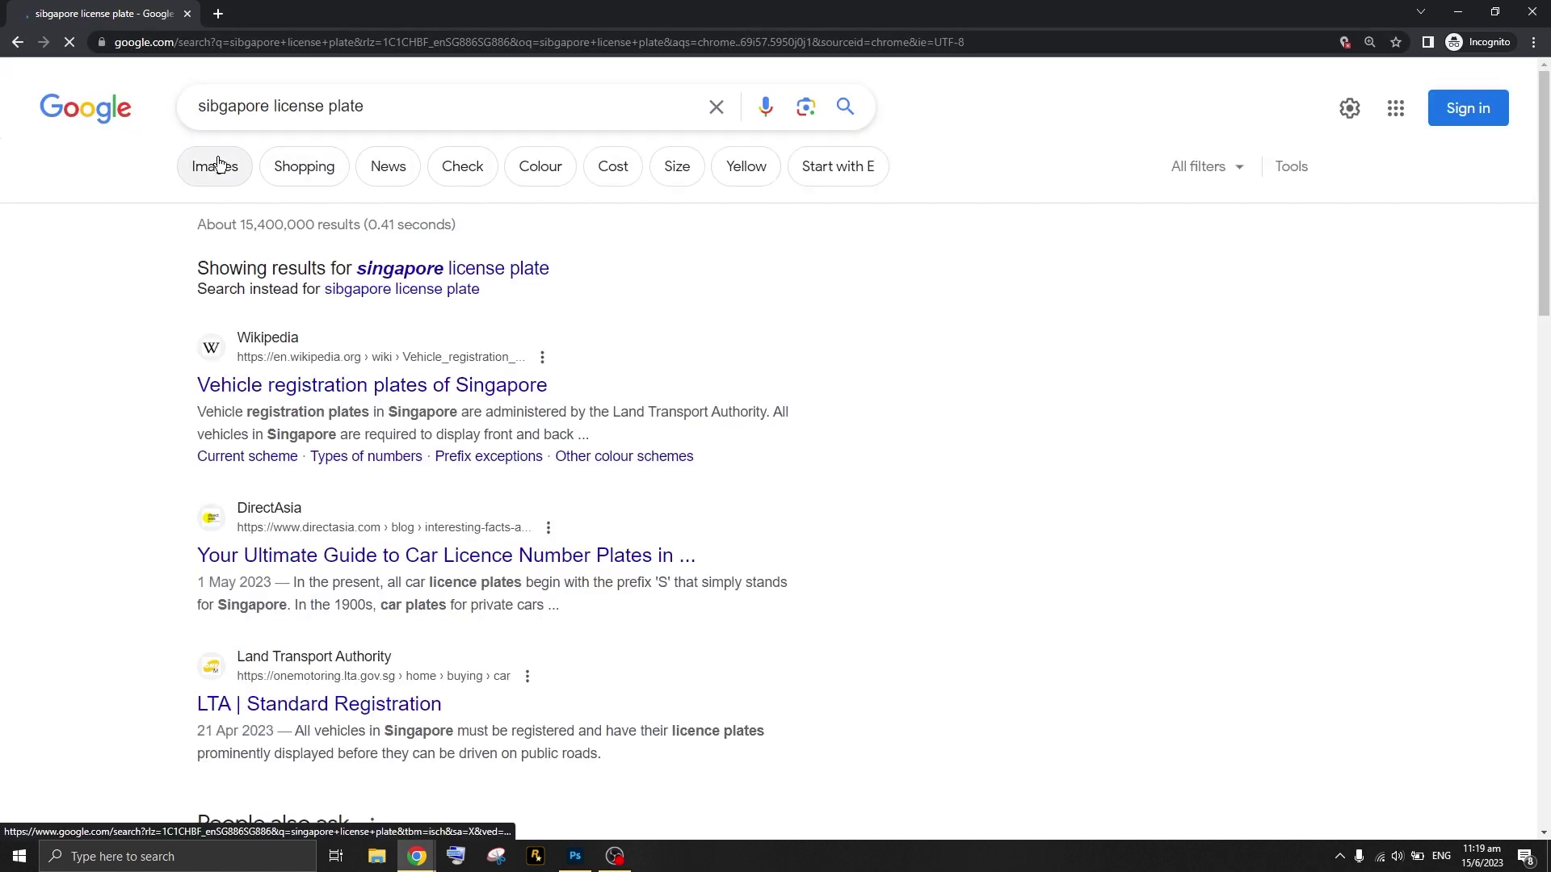
pyautogui.click(218, 165)
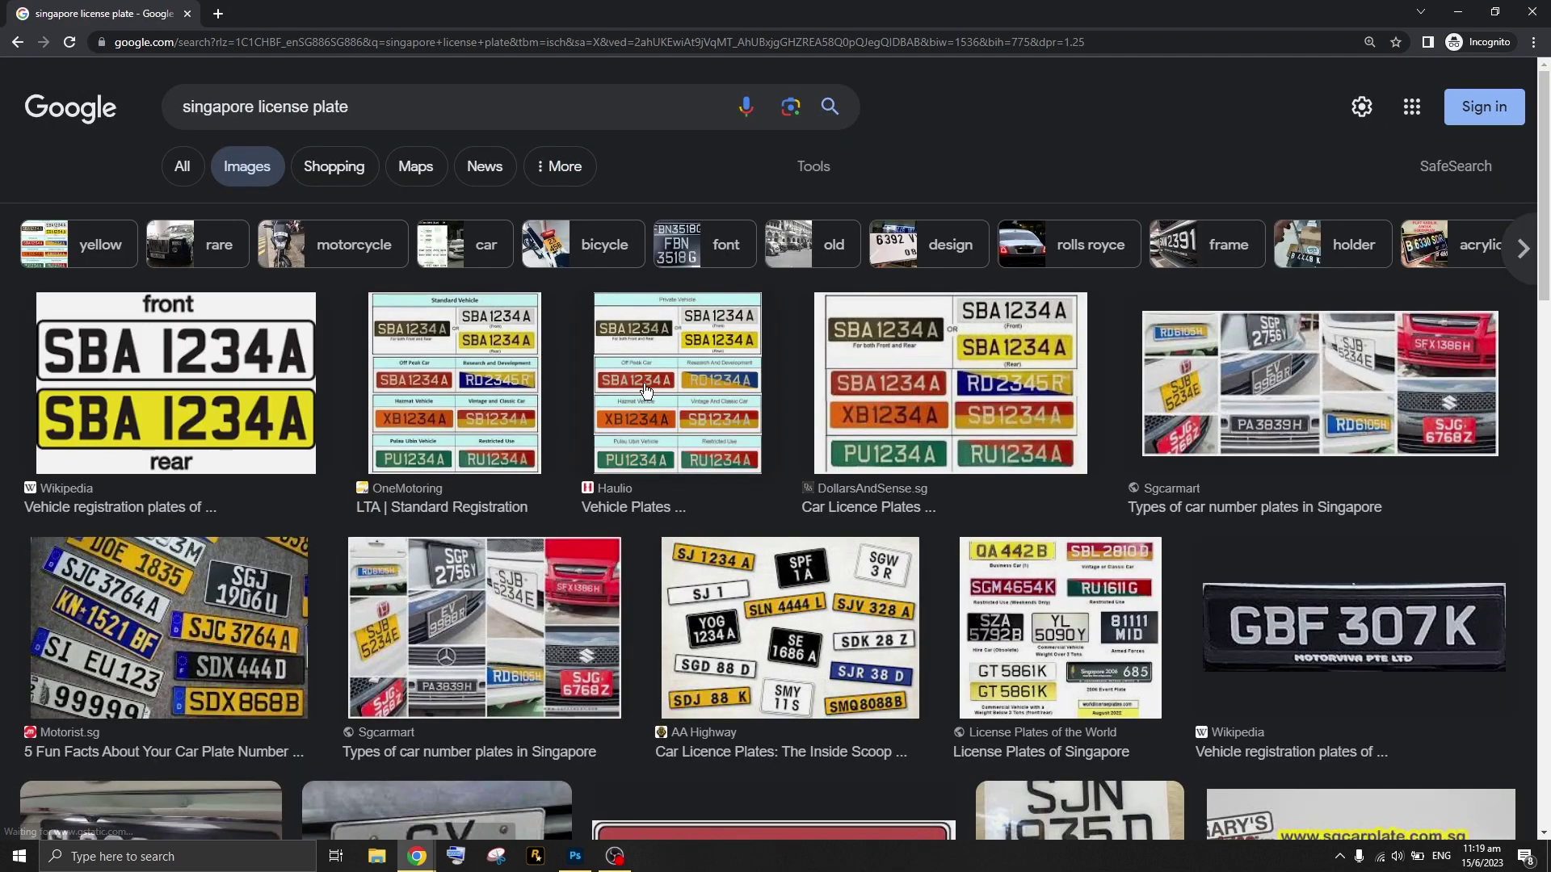
pyautogui.scroll(-3, 662, 455)
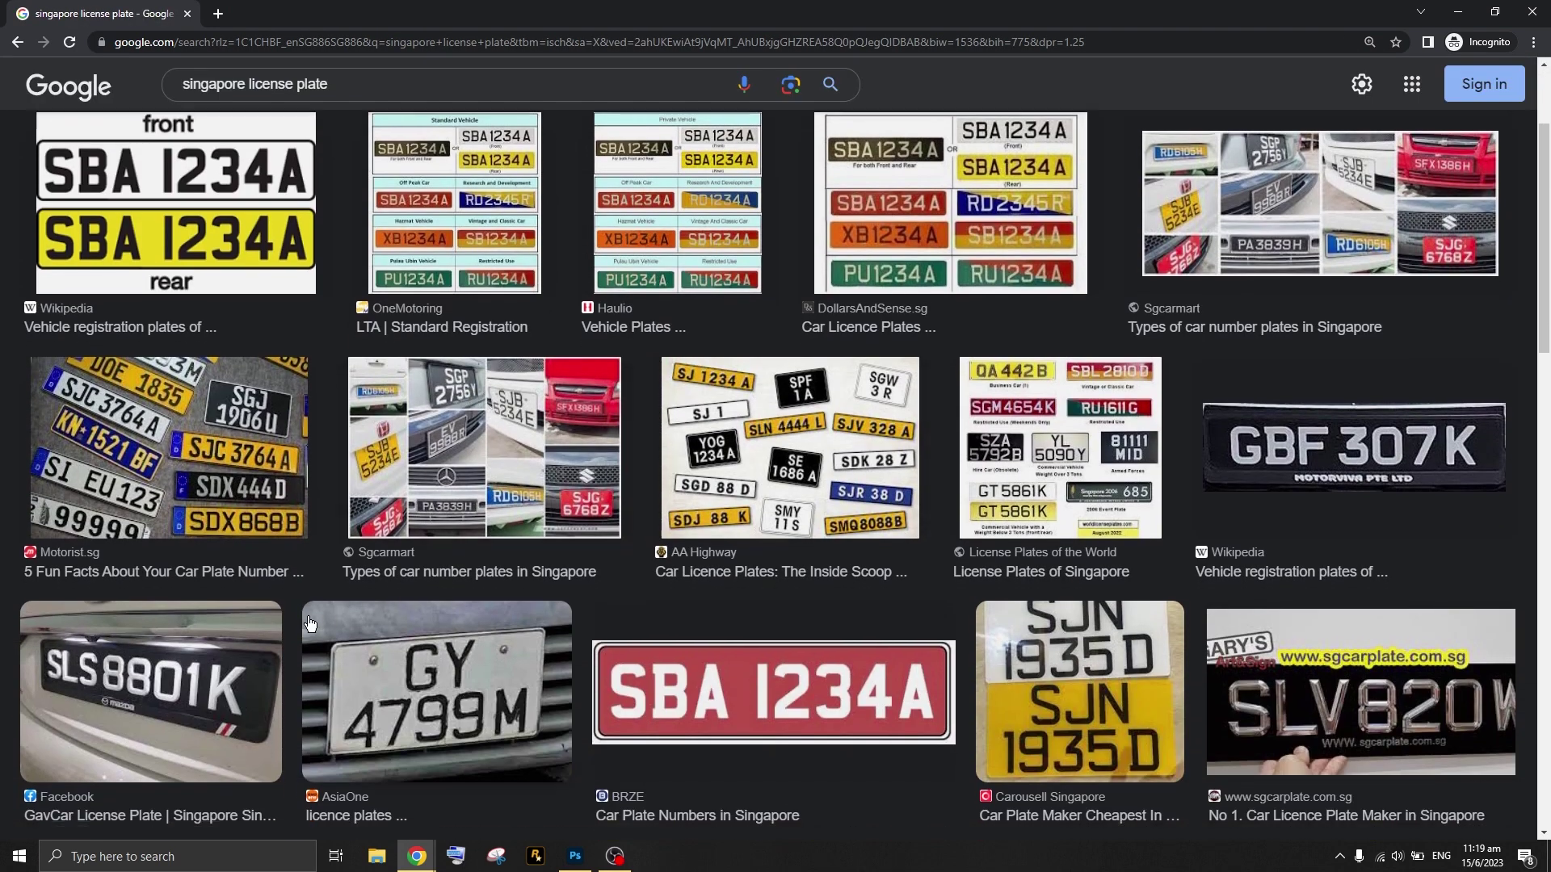
pyautogui.click(177, 694)
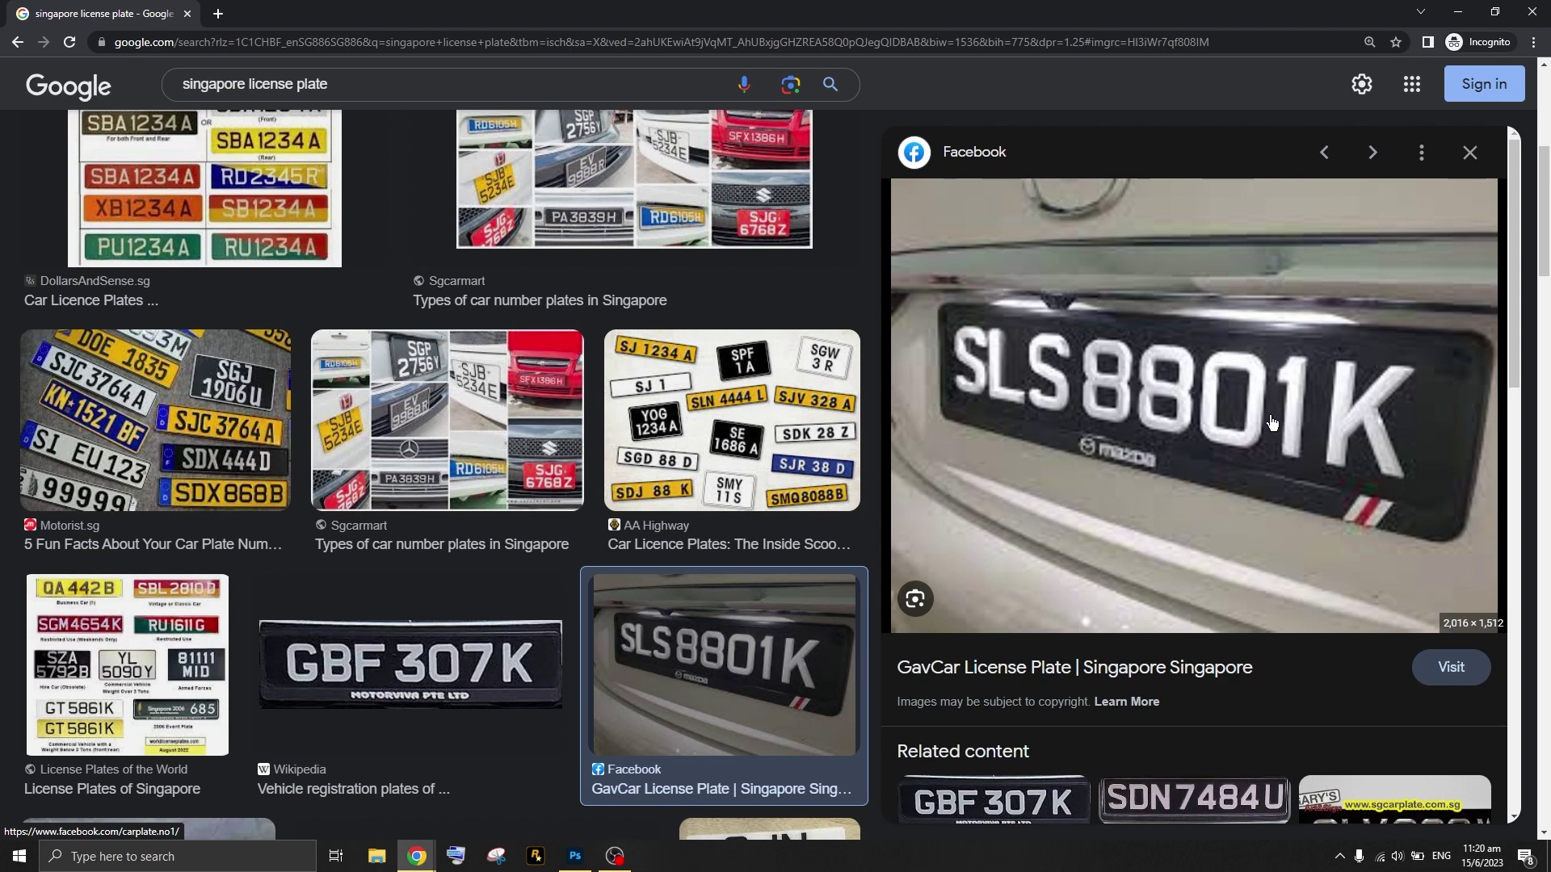
pyautogui.click(1457, 12)
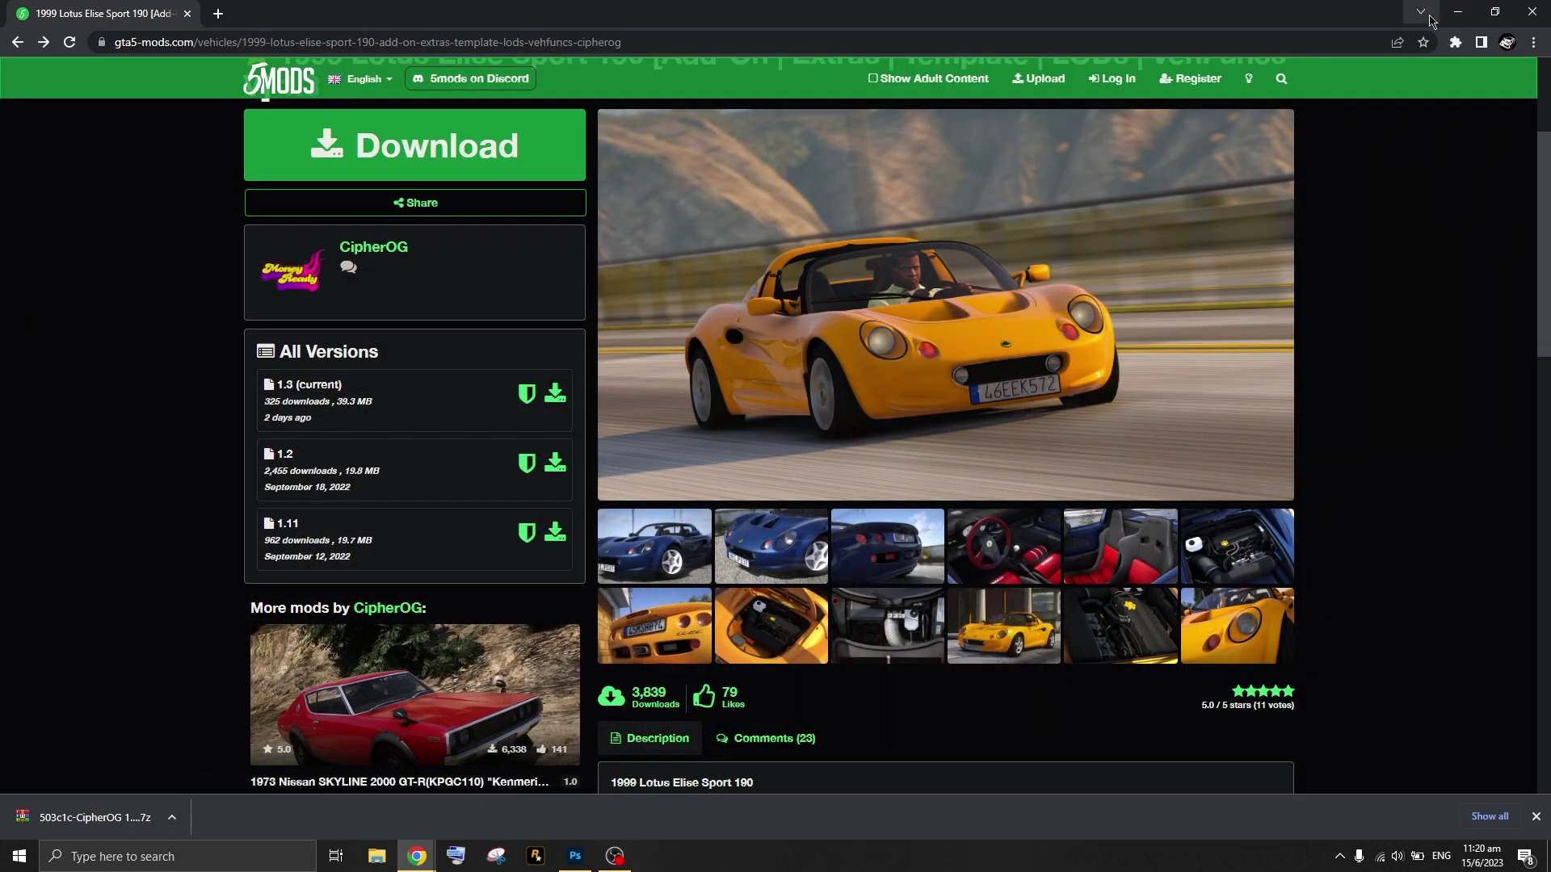
# - Minimize Chrome and Photoshop, then launch OpenIV for Grand Theft Auto V on Windows
pyautogui.click(1458, 11)
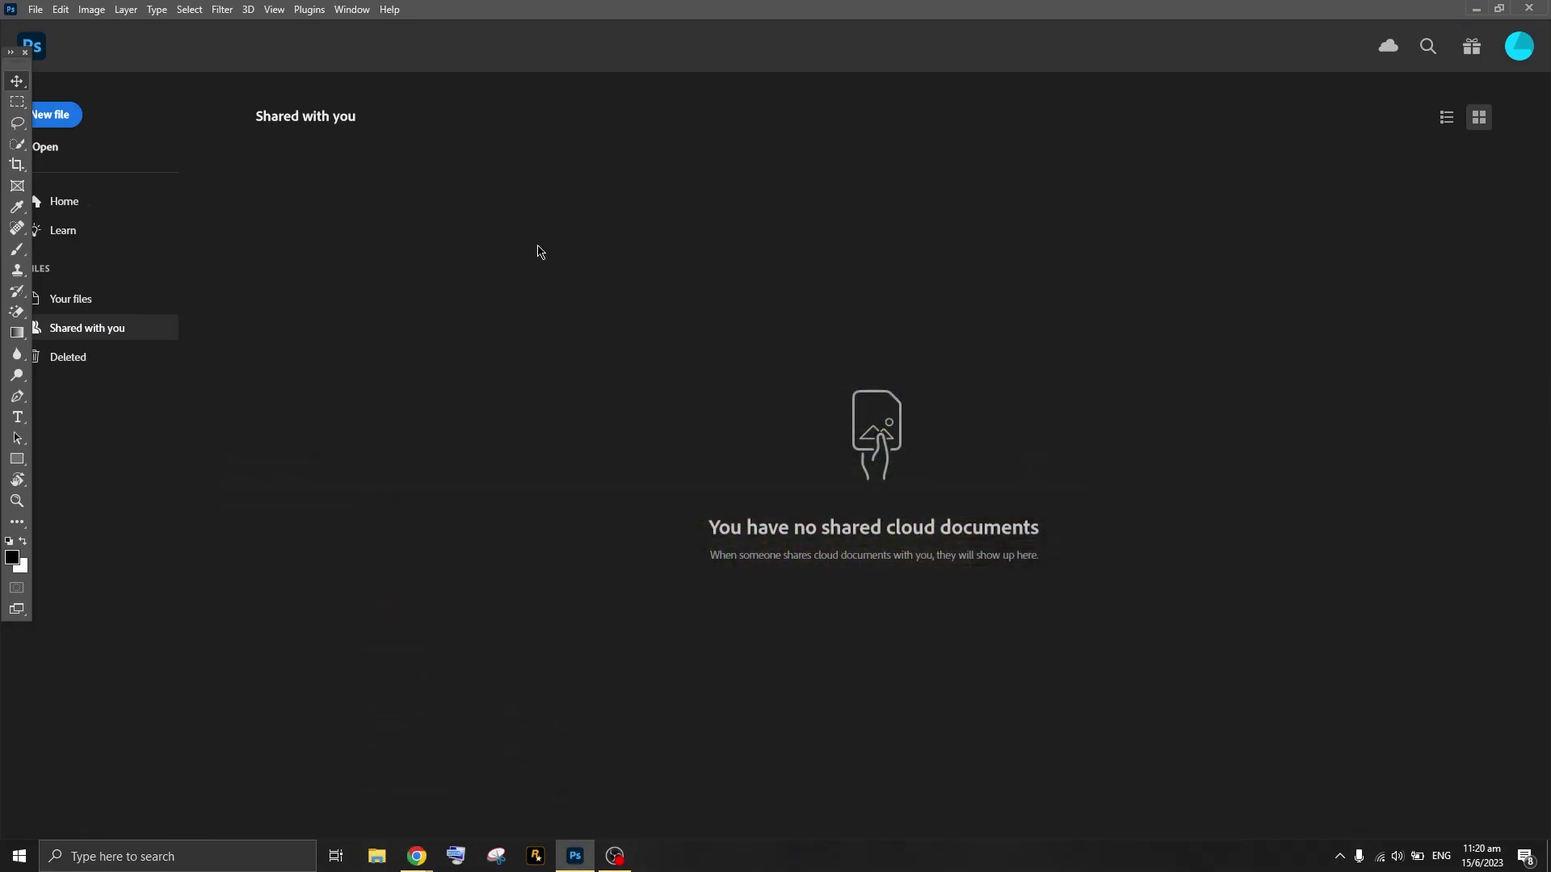
pyautogui.click(1476, 9)
pyautogui.doubleClick(159, 738)
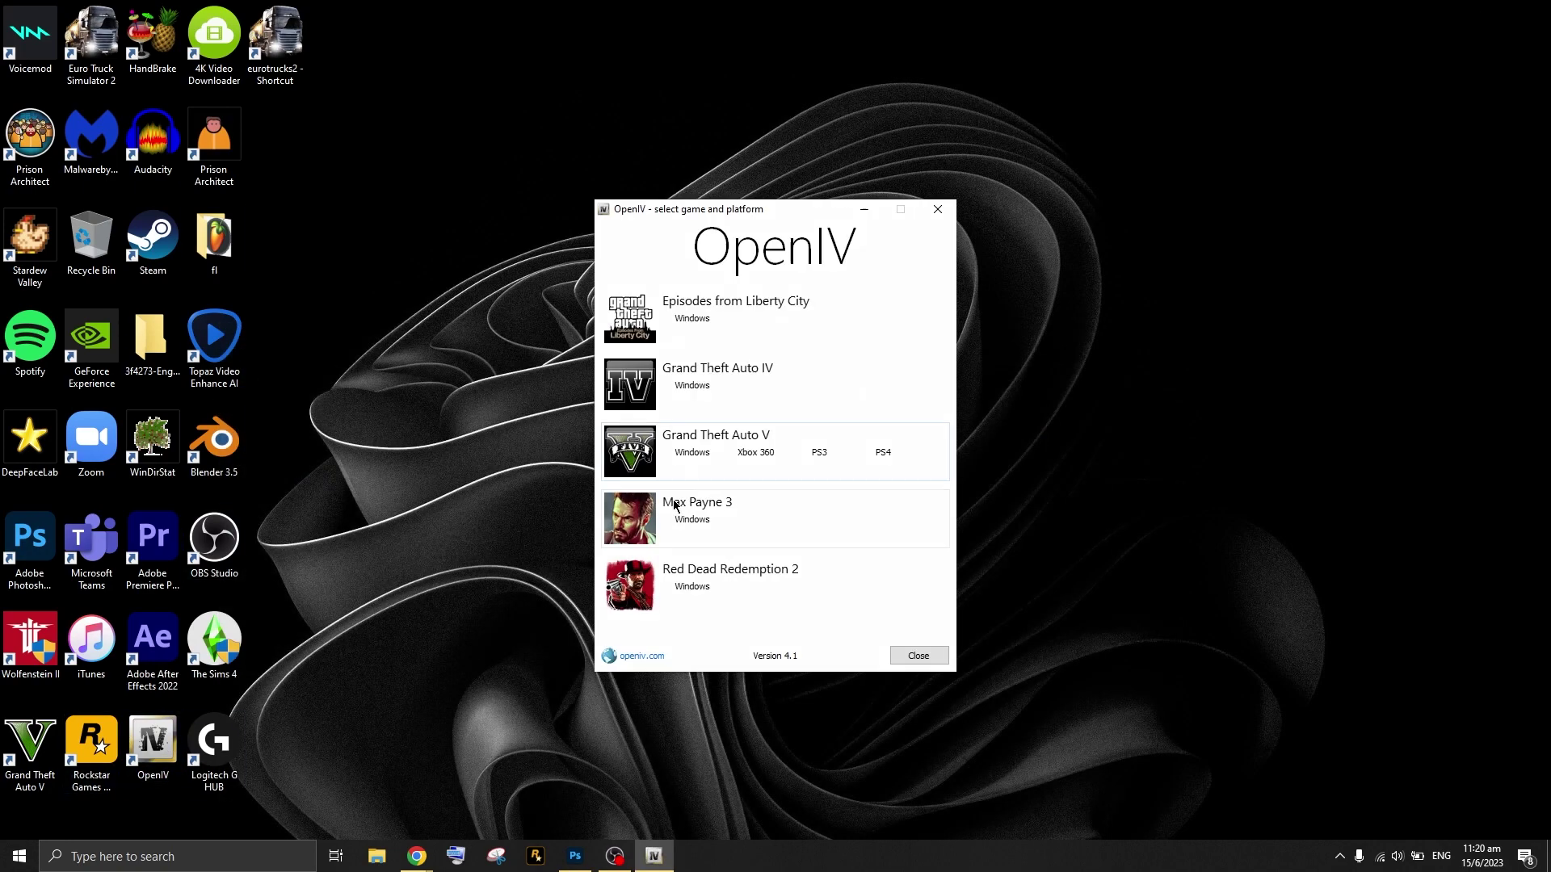
pyautogui.click(636, 459)
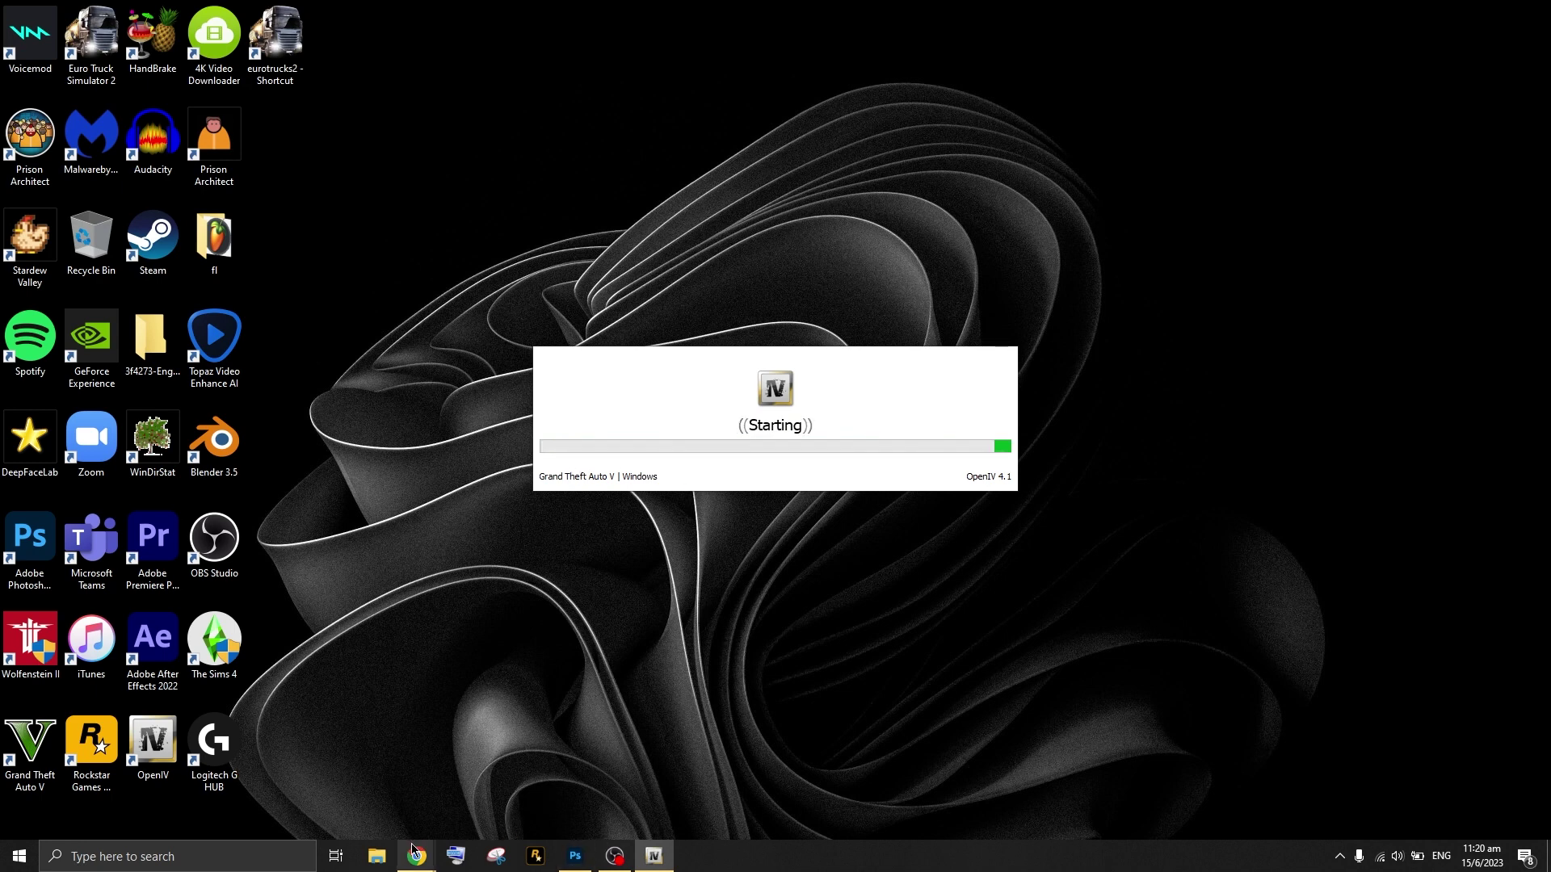
# - Extract the downloaded Lotus Elise archive into a new folder on the Desktop, then close WinRAR
pyautogui.moveTo(413, 850)
pyautogui.click(327, 782)
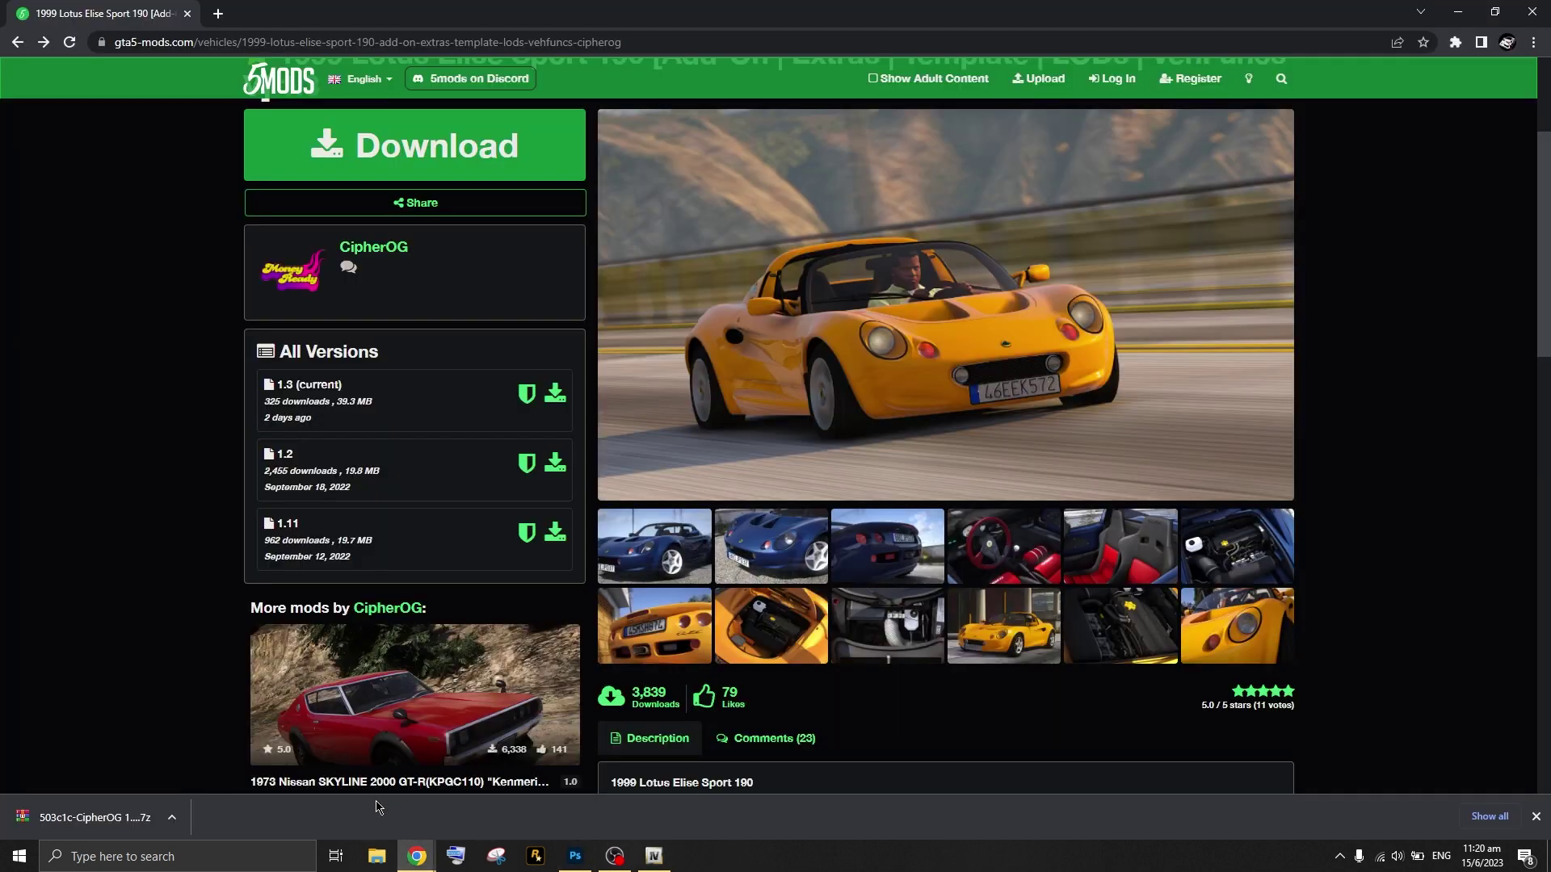
pyautogui.click(37, 818)
pyautogui.click(256, 198)
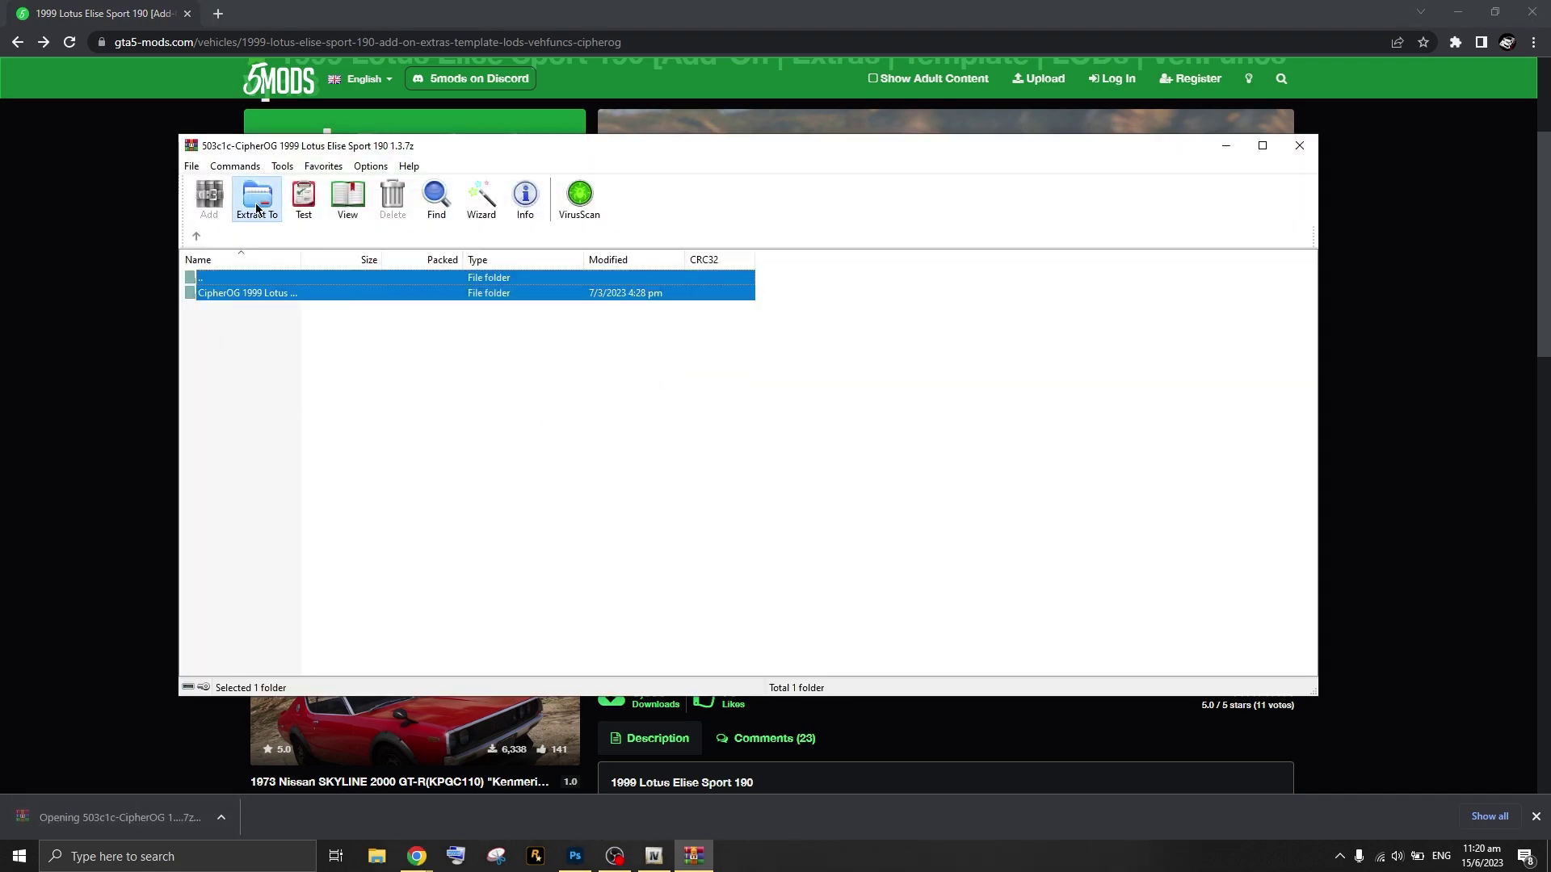
pyautogui.click(926, 381)
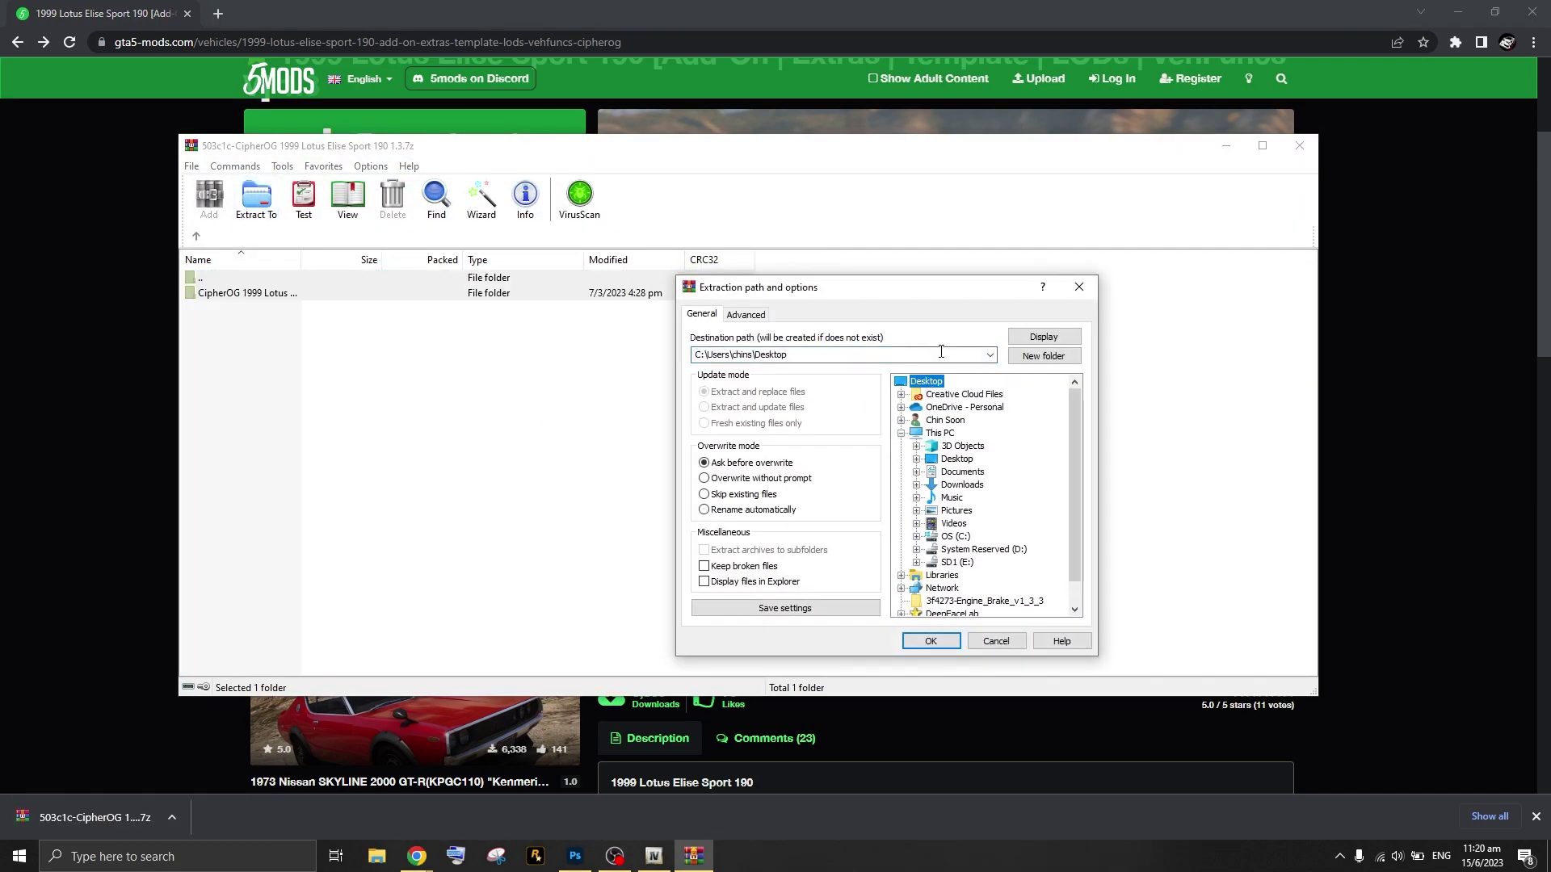
pyautogui.moveTo(923, 287)
pyautogui.mouseDown()
pyautogui.moveTo(953, 268)
pyautogui.moveTo(896, 280)
pyautogui.mouseUp()
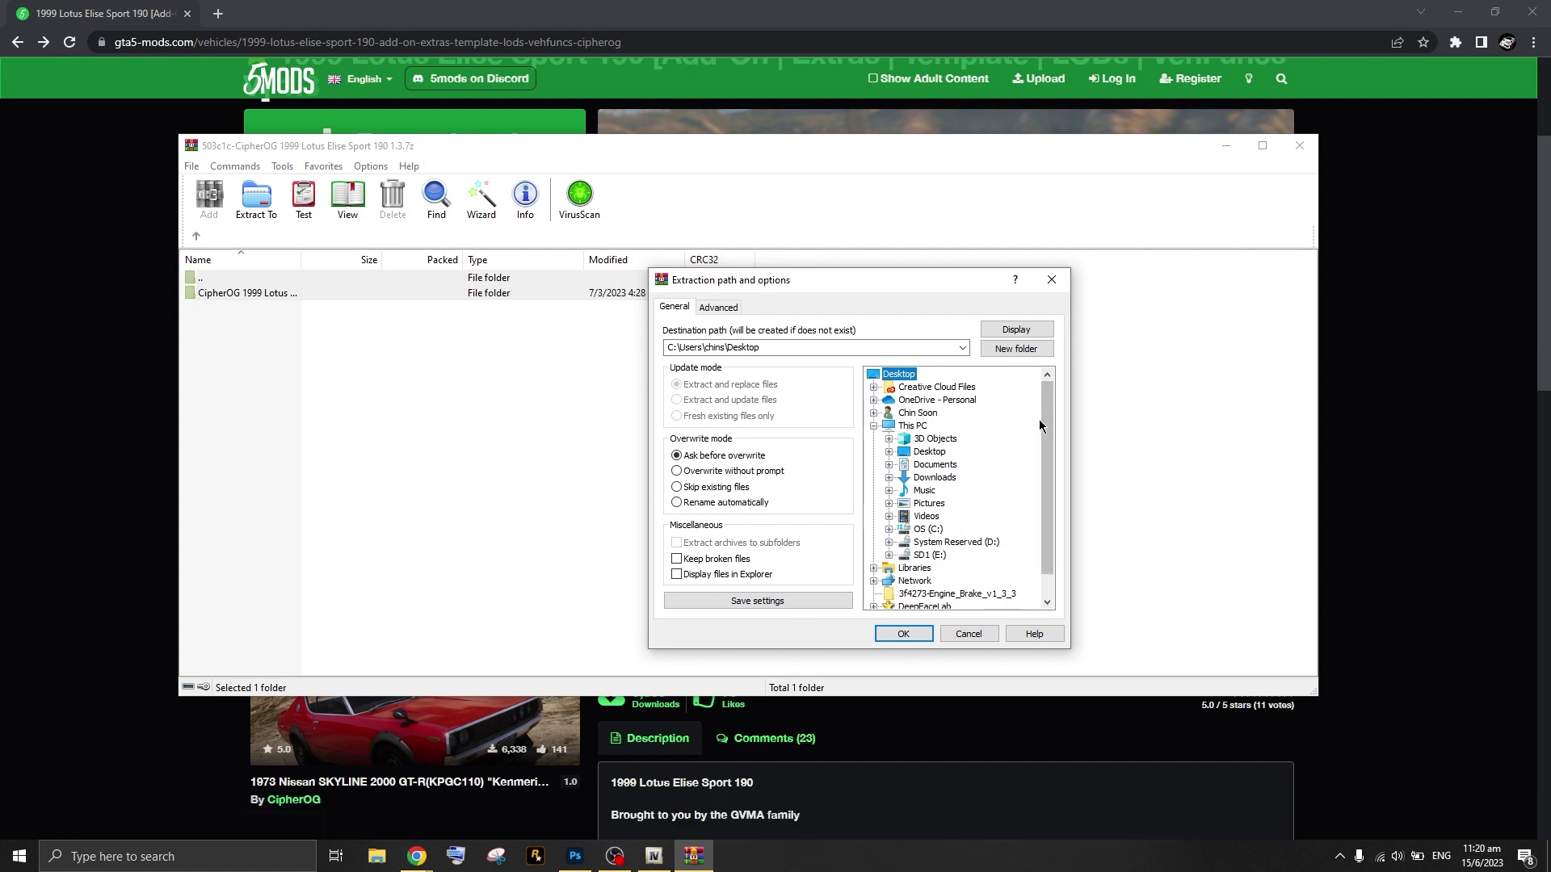
pyautogui.click(1006, 349)
pyautogui.click(903, 633)
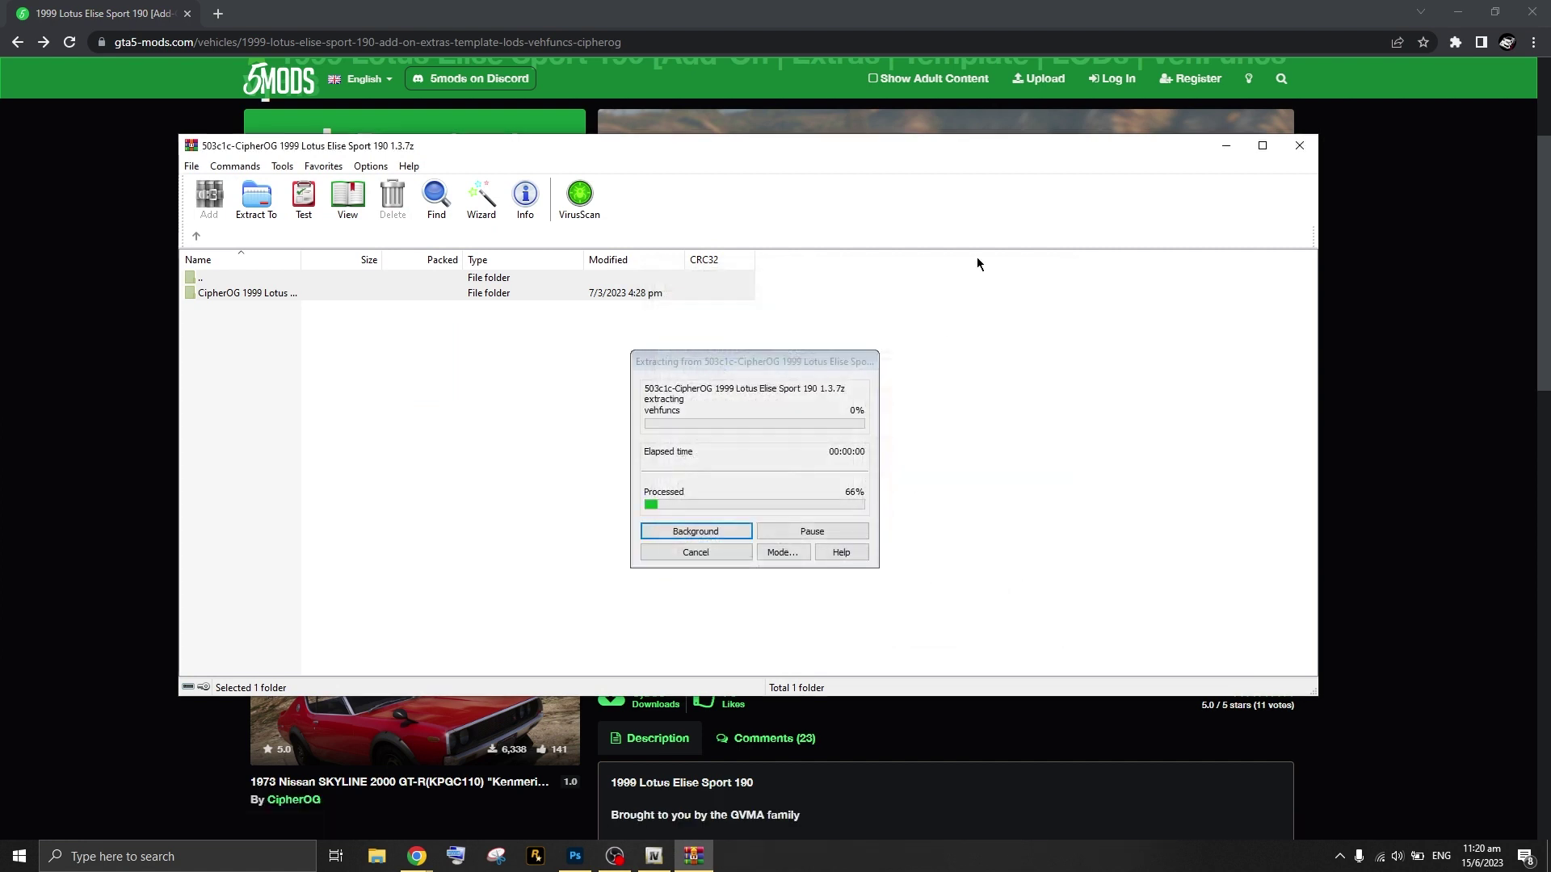
pyautogui.click(1299, 145)
# - Bring OpenIV forward and enable Edit mode
pyautogui.click(1458, 11)
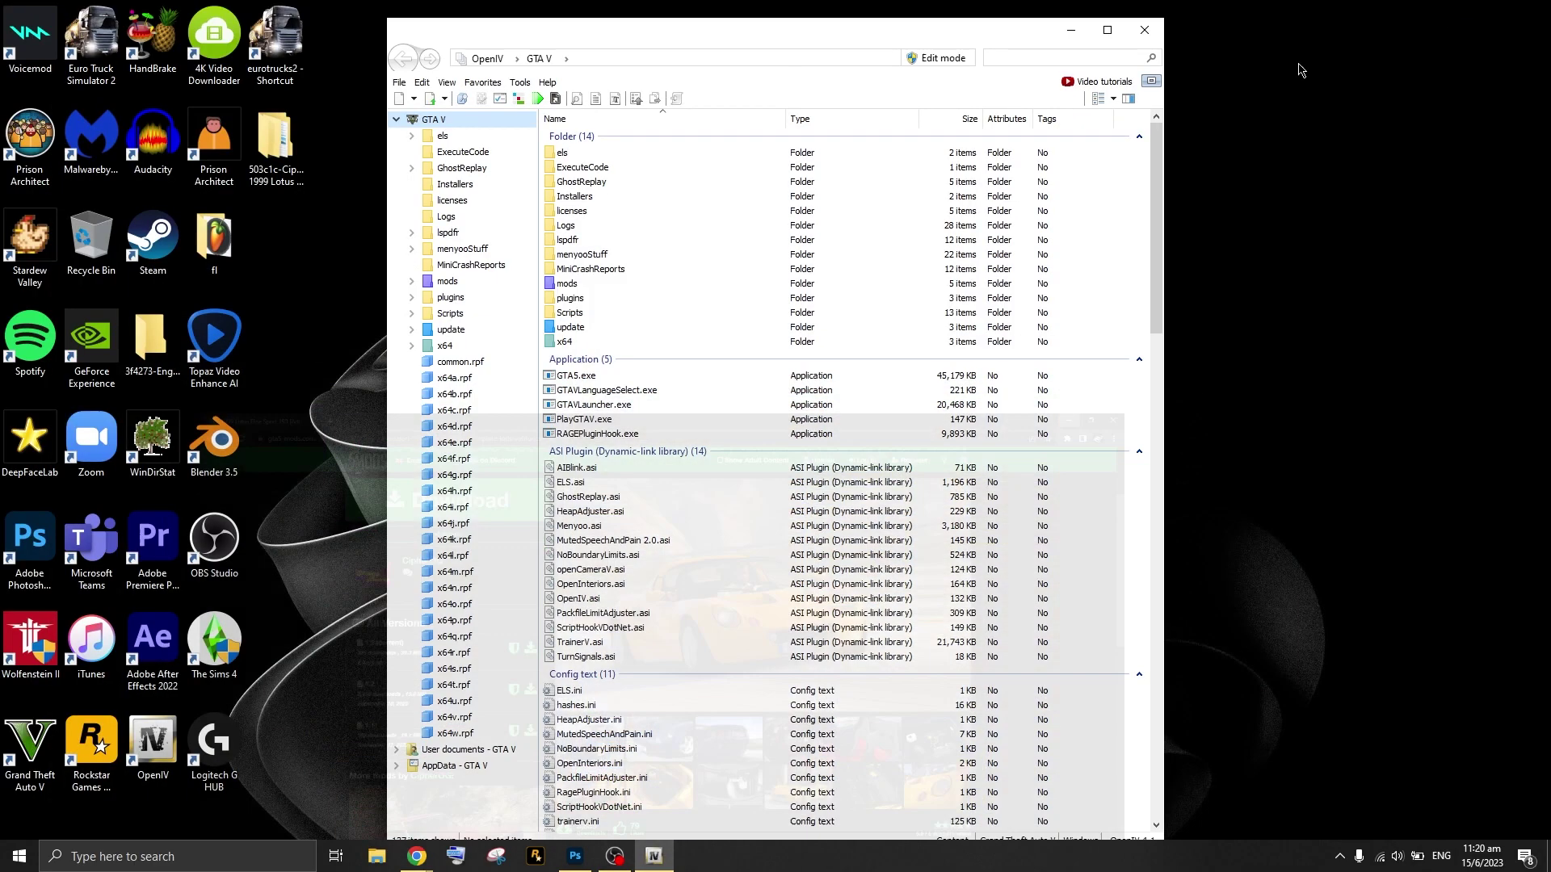
pyautogui.click(941, 53)
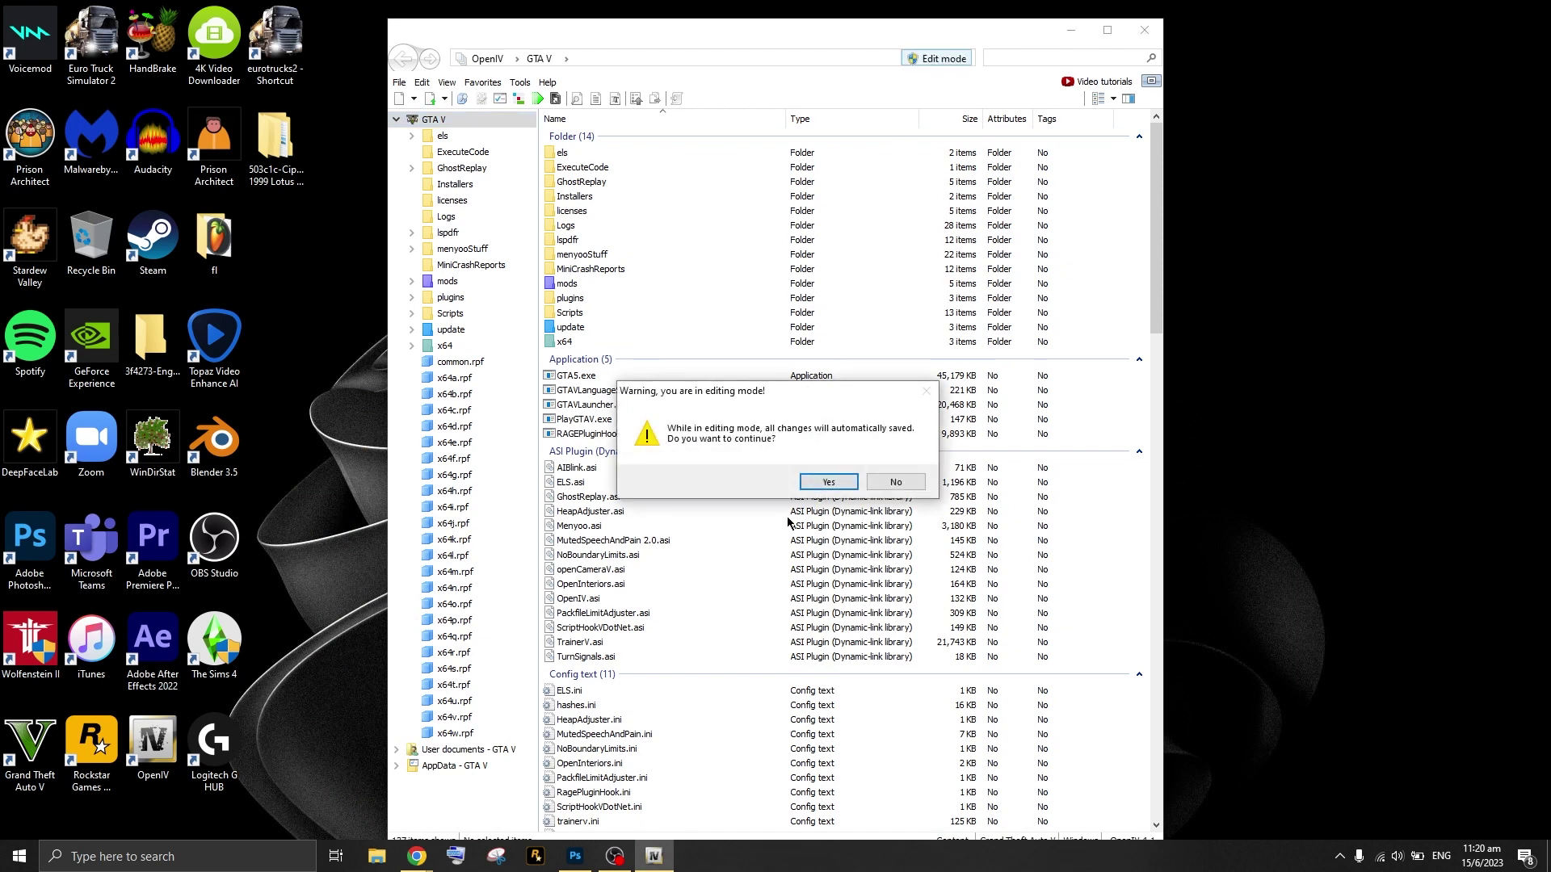
pyautogui.click(828, 487)
# - Browse the extracted mod folder down to sp and check the lotelise190 folder's contents
pyautogui.doubleClick(275, 141)
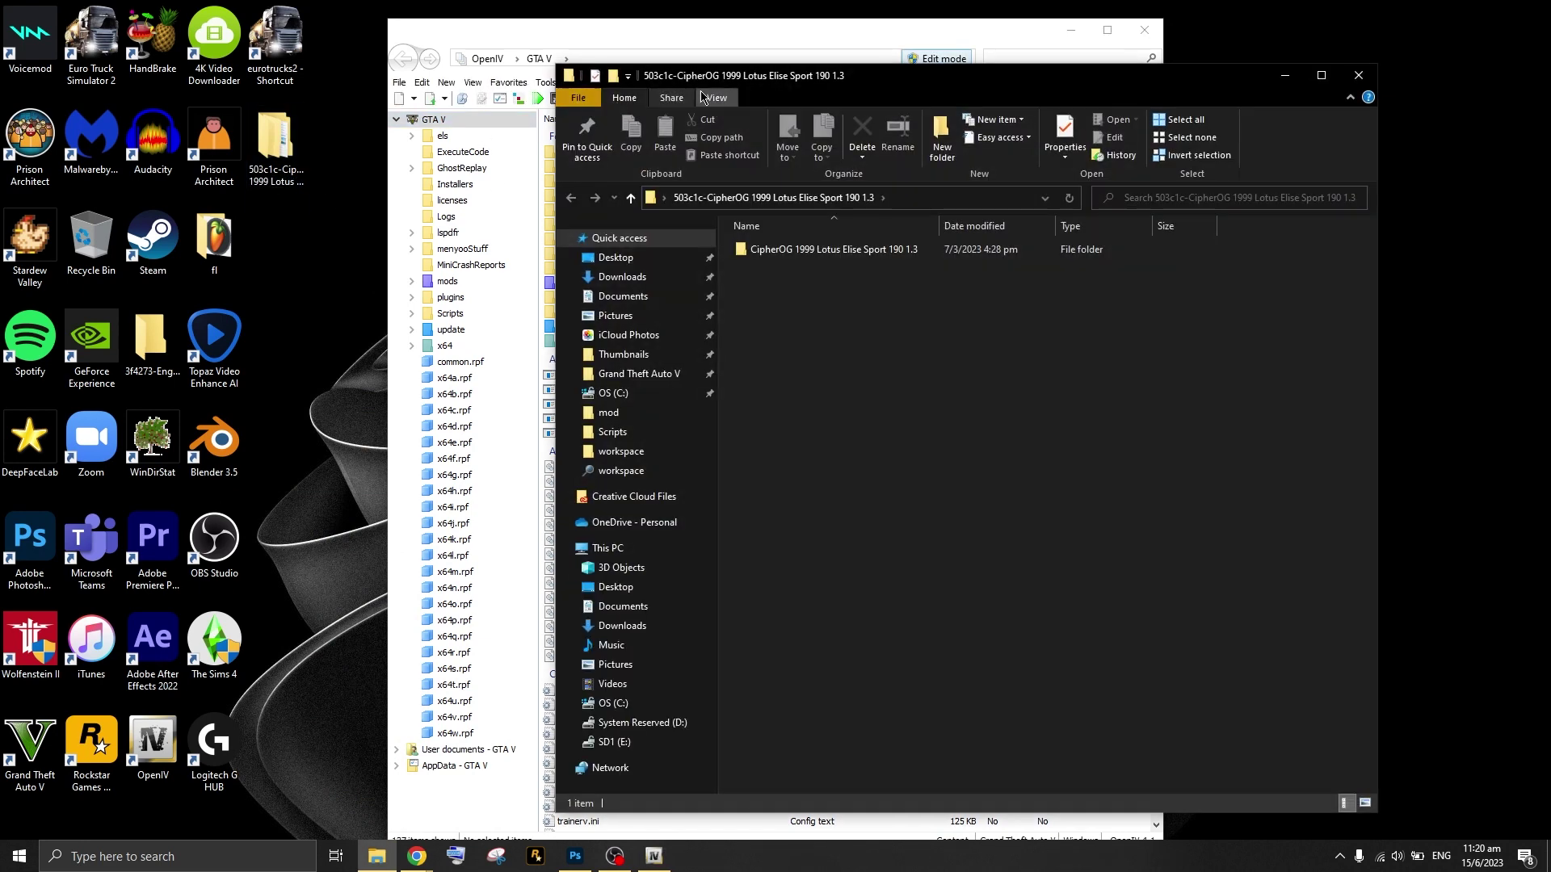
pyautogui.moveTo(781, 110); pyautogui.dragTo(1048, 136)
pyautogui.doubleClick(1040, 307)
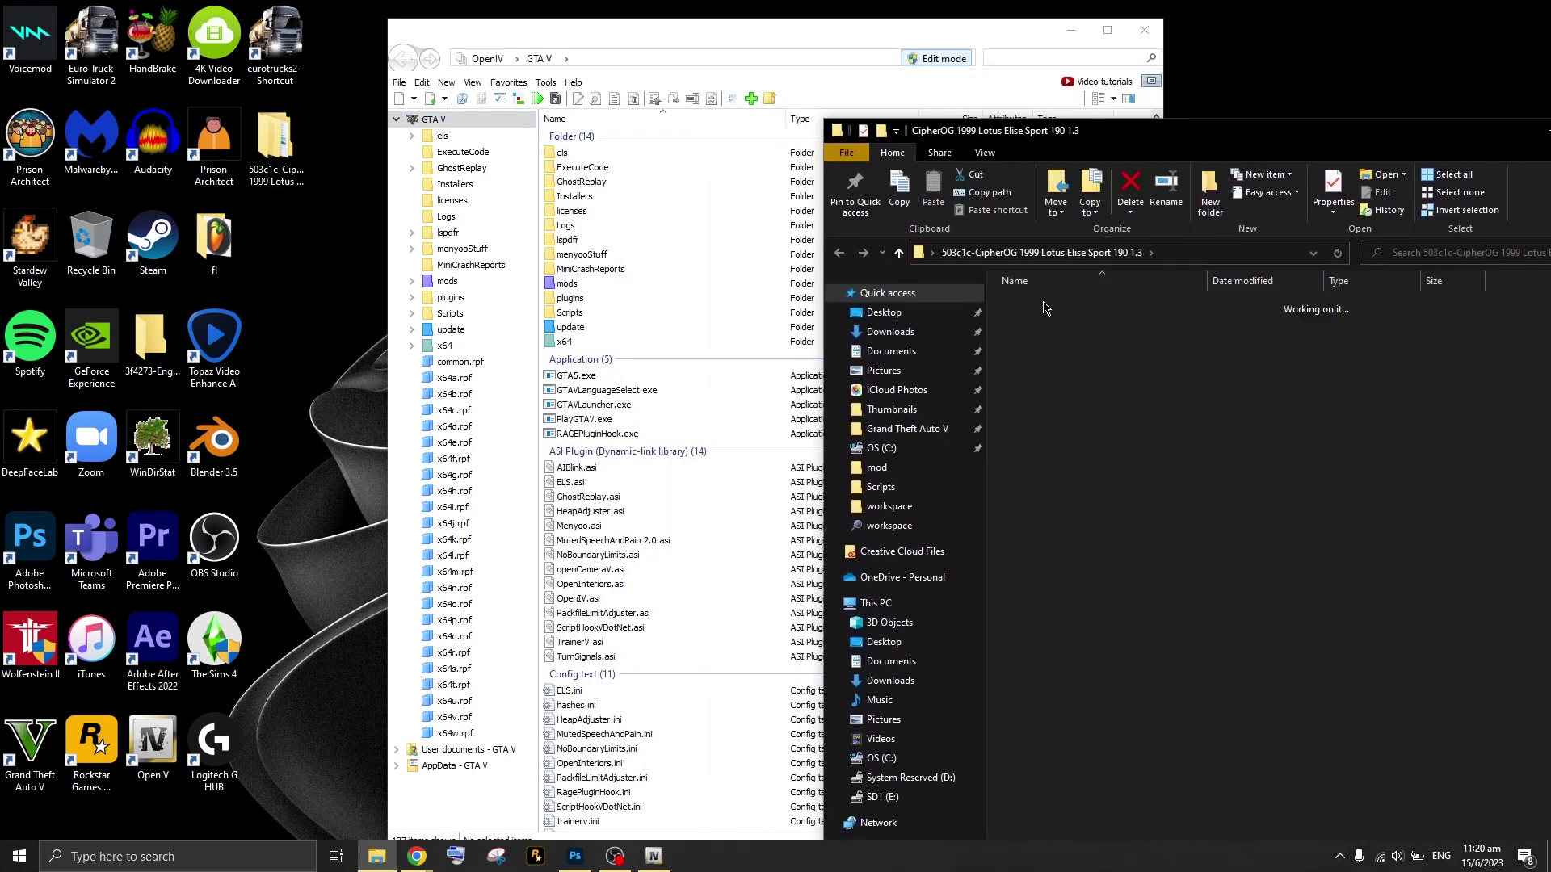
pyautogui.moveTo(781, 36); pyautogui.dragTo(500, 46)
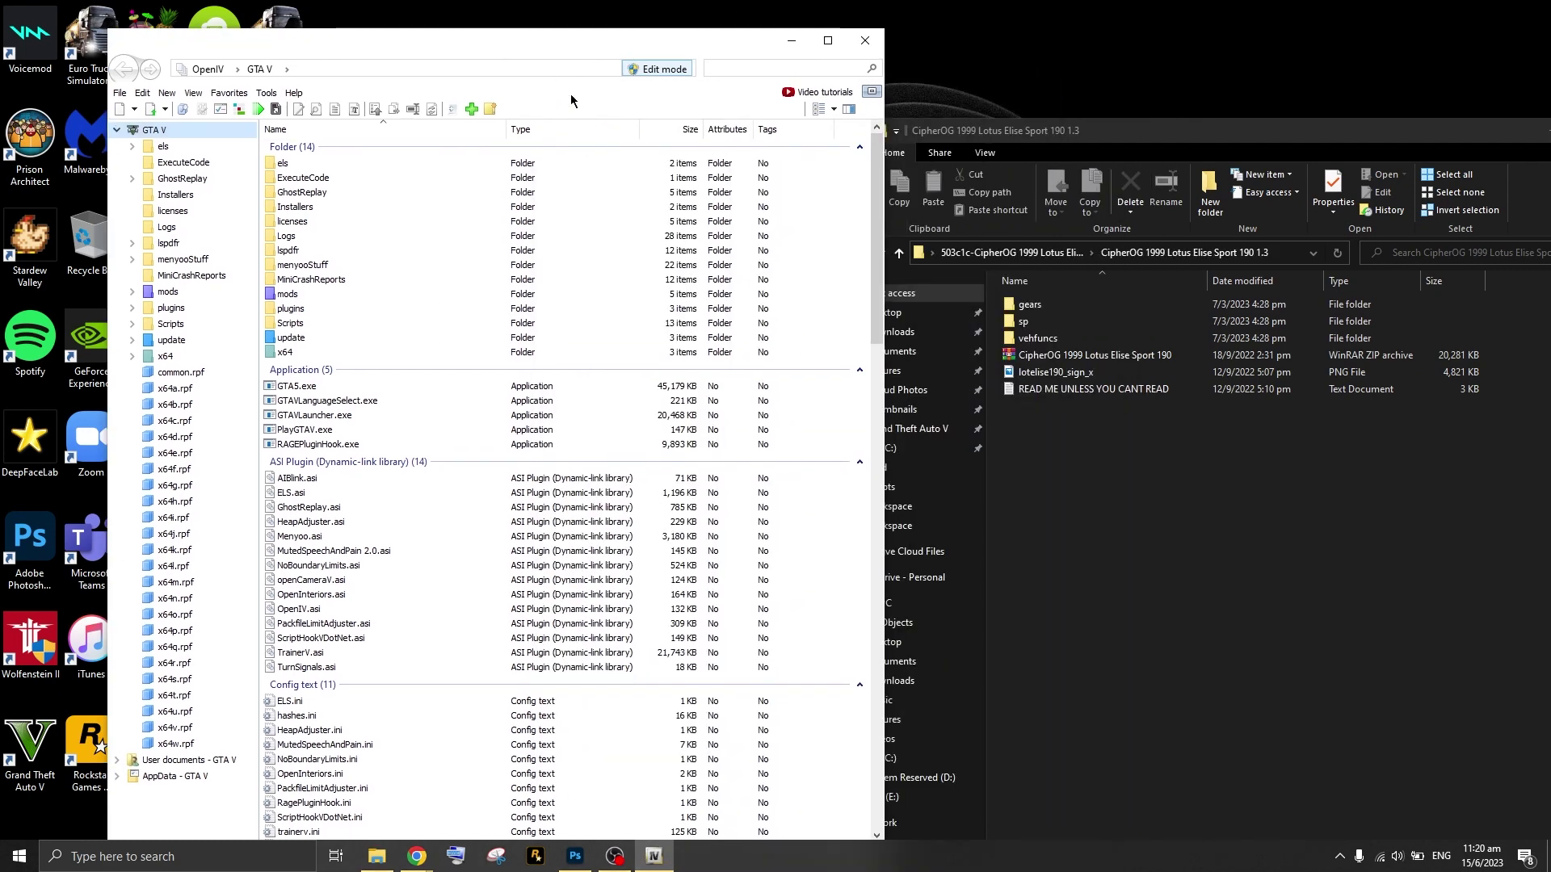
pyautogui.doubleClick(1063, 323)
pyautogui.doubleClick(1054, 311)
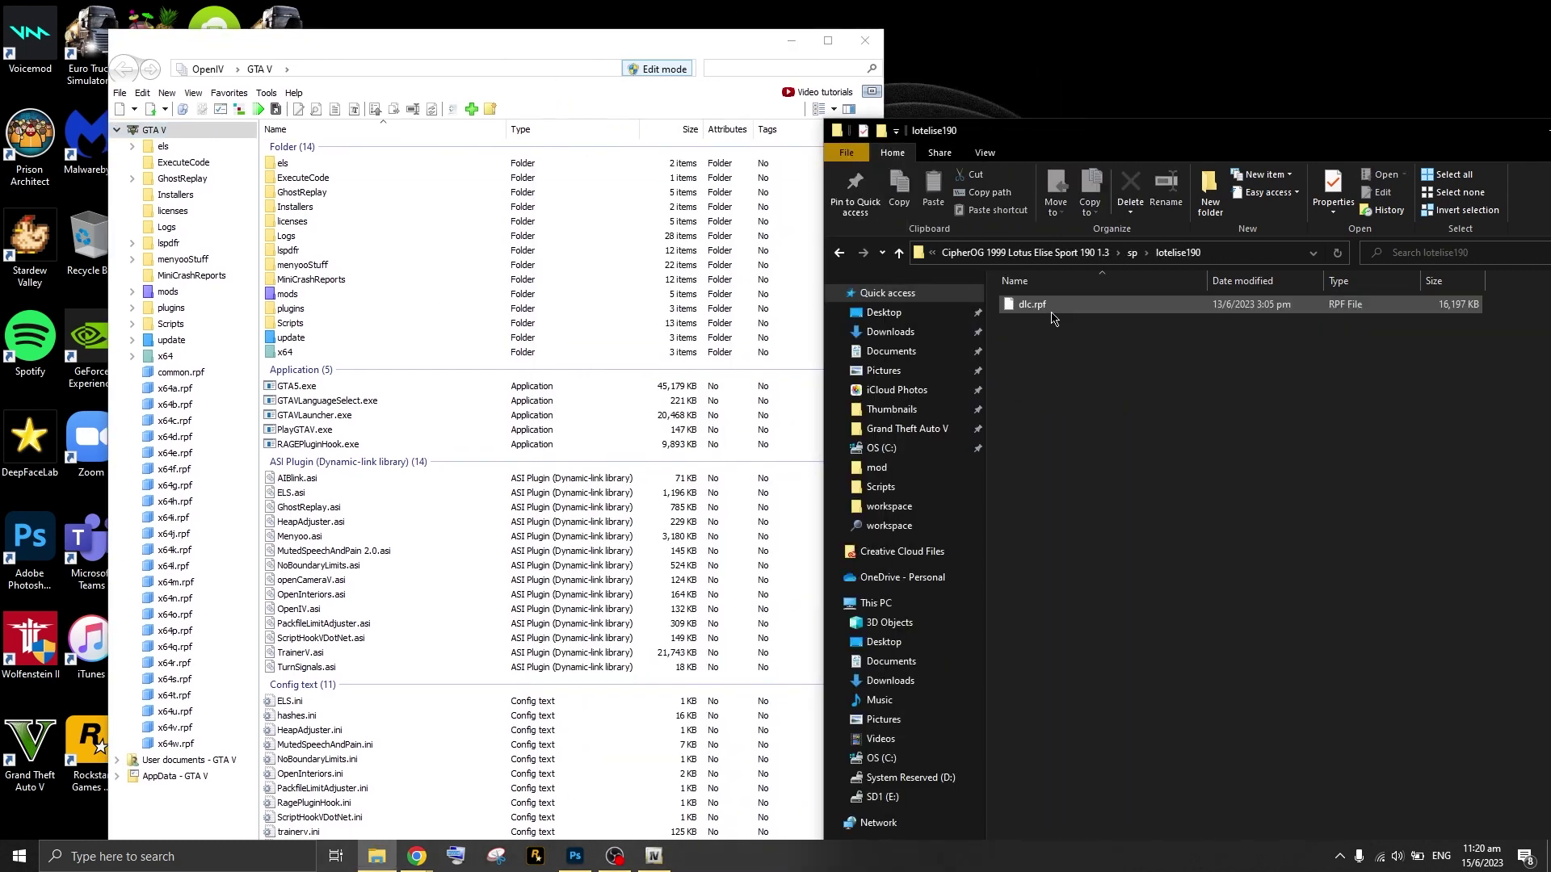
pyautogui.hotkey('alt', 'Left')
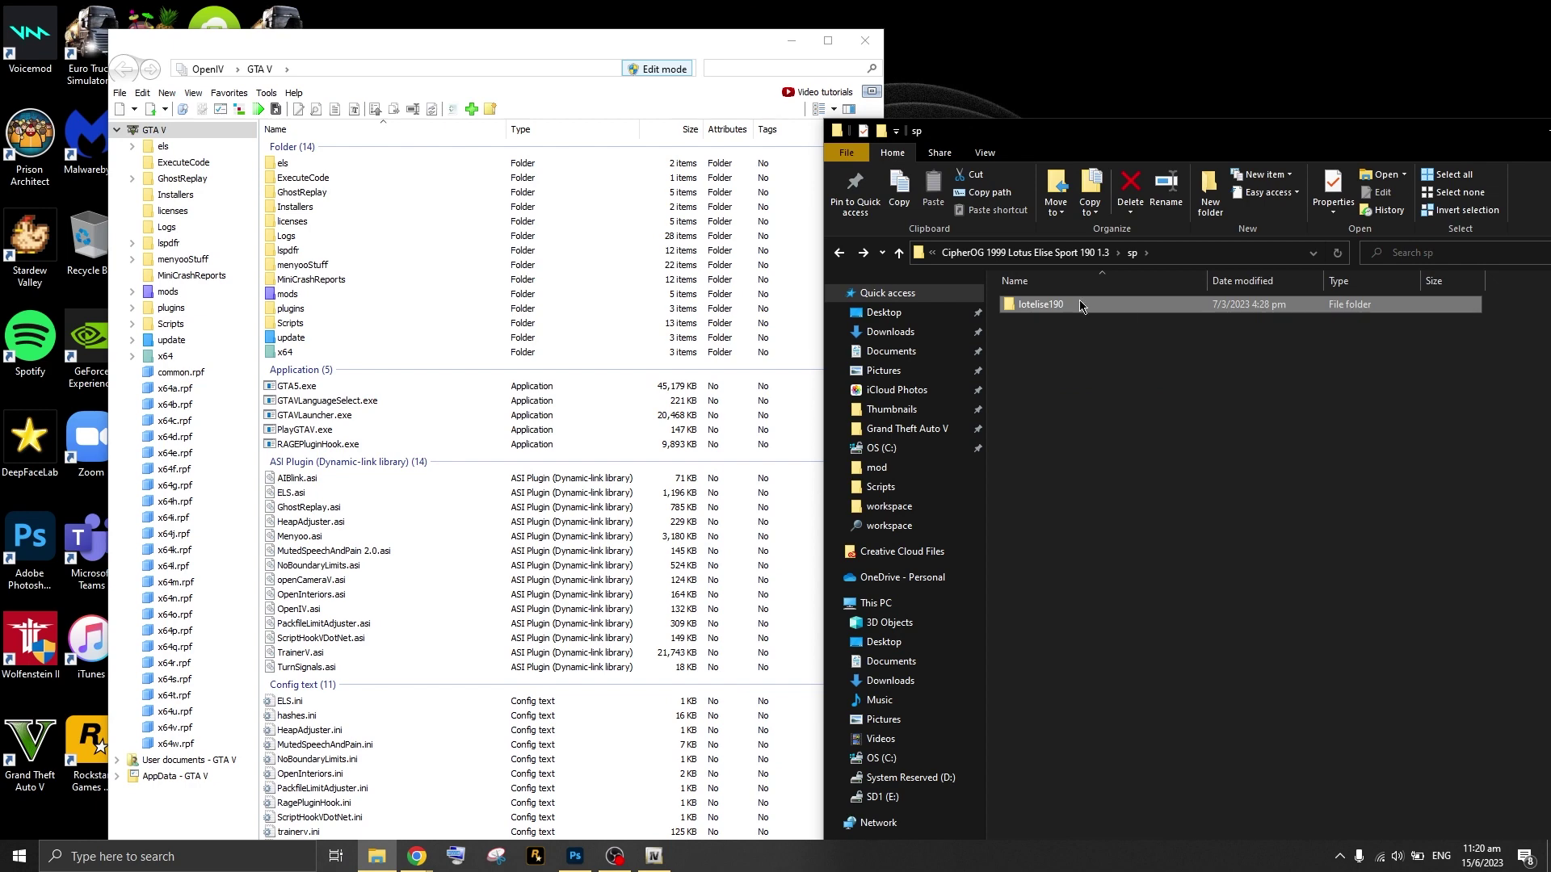
pyautogui.doubleClick(1081, 305)
pyautogui.hotkey('alt', 'Left')
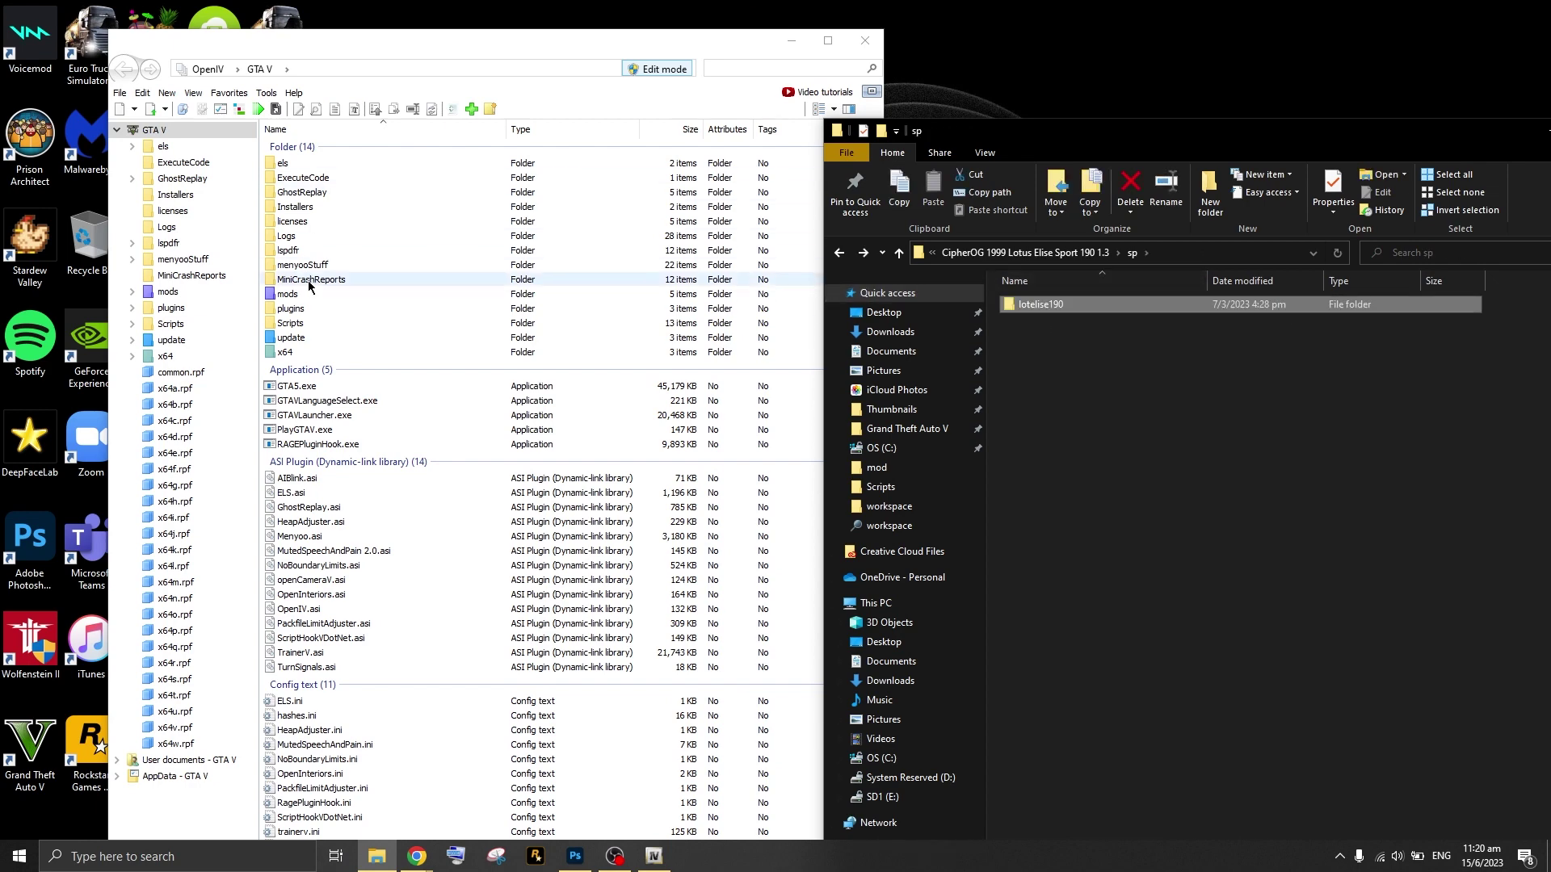
# - Copy the lotelise190 folder into OpenIV's mods\update\x64\dlcpacks
pyautogui.doubleClick(295, 295)
pyautogui.doubleClick(319, 165)
pyautogui.doubleClick(321, 164)
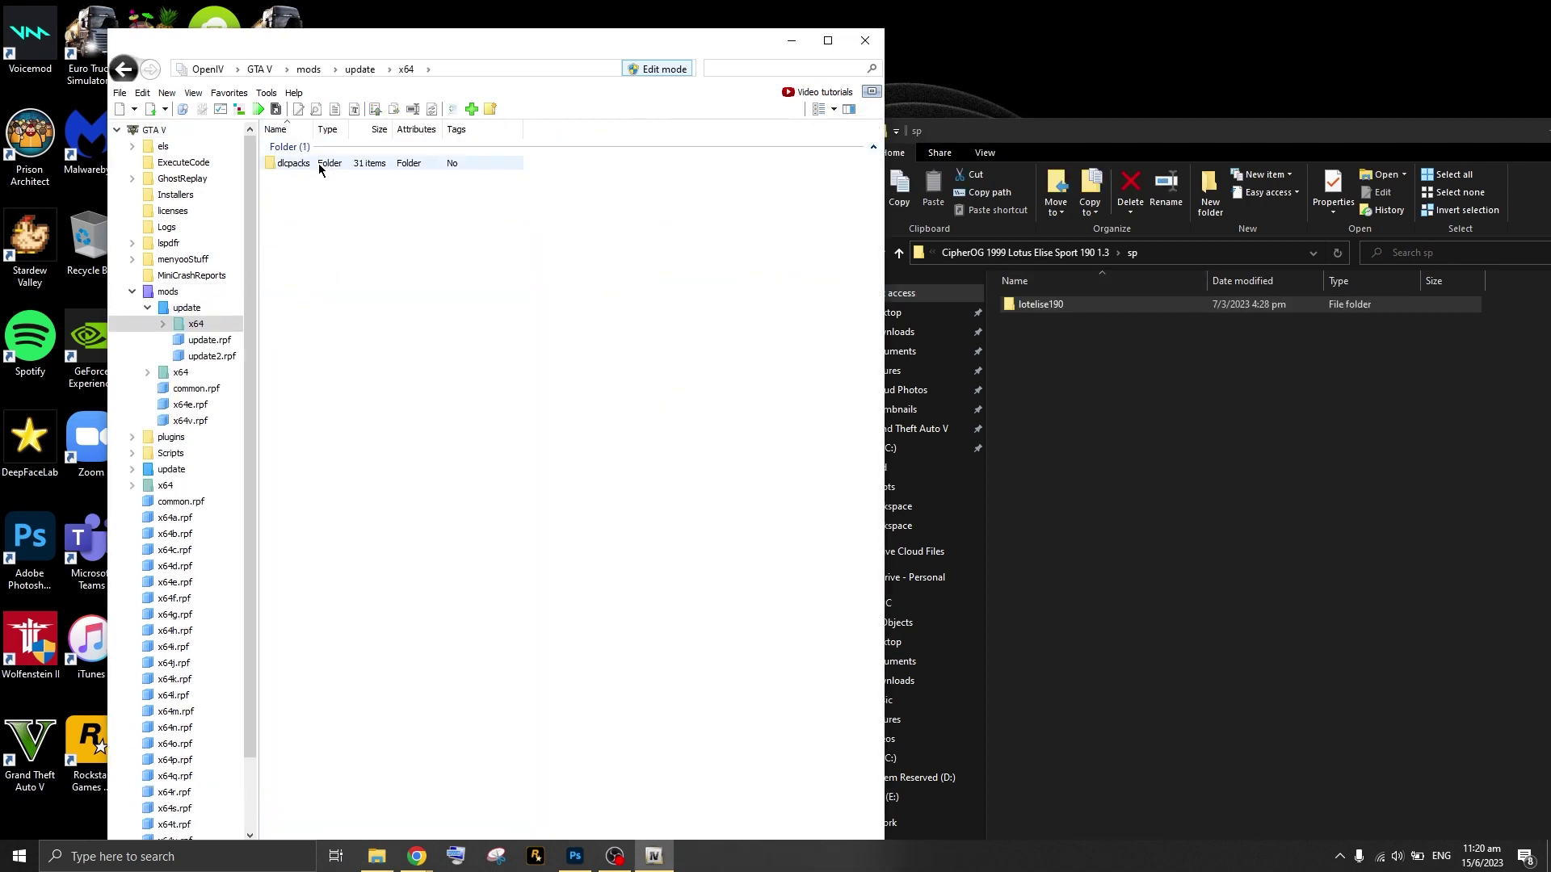
pyautogui.doubleClick(321, 163)
pyautogui.moveTo(1042, 305); pyautogui.dragTo(518, 656)
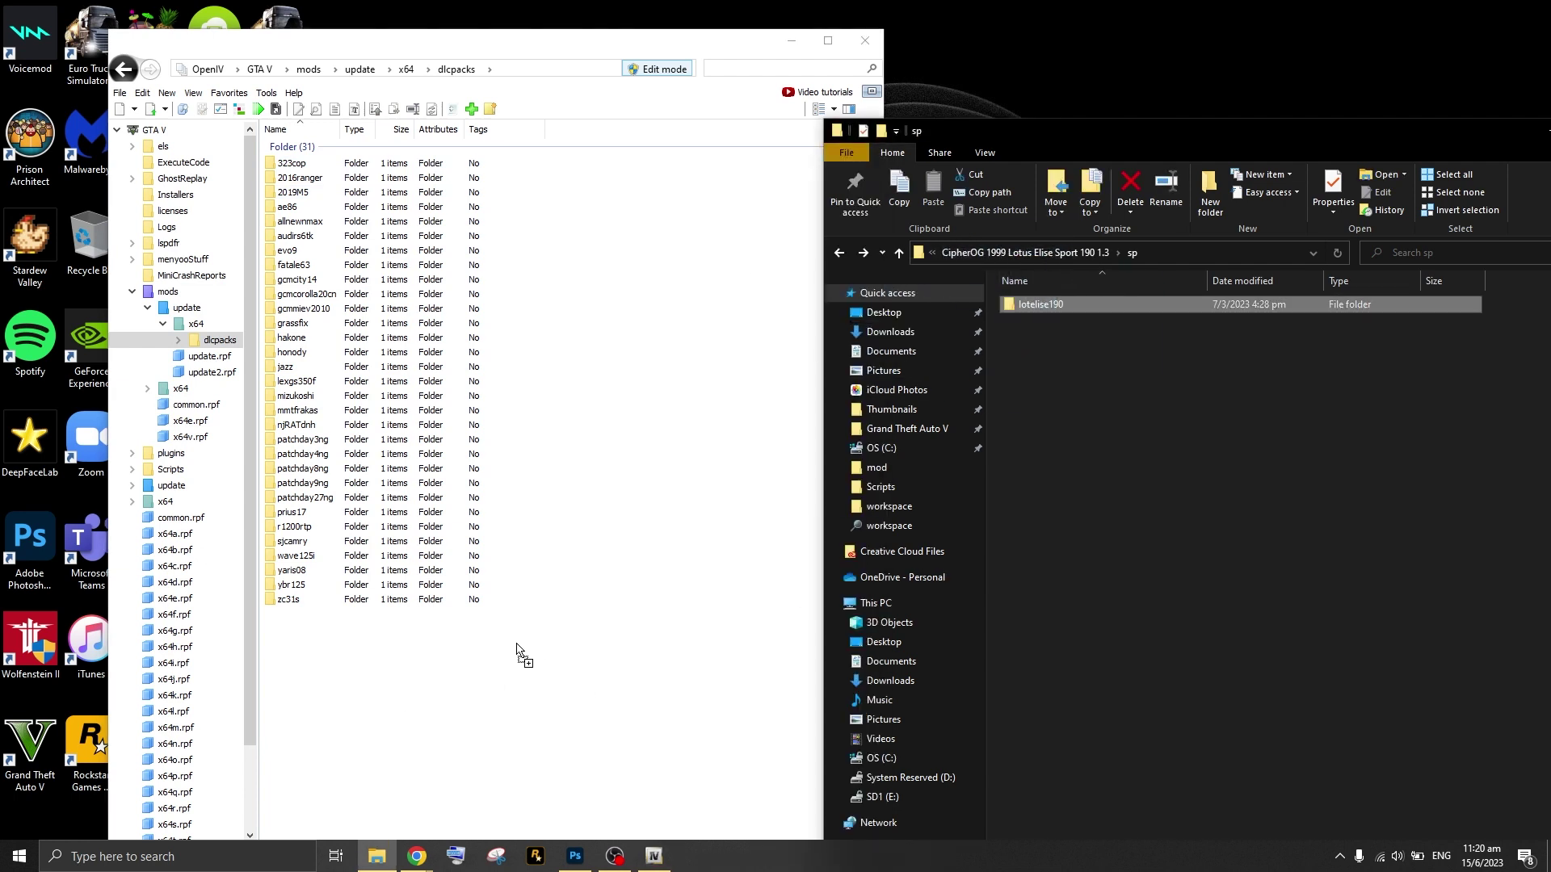
pyautogui.press('XF86MonBrightnessUp')
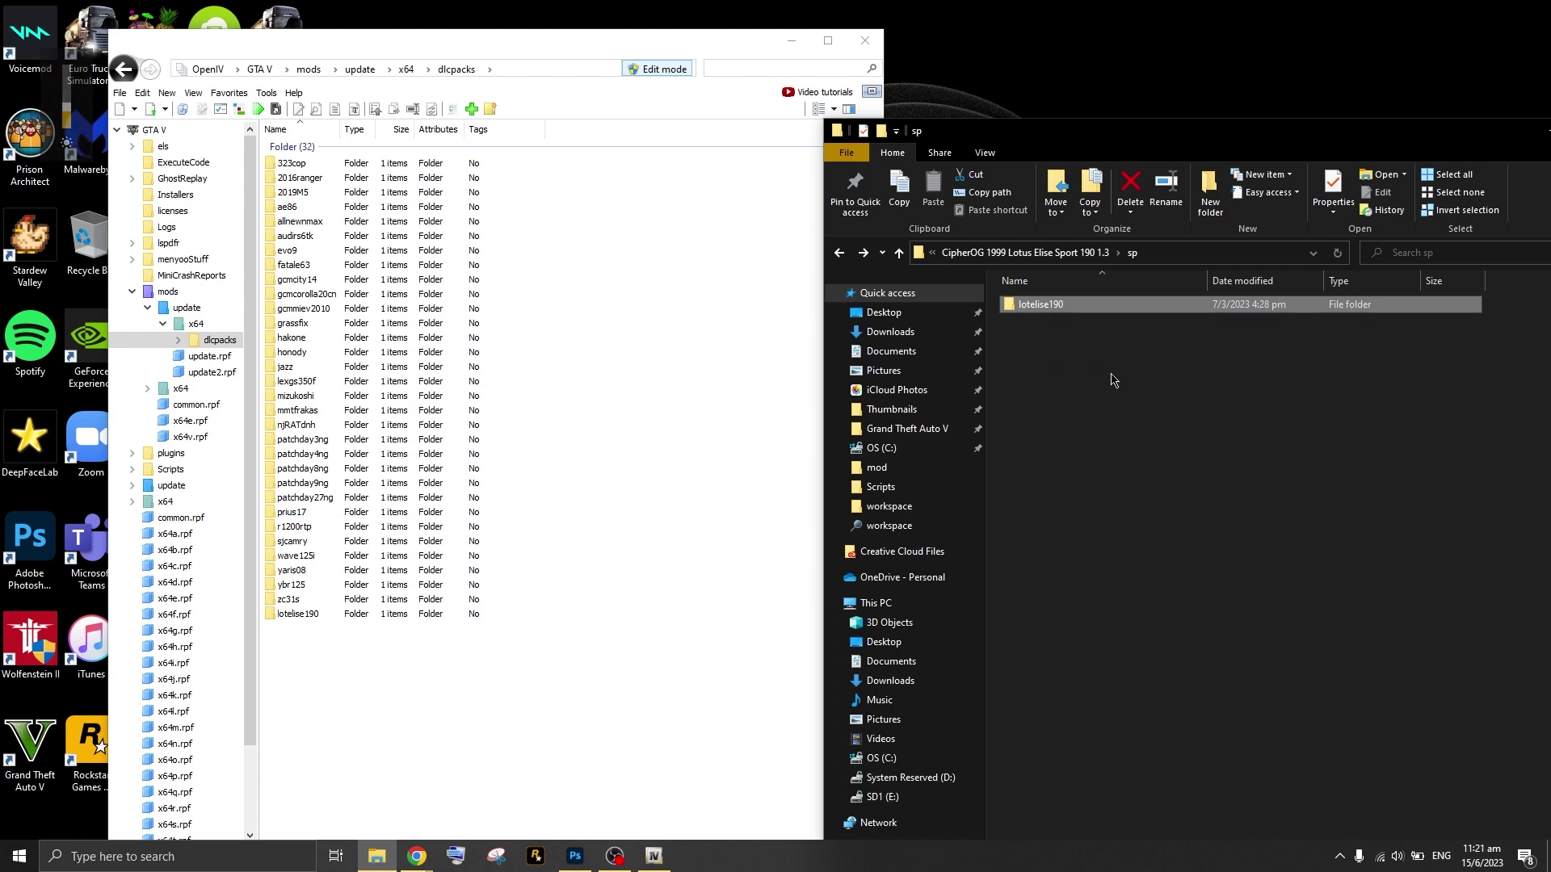
# - Open lotelise190 > dlc.rpf > vehicles.rpf and the lotelise190.ytd texture dictionary
pyautogui.doubleClick(297, 614)
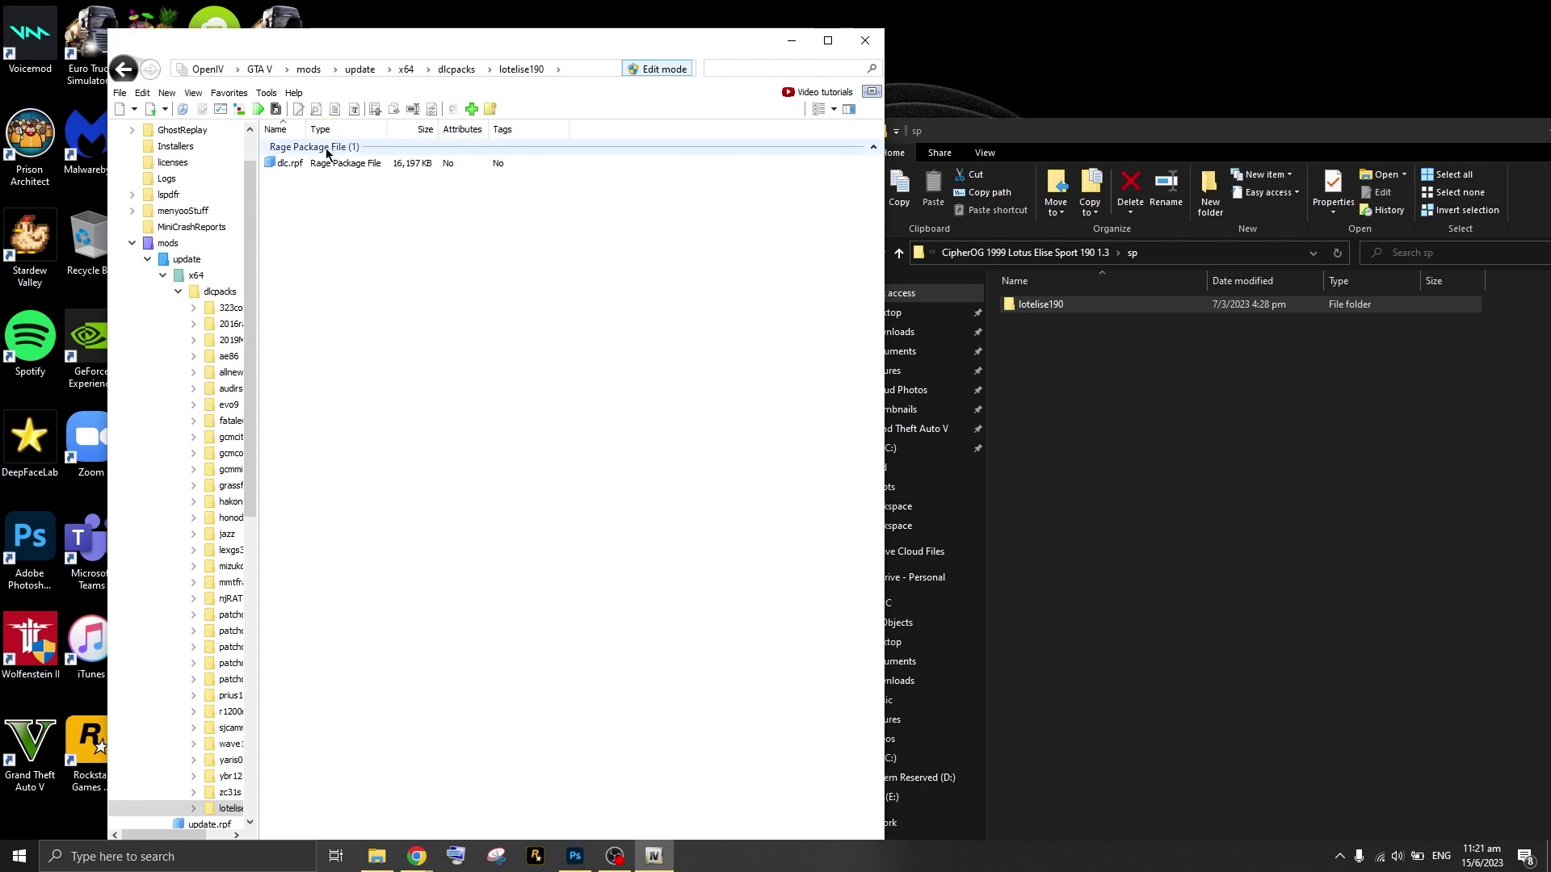
pyautogui.doubleClick(300, 164)
pyautogui.doubleClick(300, 212)
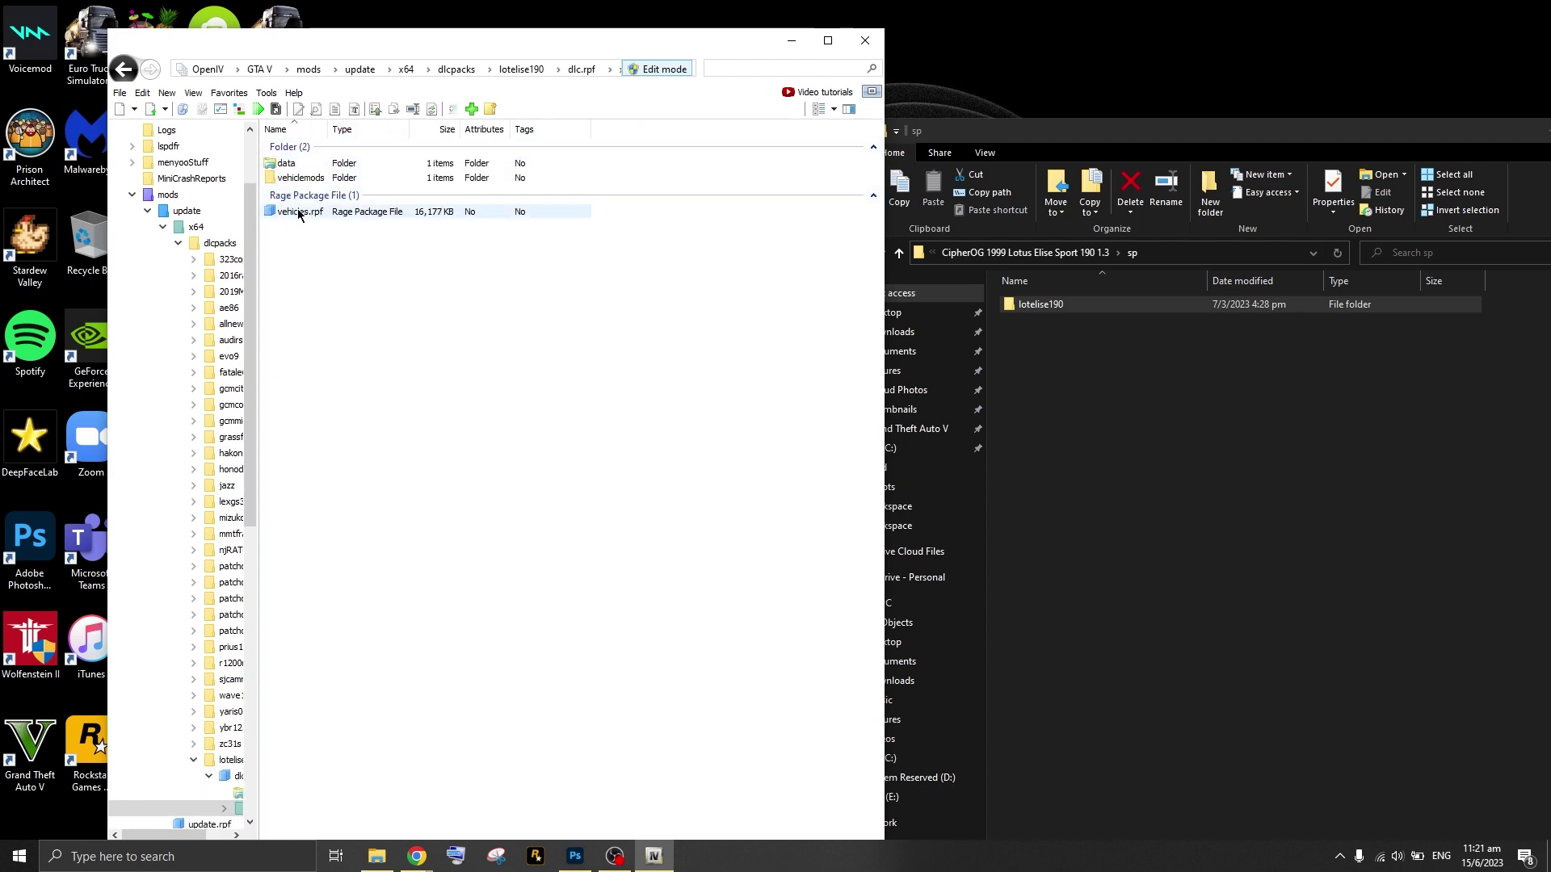
pyautogui.doubleClick(318, 214)
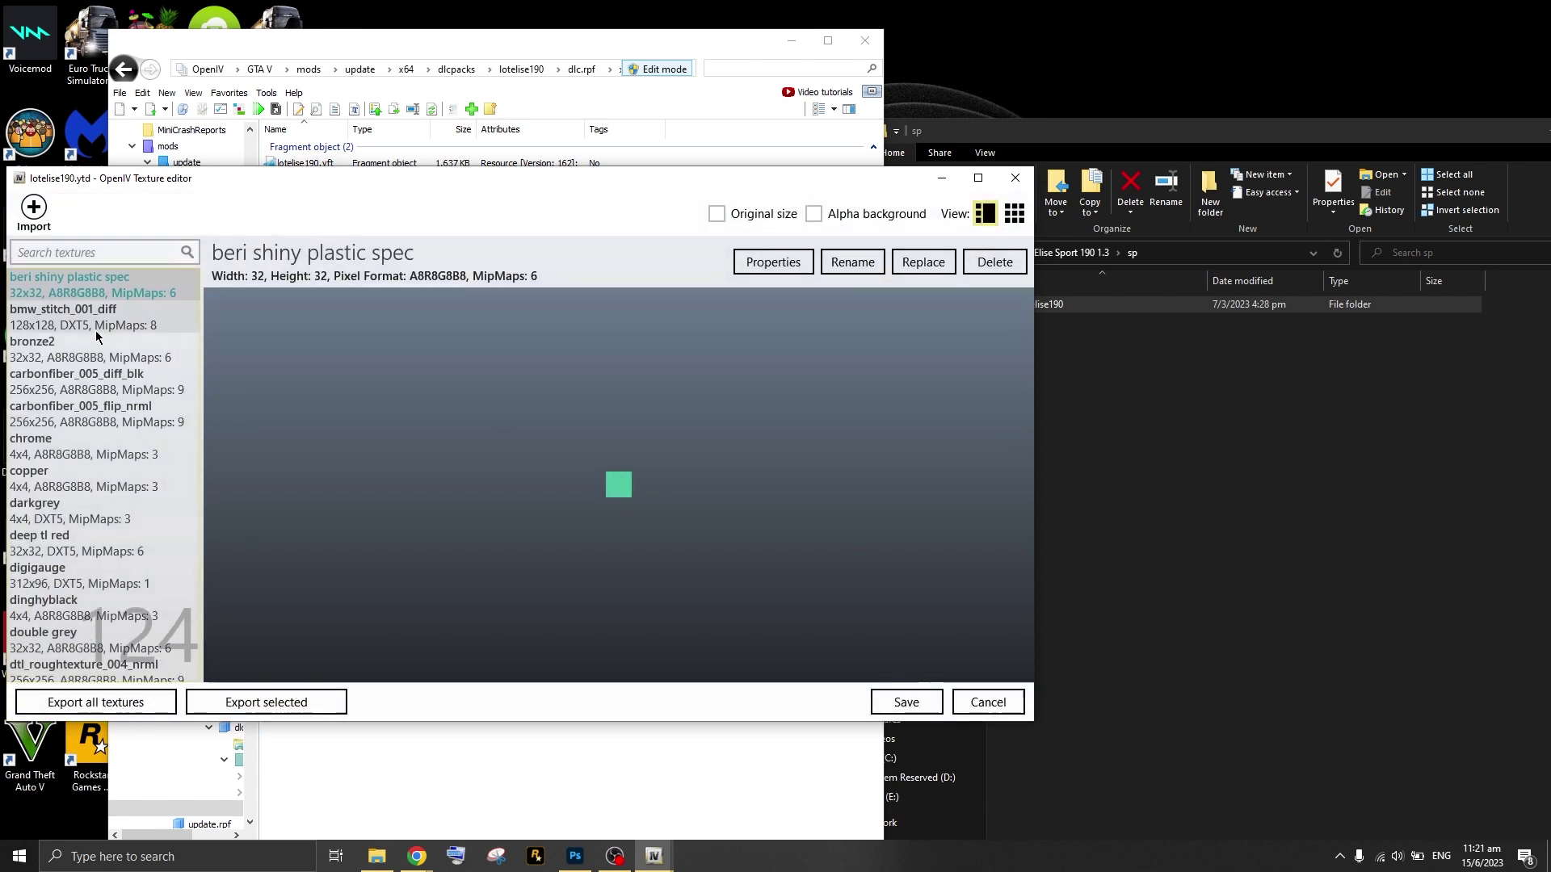
# - Preview textures in the Lotus texture list, including dtl_roughtexture_004_nrml
pyautogui.click(96, 331)
pyautogui.click(95, 381)
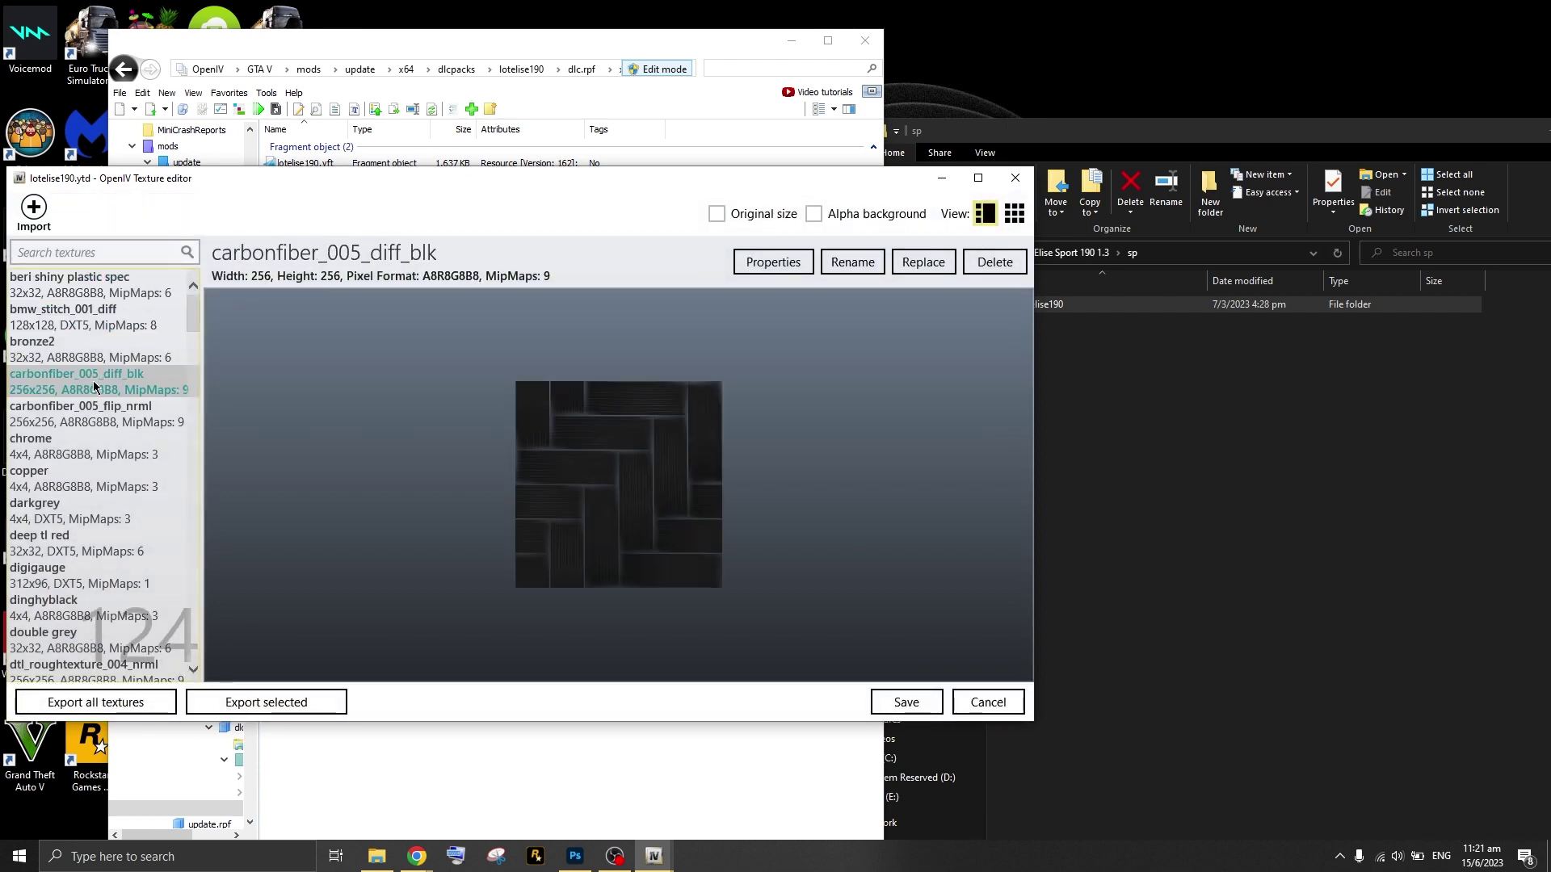
pyautogui.click(96, 354)
pyautogui.scroll(-3, 100, 415)
pyautogui.click(94, 378)
pyautogui.click(93, 410)
pyautogui.click(91, 443)
pyautogui.click(89, 527)
pyautogui.scroll(-1, 89, 526)
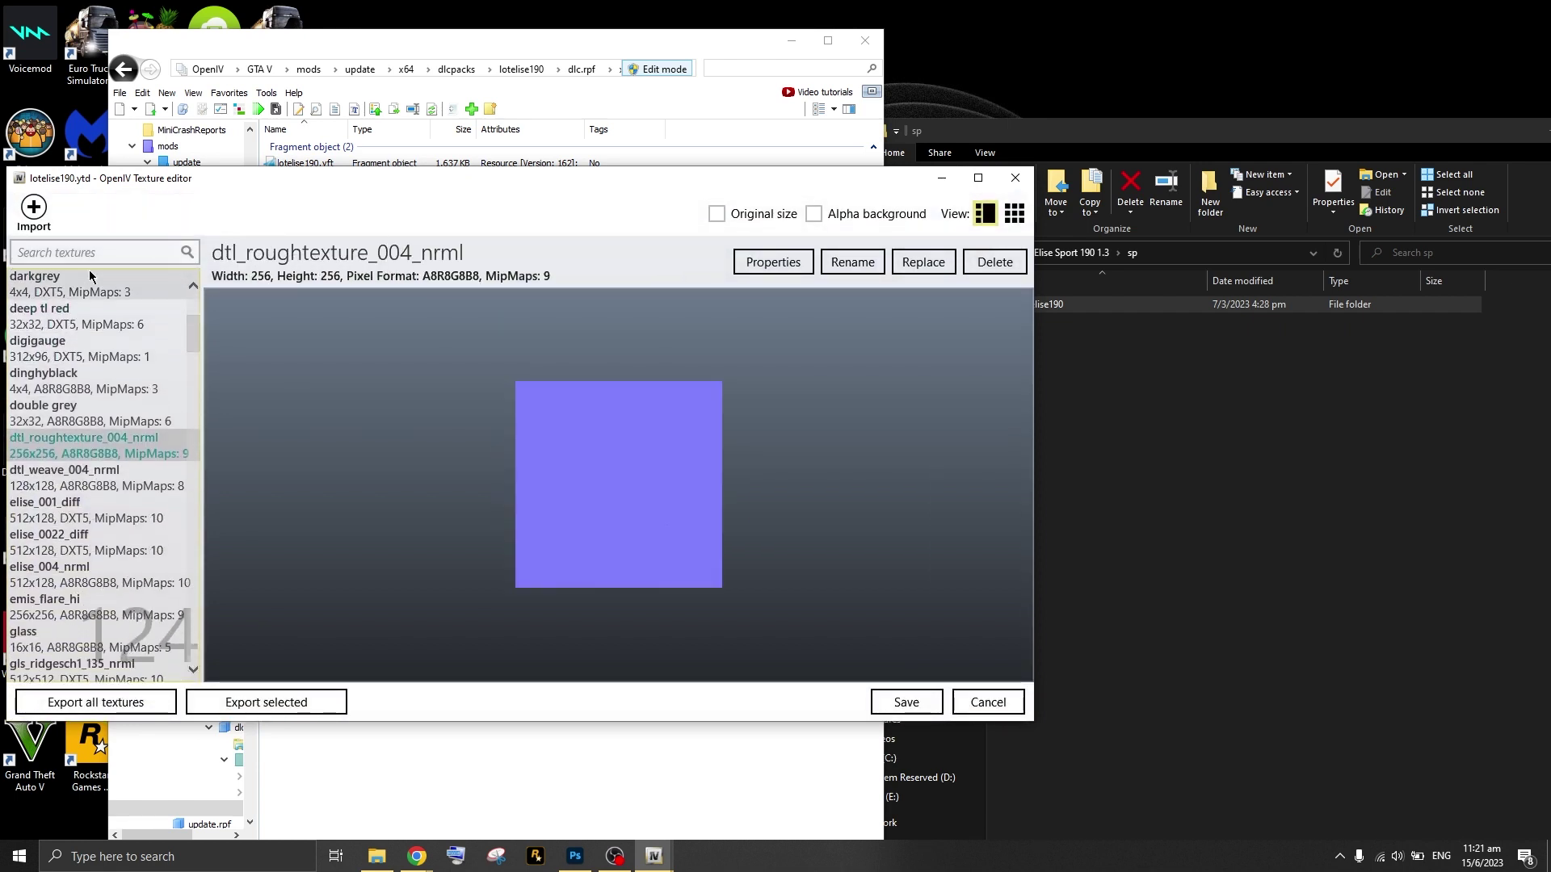
# - Filter the texture list by 'plat', then clear the search to show all textures
pyautogui.click(80, 252)
pyautogui.write('lp')
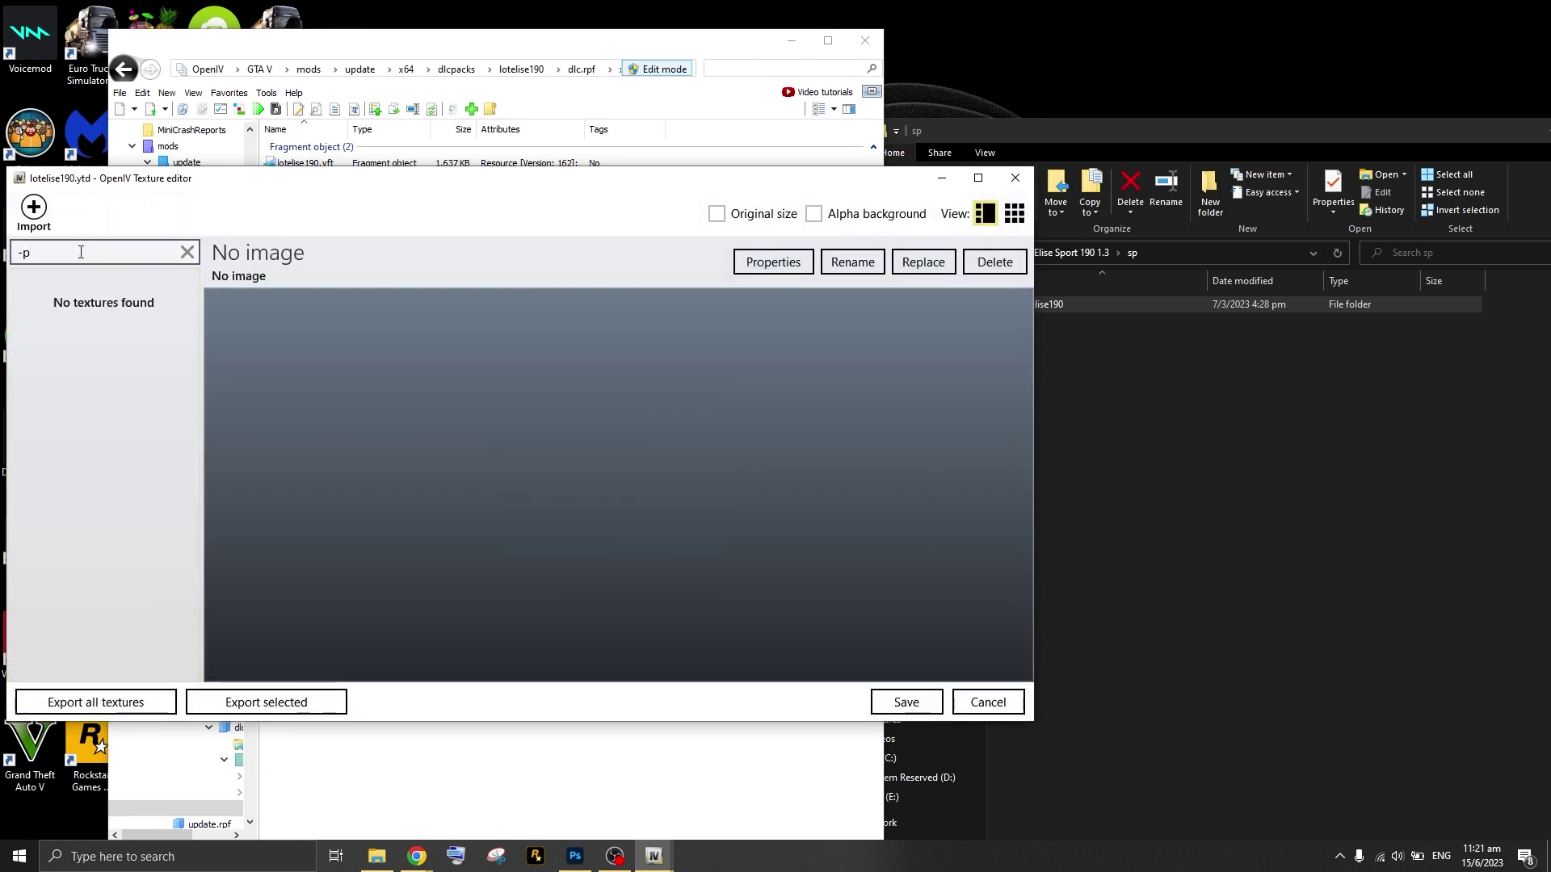
pyautogui.press('BackSpace')
pyautogui.press('BackSpace')
pyautogui.write('plate')
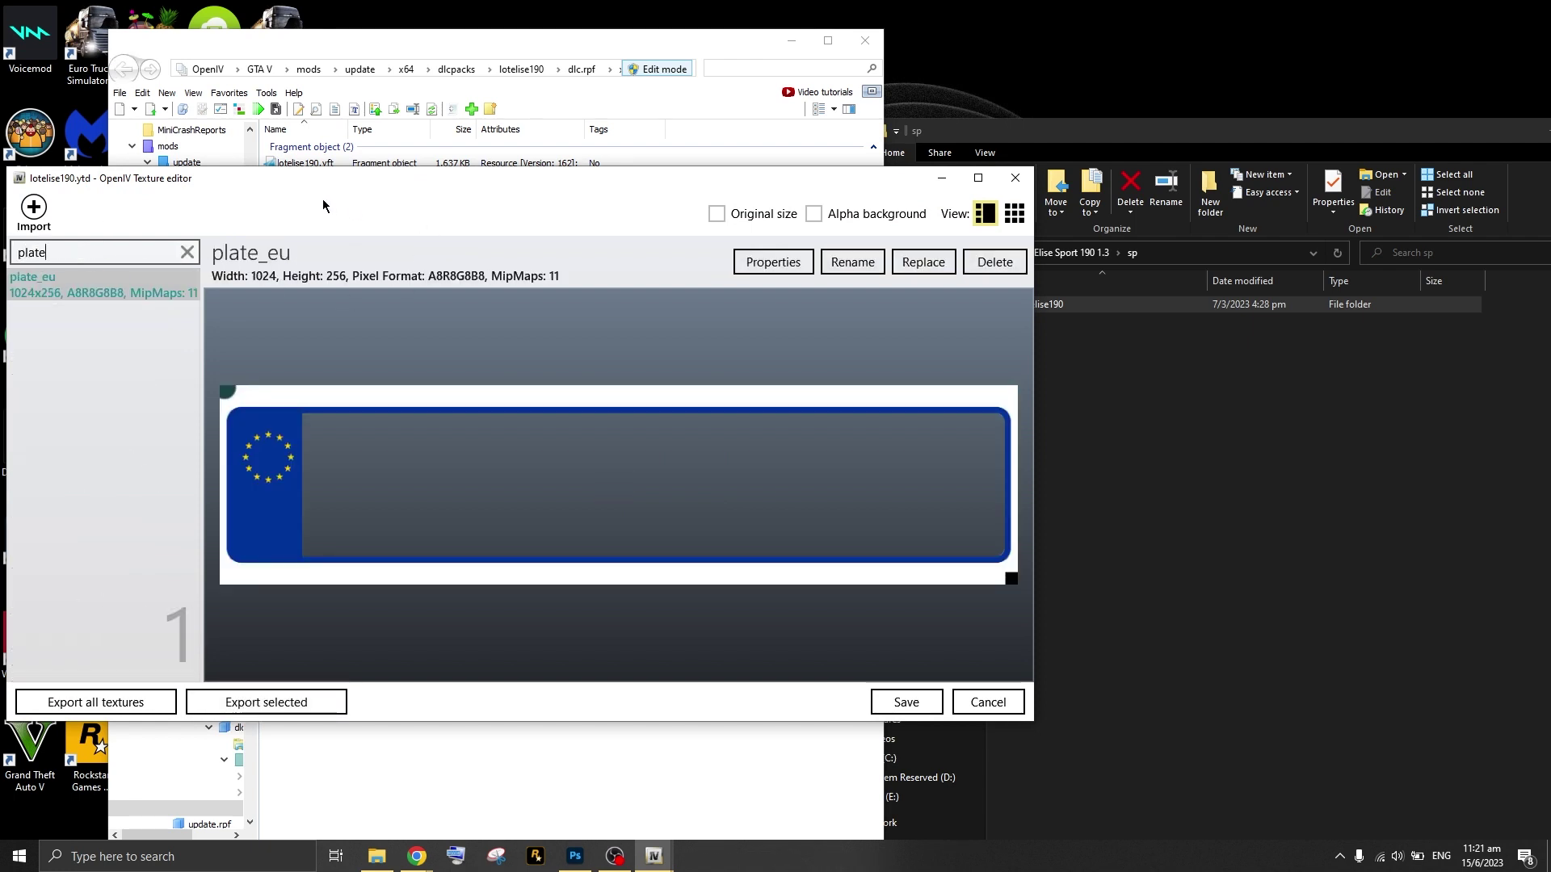
pyautogui.moveTo(248, 184); pyautogui.dragTo(465, 171)
pyautogui.click(403, 239)
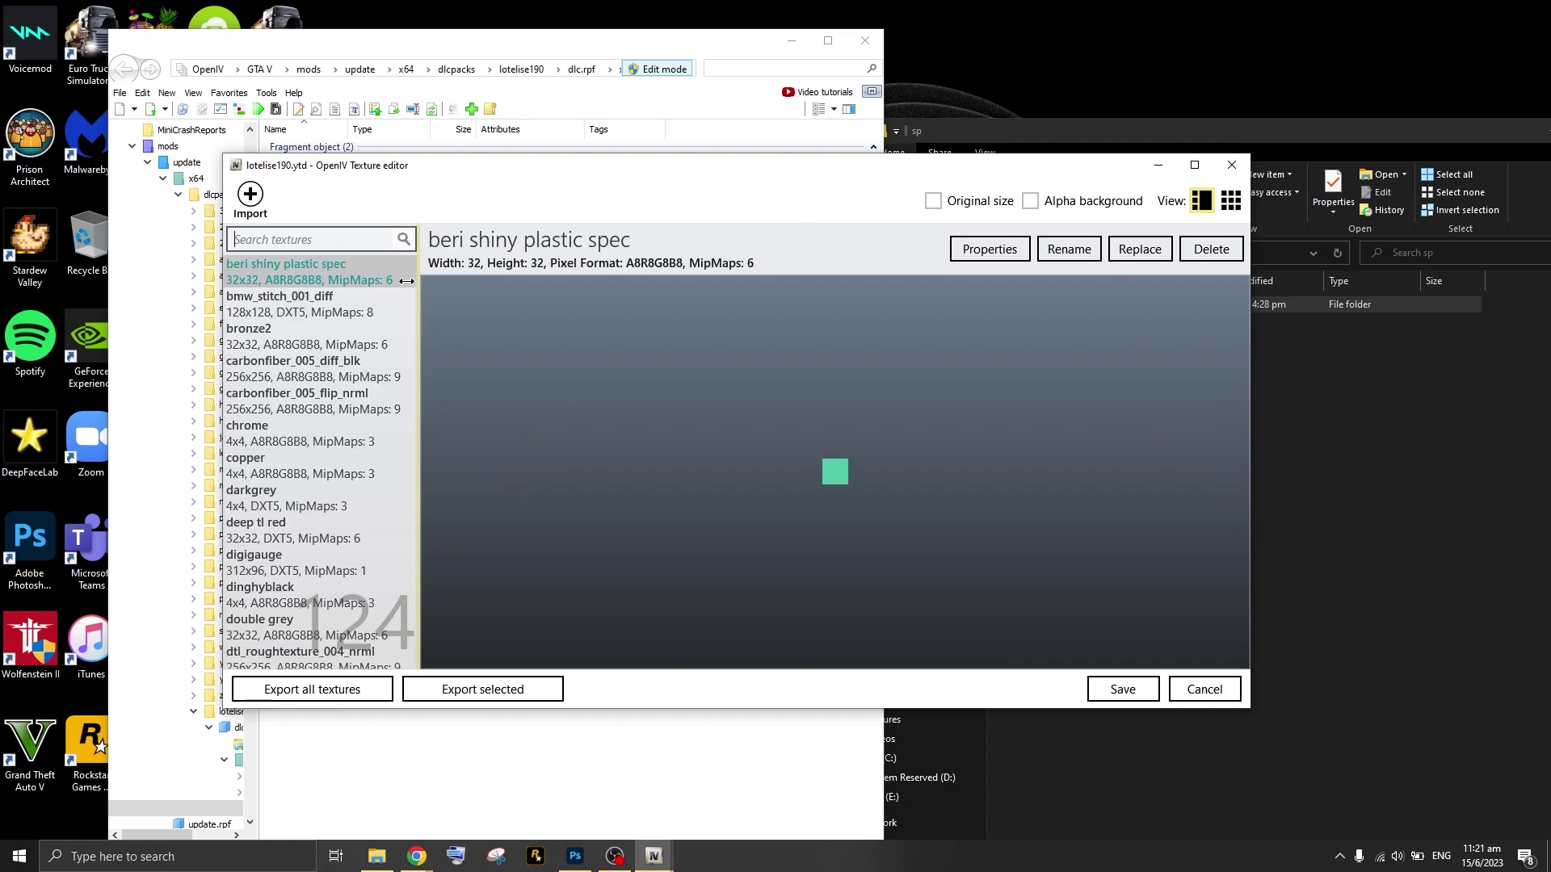
# - Preview textures from undercarriage_001_nrml and screw_034 up to lot_004_diff and lotelise190_sign_1
pyautogui.scroll(-10, 361, 606)
pyautogui.moveTo(361, 606); pyautogui.dragTo(328, 675)
pyautogui.click(291, 597)
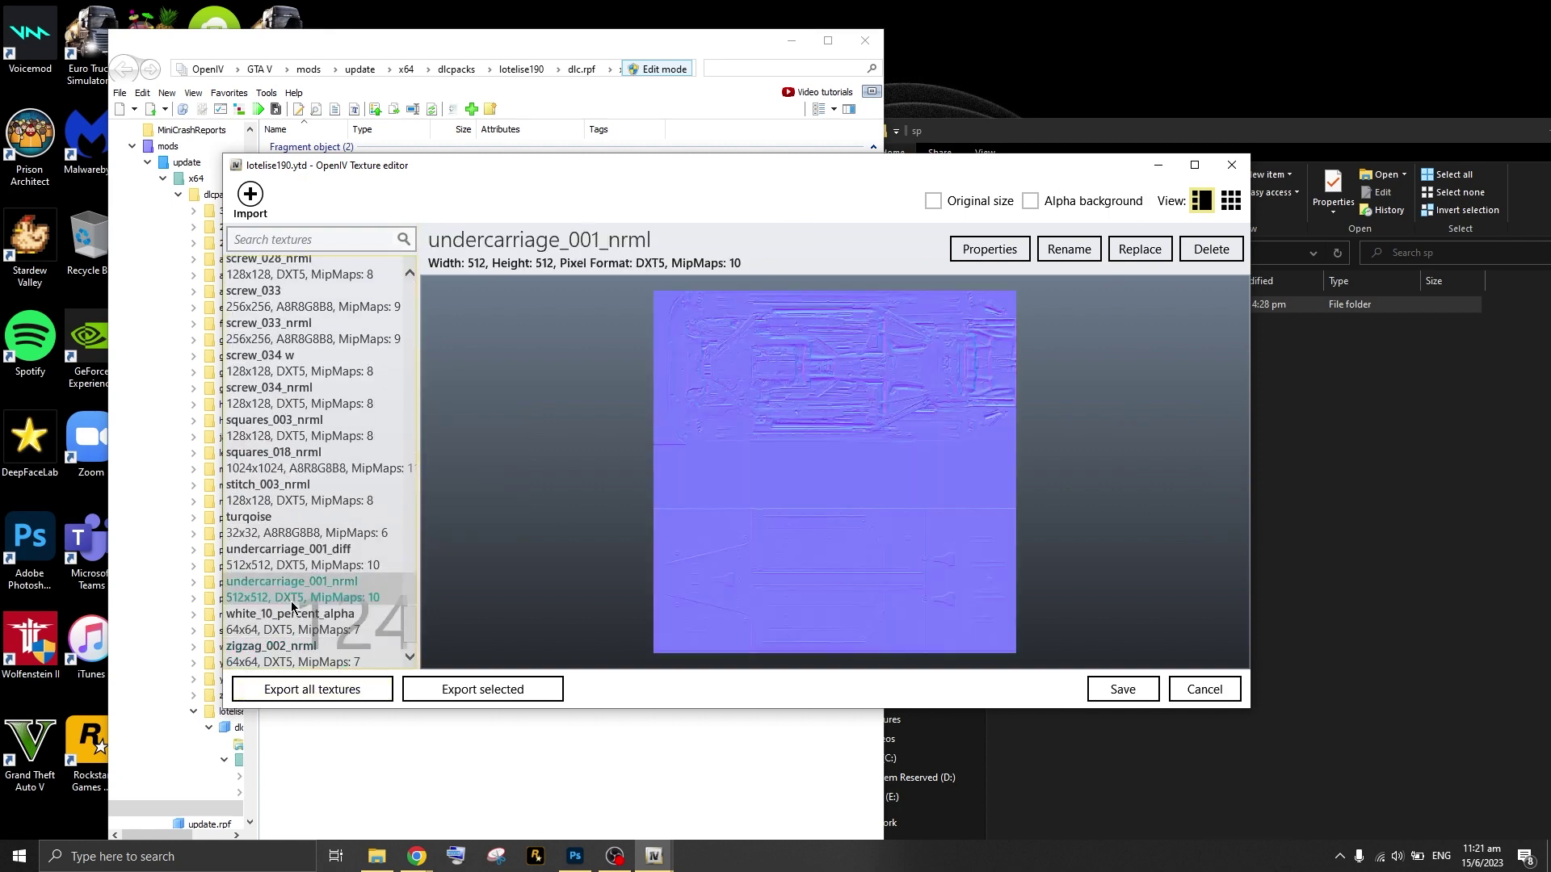
pyautogui.click(300, 427)
pyautogui.click(307, 397)
pyautogui.scroll(1, 311, 465)
pyautogui.scroll(1, 311, 463)
pyautogui.click(308, 436)
pyautogui.click(307, 491)
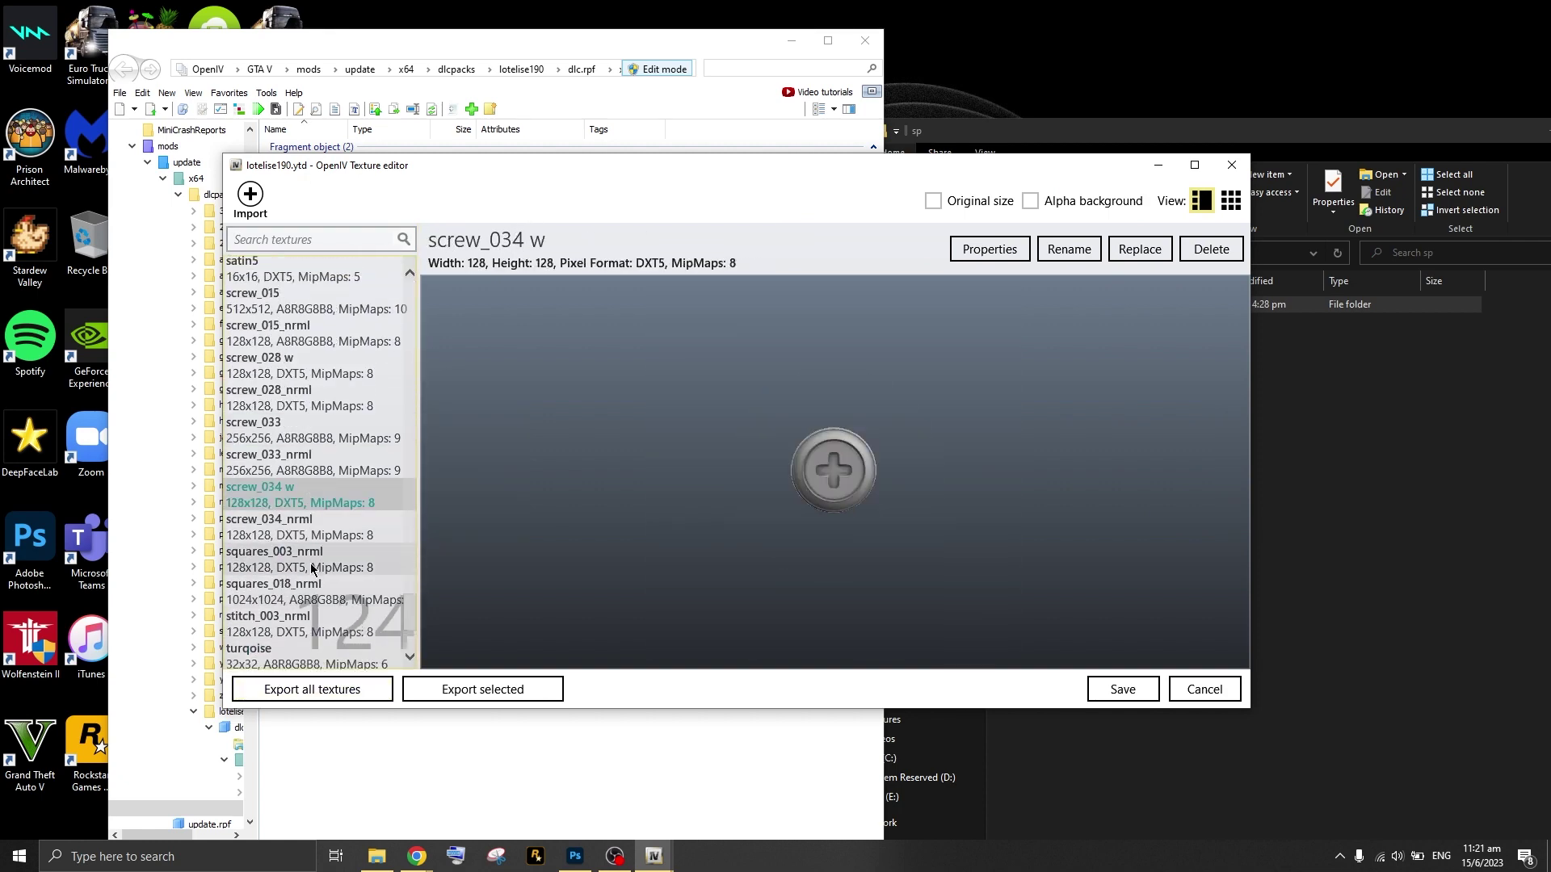
pyautogui.click(314, 591)
pyautogui.scroll(5, 321, 420)
pyautogui.click(327, 379)
pyautogui.moveTo(327, 384); pyautogui.dragTo(323, 473)
pyautogui.scroll(8, 331, 436)
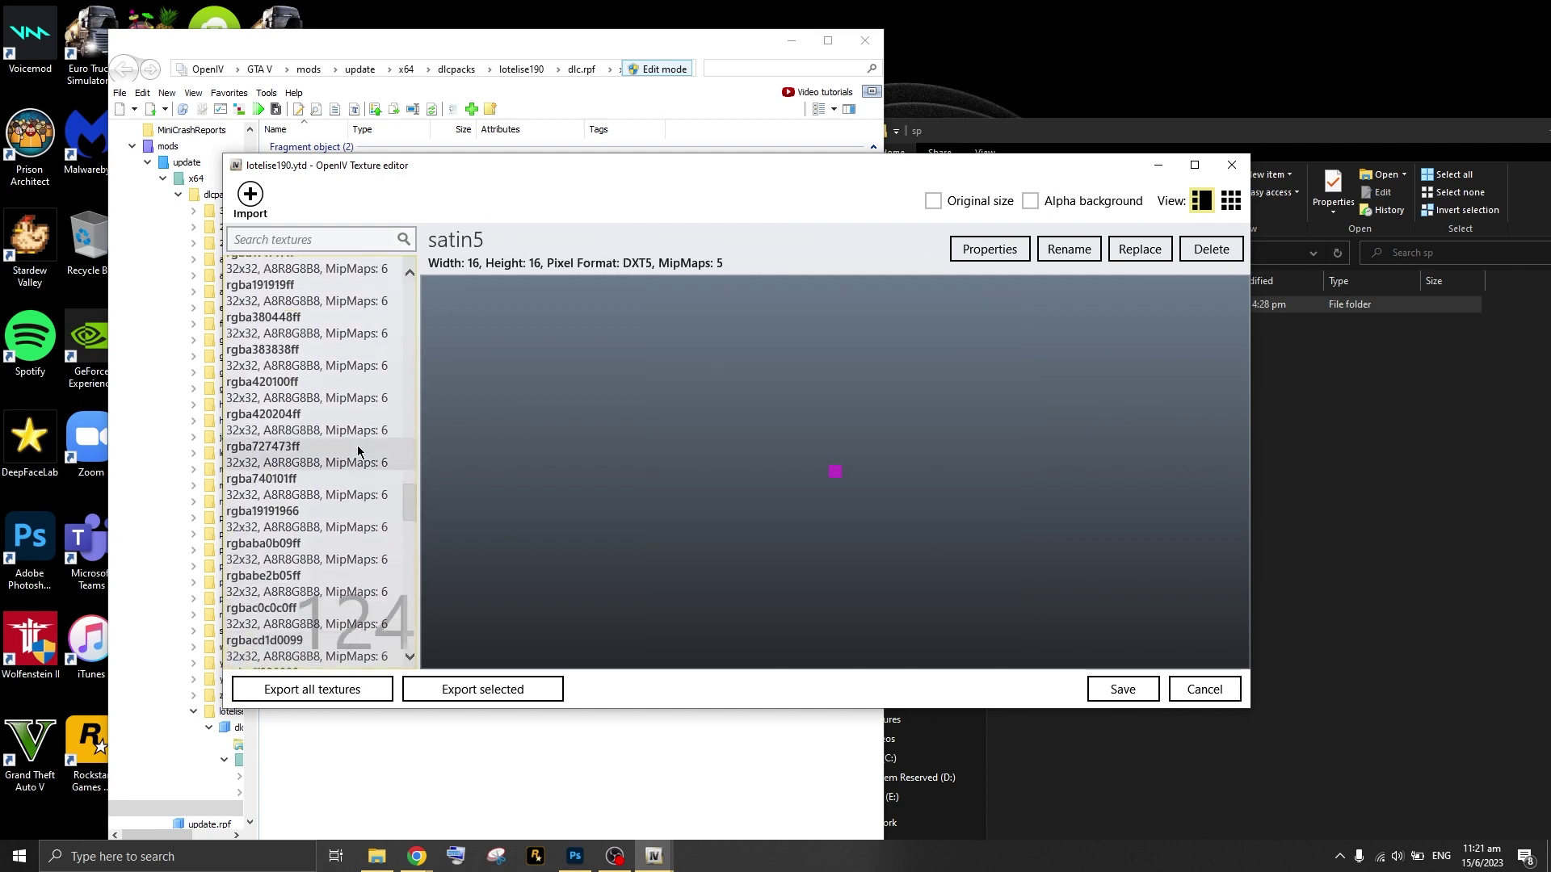
pyautogui.scroll(10, 323, 485)
pyautogui.click(293, 513)
pyautogui.scroll(15, 323, 485)
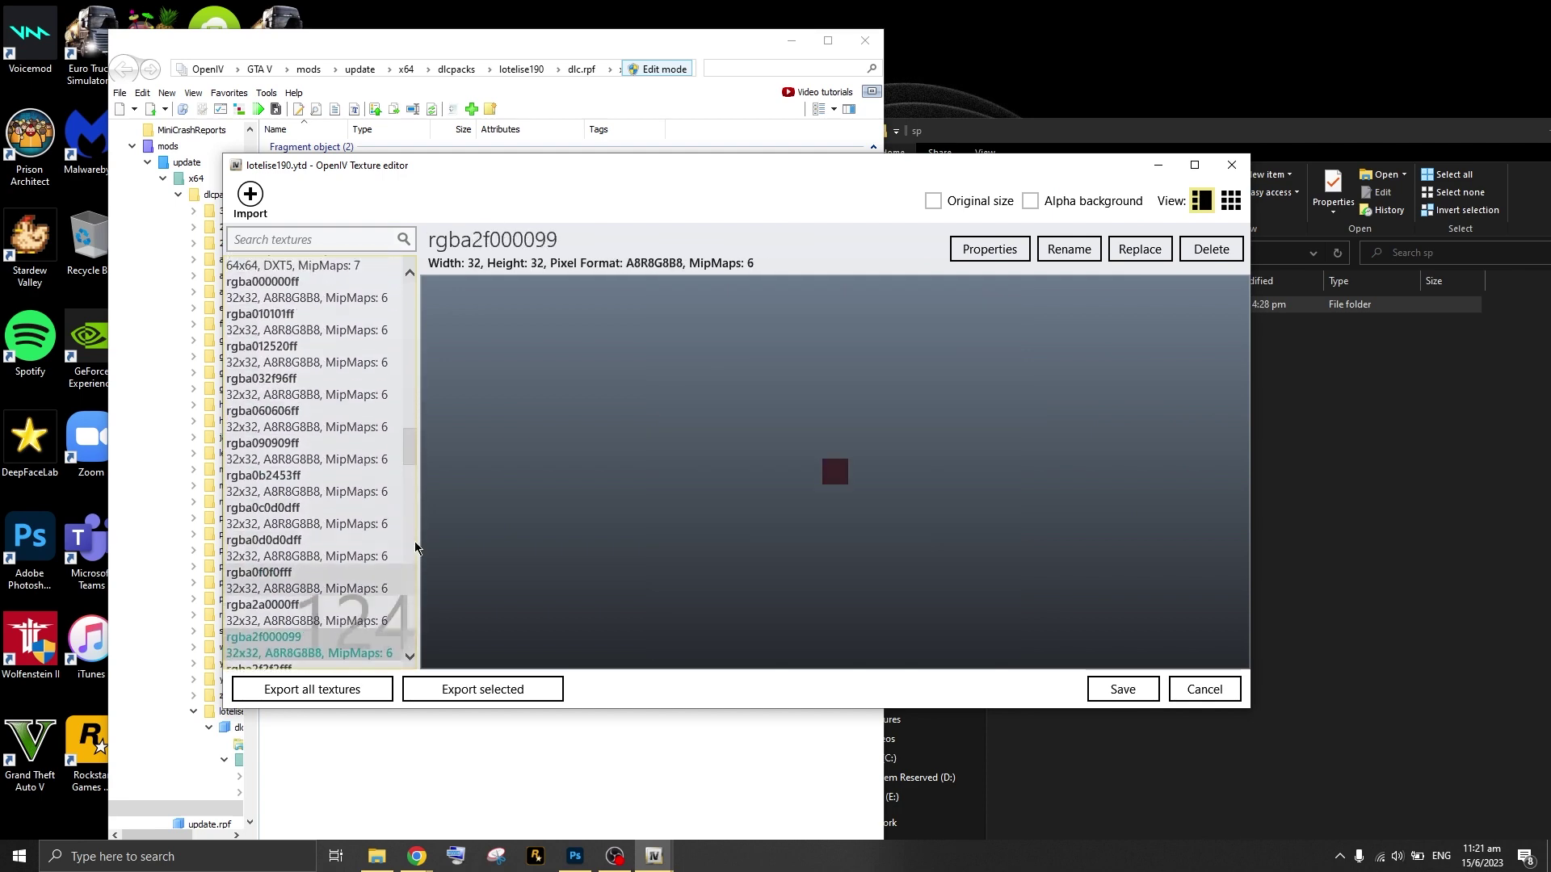
pyautogui.click(331, 442)
pyautogui.click(325, 505)
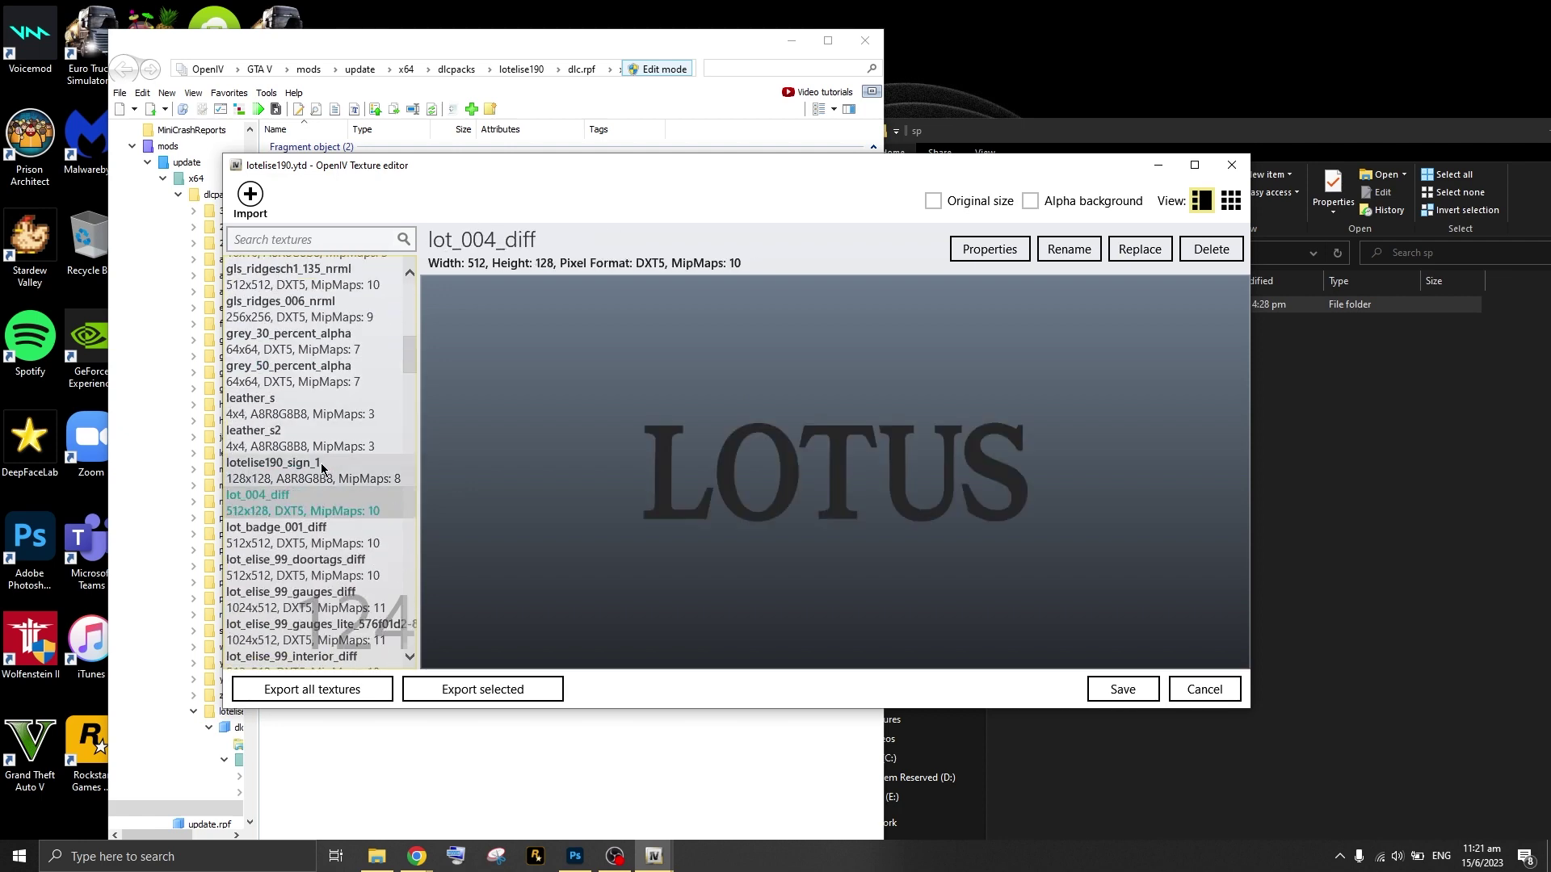
pyautogui.click(323, 468)
pyautogui.scroll(3, 323, 364)
# - Search 'p' and export plate_eu to the Desktop as a PNG image
pyautogui.click(320, 242)
pyautogui.write('plate')
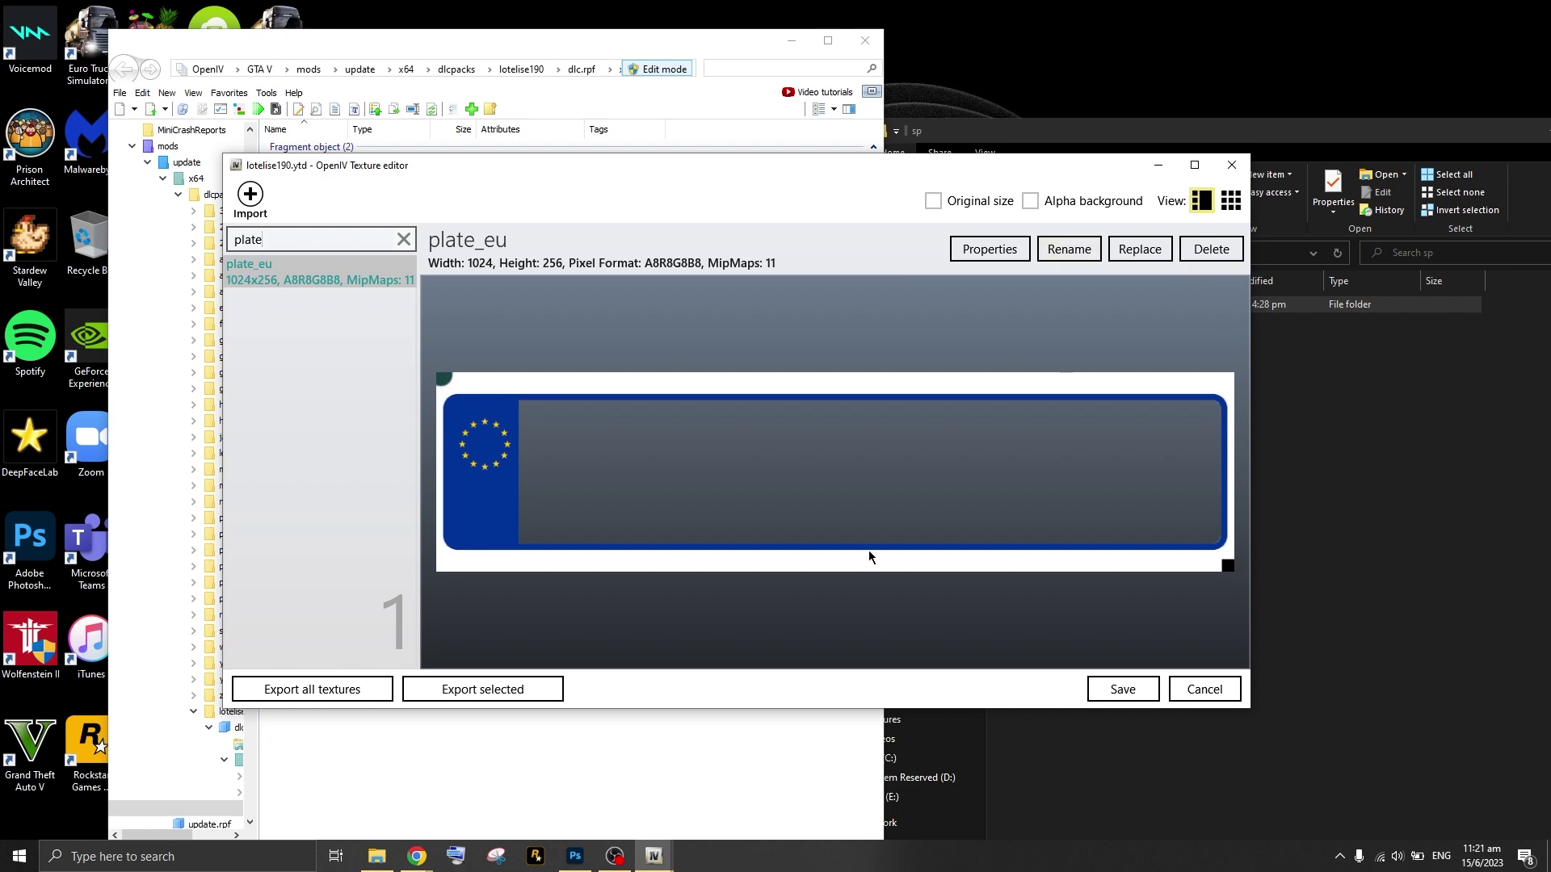
pyautogui.click(483, 689)
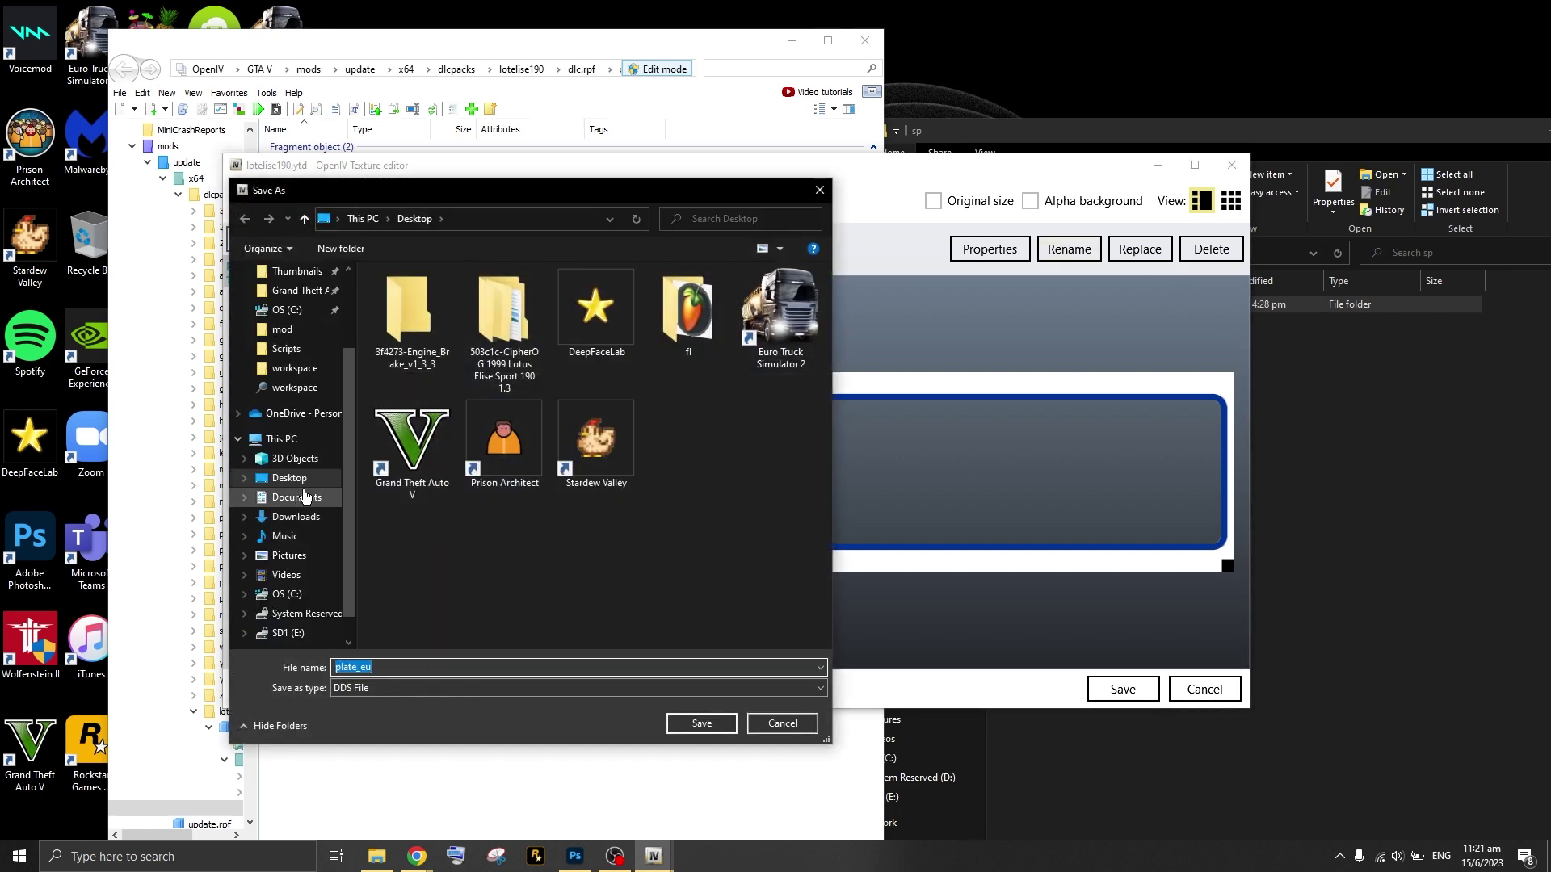
pyautogui.click(446, 687)
pyautogui.click(472, 709)
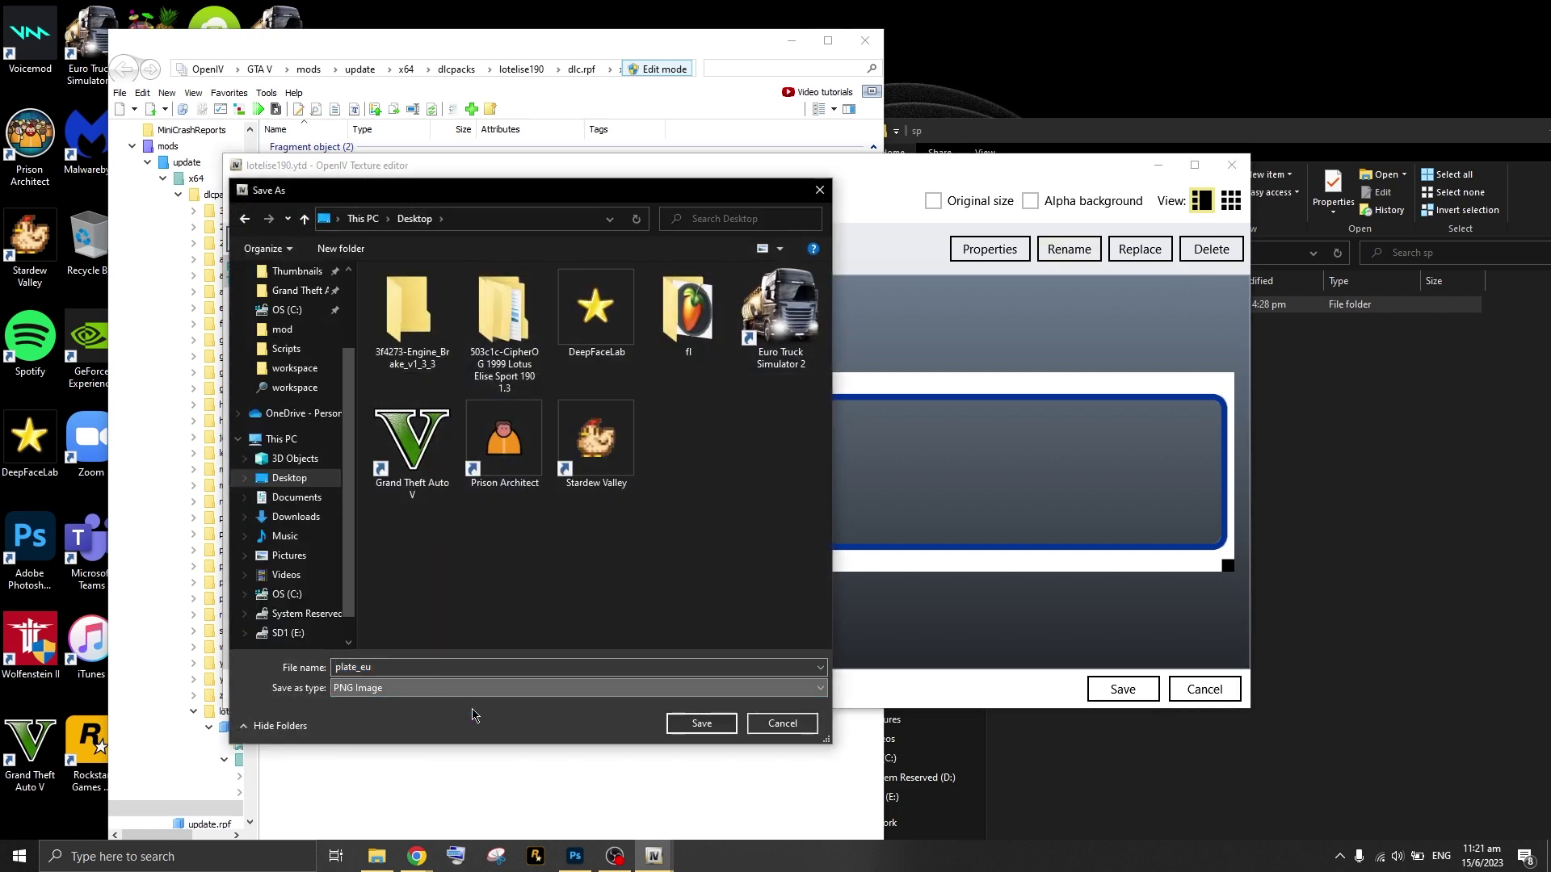
pyautogui.click(699, 724)
# - Open plate_eu from the Desktop in Photoshop
pyautogui.click(575, 856)
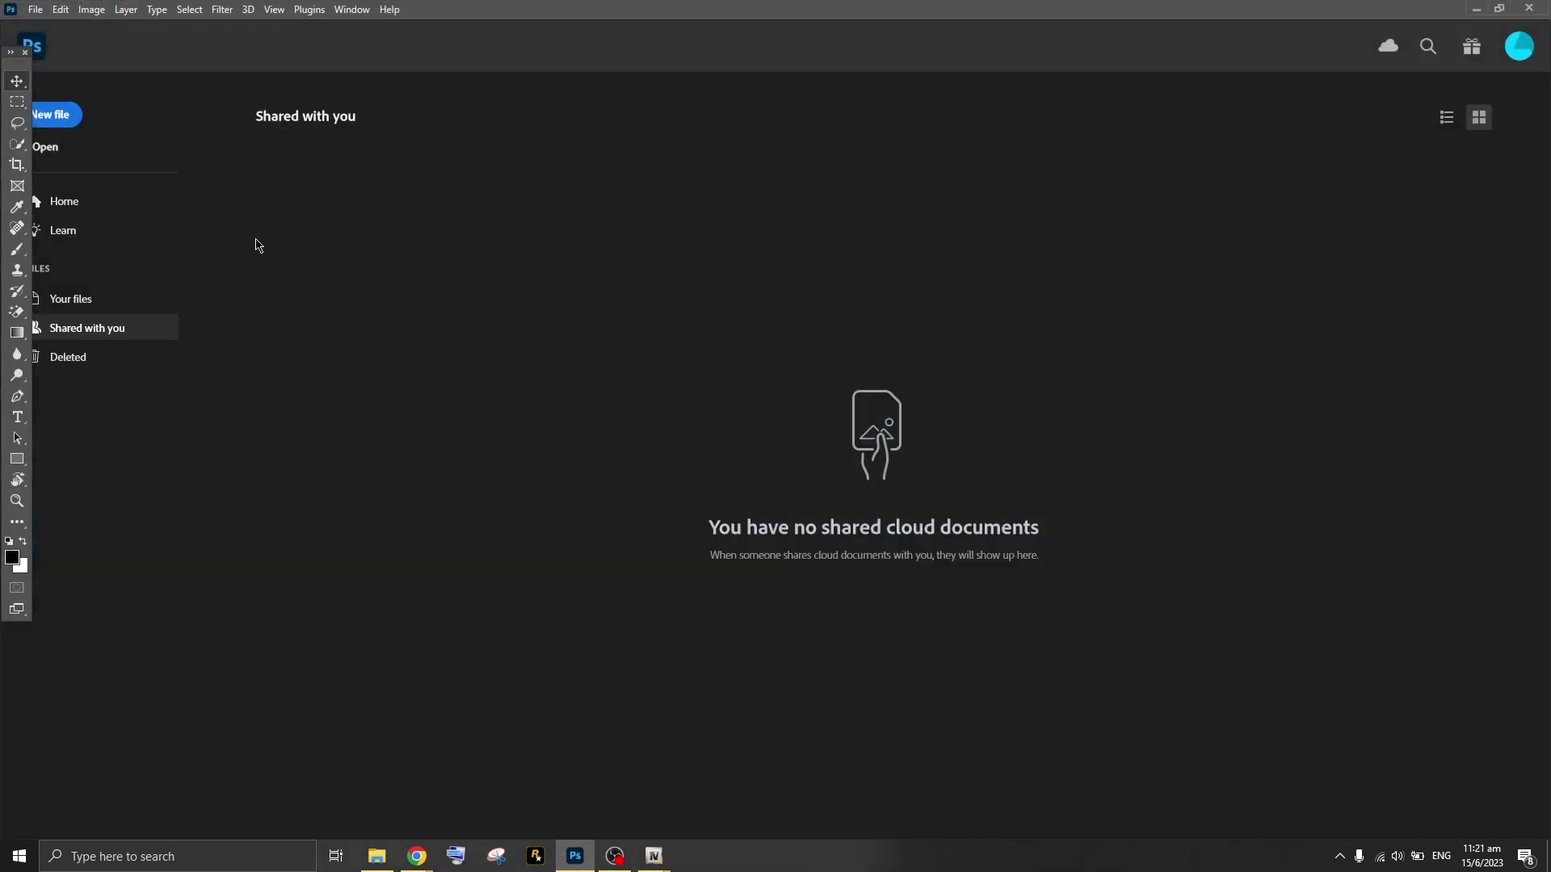
pyautogui.click(36, 8)
pyautogui.click(44, 42)
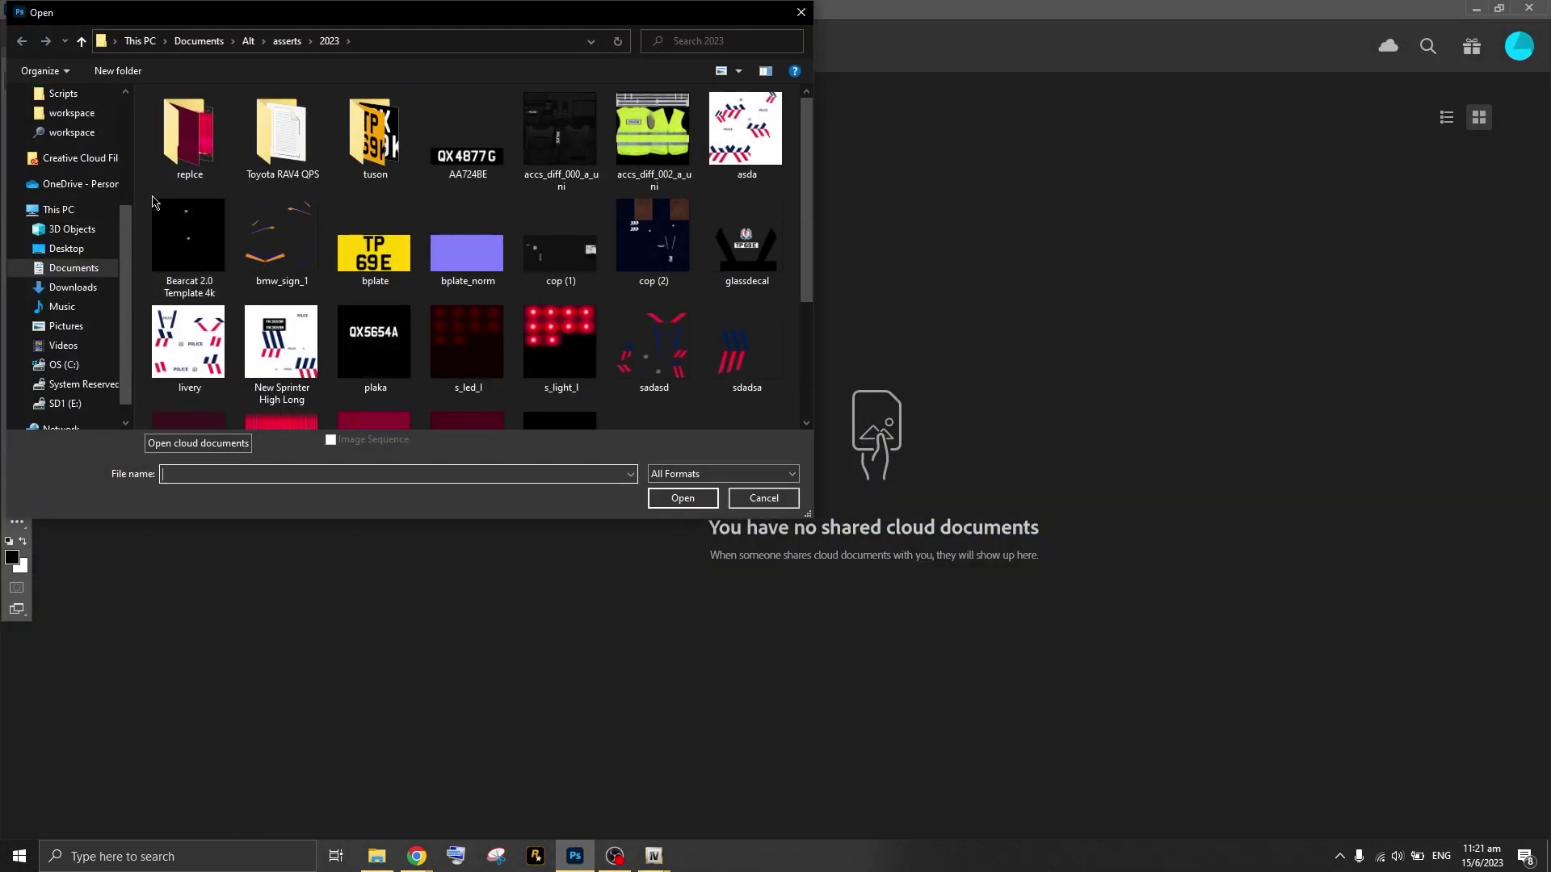
pyautogui.click(70, 248)
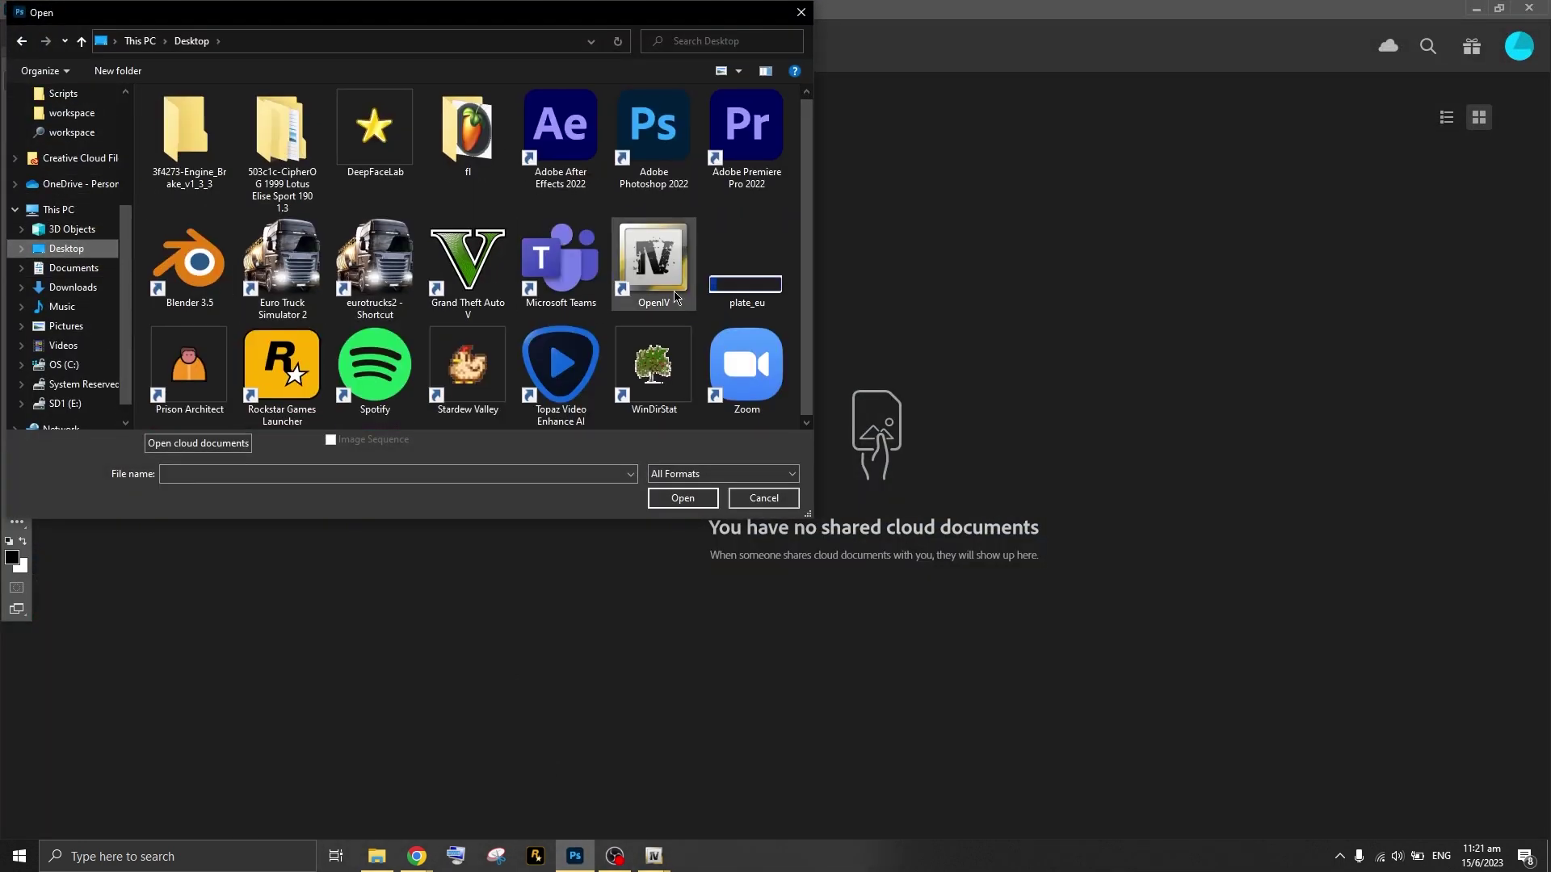
pyautogui.doubleClick(735, 282)
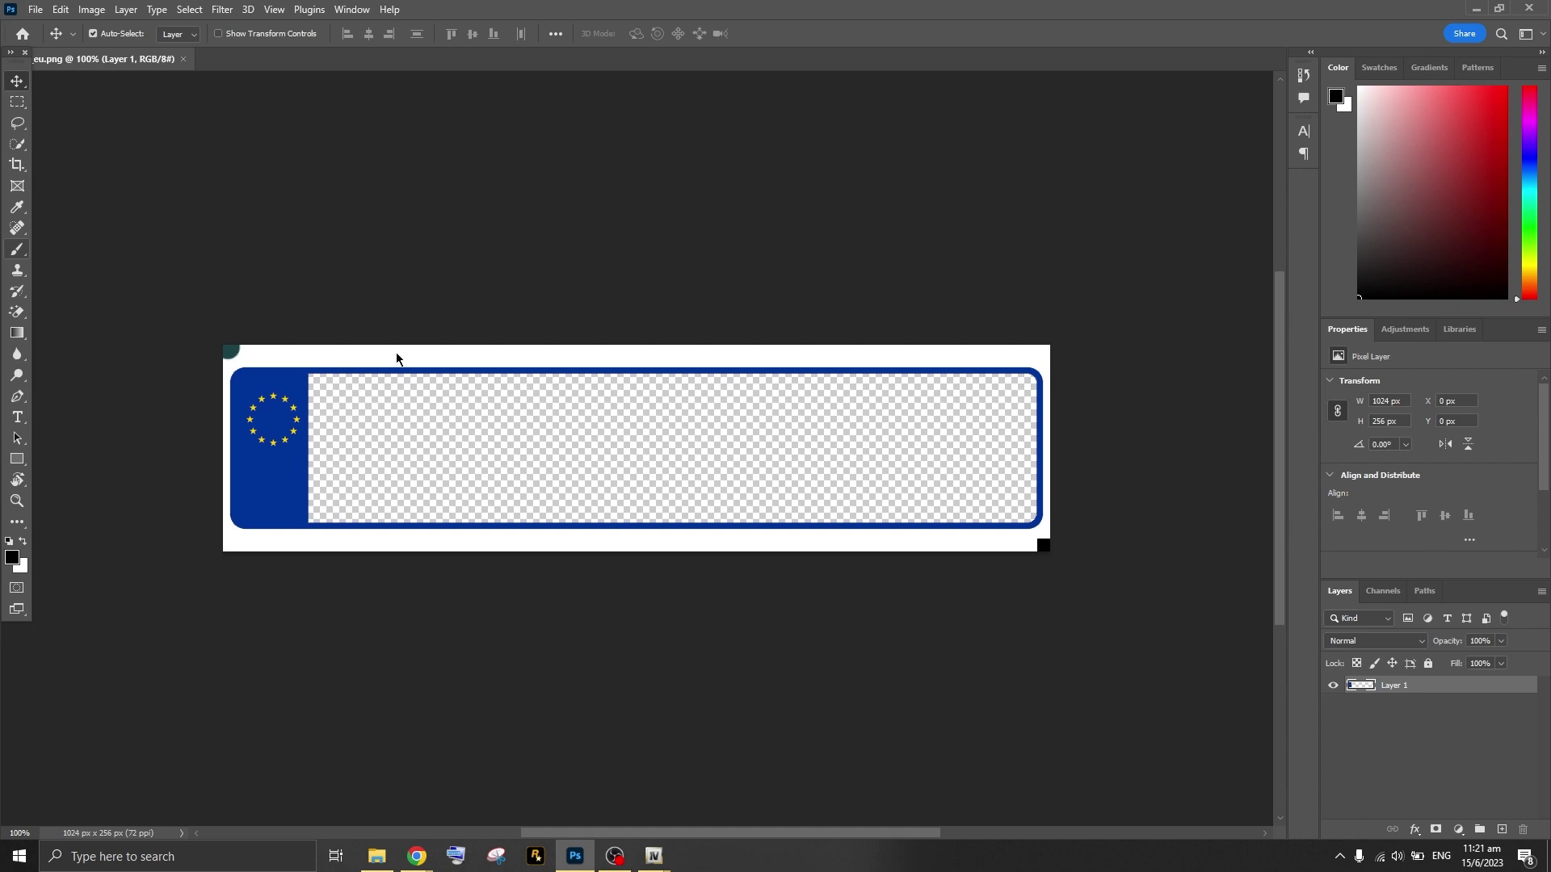
# - Paint the whole plate black with the brush on a new layer
pyautogui.press('b')
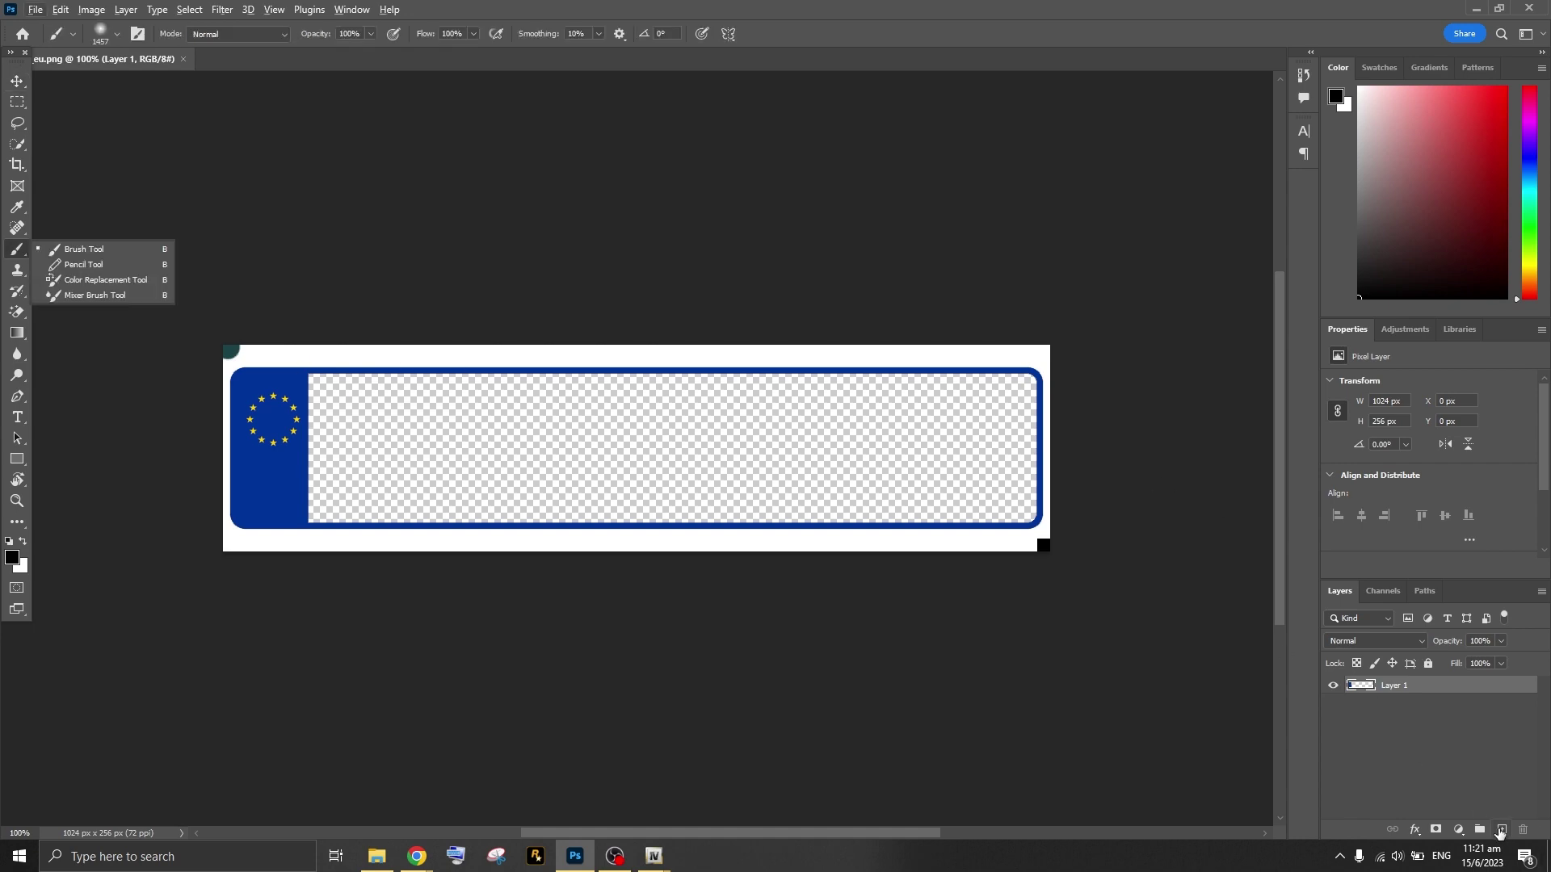
pyautogui.click(1499, 832)
pyautogui.moveTo(450, 388)
pyautogui.mouseDown()
pyautogui.moveTo(606, 517)
pyautogui.moveTo(294, 416)
pyautogui.moveTo(921, 492)
pyautogui.moveTo(791, 489)
pyautogui.mouseUp()
pyautogui.scroll(-3, 516, 466)
# - Quick Export the image as PNG over plate_eu.png on the Desktop, then return to OpenIV
pyautogui.click(35, 9)
pyautogui.moveTo(80, 262)
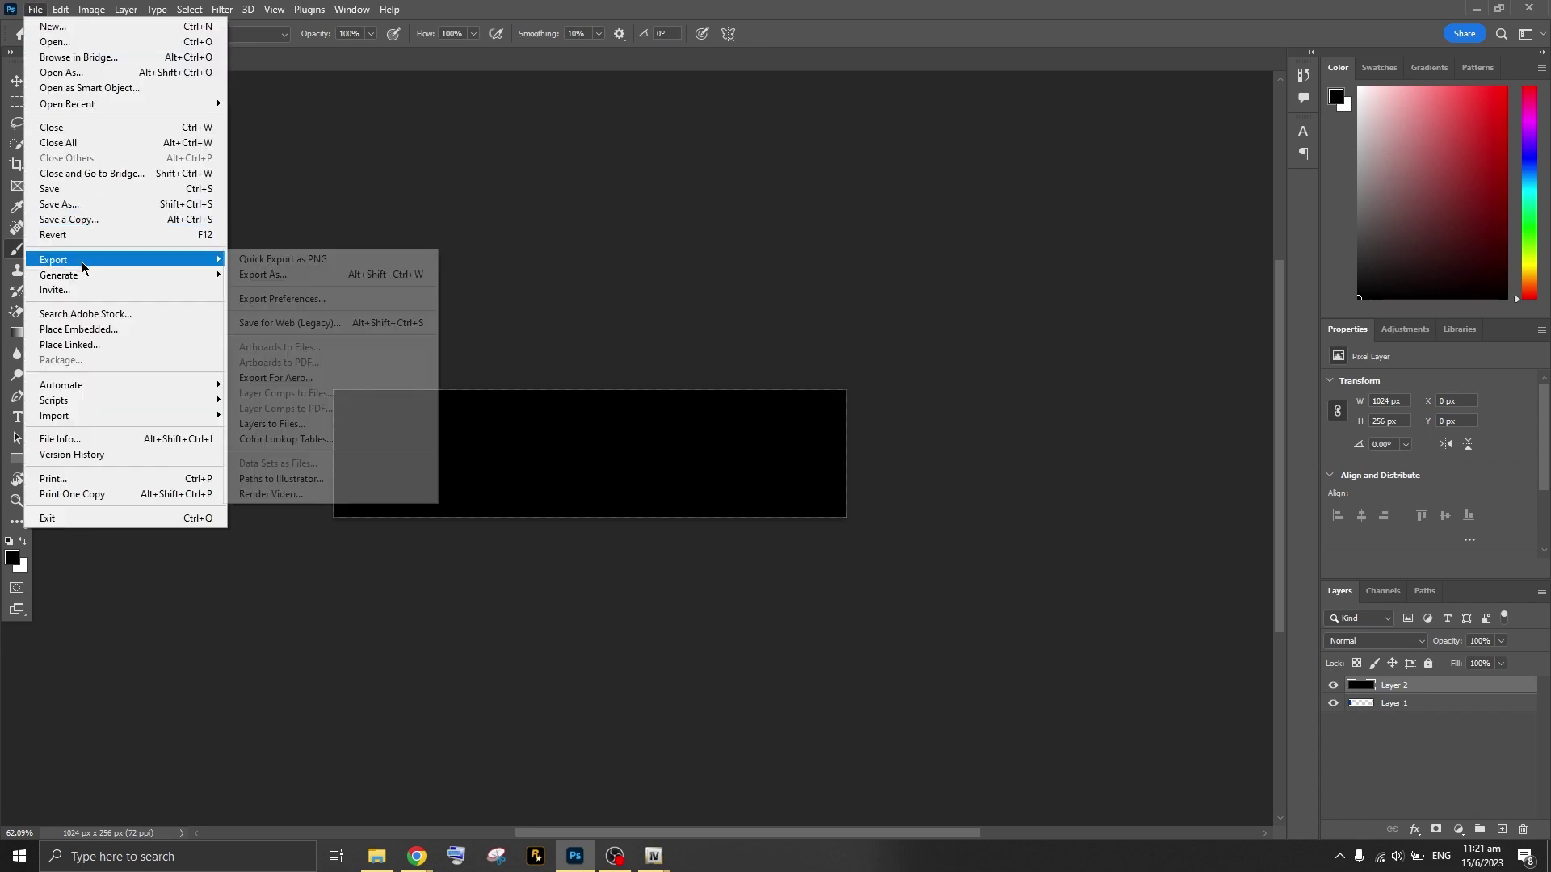
pyautogui.click(279, 259)
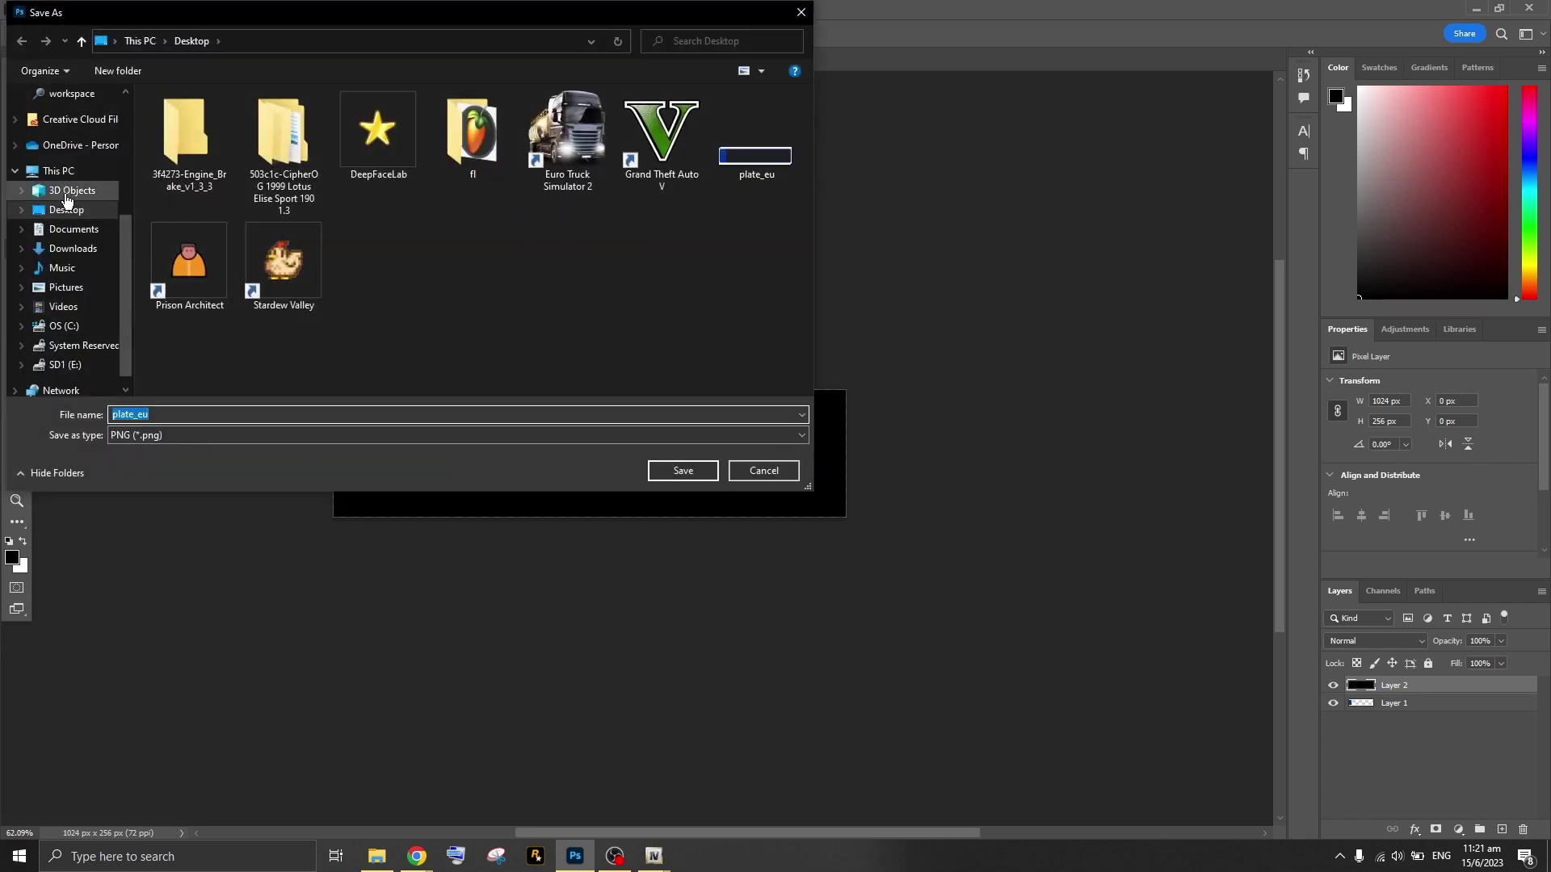
pyautogui.click(533, 420)
pyautogui.click(690, 475)
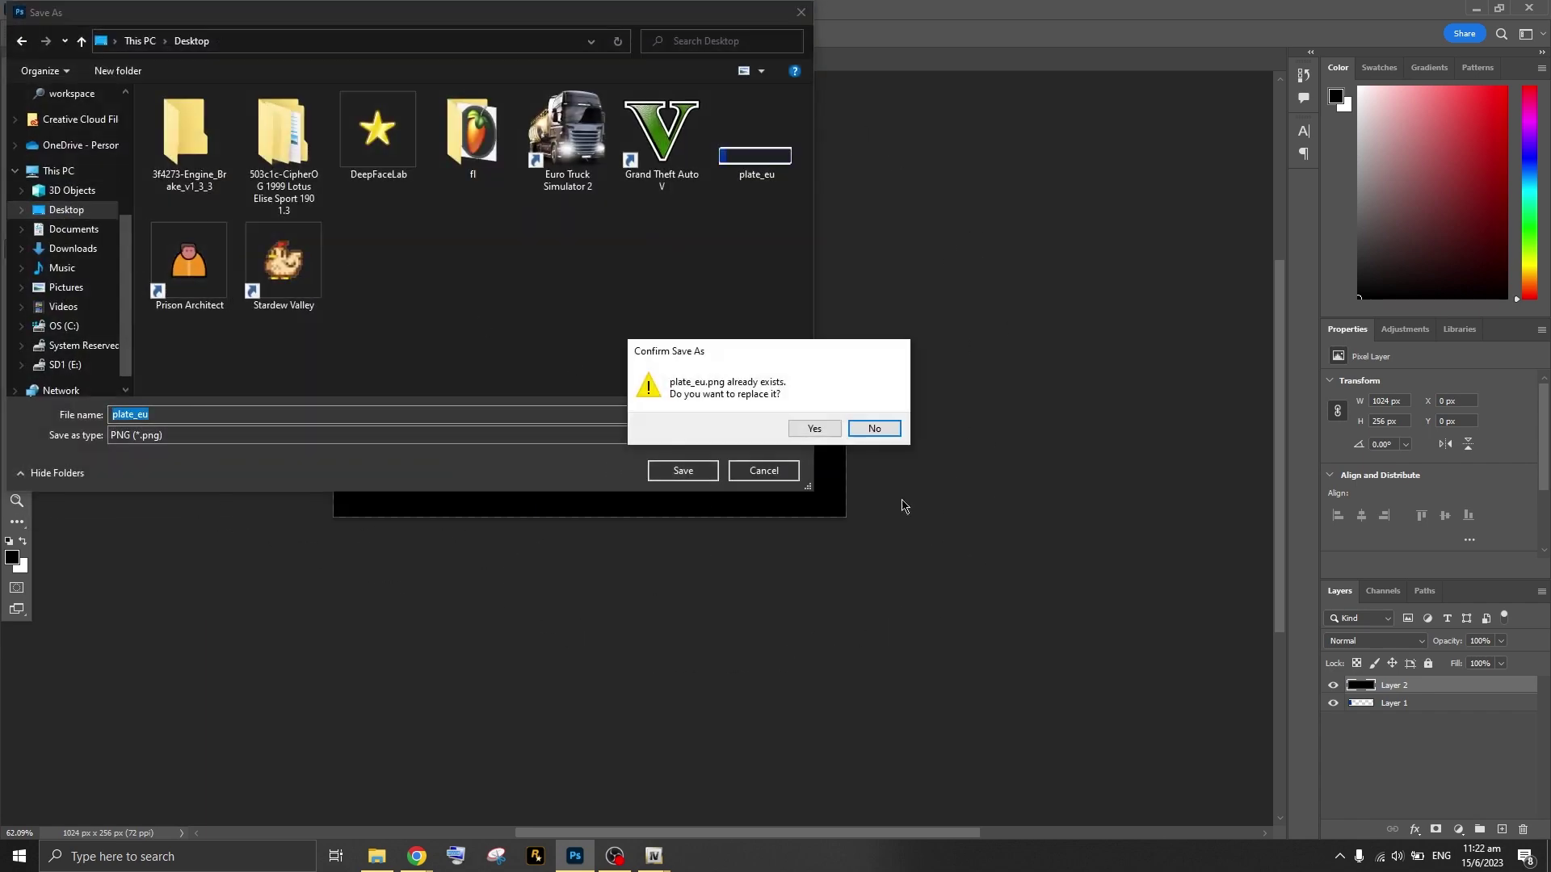
pyautogui.click(804, 428)
pyautogui.moveTo(661, 848)
pyautogui.click(768, 748)
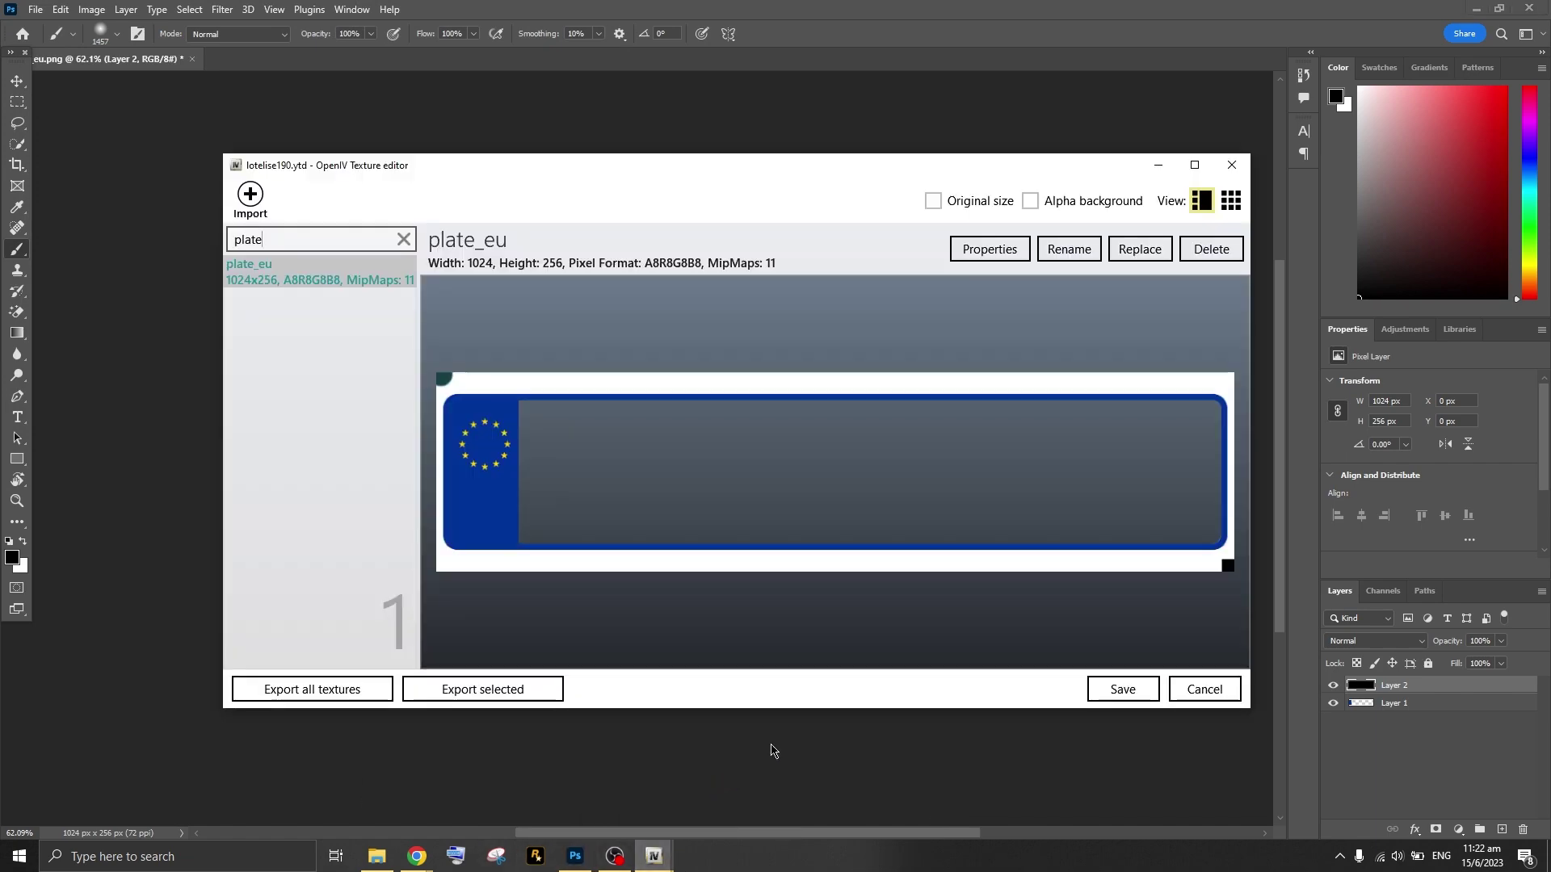
# - Replace plate_eu with the black plate_eu.png image and save the texture dictionary
pyautogui.click(1139, 249)
pyautogui.doubleClick(520, 442)
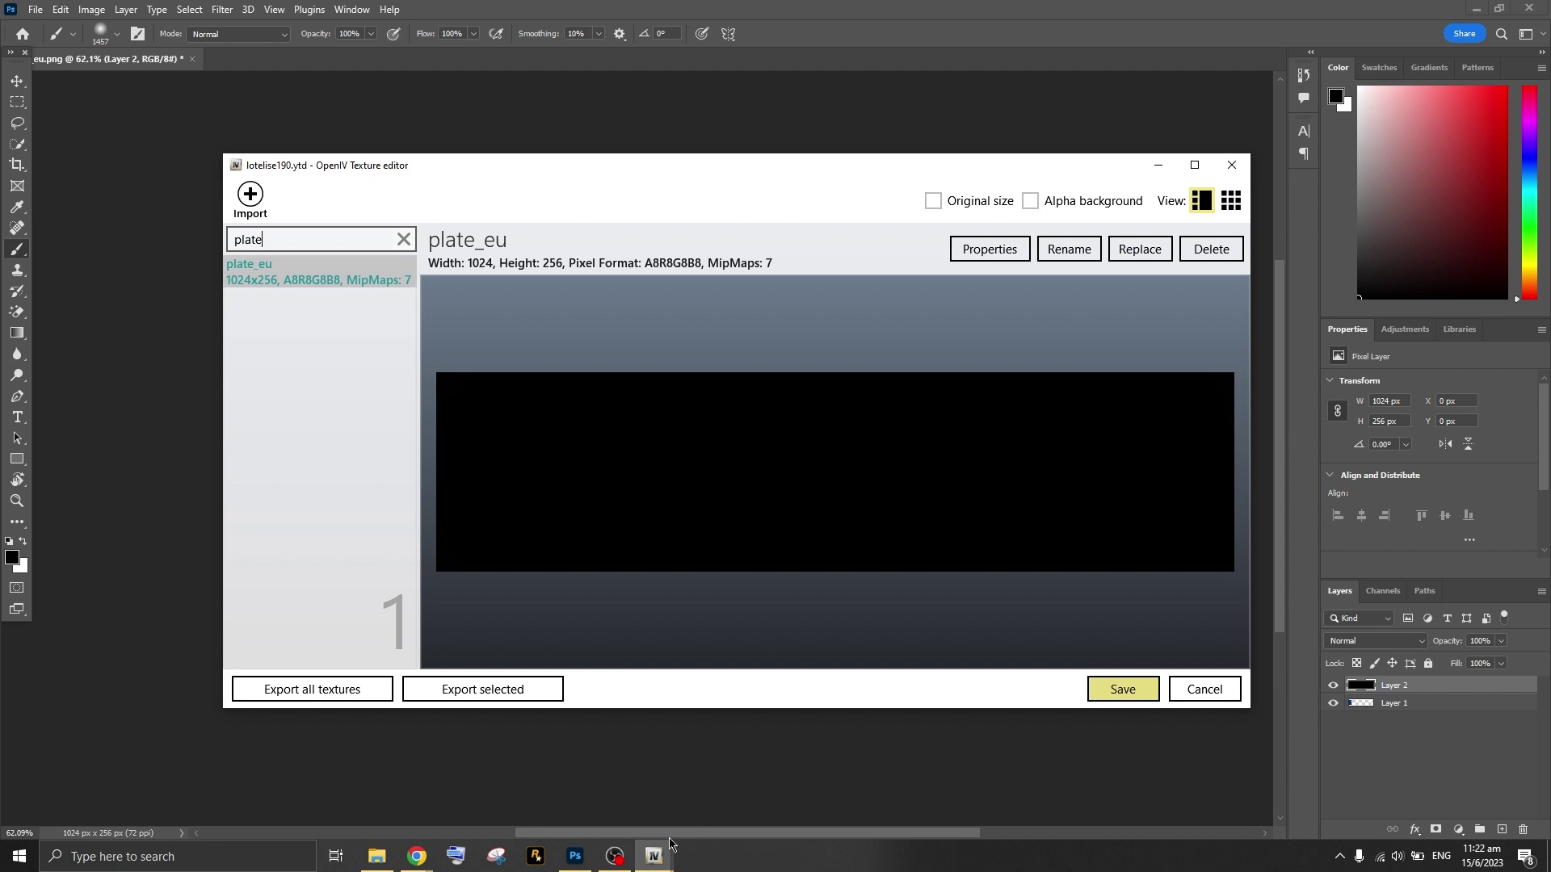
pyautogui.click(1123, 689)
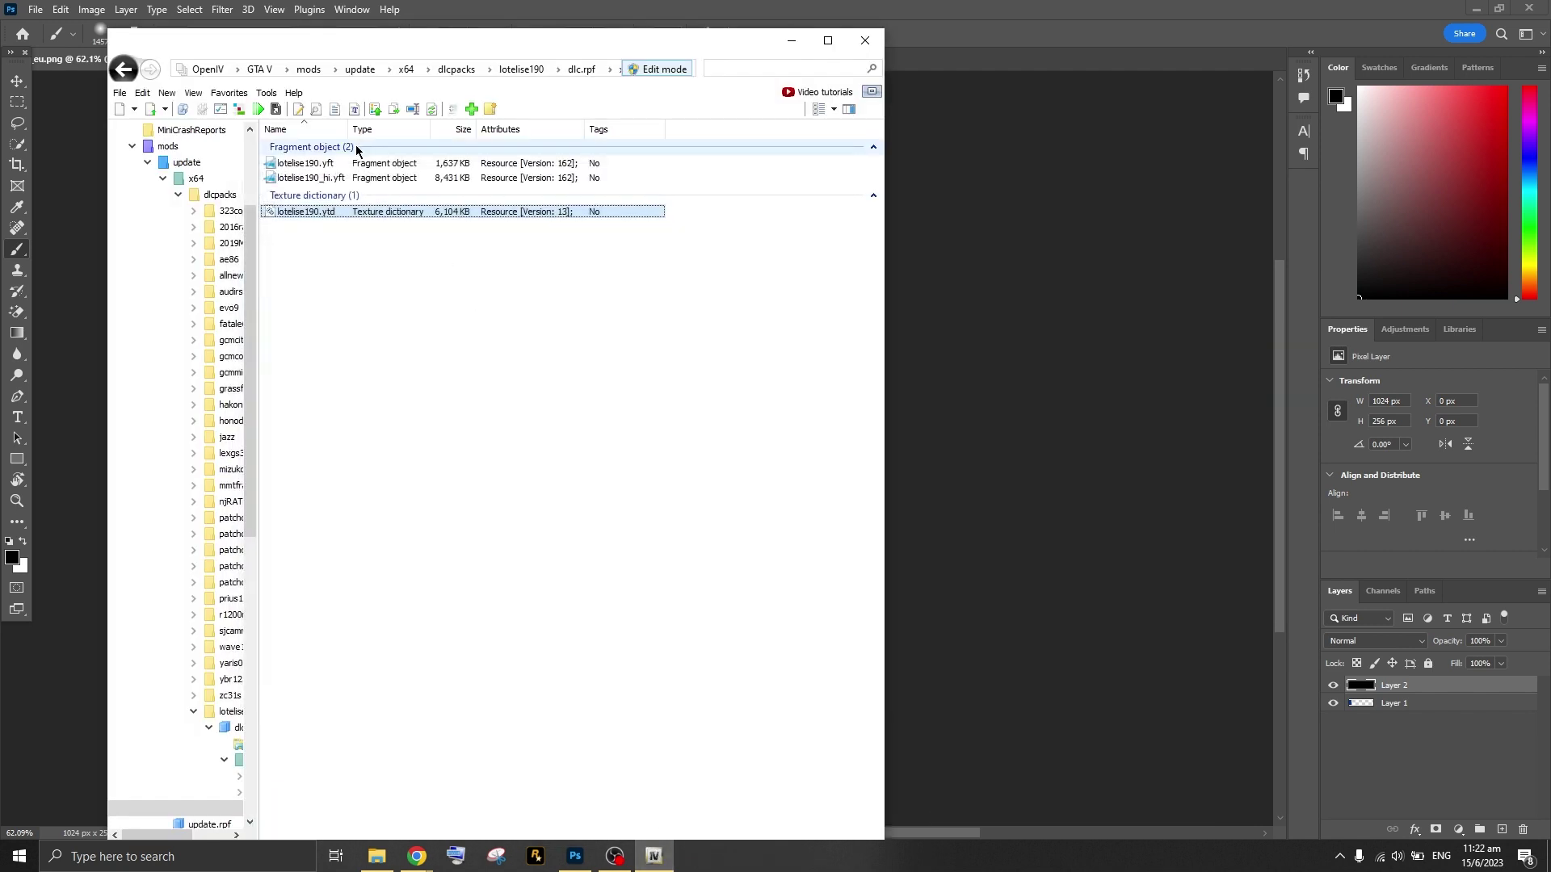
# - Preview lotelise190.yft, orbiting to rear and low front views, then close the viewer
pyautogui.click(336, 165)
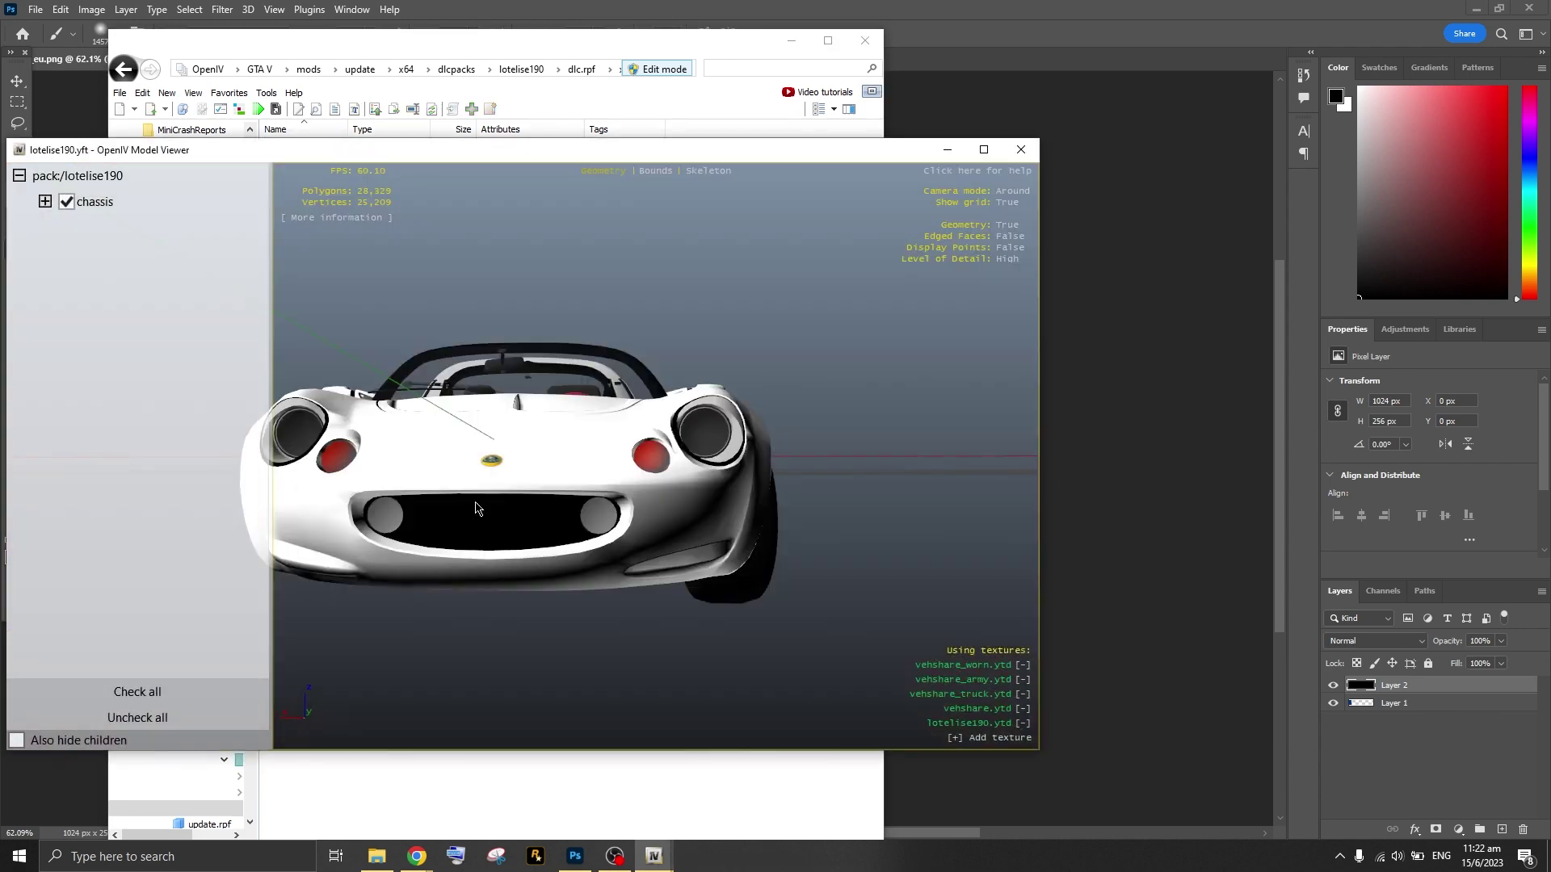
pyautogui.moveTo(476, 502); pyautogui.dragTo(608, 521)
pyautogui.moveTo(472, 514); pyautogui.dragTo(683, 432)
pyautogui.click(45, 201)
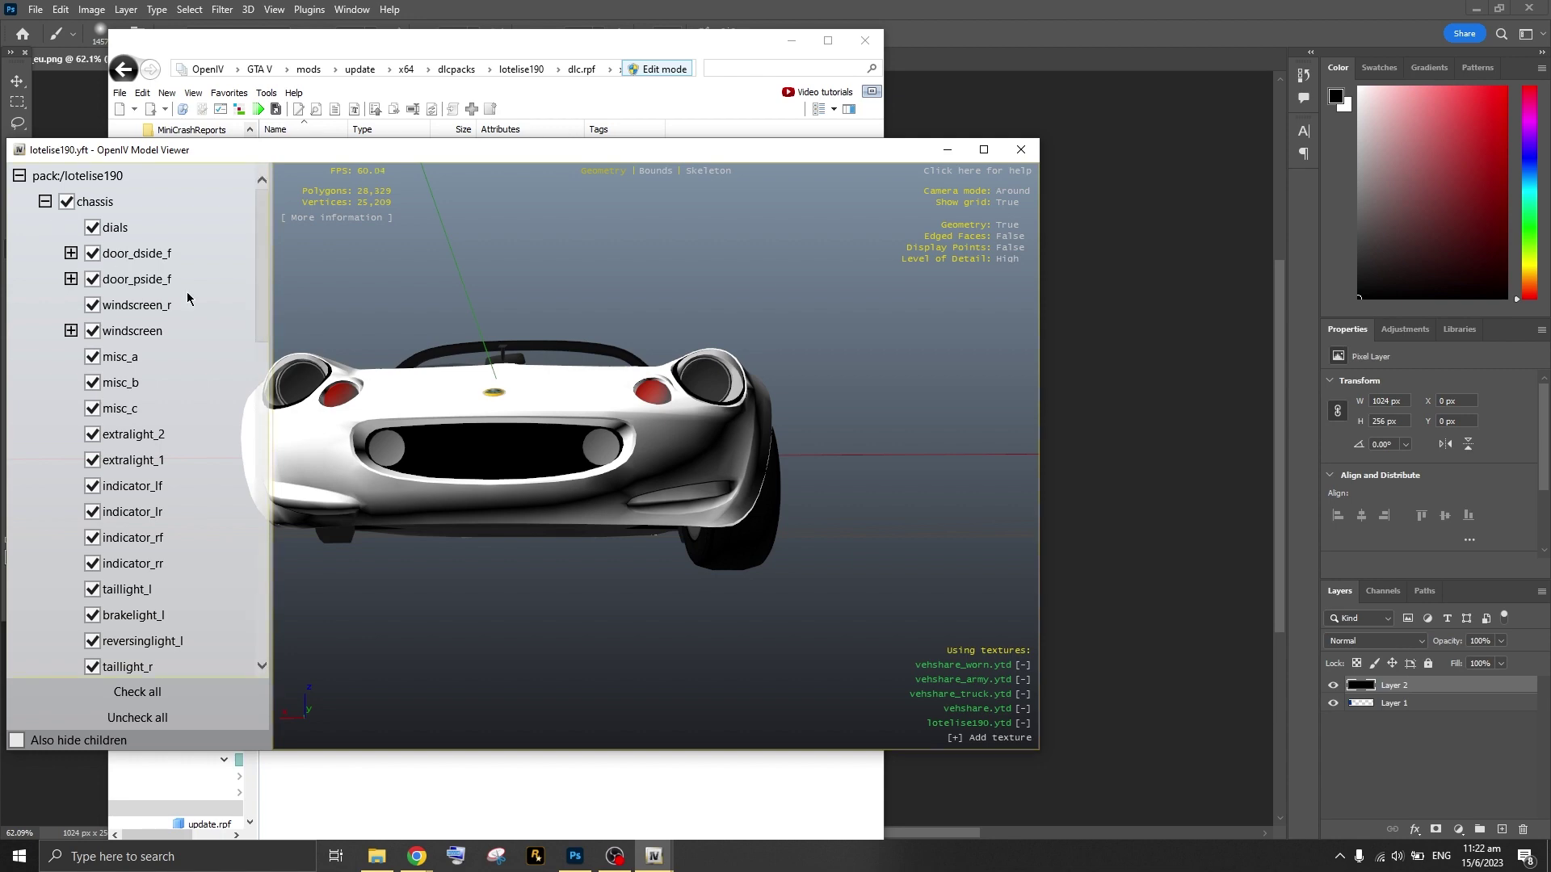
pyautogui.click(1020, 150)
# - Paint the black plate solid bright red
pyautogui.scroll(-3, 722, 469)
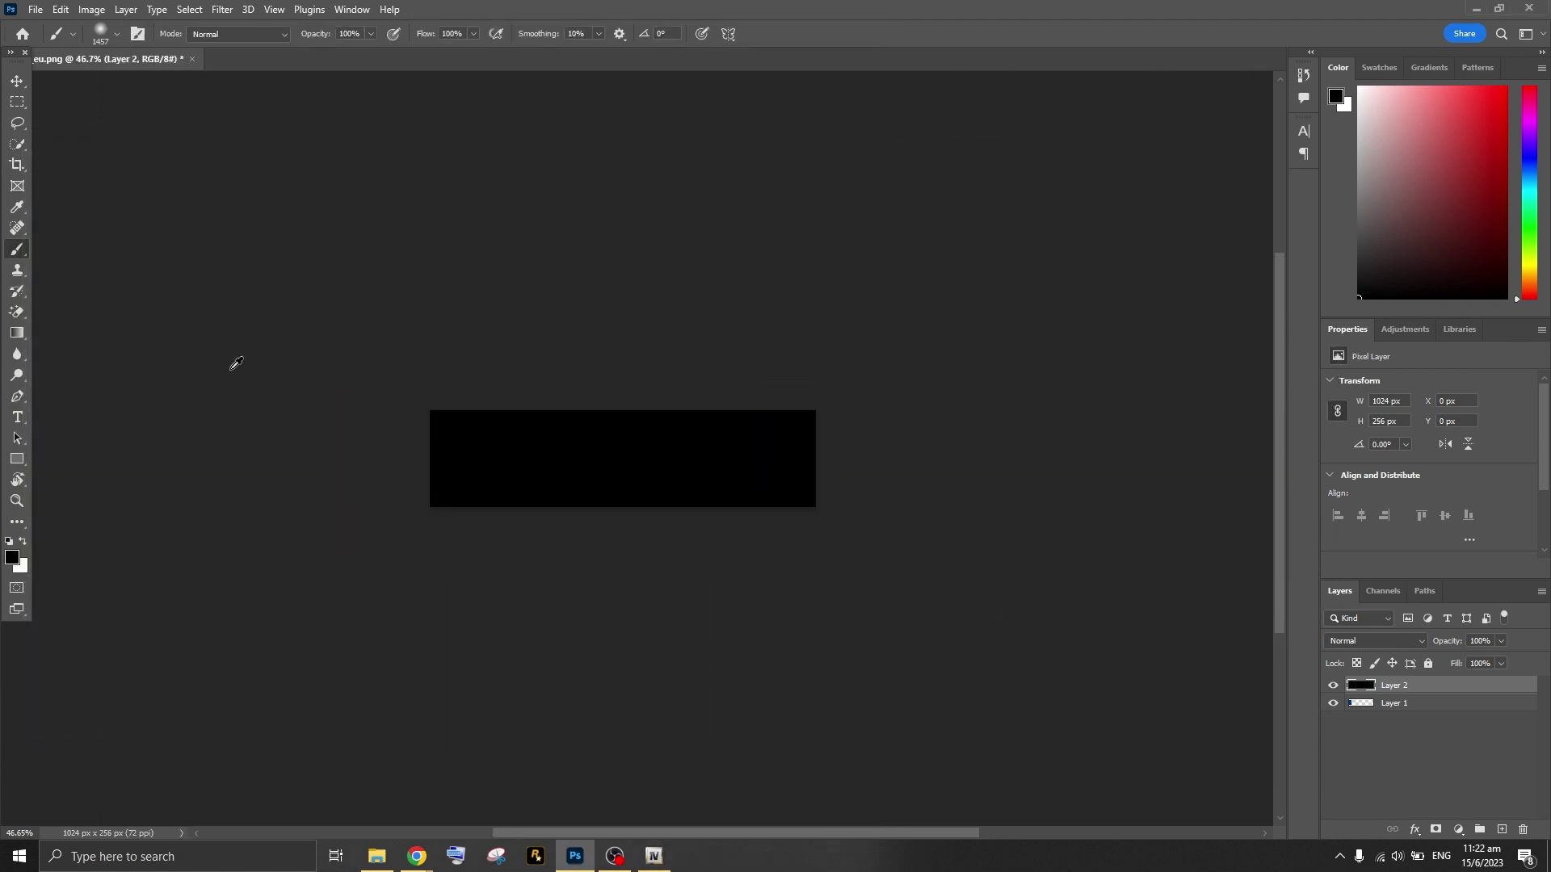
pyautogui.moveTo(1488, 127); pyautogui.dragTo(1519, 55)
pyautogui.moveTo(856, 460); pyautogui.dragTo(657, 491)
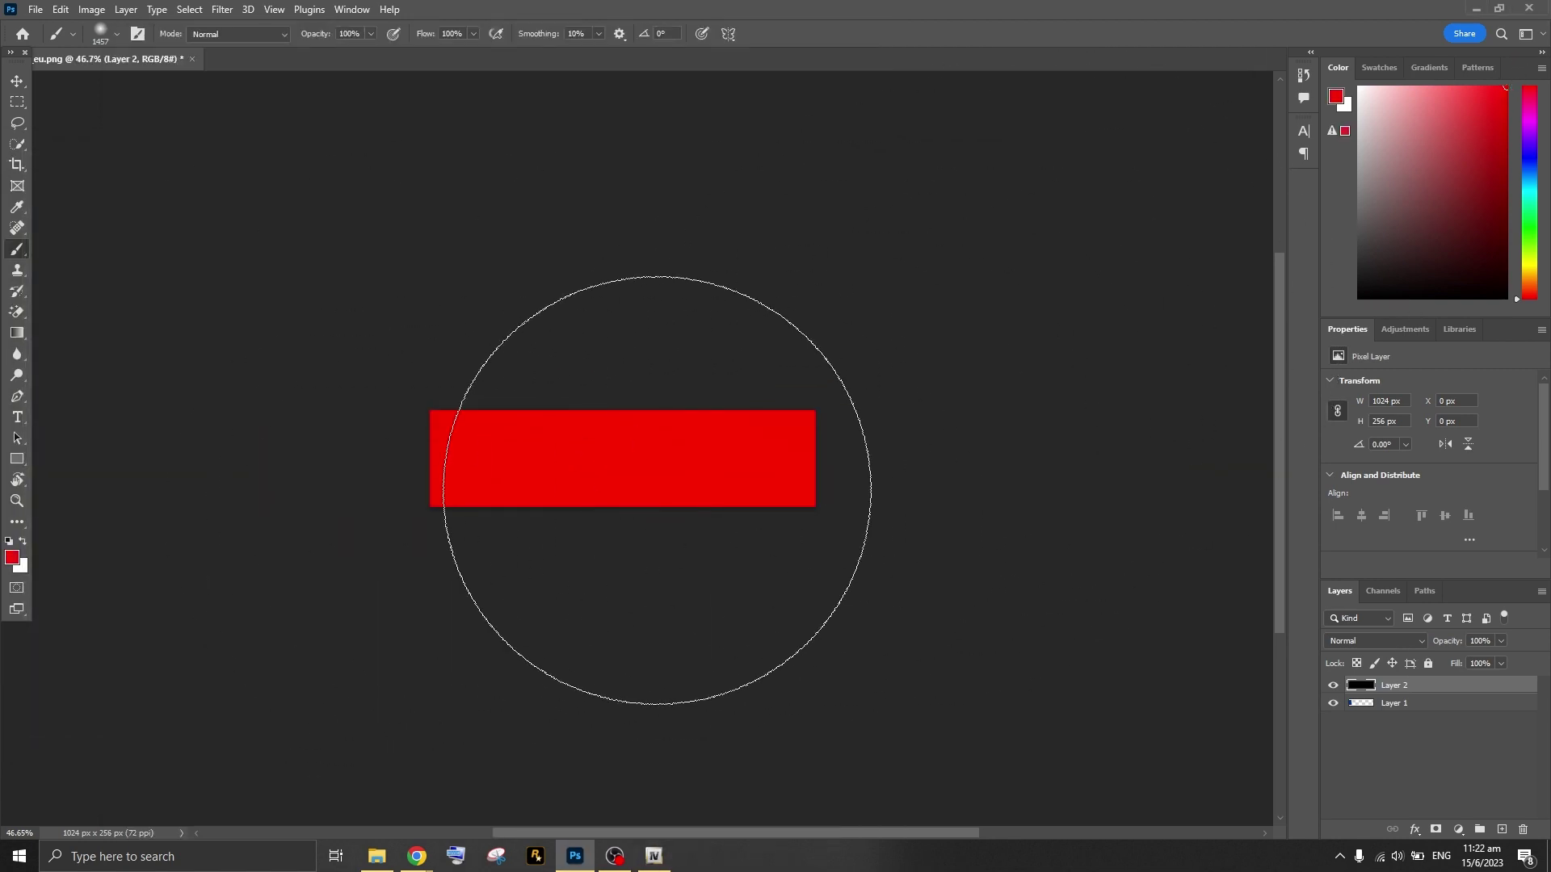
# - Quick Export the red plate as PNG, overwriting plate_eu.png on the Desktop
pyautogui.click(41, 12)
pyautogui.moveTo(84, 261)
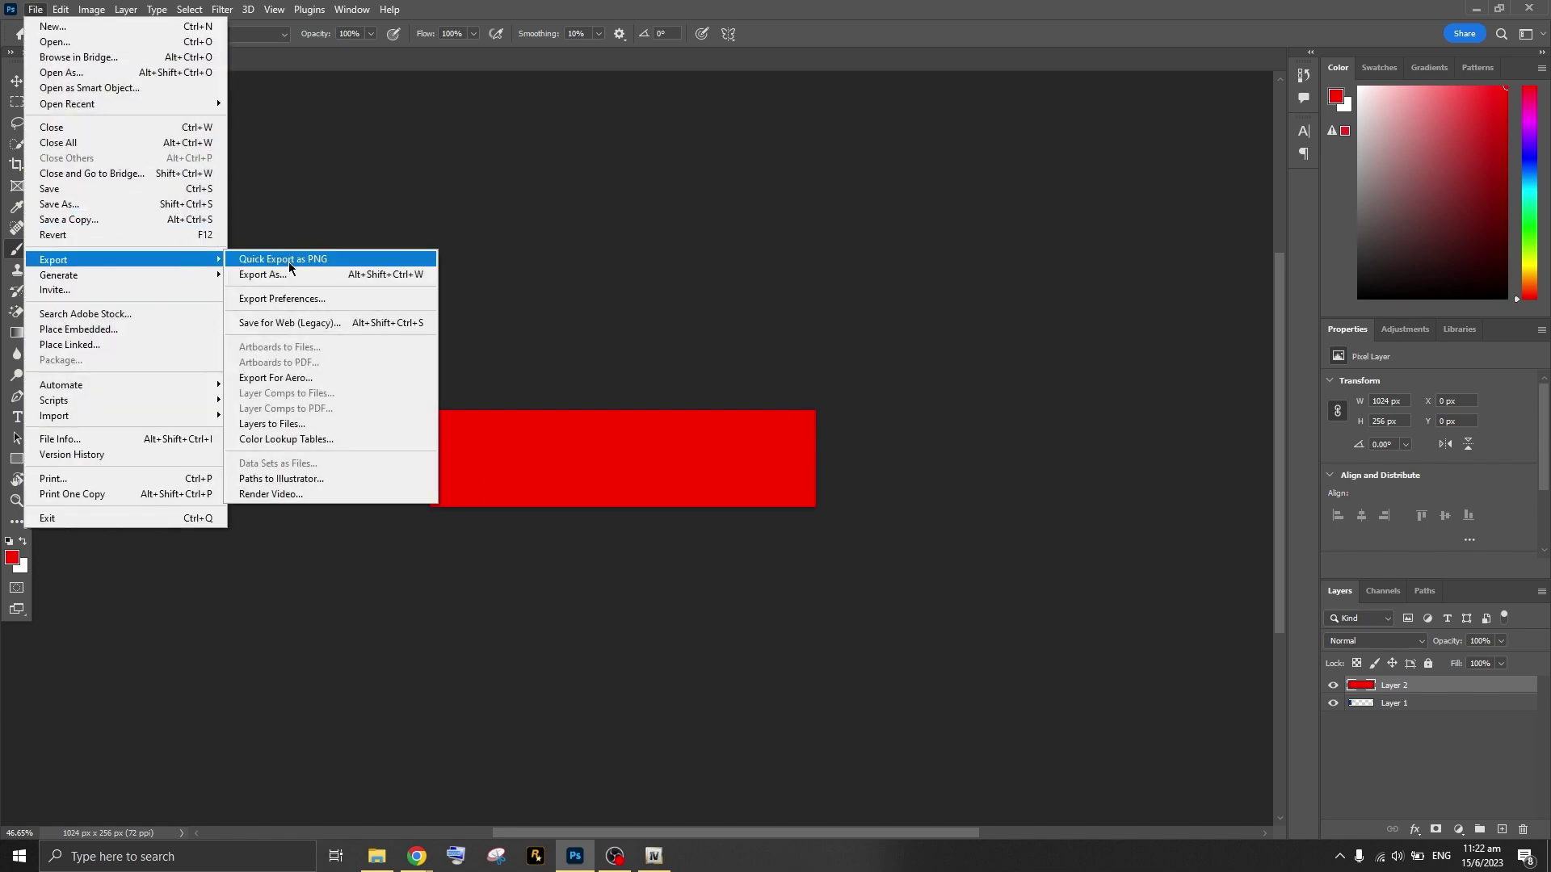
pyautogui.click(289, 260)
pyautogui.press('Return')
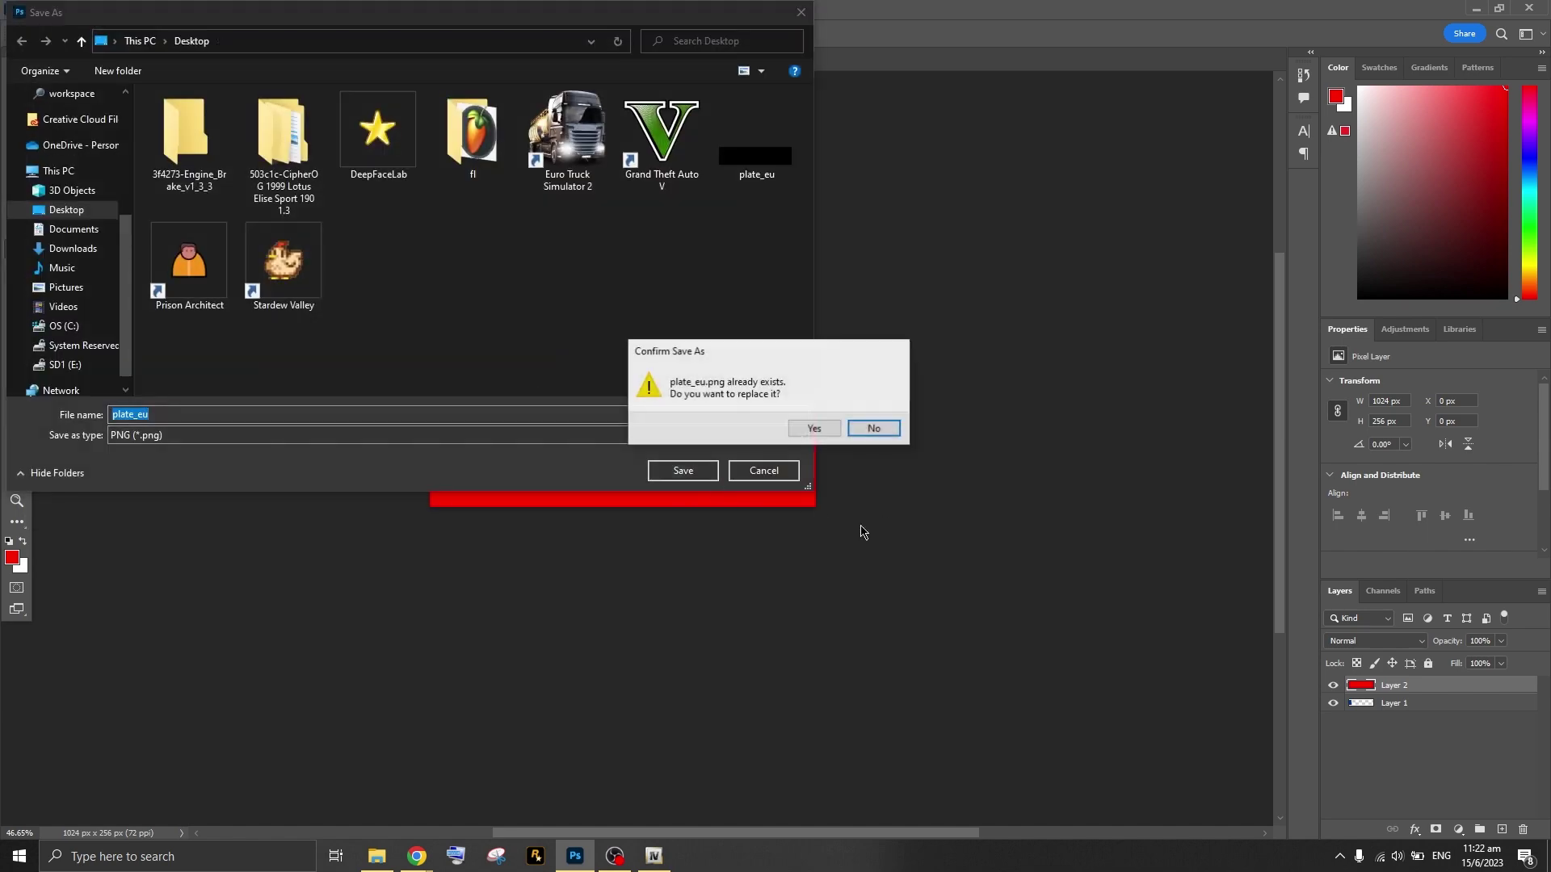
pyautogui.click(806, 429)
pyautogui.click(654, 858)
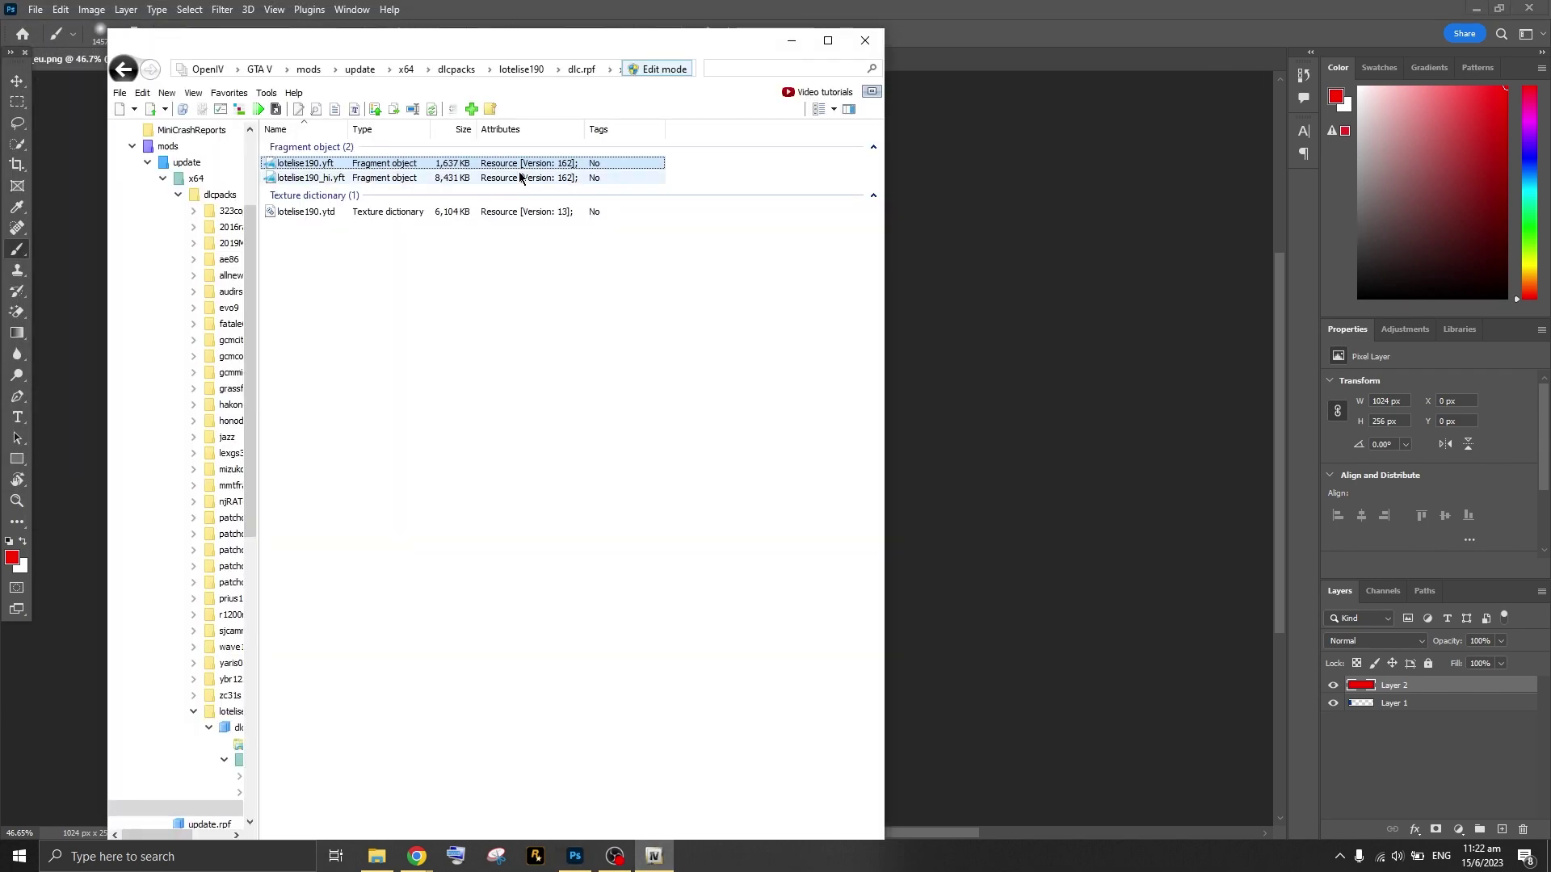
# - Replace the plate_eu texture in lotelise190.ytd with the red image and save
pyautogui.click(349, 211)
pyautogui.doubleClick(336, 213)
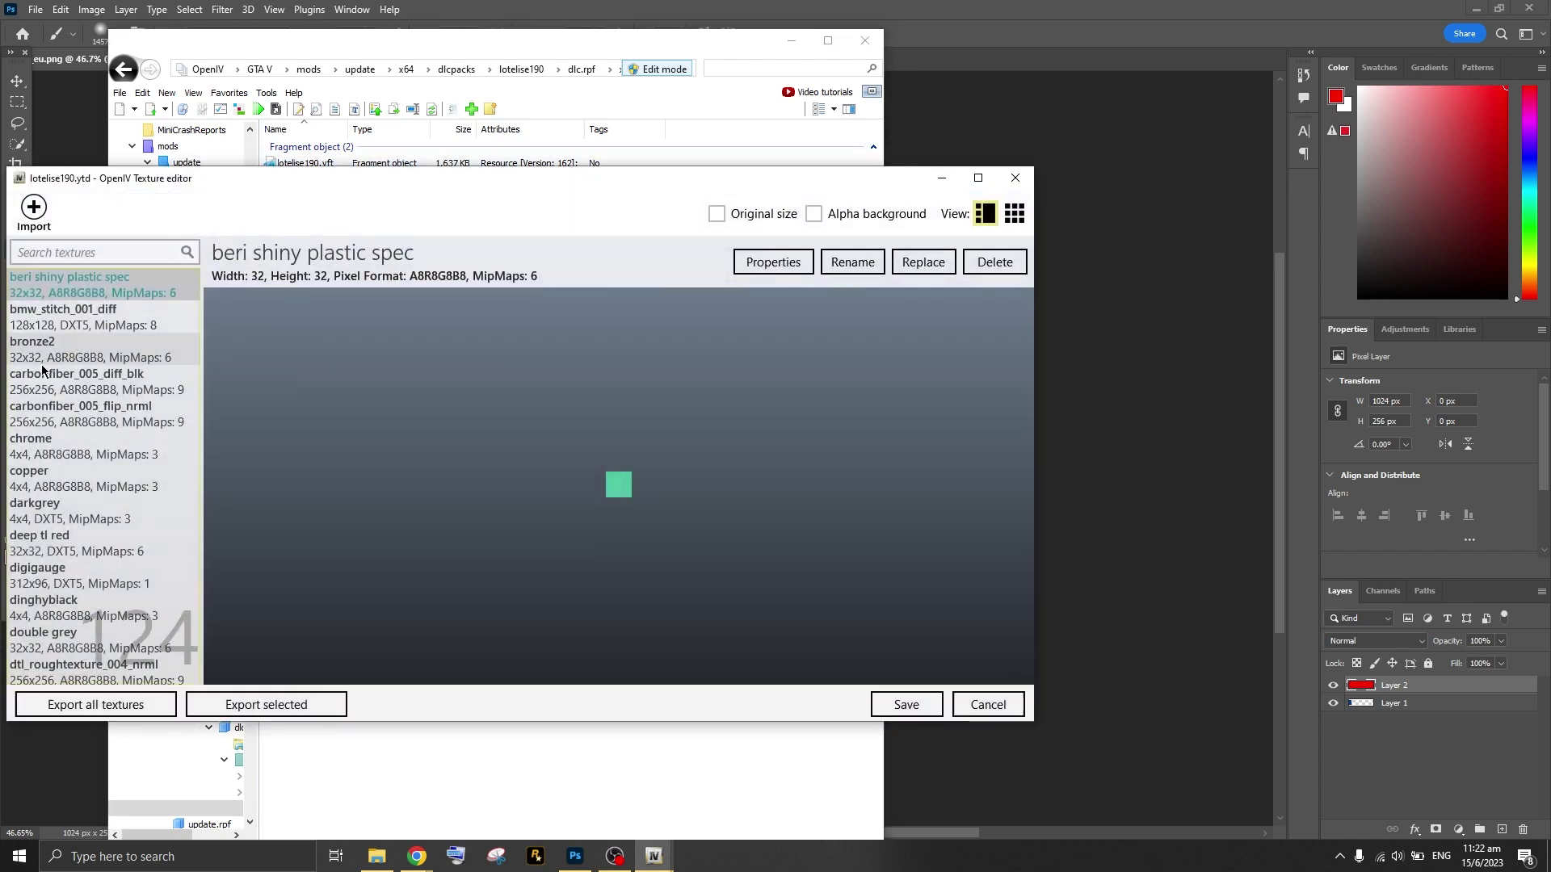
pyautogui.write('plate')
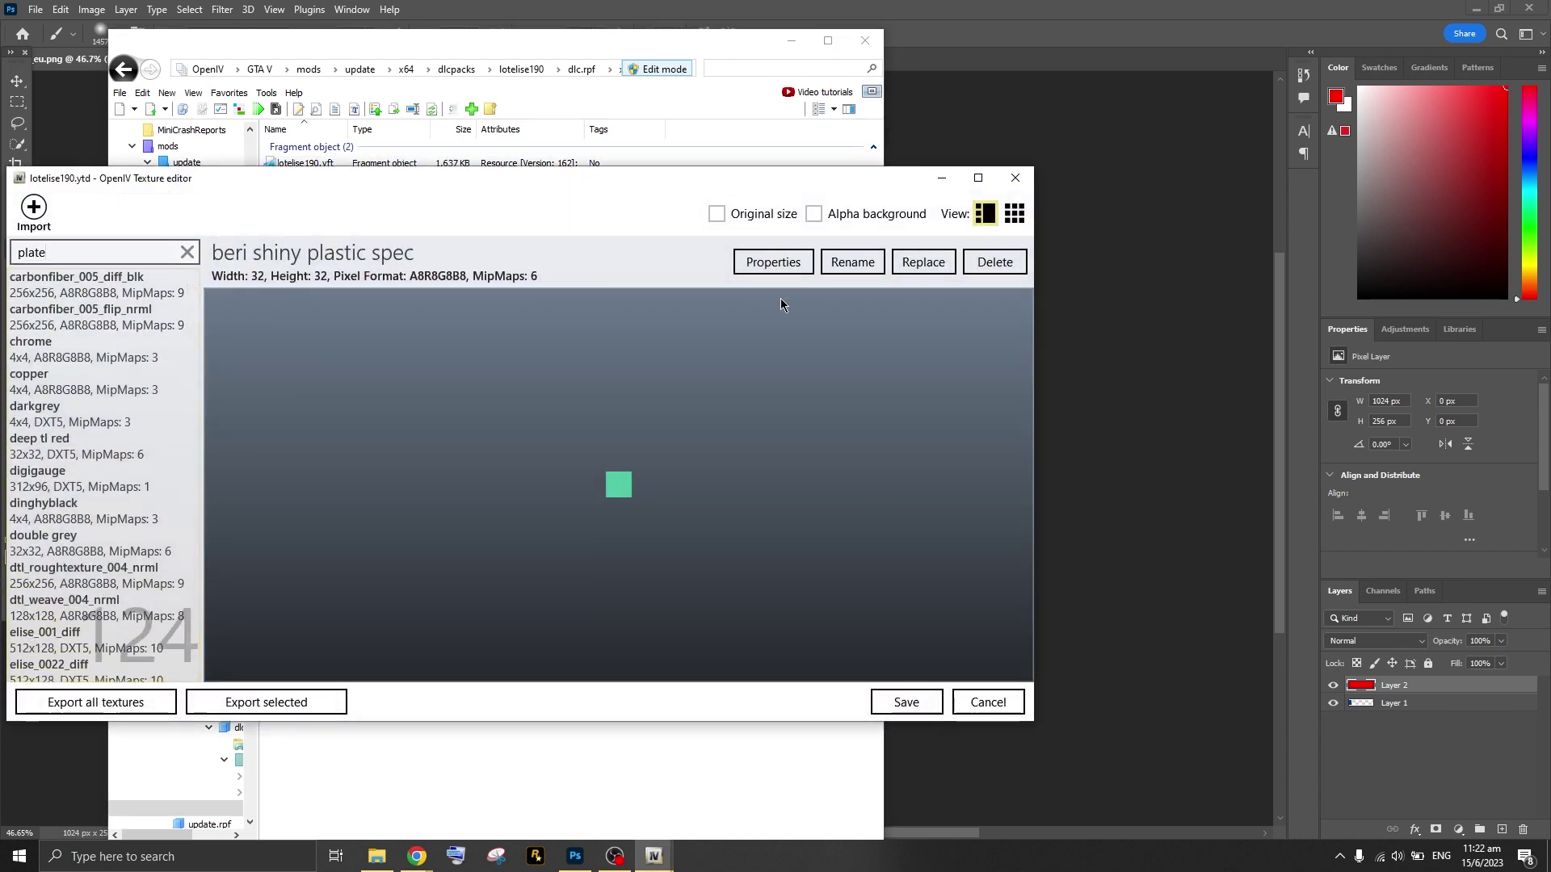
pyautogui.click(923, 262)
pyautogui.doubleClick(288, 449)
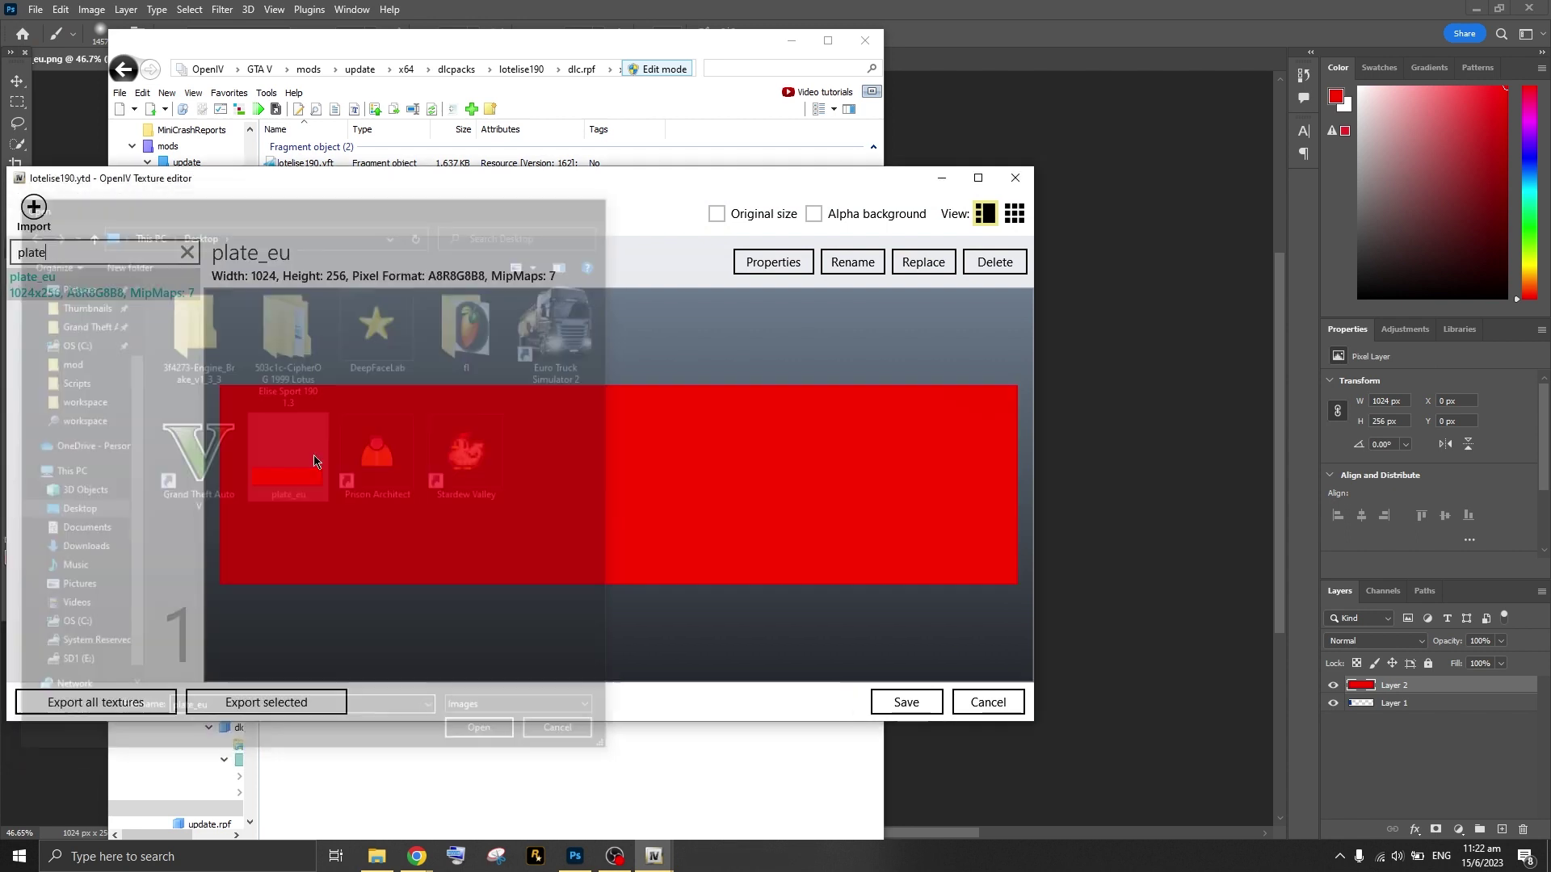
pyautogui.click(929, 703)
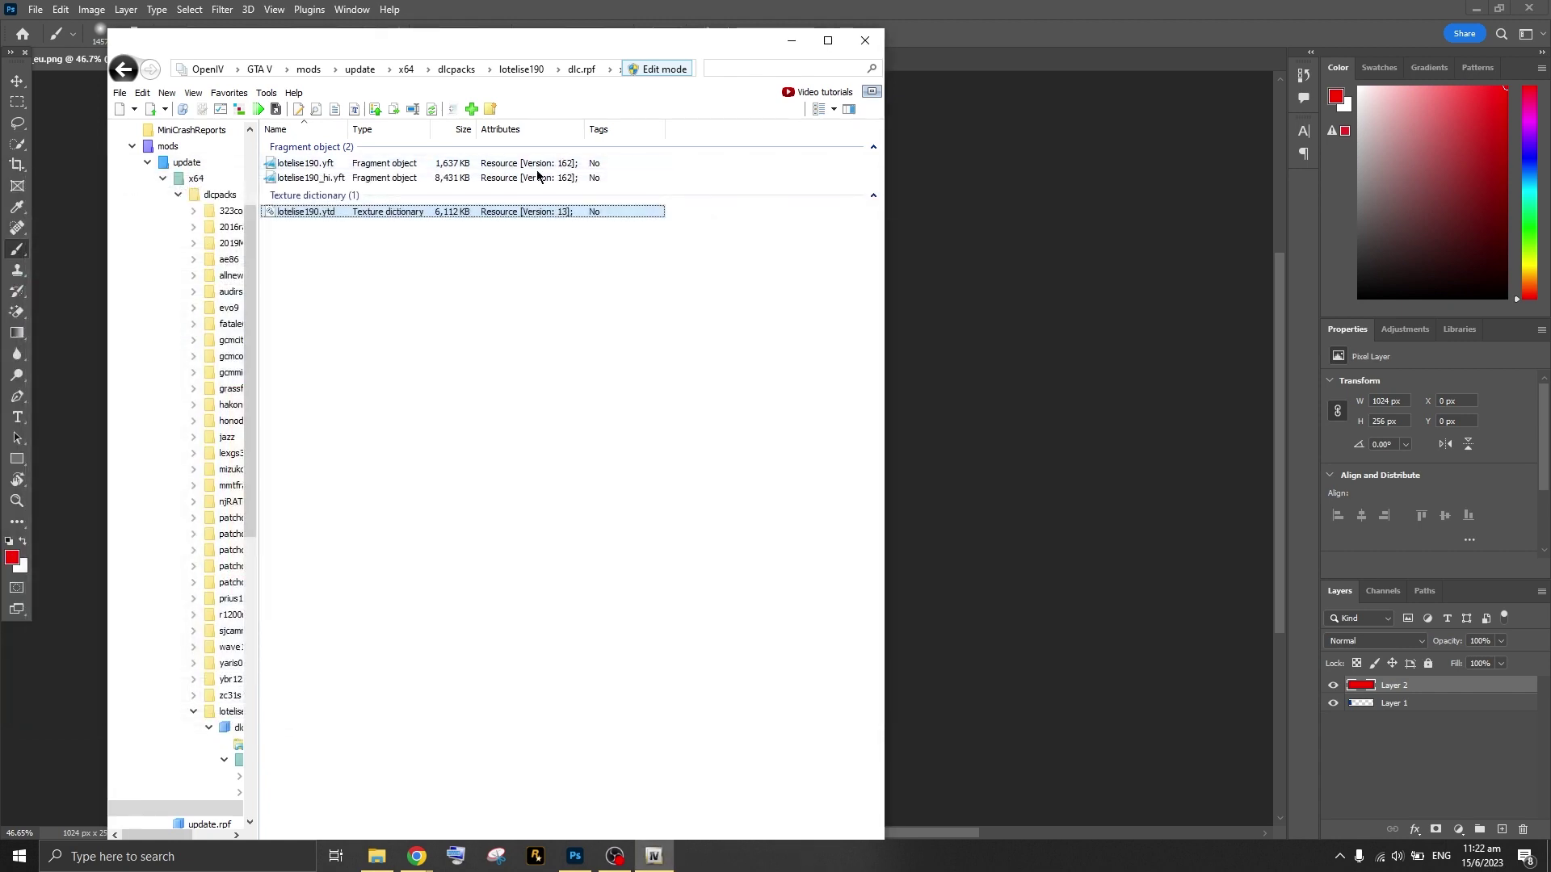
# - Orbit the lotelise190.yft model to check the red plates, then delete Photoshop's red layer
pyautogui.click(463, 164)
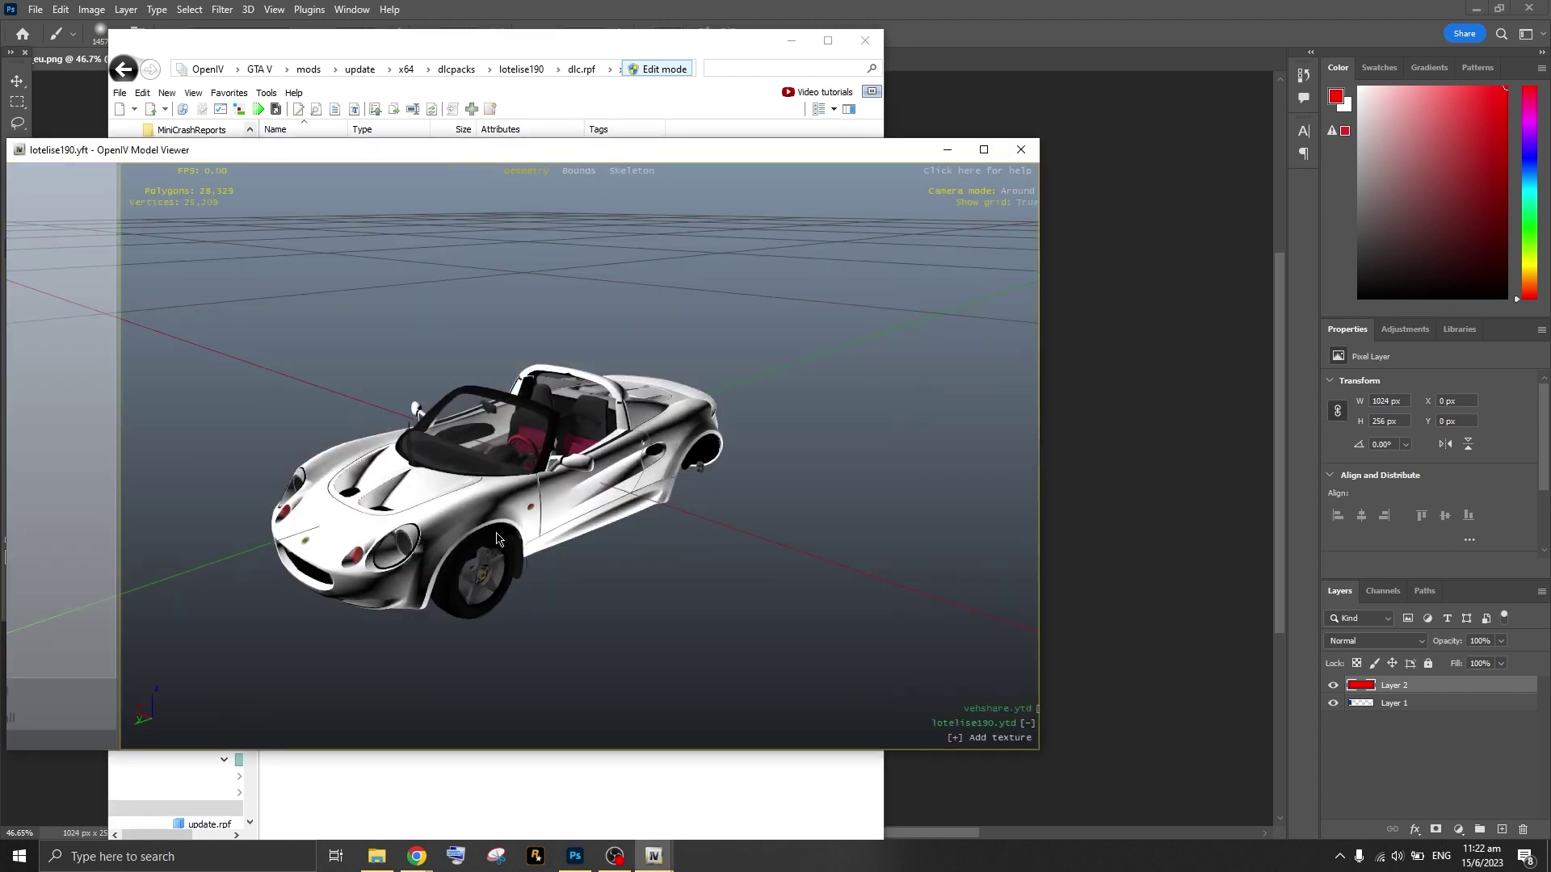
pyautogui.moveTo(468, 444); pyautogui.dragTo(778, 446)
pyautogui.scroll(5, 596, 493)
pyautogui.moveTo(596, 493); pyautogui.dragTo(549, 467)
pyautogui.scroll(-5, 602, 514)
pyautogui.scroll(8, 582, 478)
pyautogui.moveTo(656, 486); pyautogui.dragTo(620, 490)
pyautogui.click(1047, 142)
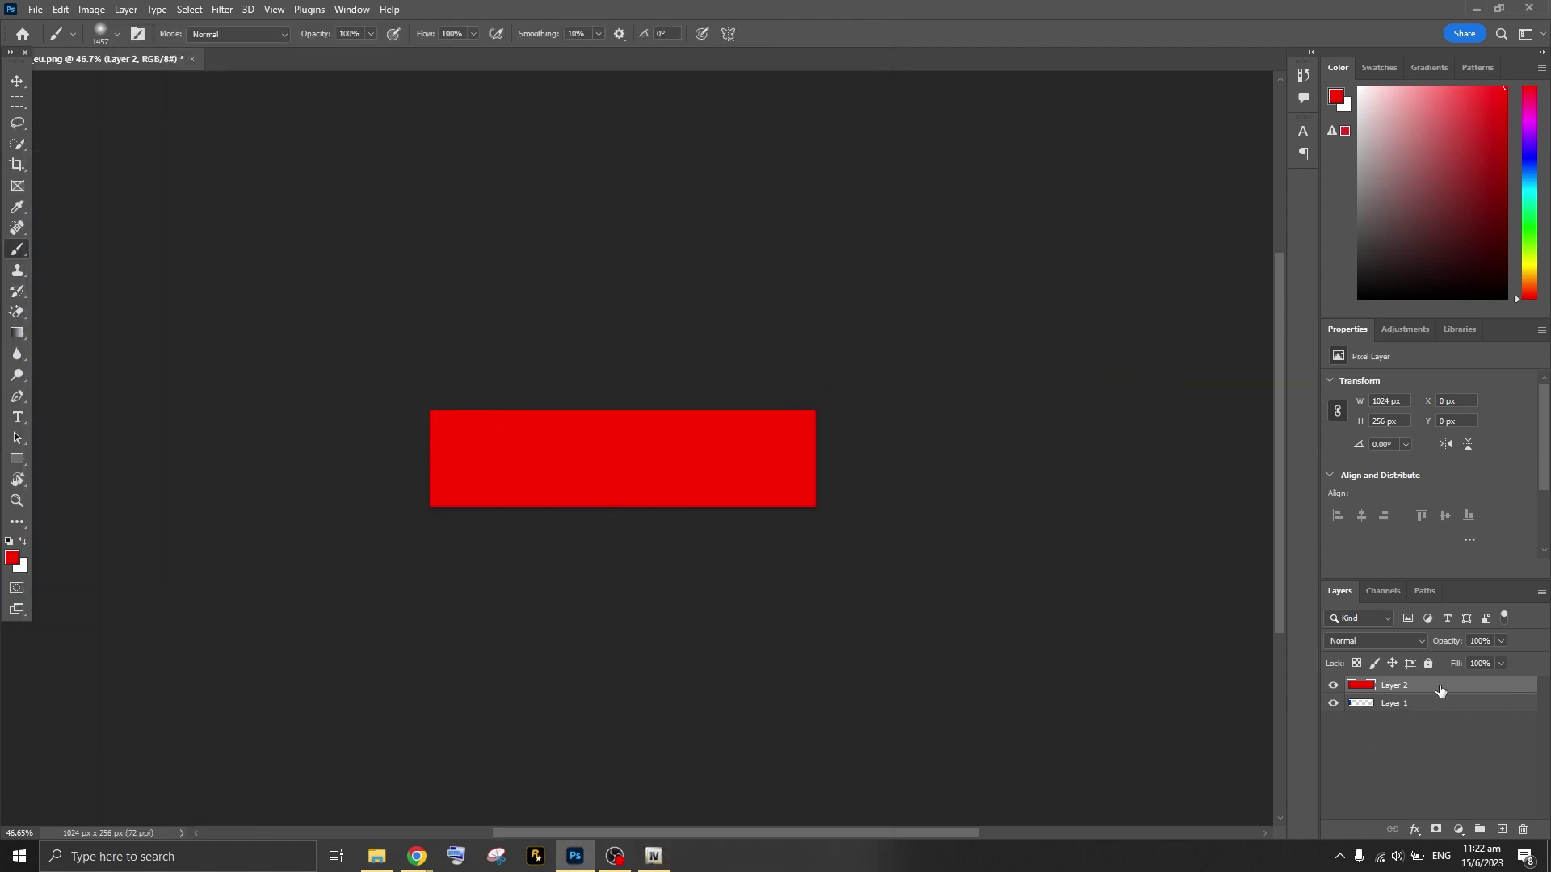
pyautogui.press('Delete')
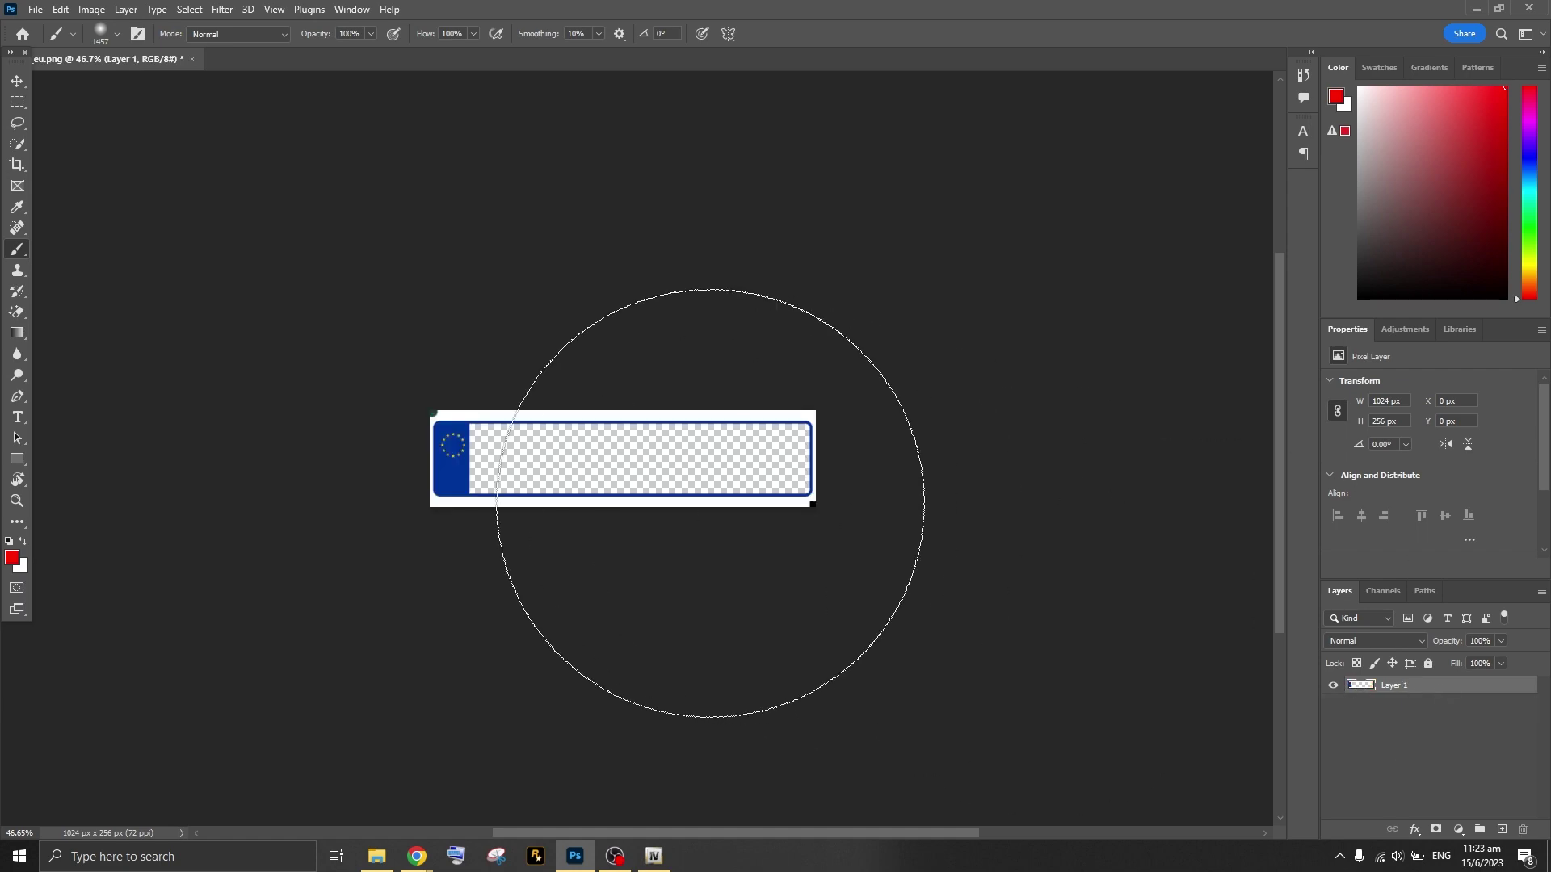
# - Set up the Type tool with the UKNumberPlate font and white text colour
pyautogui.scroll(5, 548, 459)
pyautogui.hotkey('alt', 'Tab')
pyautogui.hotkey('alt', 'Tab')
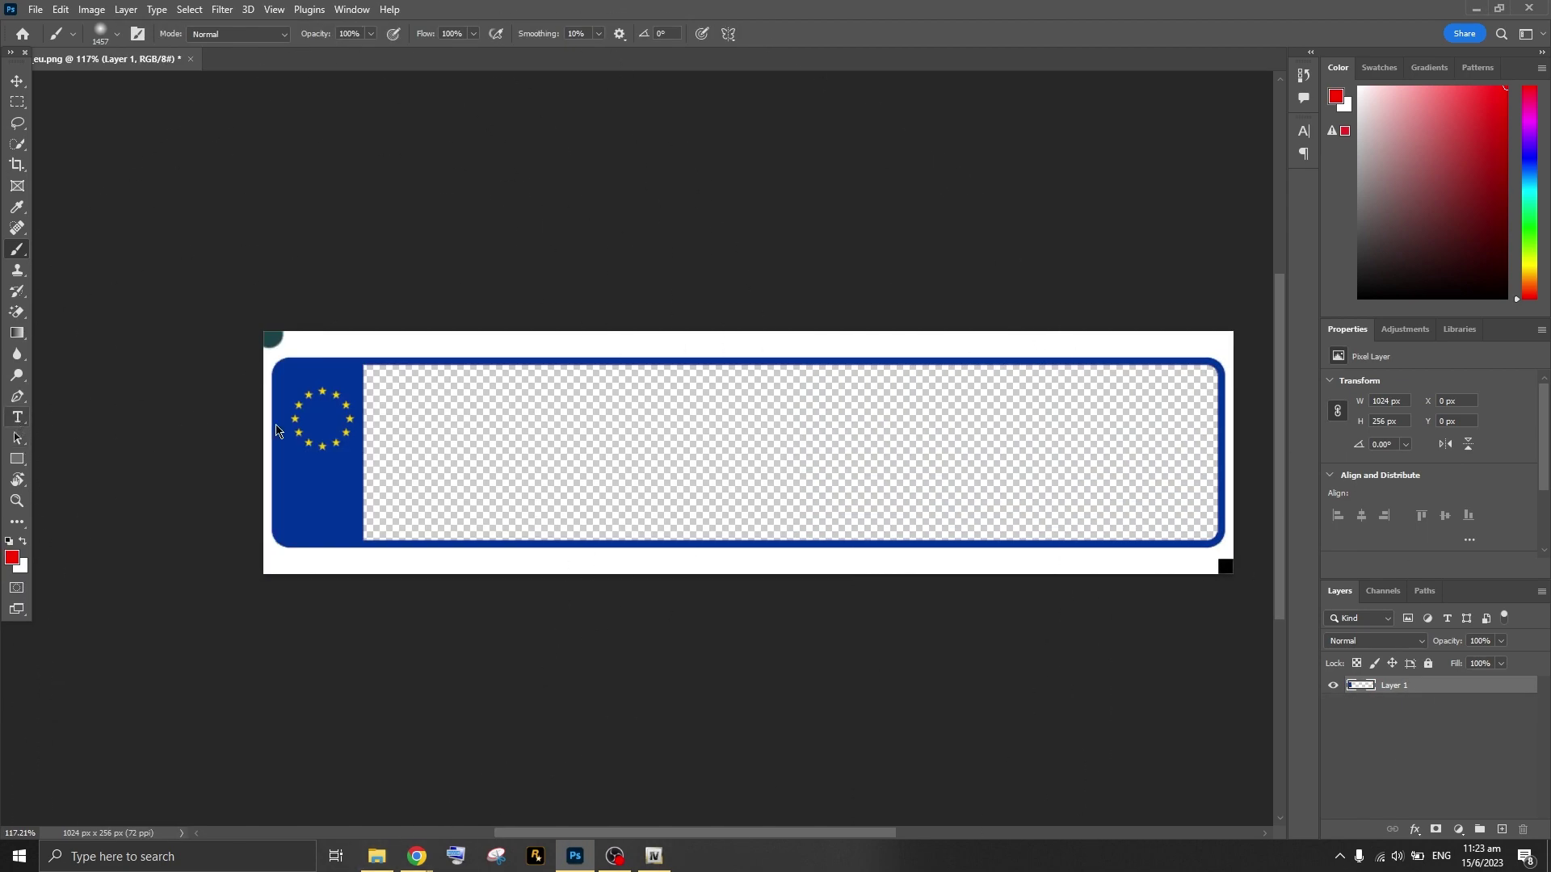
pyautogui.press('t')
pyautogui.scroll(-1, 448, 386)
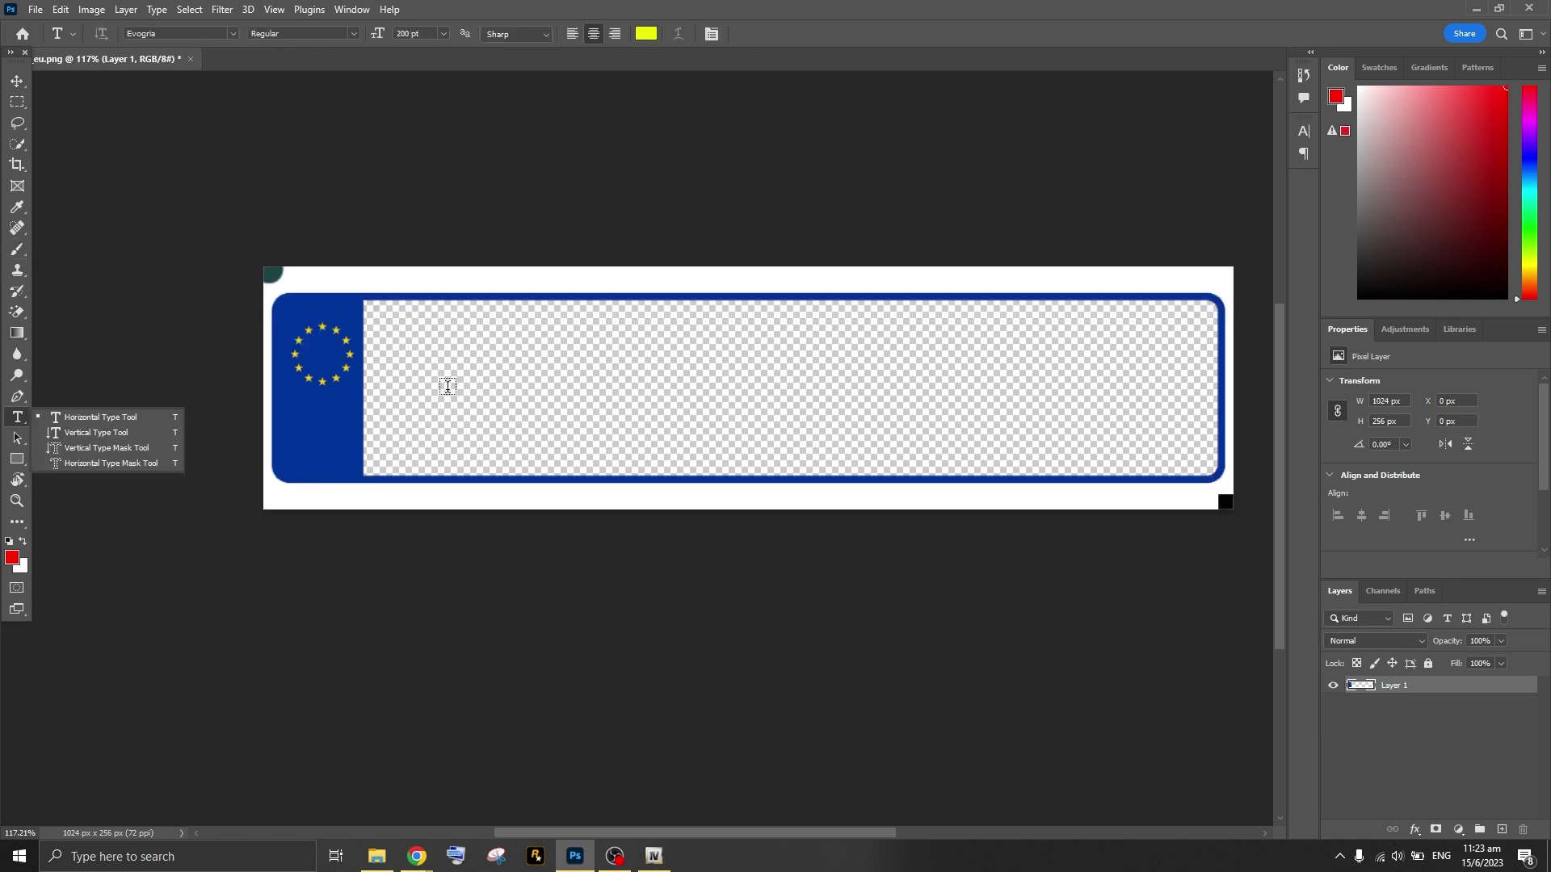
pyautogui.click(233, 34)
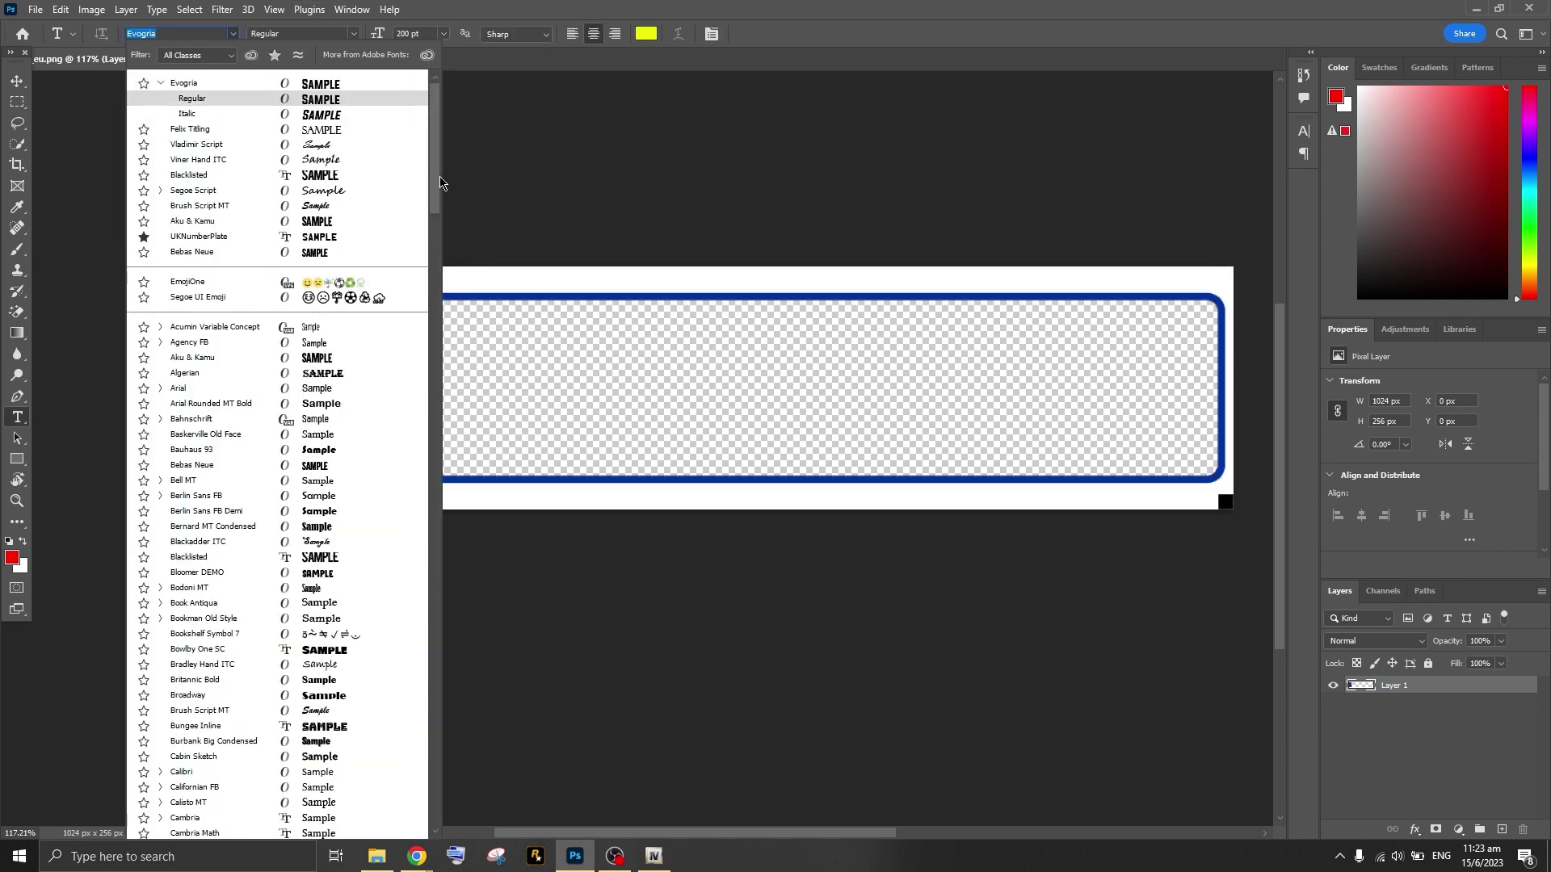
pyautogui.click(212, 236)
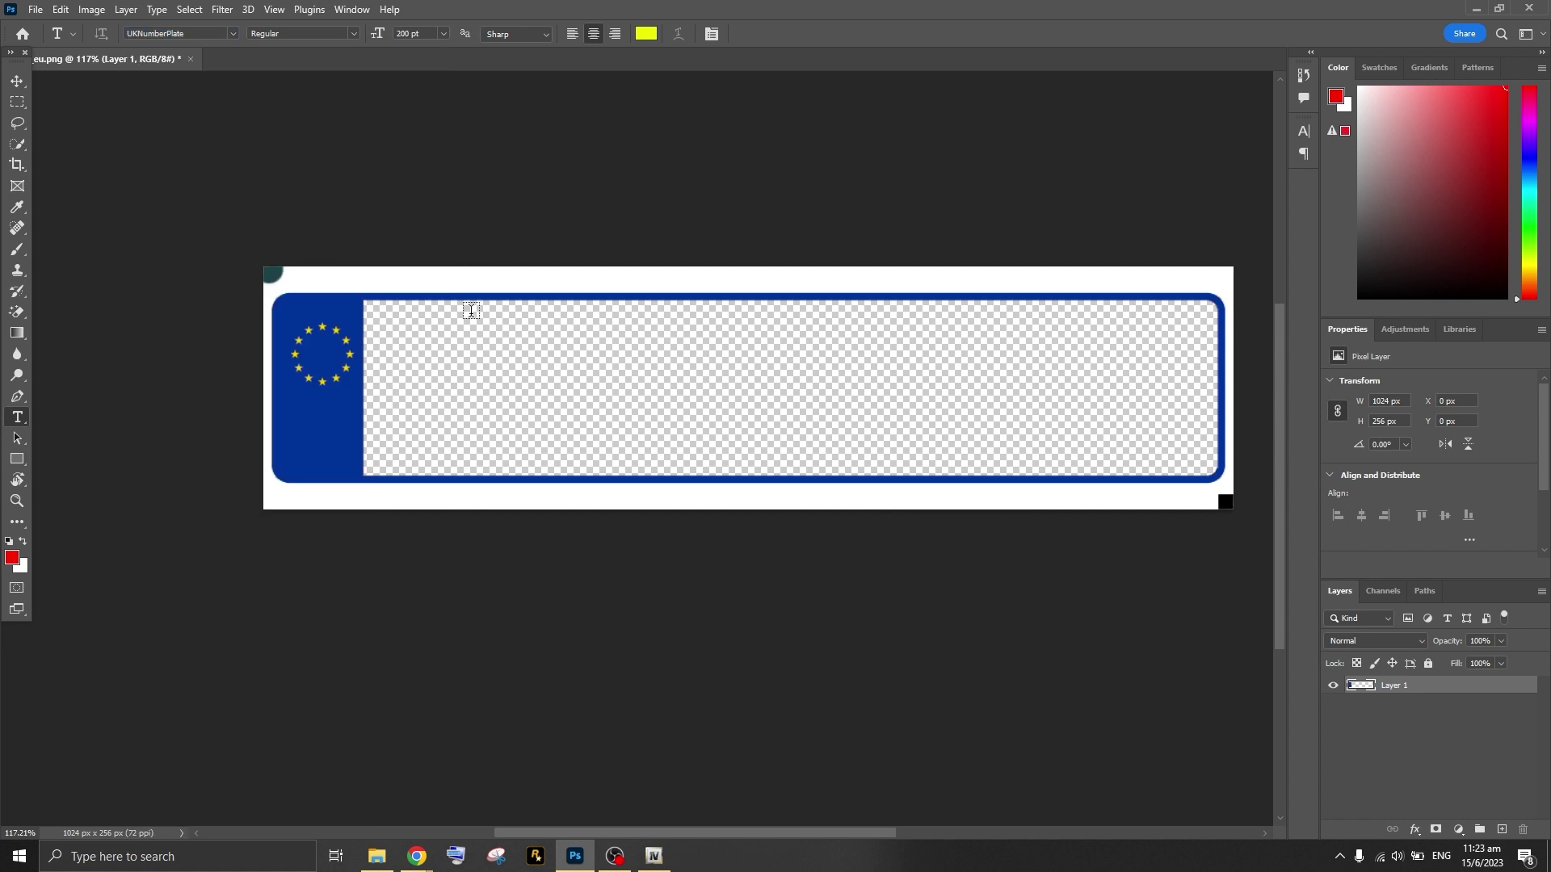
pyautogui.click(644, 33)
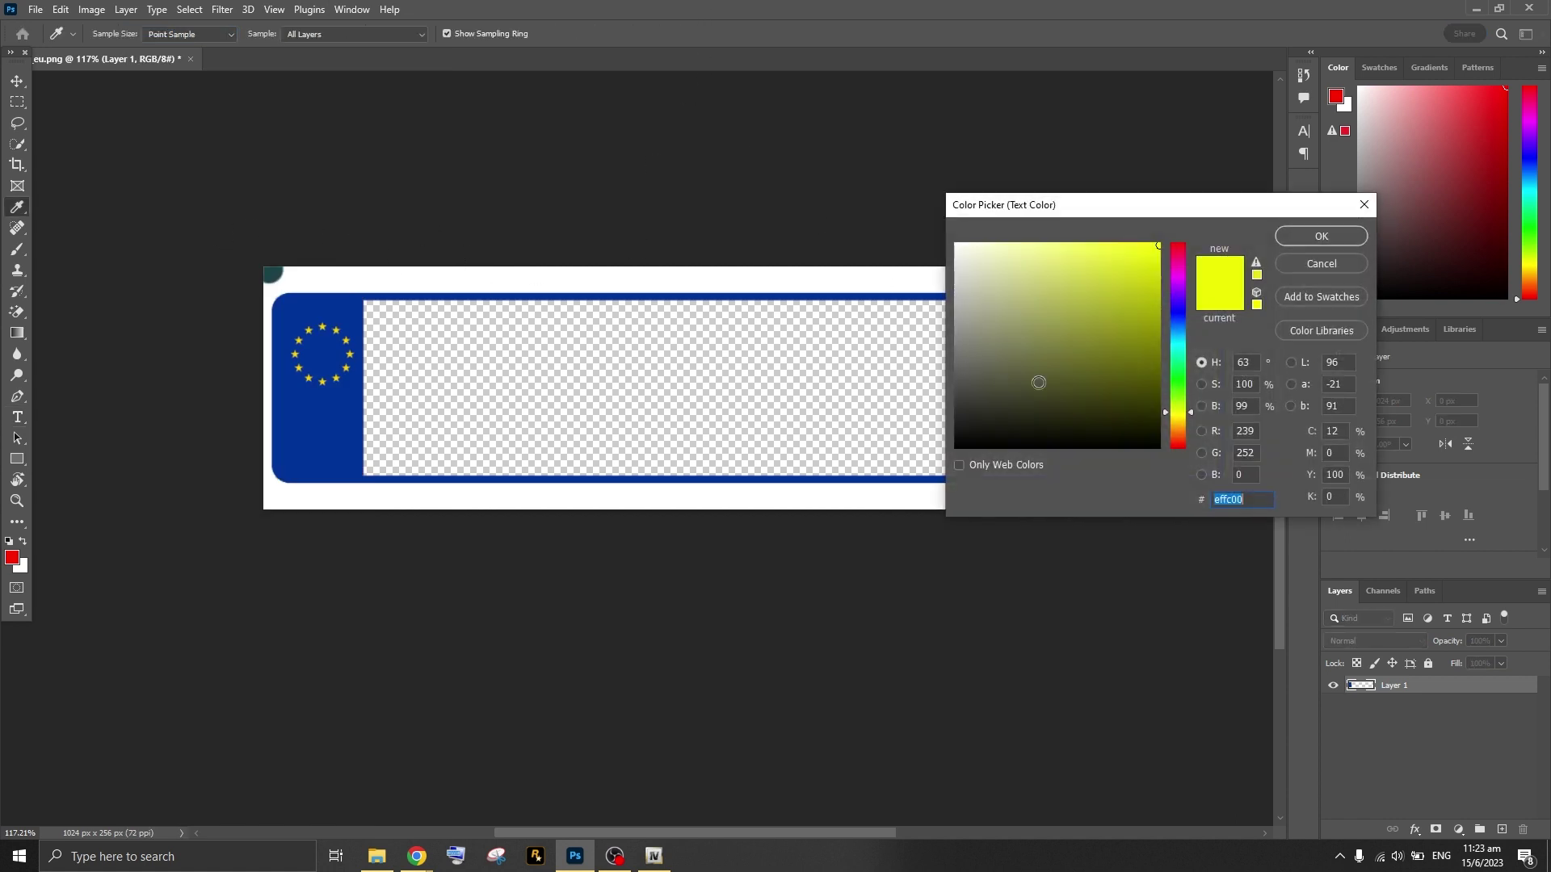
pyautogui.moveTo(1038, 383); pyautogui.dragTo(841, 531)
pyautogui.click(851, 394)
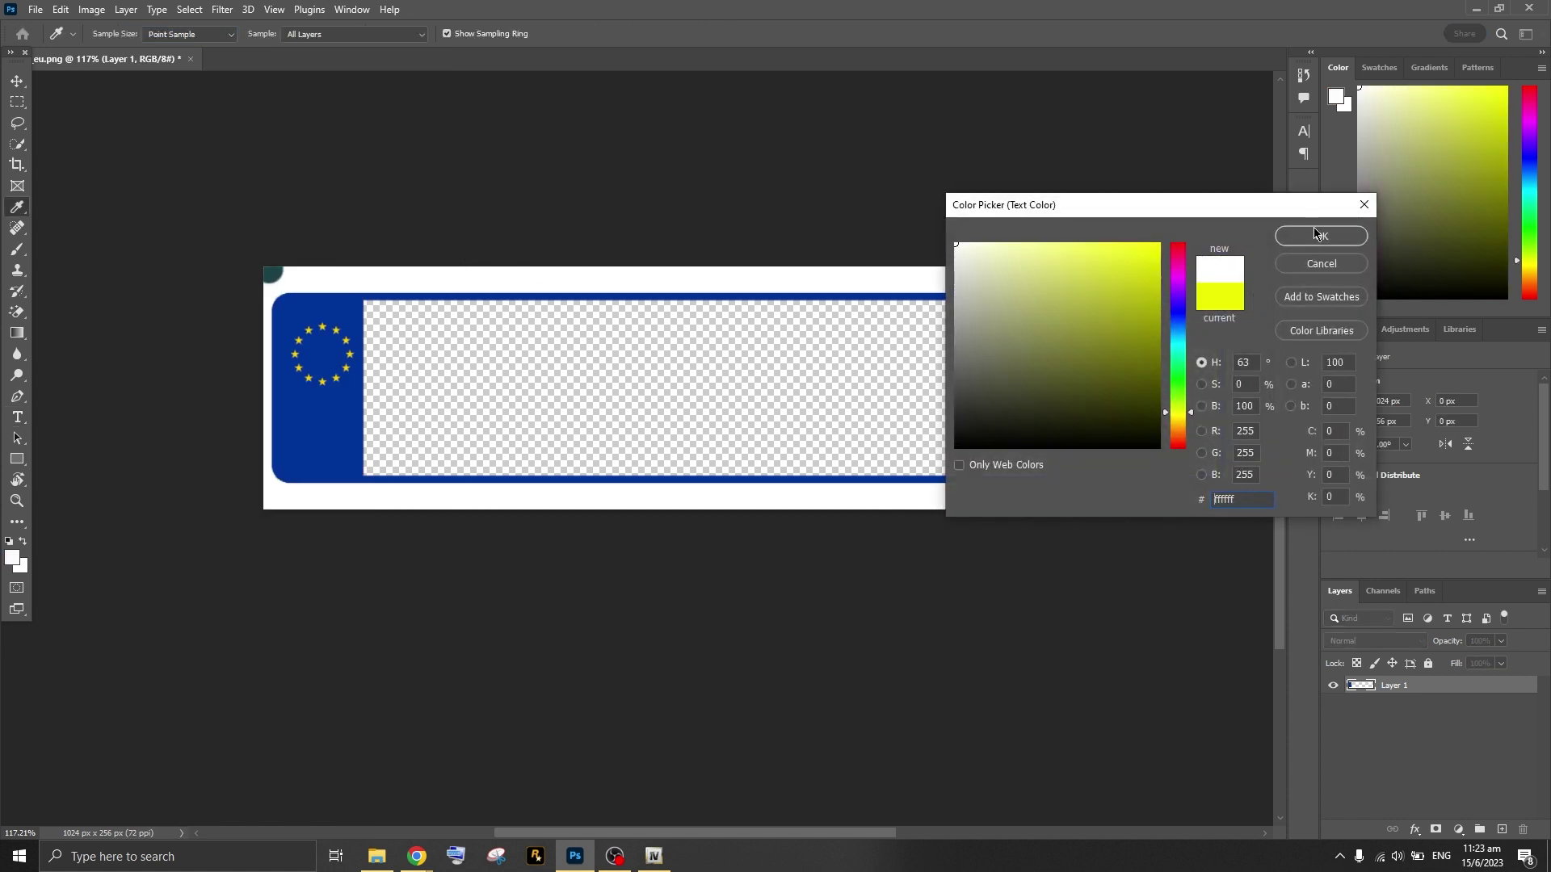
pyautogui.click(1321, 236)
pyautogui.scroll(-3, 465, 414)
# - Type SLS4032E on the plate and centre the text
pyautogui.click(464, 414)
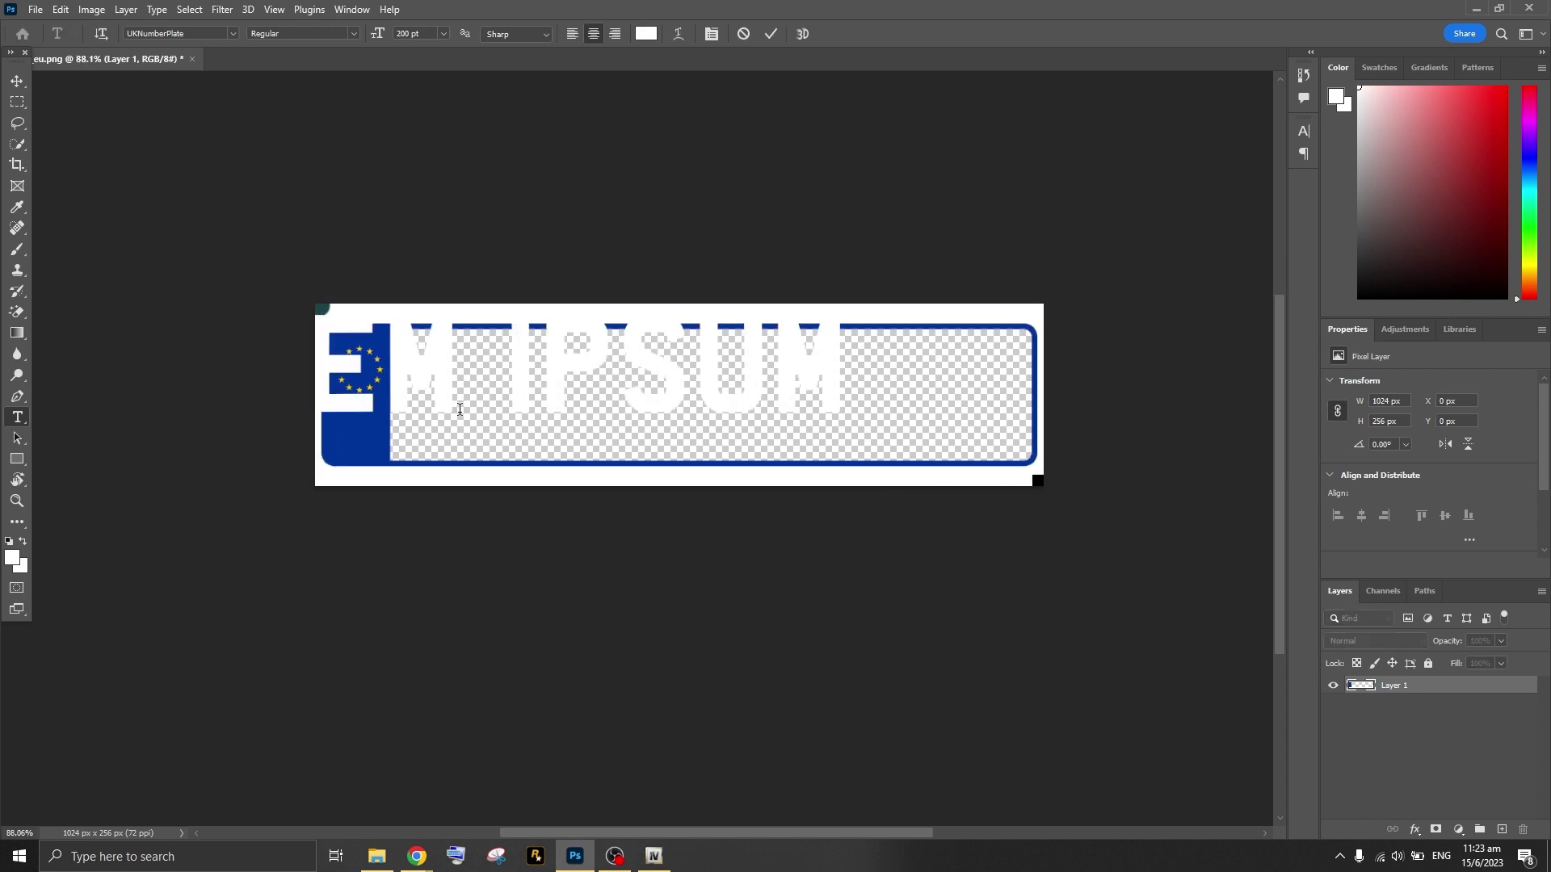
pyautogui.write('SLS')
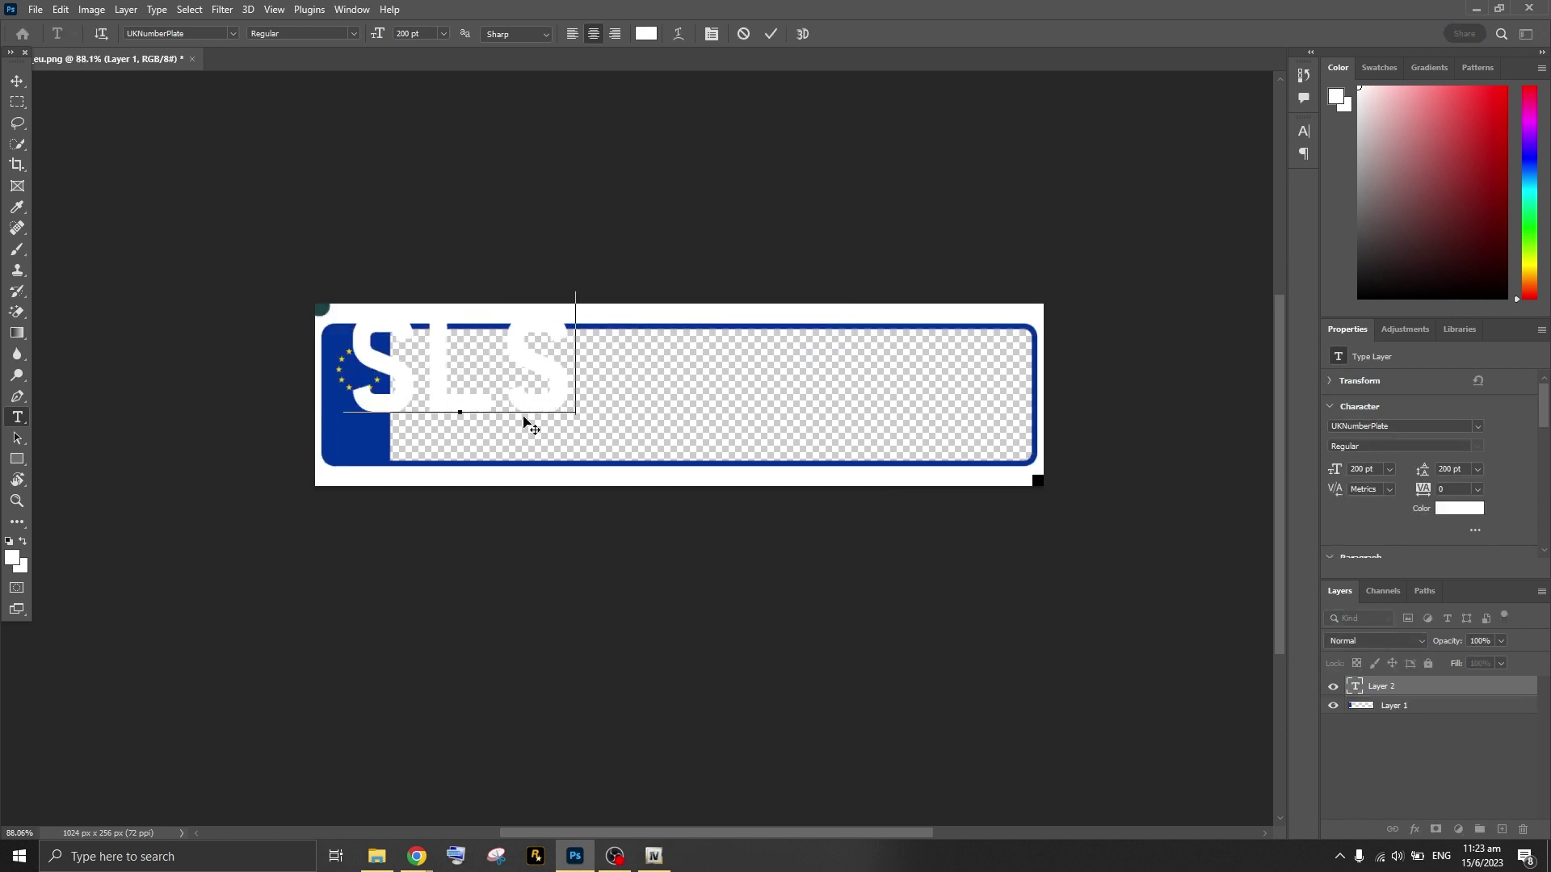
pyautogui.press('BackSpace')
pyautogui.write('40')
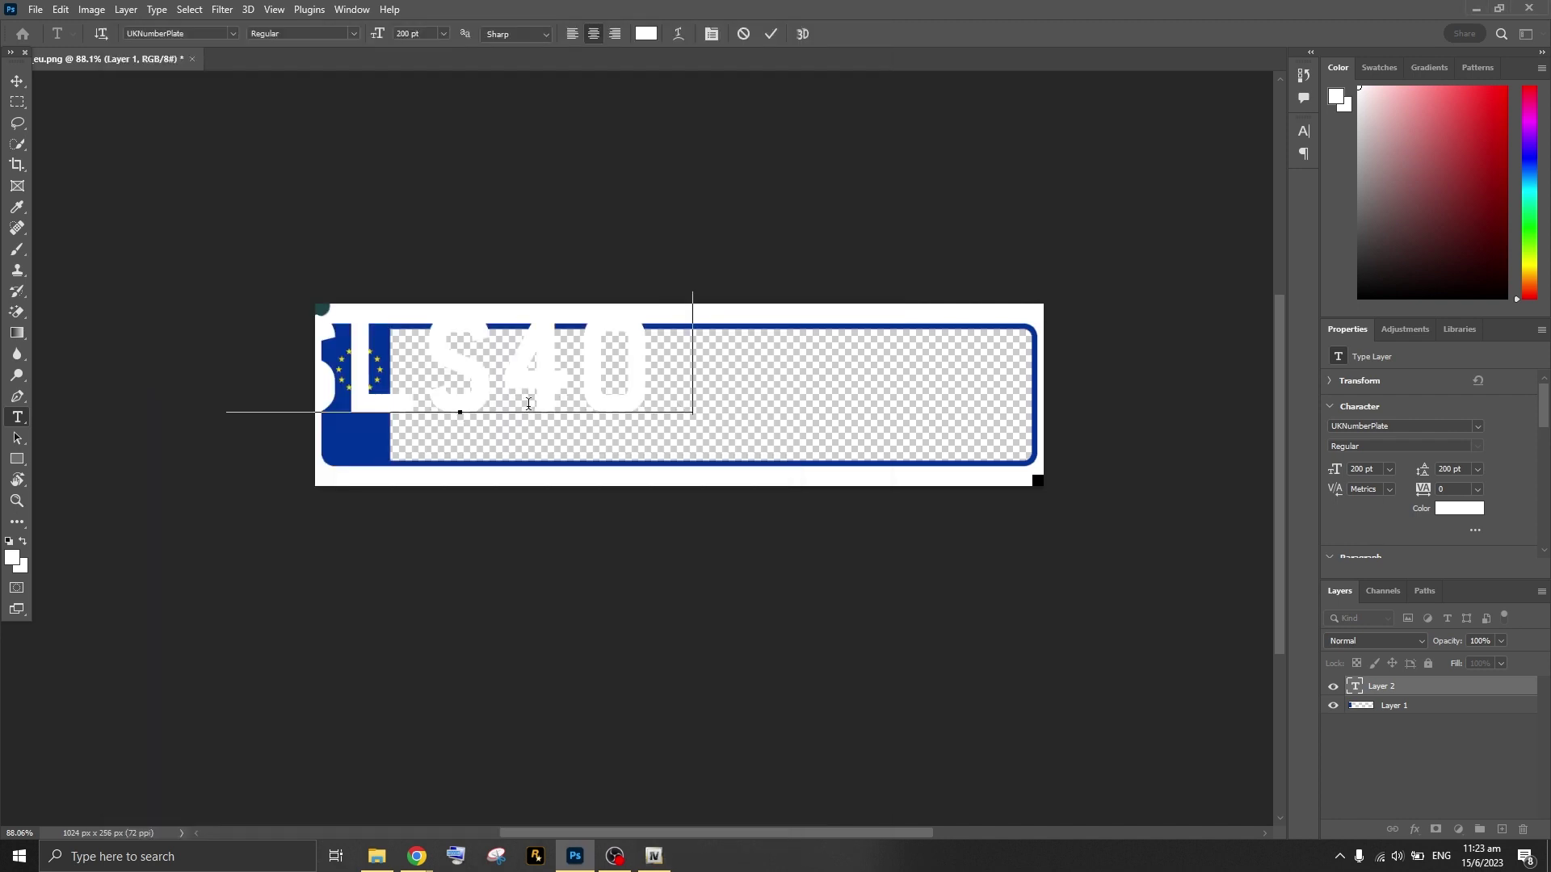
pyautogui.write('32')
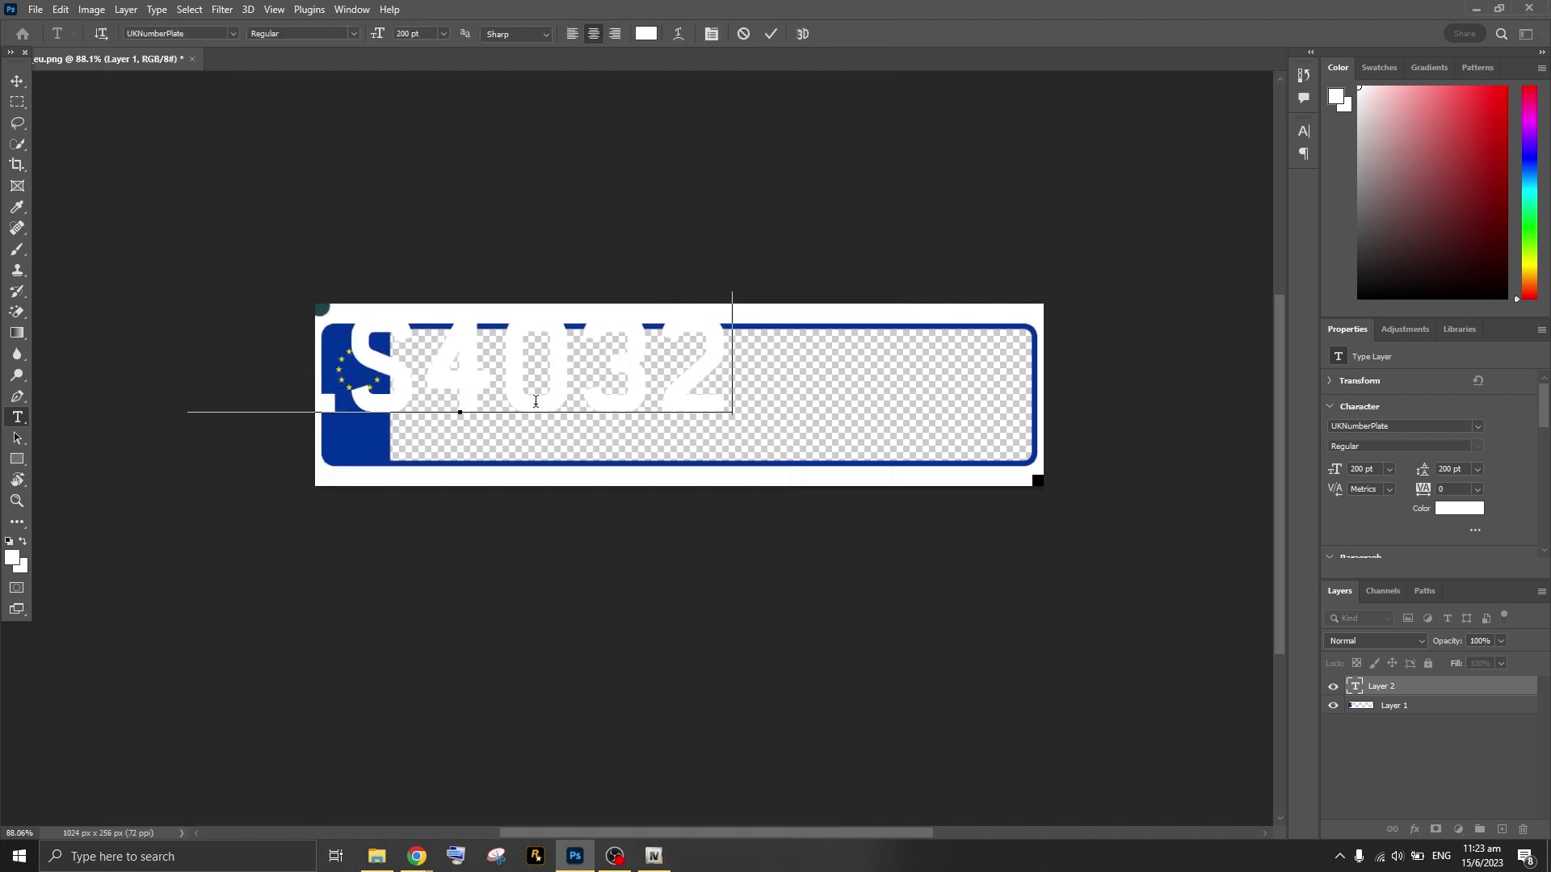
pyautogui.write('E')
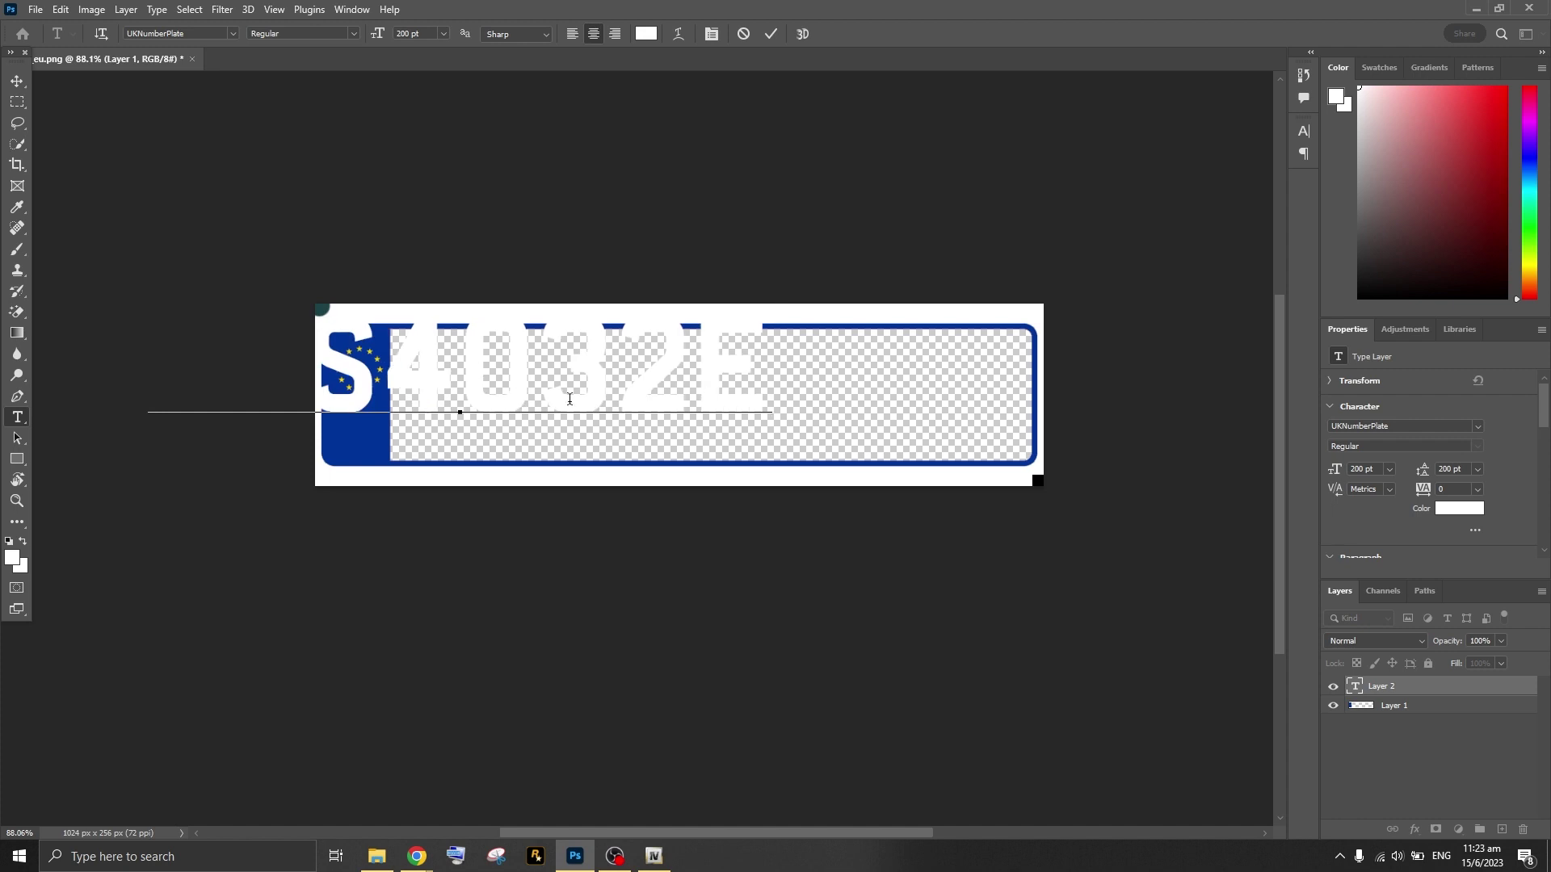
pyautogui.click(17, 81)
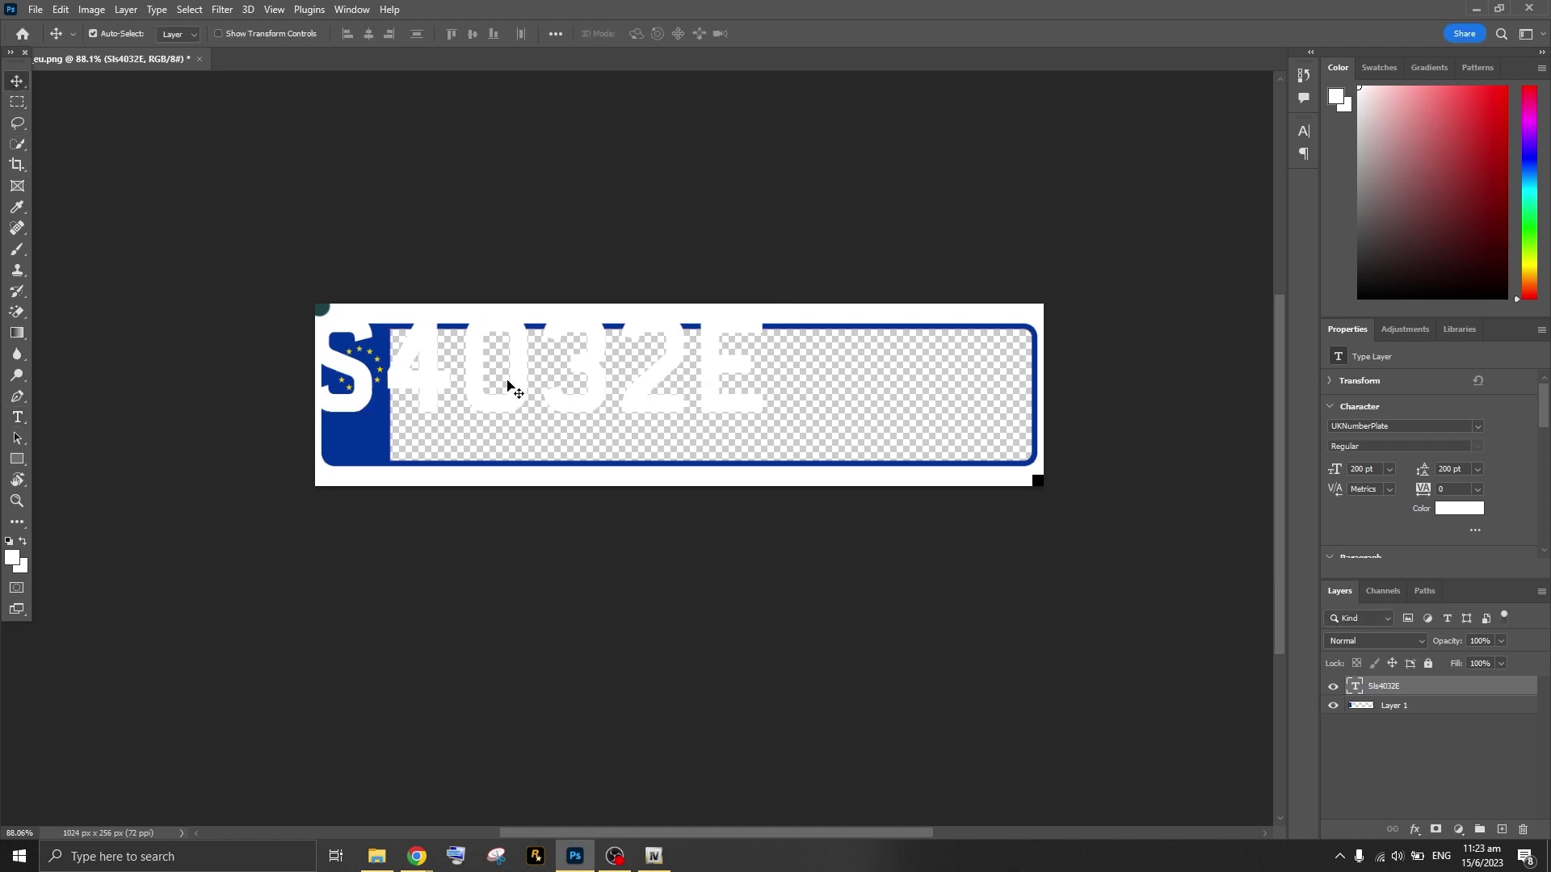
pyautogui.moveTo(515, 391); pyautogui.dragTo(737, 412)
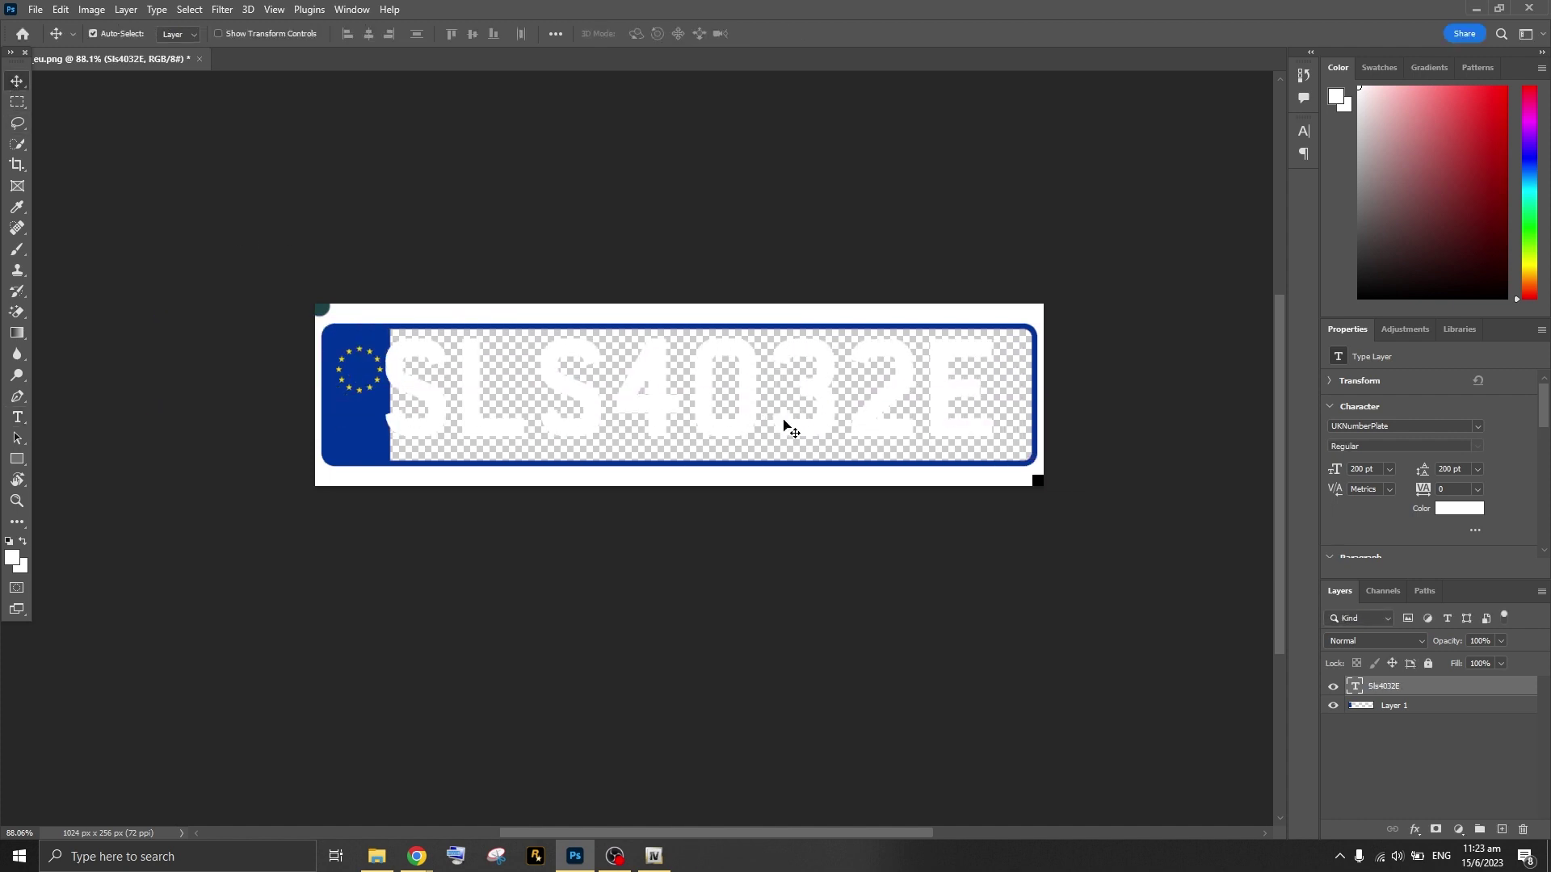
# - Add a black Color Overlay layer style to Layer 1
pyautogui.scroll(2, 784, 420)
pyautogui.click(1470, 713)
pyautogui.press('h')
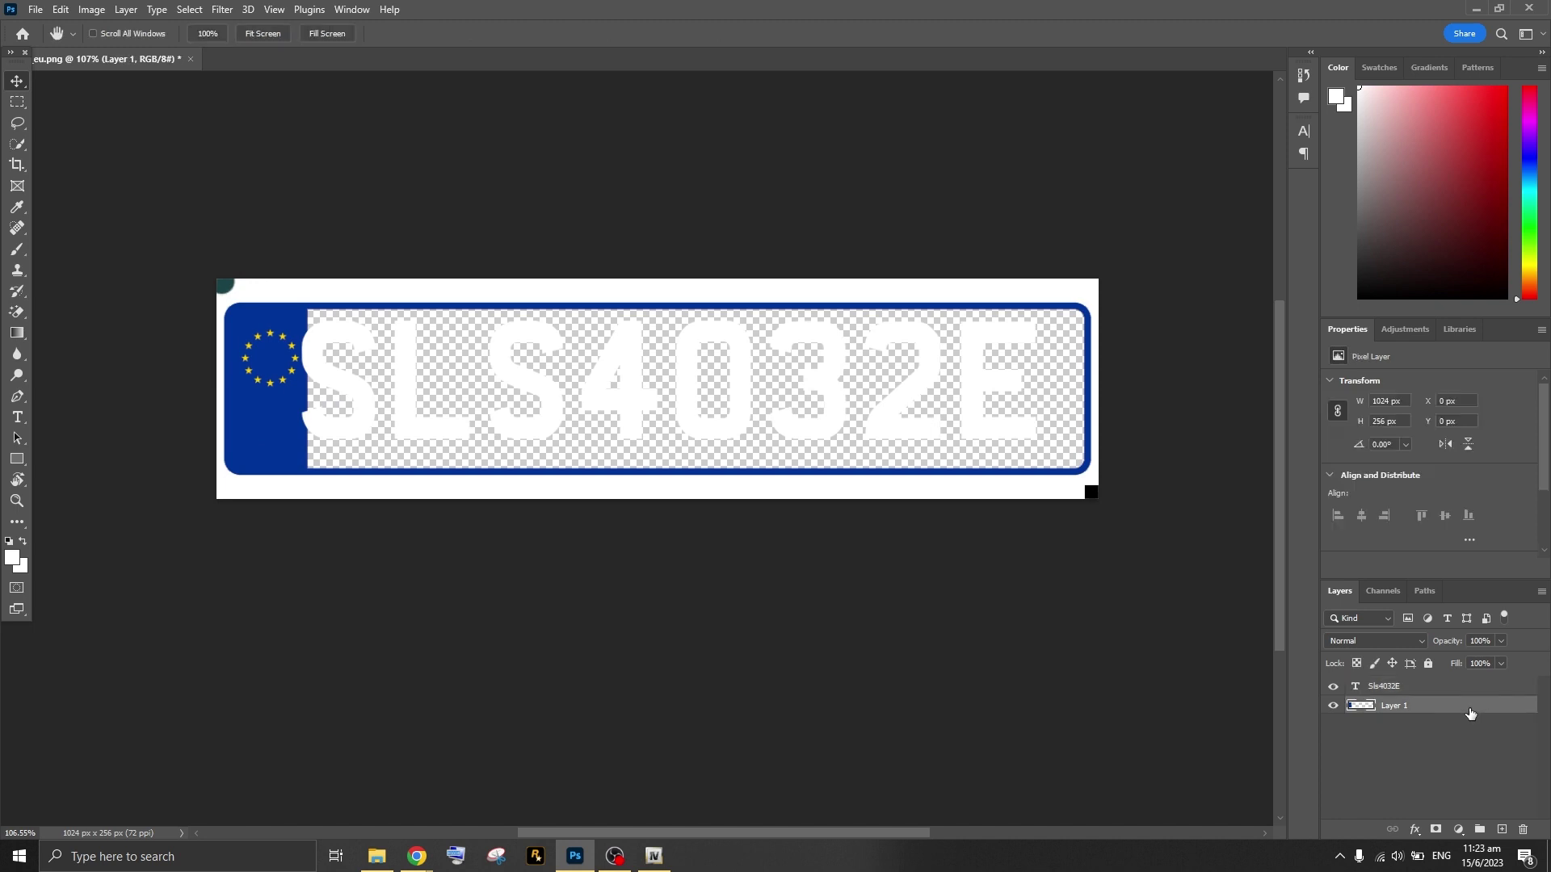
pyautogui.doubleClick(1470, 713)
pyautogui.click(1036, 572)
pyautogui.click(1298, 418)
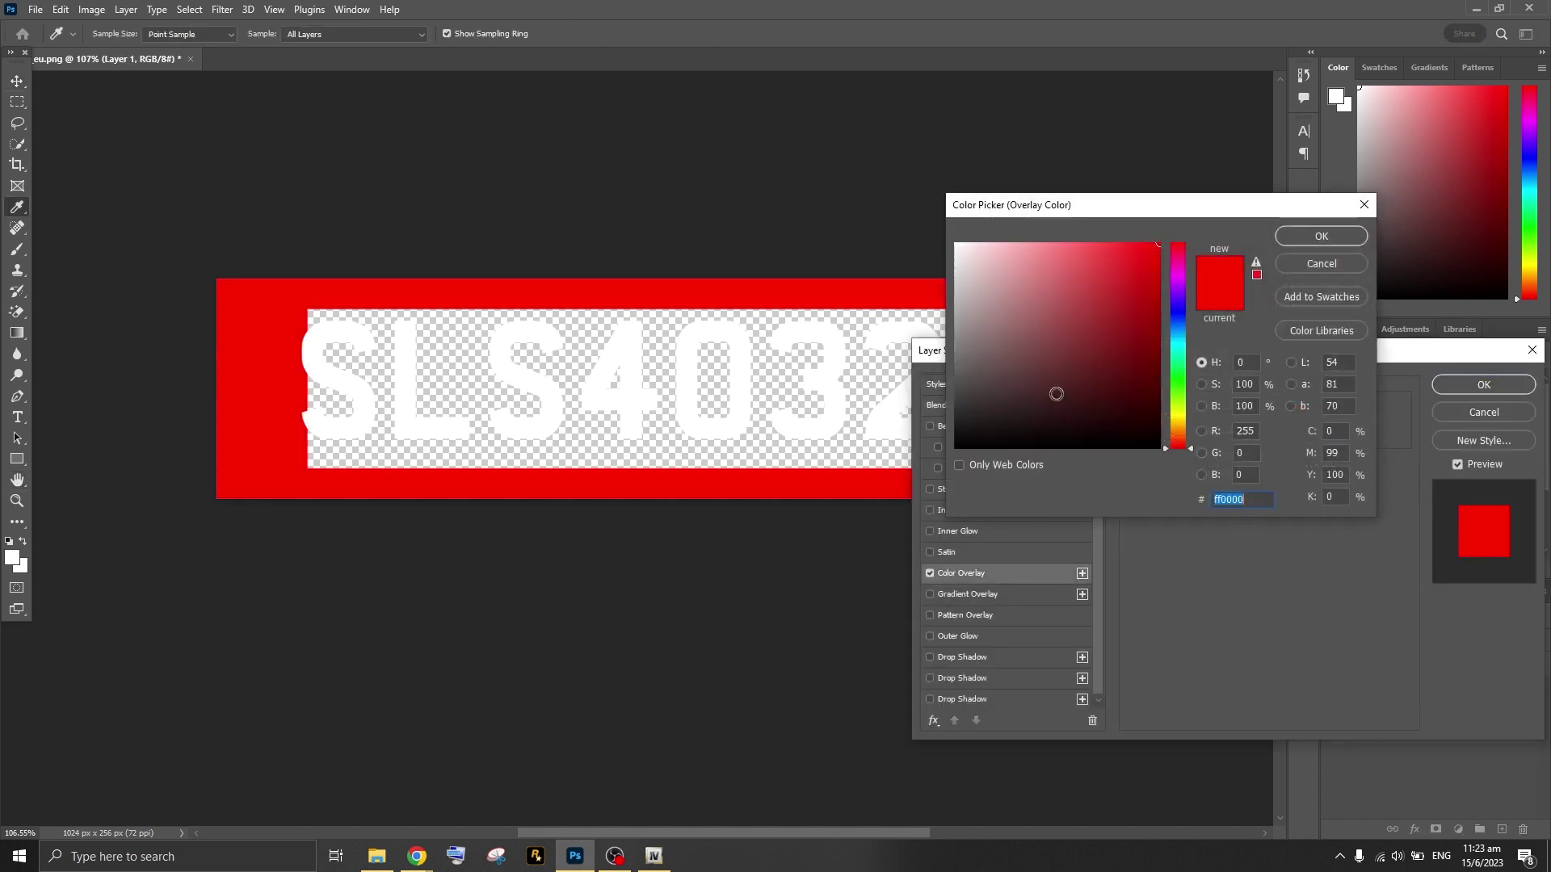
pyautogui.moveTo(1050, 380); pyautogui.dragTo(950, 236)
pyautogui.moveTo(1021, 296); pyautogui.dragTo(950, 454)
pyautogui.click(1350, 235)
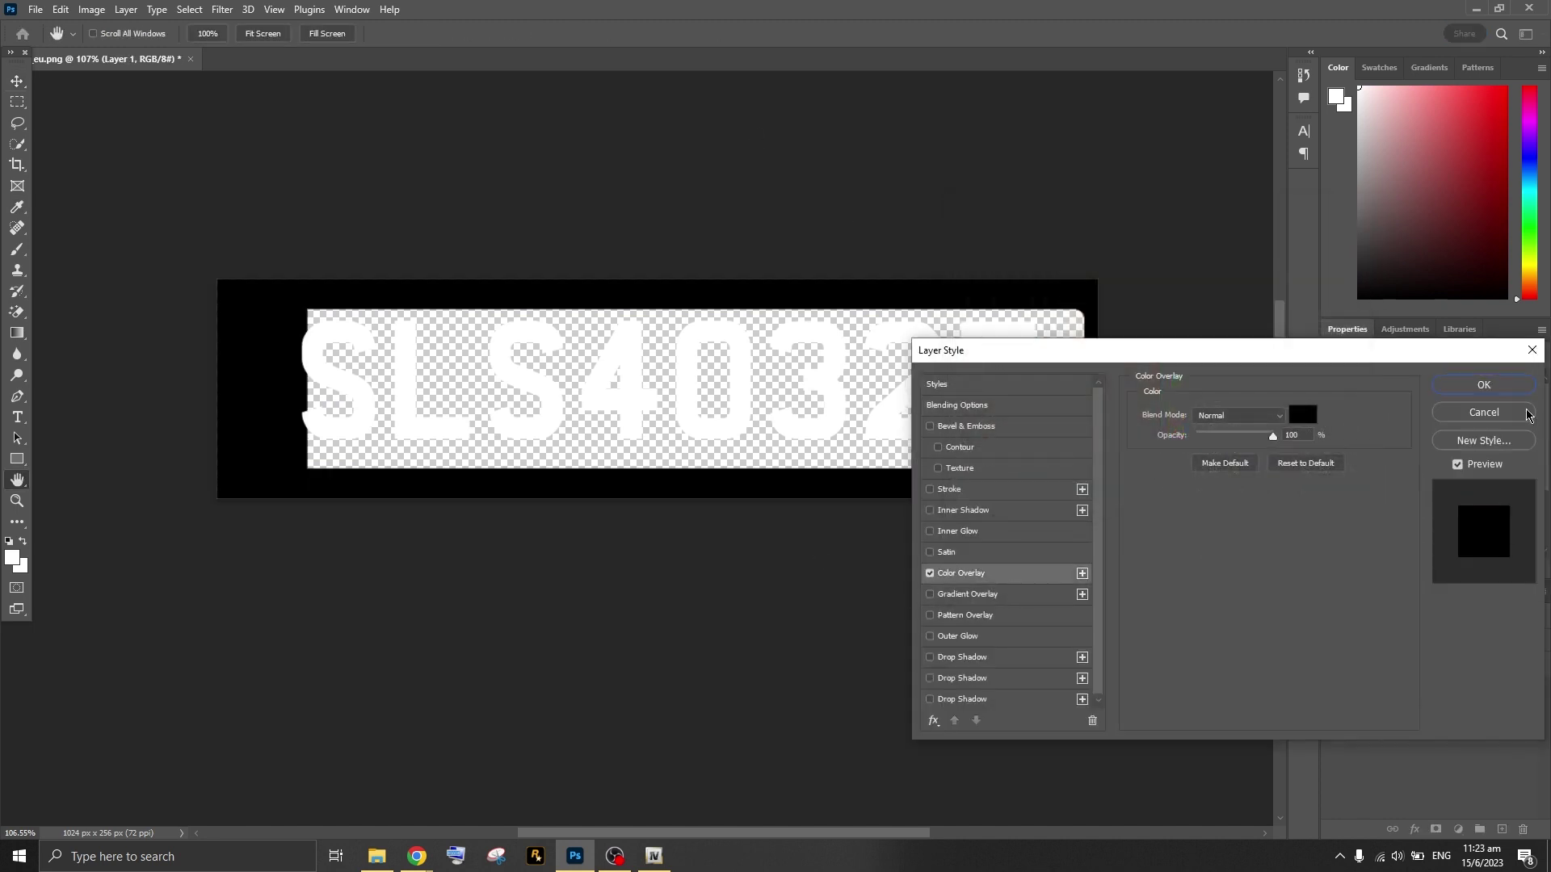
pyautogui.click(1454, 385)
pyautogui.hotkey('alt', 'Tab')
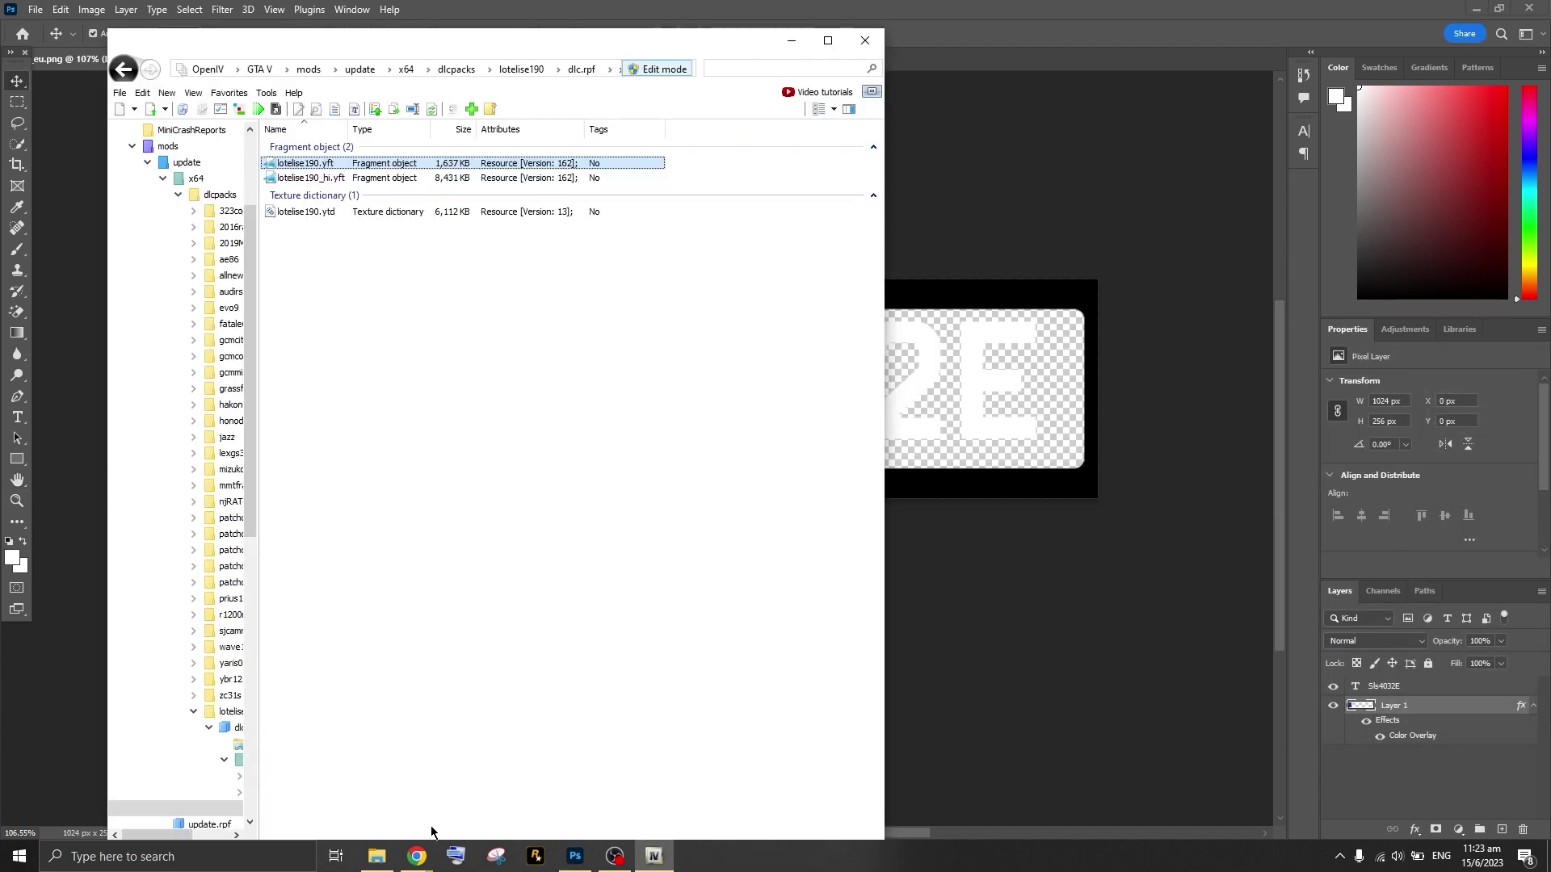
# - View the Singapore SLS8801K plate reference in Chrome, then minimize Chrome and OpenIV
pyautogui.moveTo(419, 853)
pyautogui.click(521, 820)
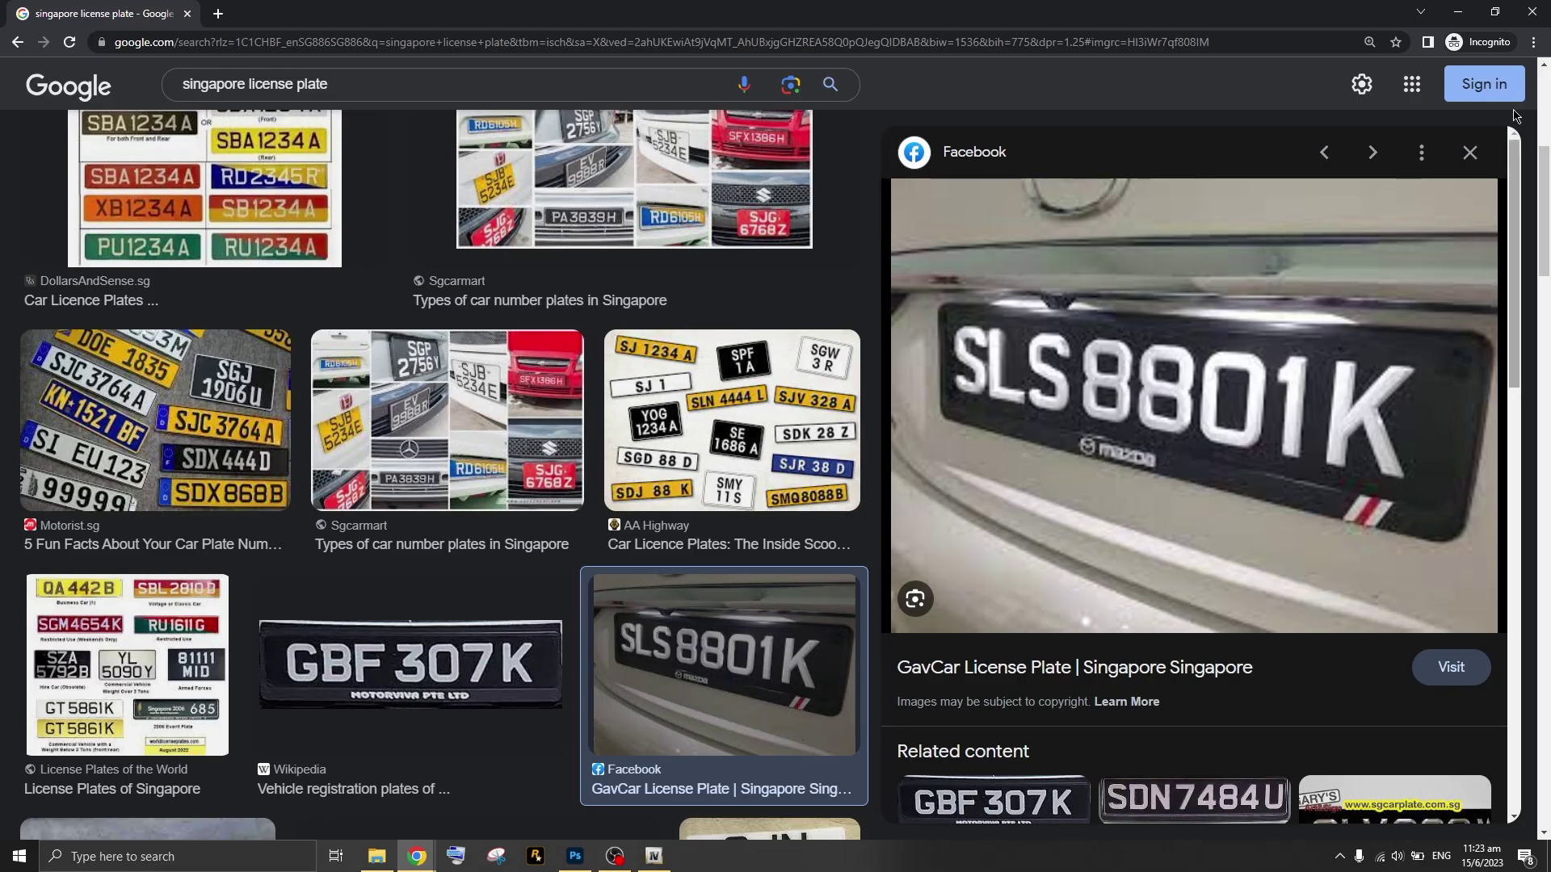
pyautogui.click(1458, 11)
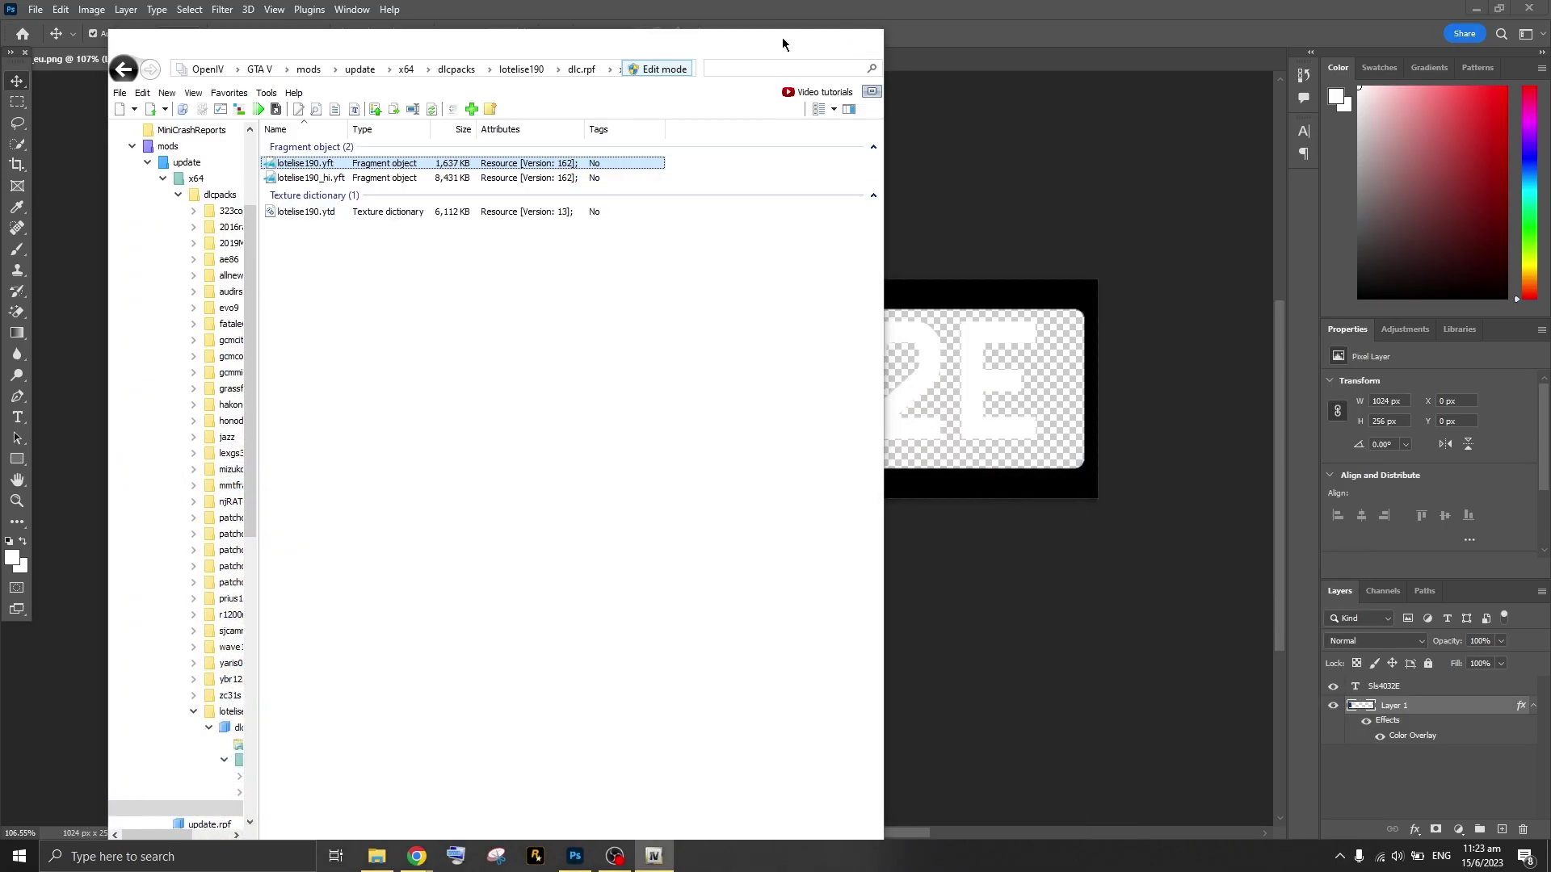
pyautogui.click(784, 39)
# - Set tracking to 50 on S4 and 2E and to 0 on the 4032 digits
pyautogui.click(17, 419)
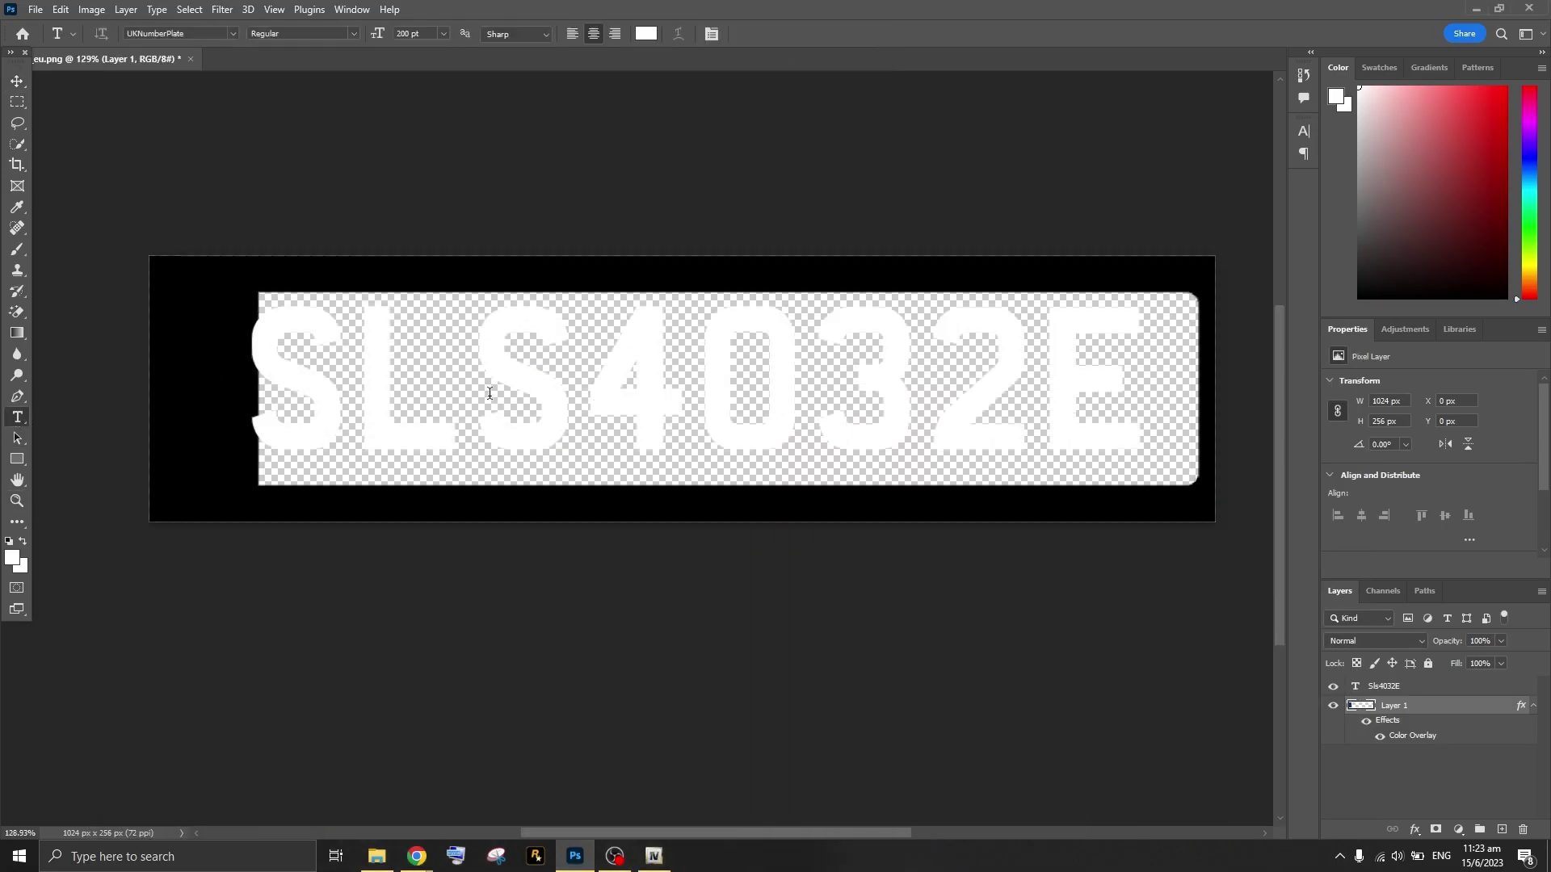
pyautogui.moveTo(466, 371); pyautogui.dragTo(693, 372)
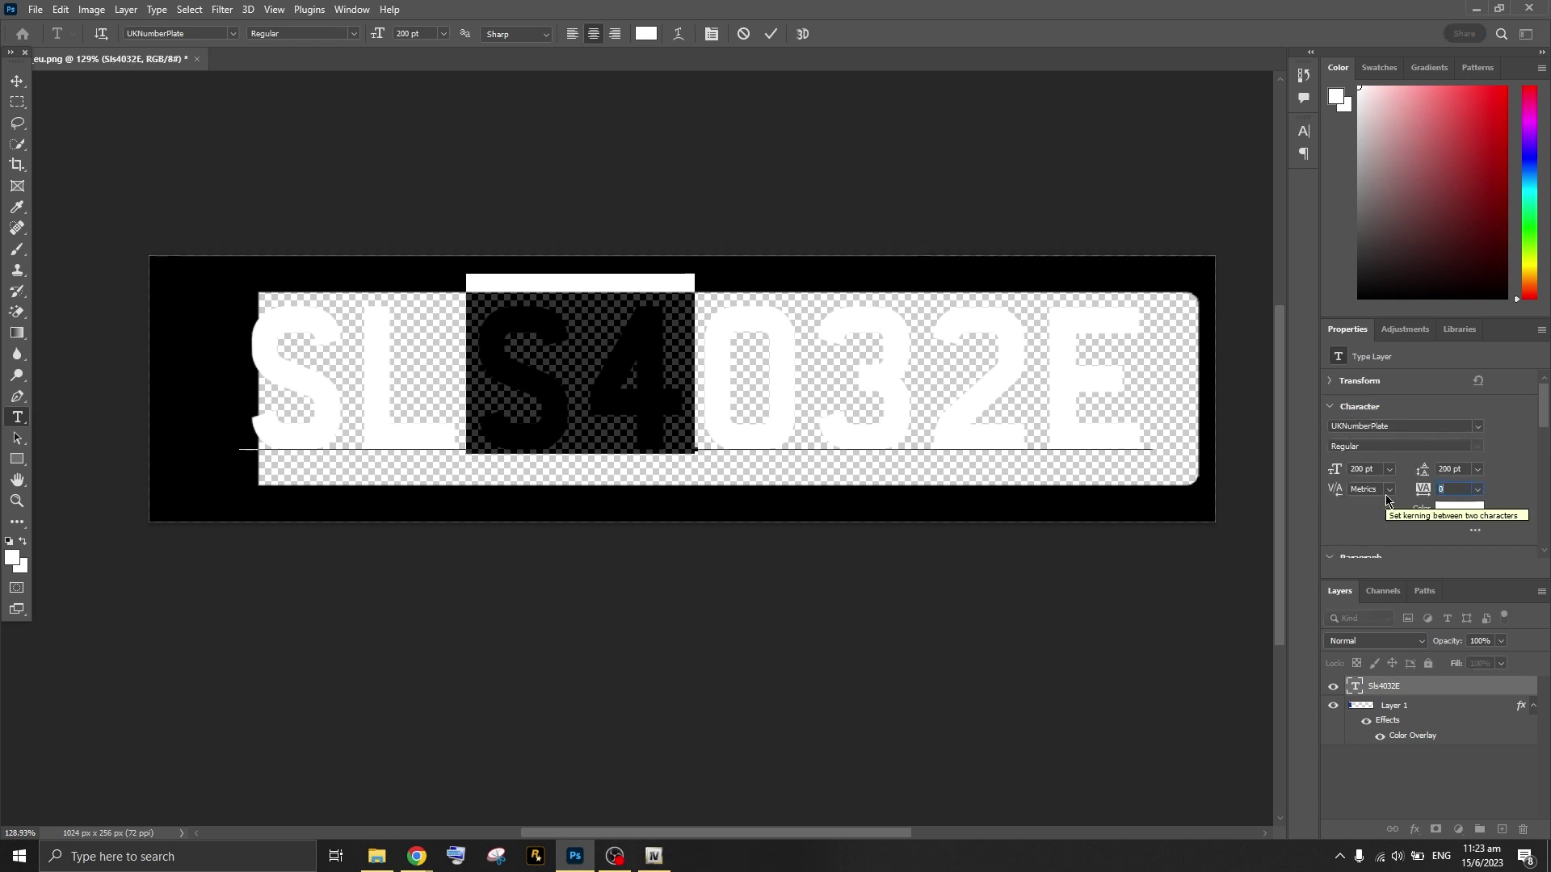
pyautogui.write('5')
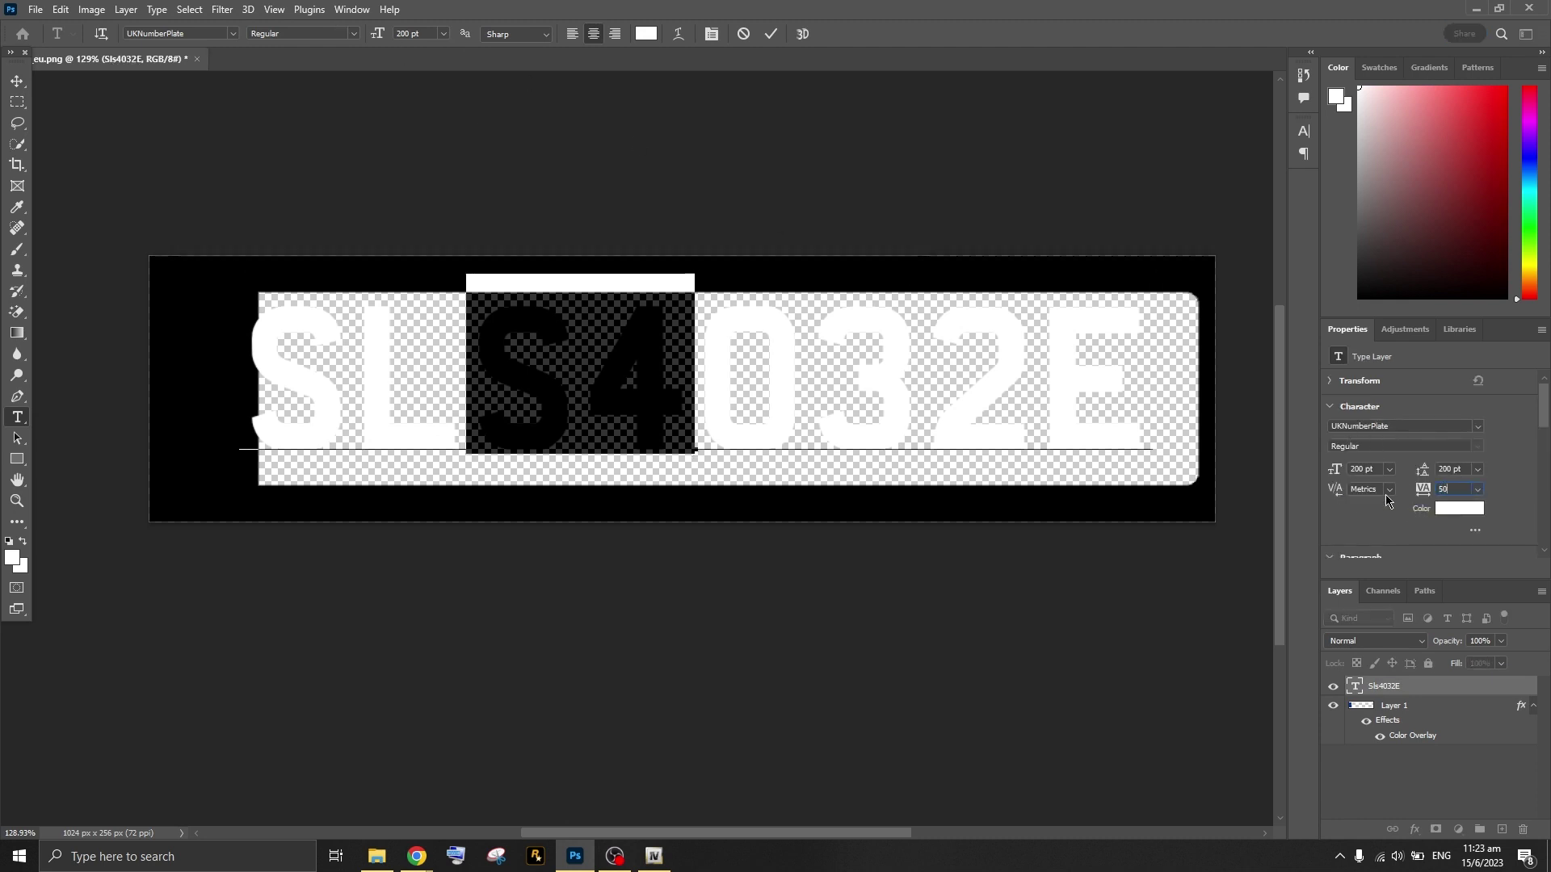
pyautogui.press('Return')
pyautogui.moveTo(971, 362); pyautogui.dragTo(1175, 385)
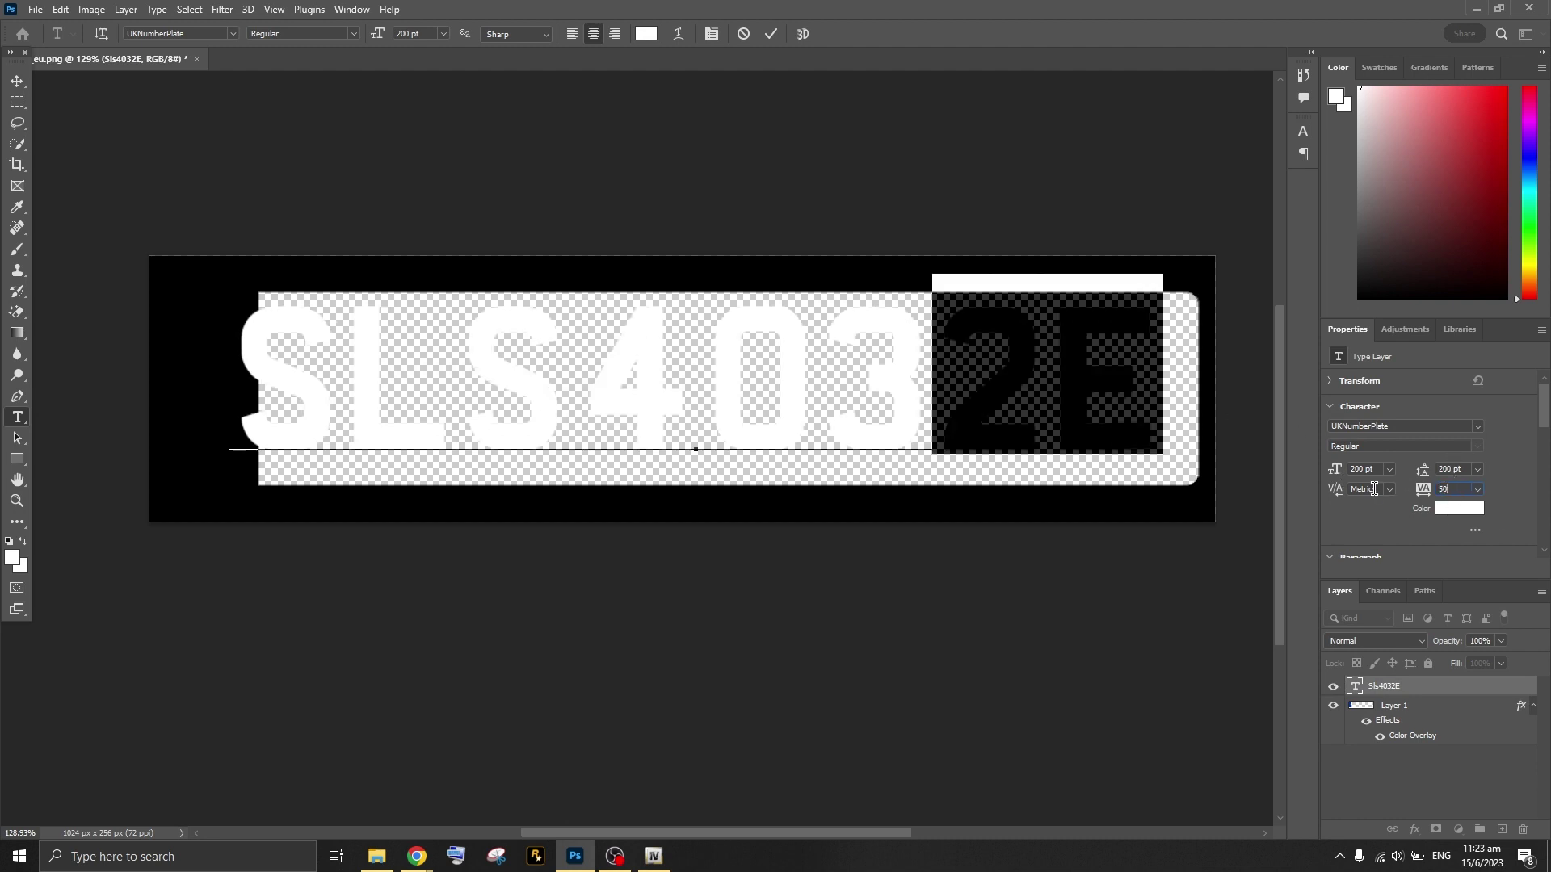
pyautogui.press('Return')
pyautogui.click(810, 399)
pyautogui.moveTo(579, 371); pyautogui.dragTo(1042, 413)
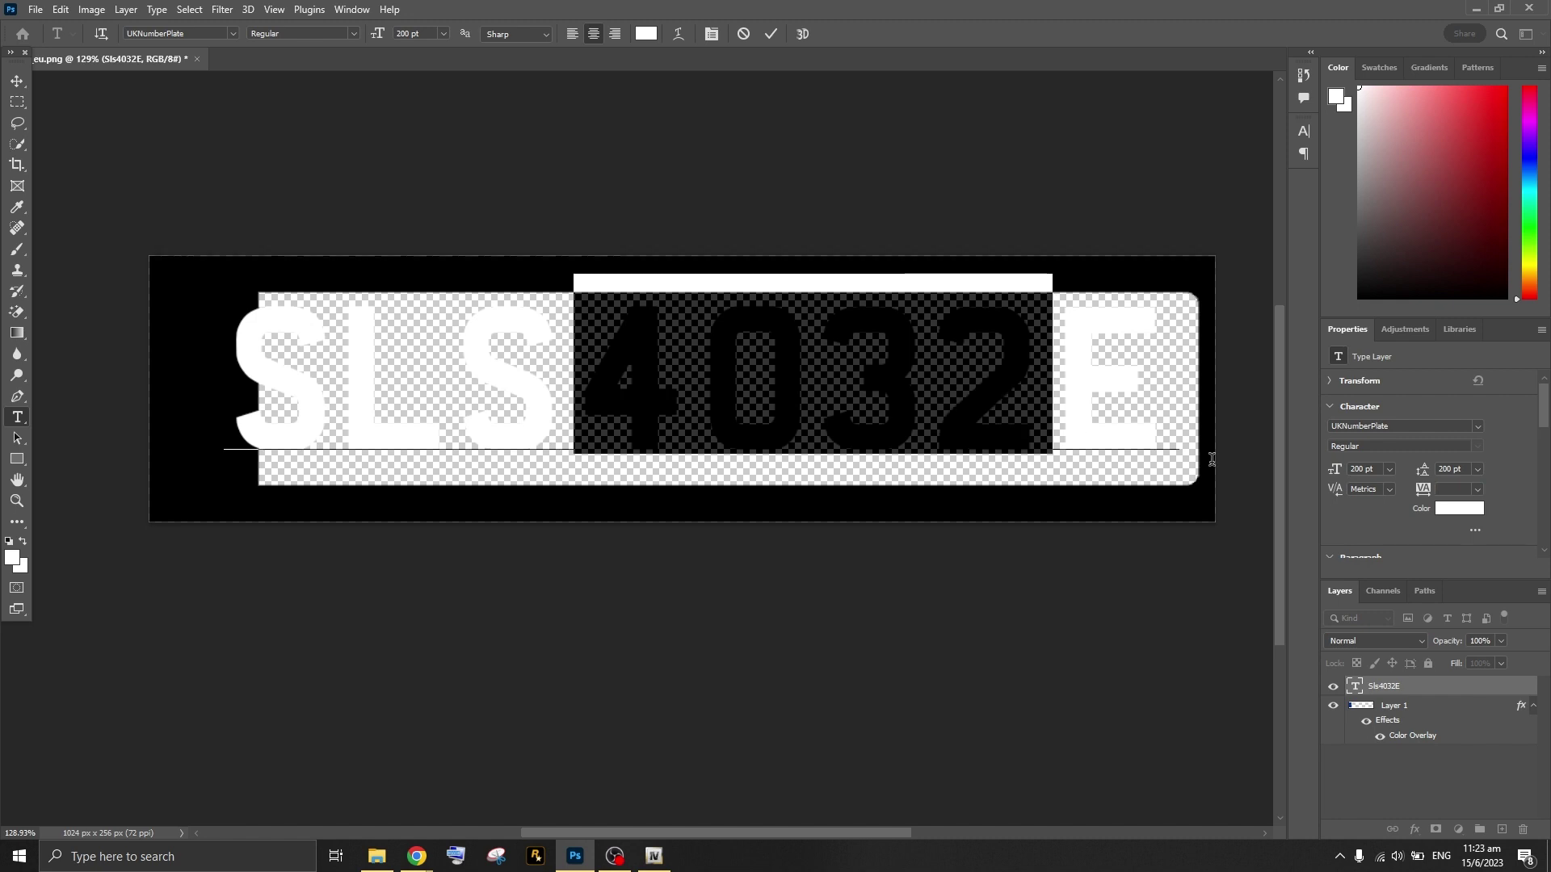
pyautogui.click(1462, 487)
pyautogui.write('0')
pyautogui.press('Return')
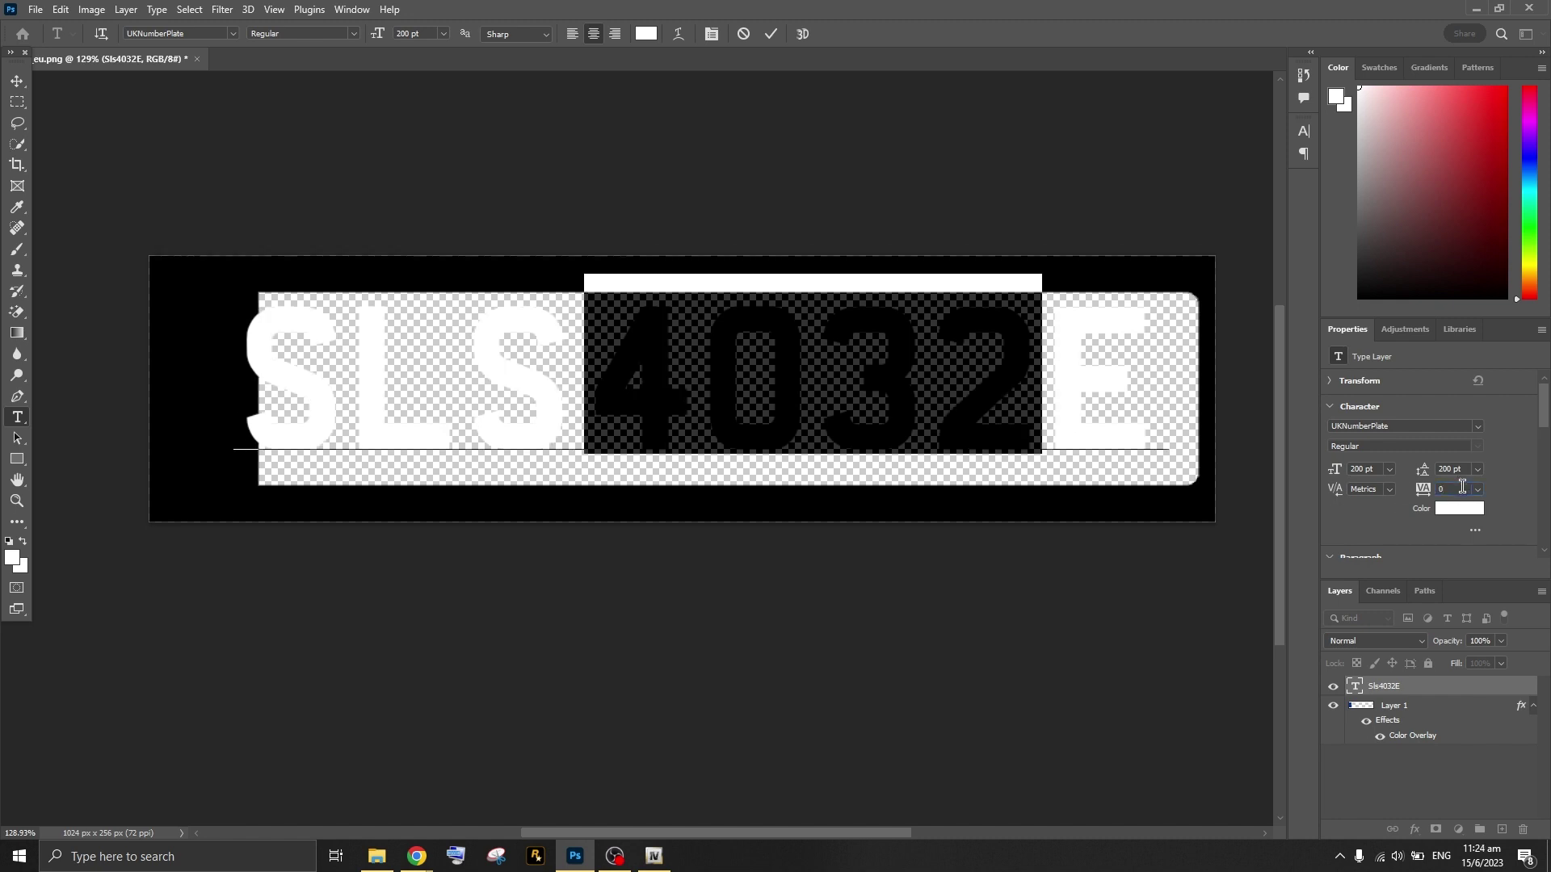
pyautogui.click(16, 85)
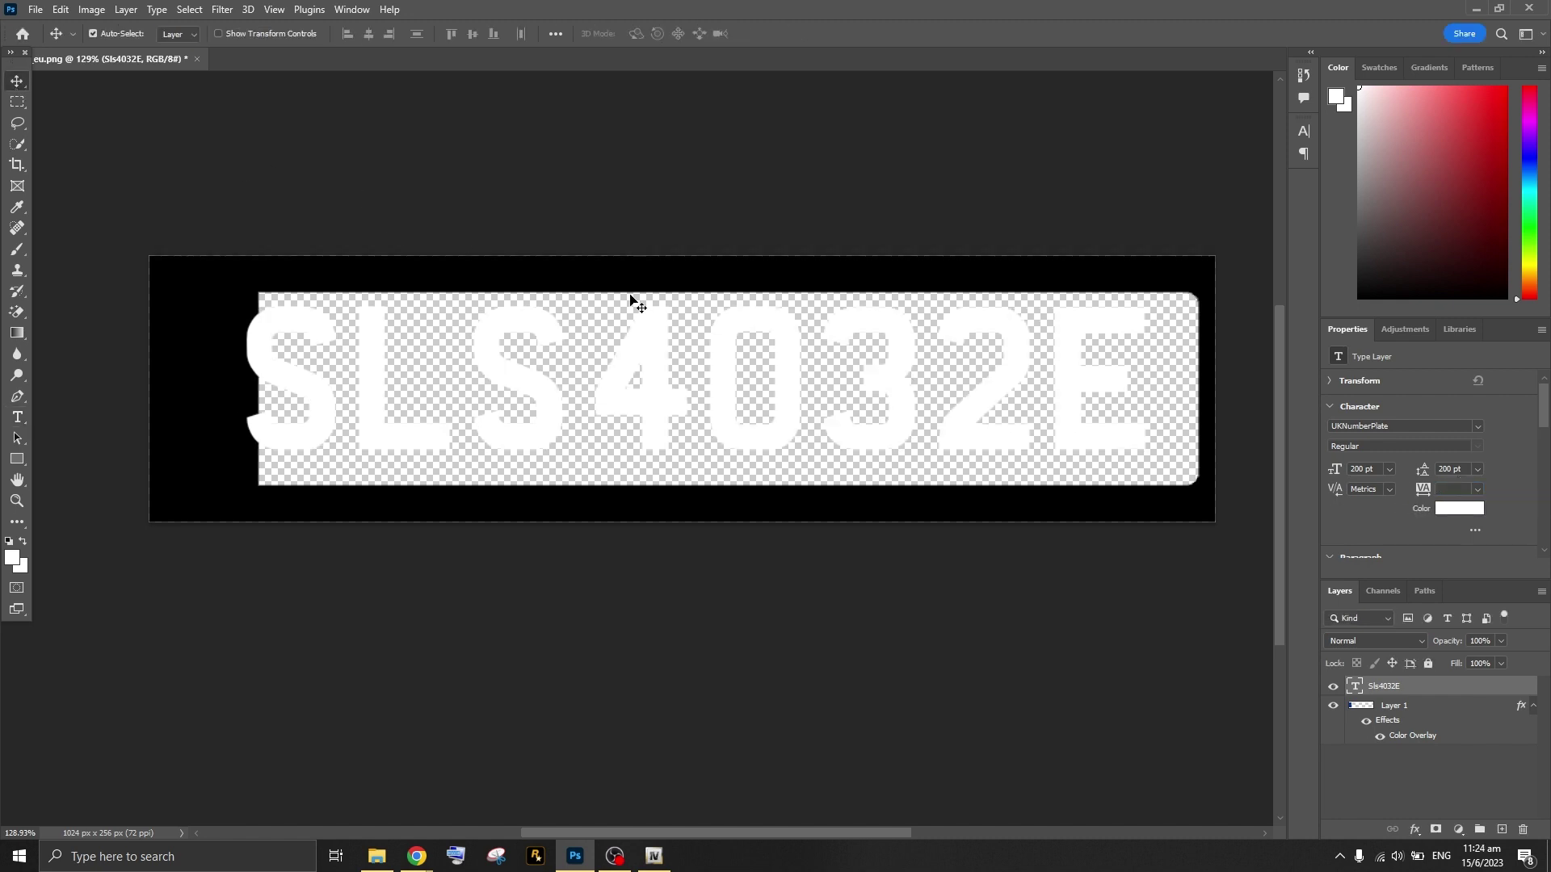
# - Nudge the plate text down slightly and set the whole SLS4032E line to -50 tracking
pyautogui.scroll(-3, 630, 301)
pyautogui.scroll(2, 816, 338)
pyautogui.moveTo(774, 370); pyautogui.dragTo(763, 366)
pyautogui.scroll(-3, 763, 367)
pyautogui.scroll(2, 538, 373)
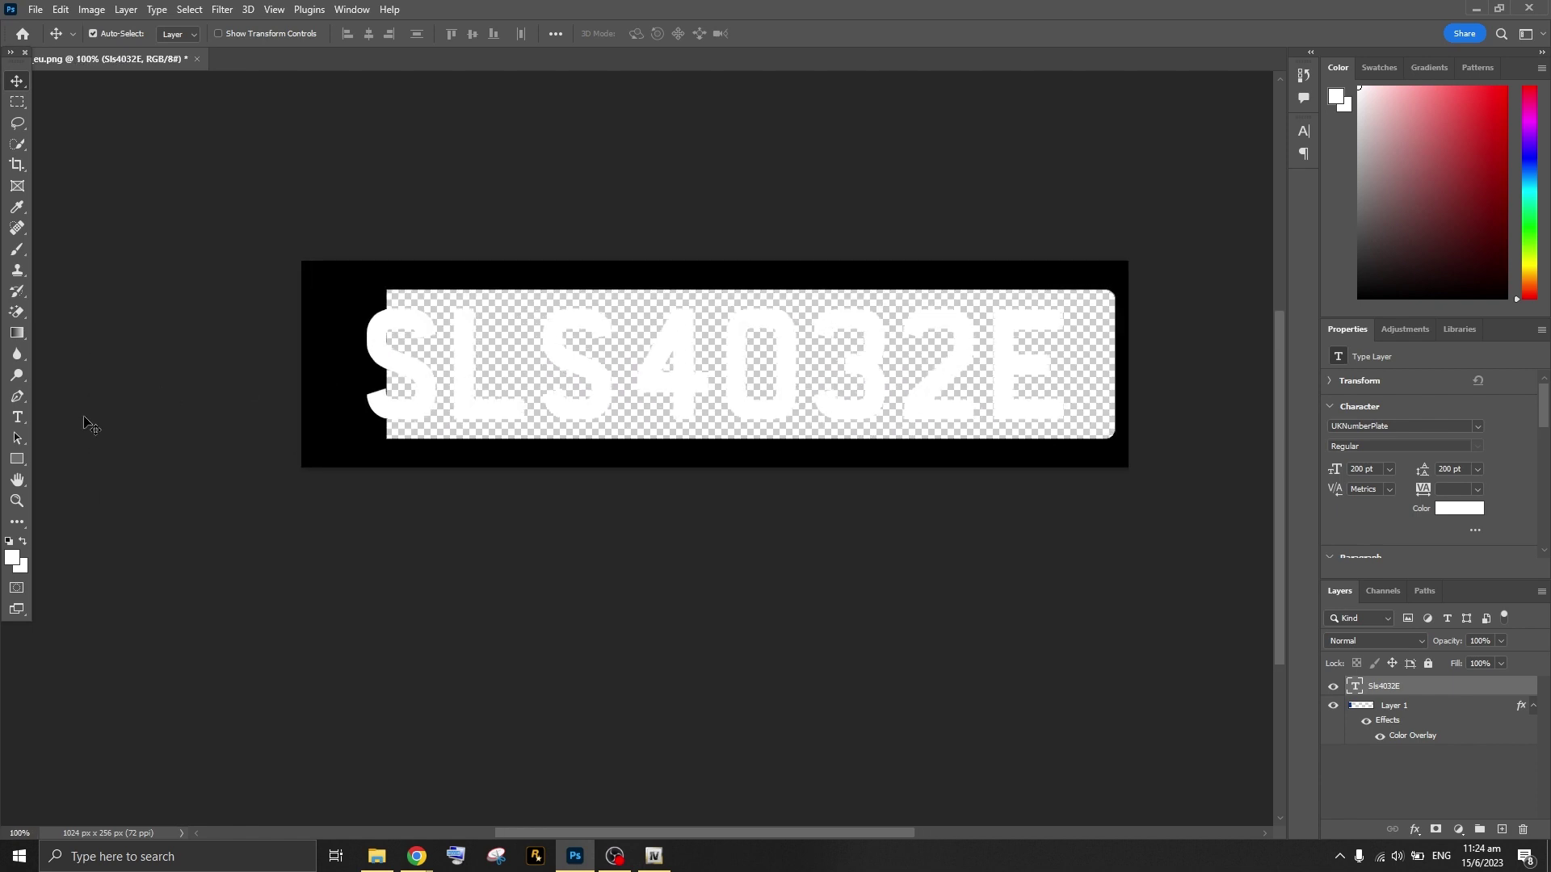
pyautogui.click(17, 417)
pyautogui.moveTo(362, 360); pyautogui.dragTo(630, 360)
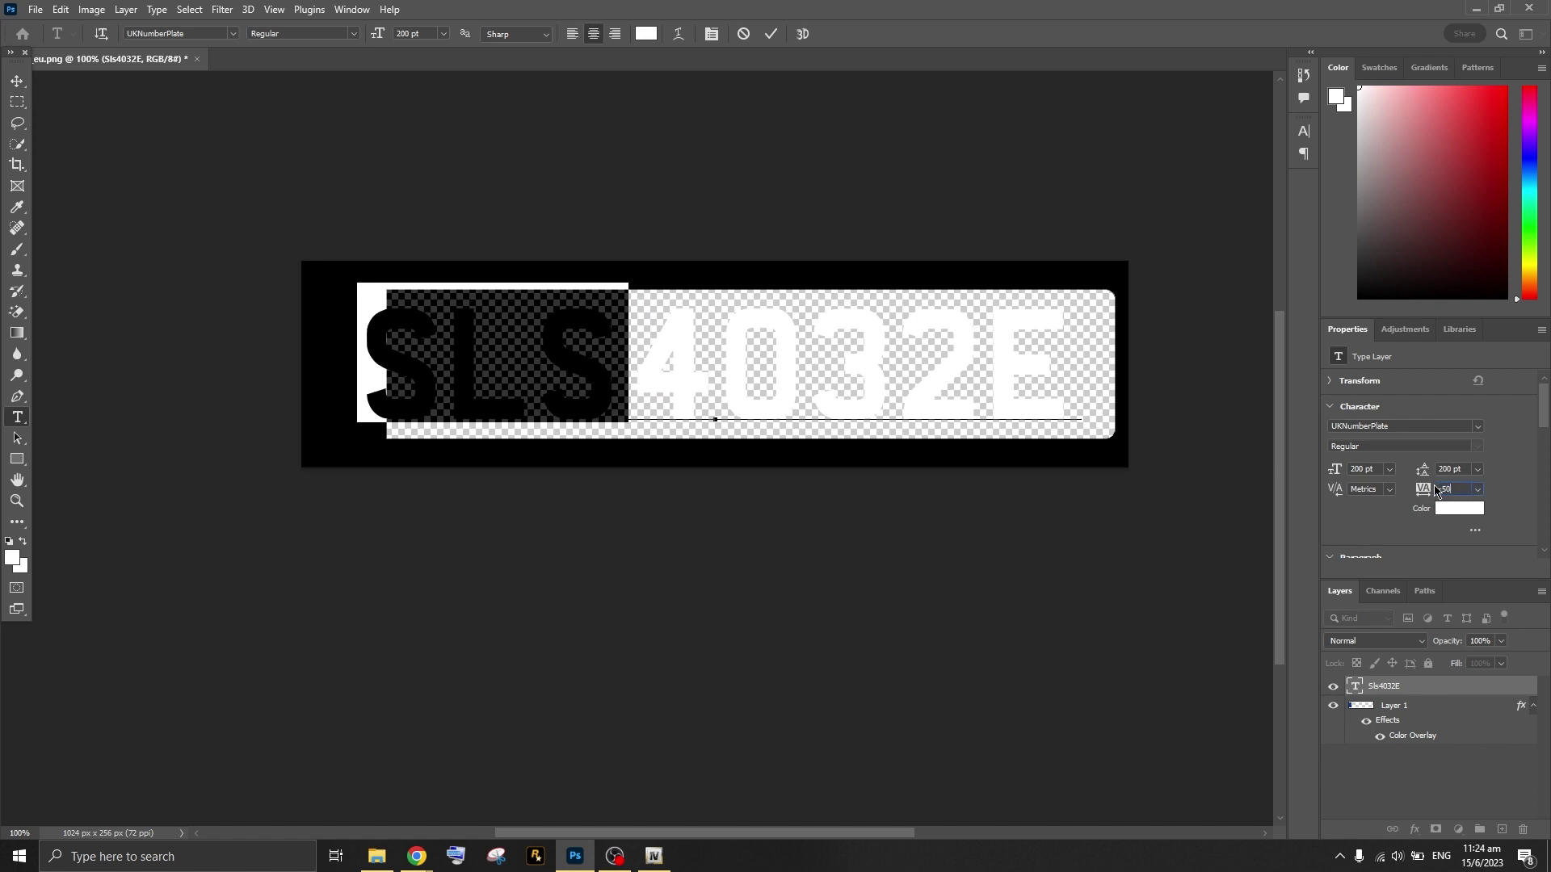
pyautogui.click(1437, 490)
pyautogui.write('-50')
pyautogui.press('Return')
pyautogui.click(565, 327)
pyautogui.keyDown('shift'); pyautogui.click(945, 366); pyautogui.keyUp('shift')
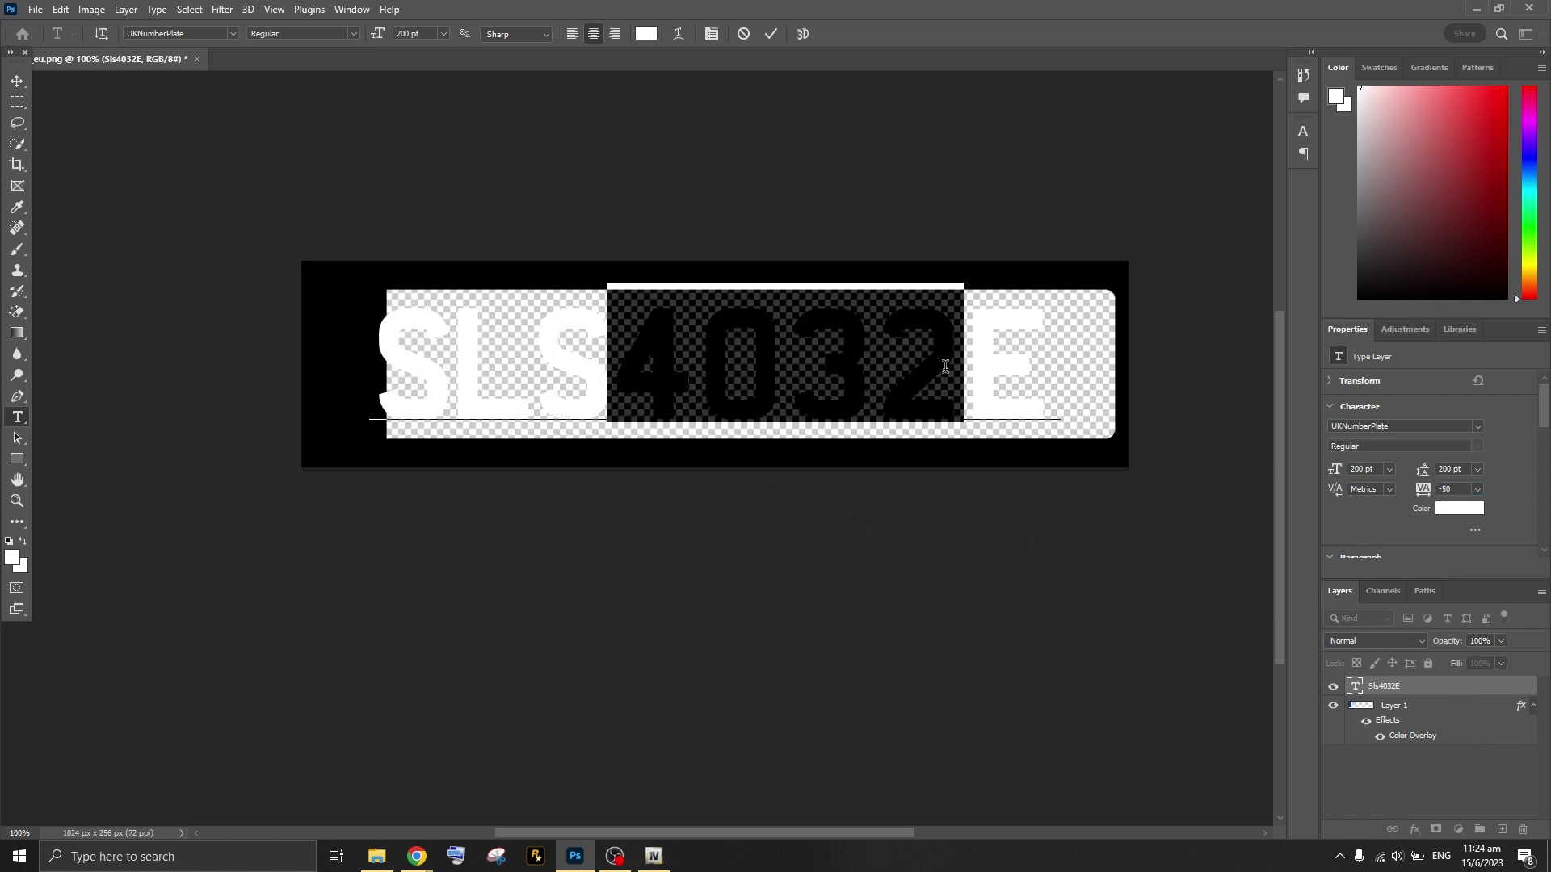
pyautogui.hotkey('ctrl', 'a')
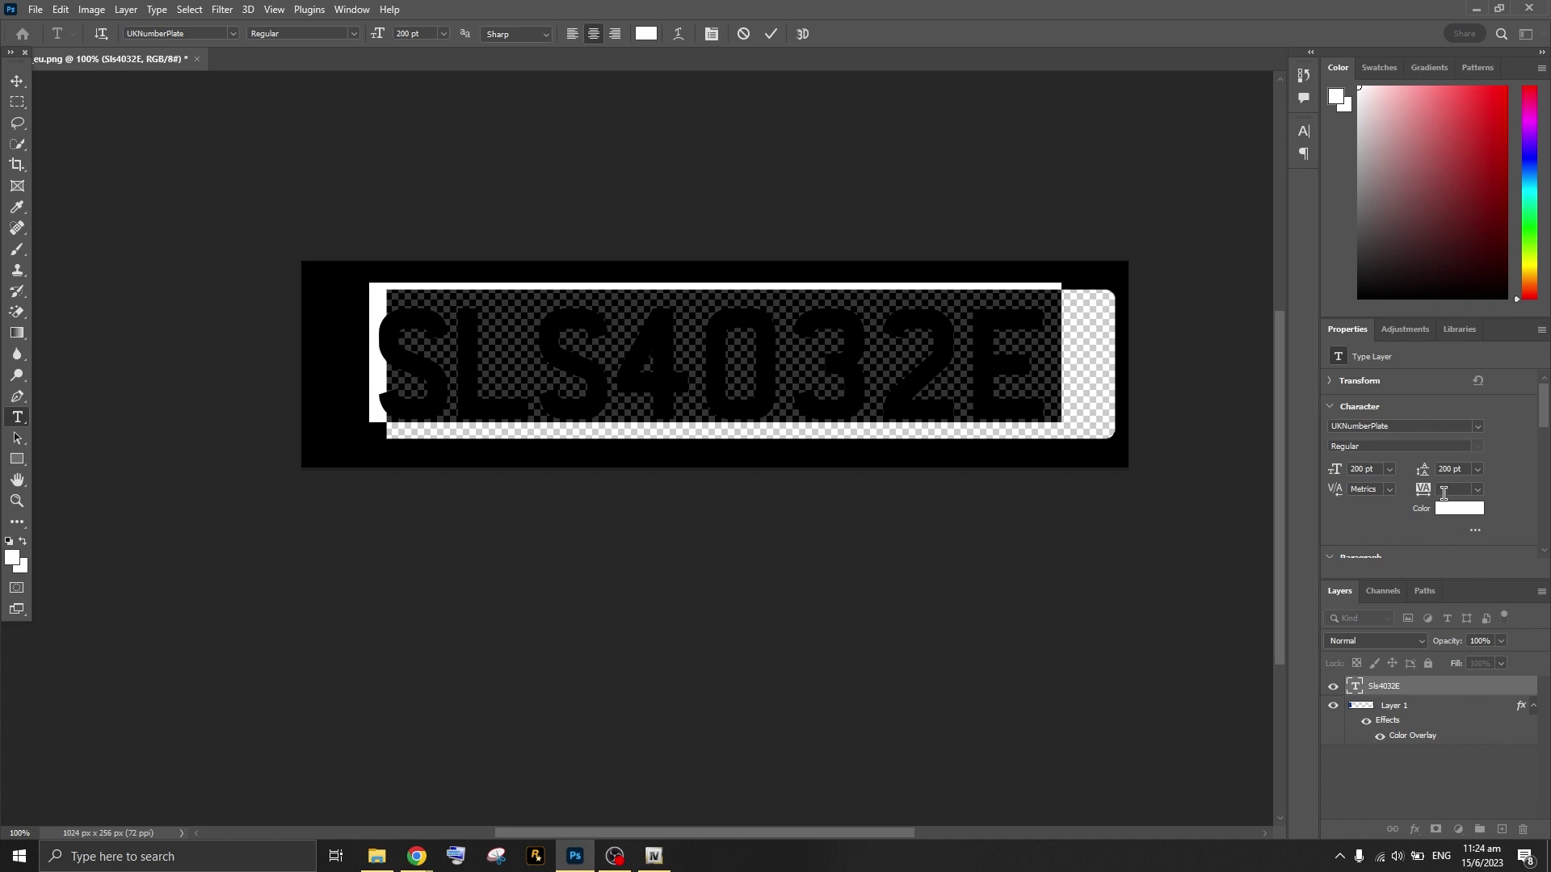
pyautogui.press('Return')
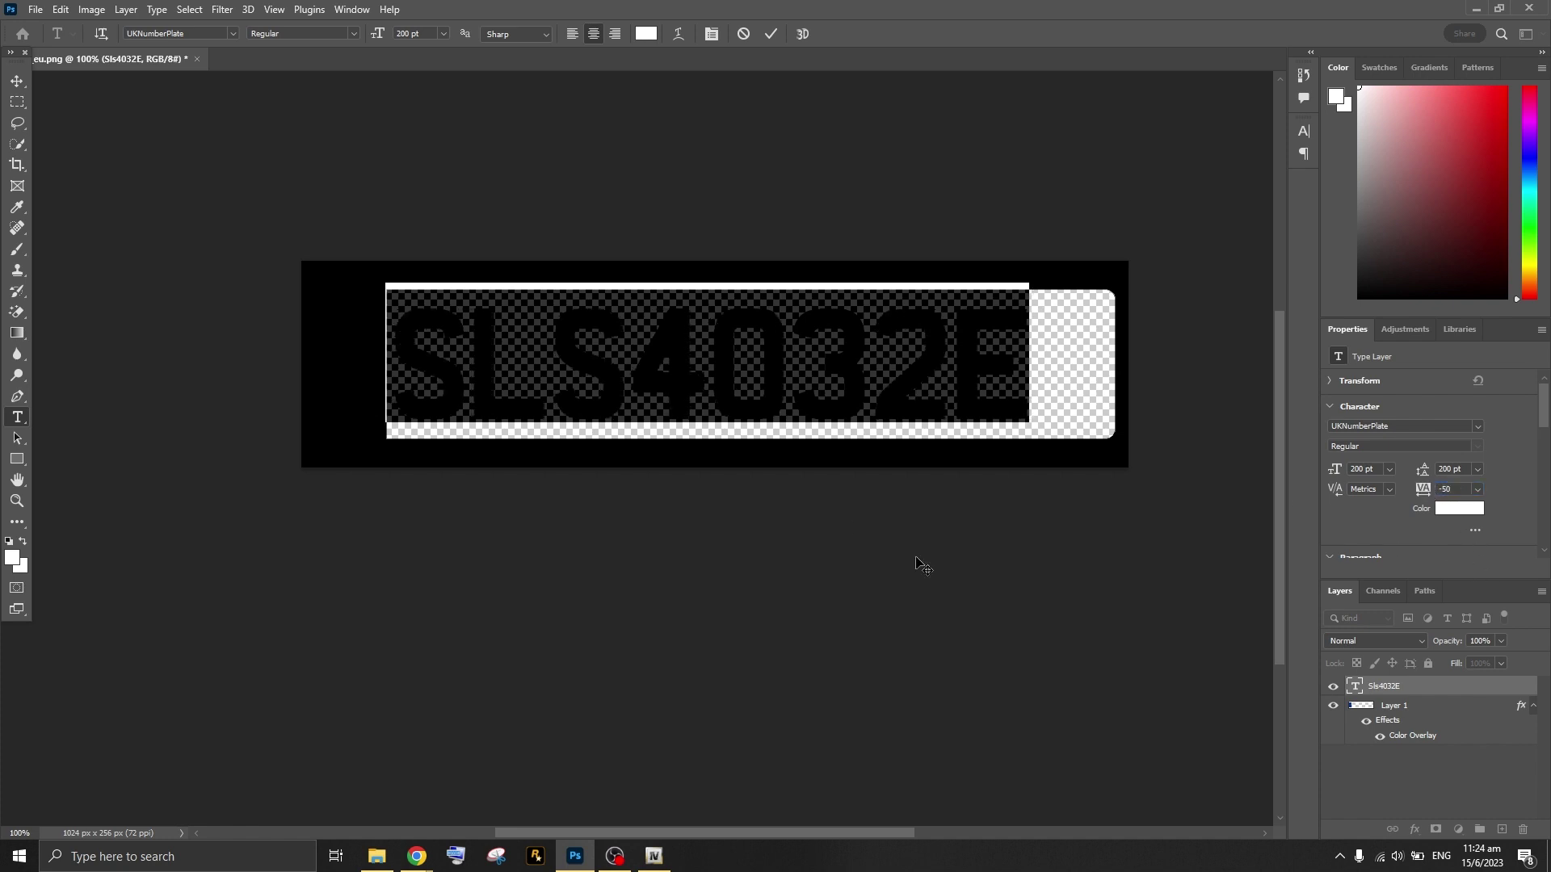
# - Widen S4 and 2E to 50 tracking and tighten 4032 to -50
pyautogui.moveTo(546, 380); pyautogui.dragTo(708, 383)
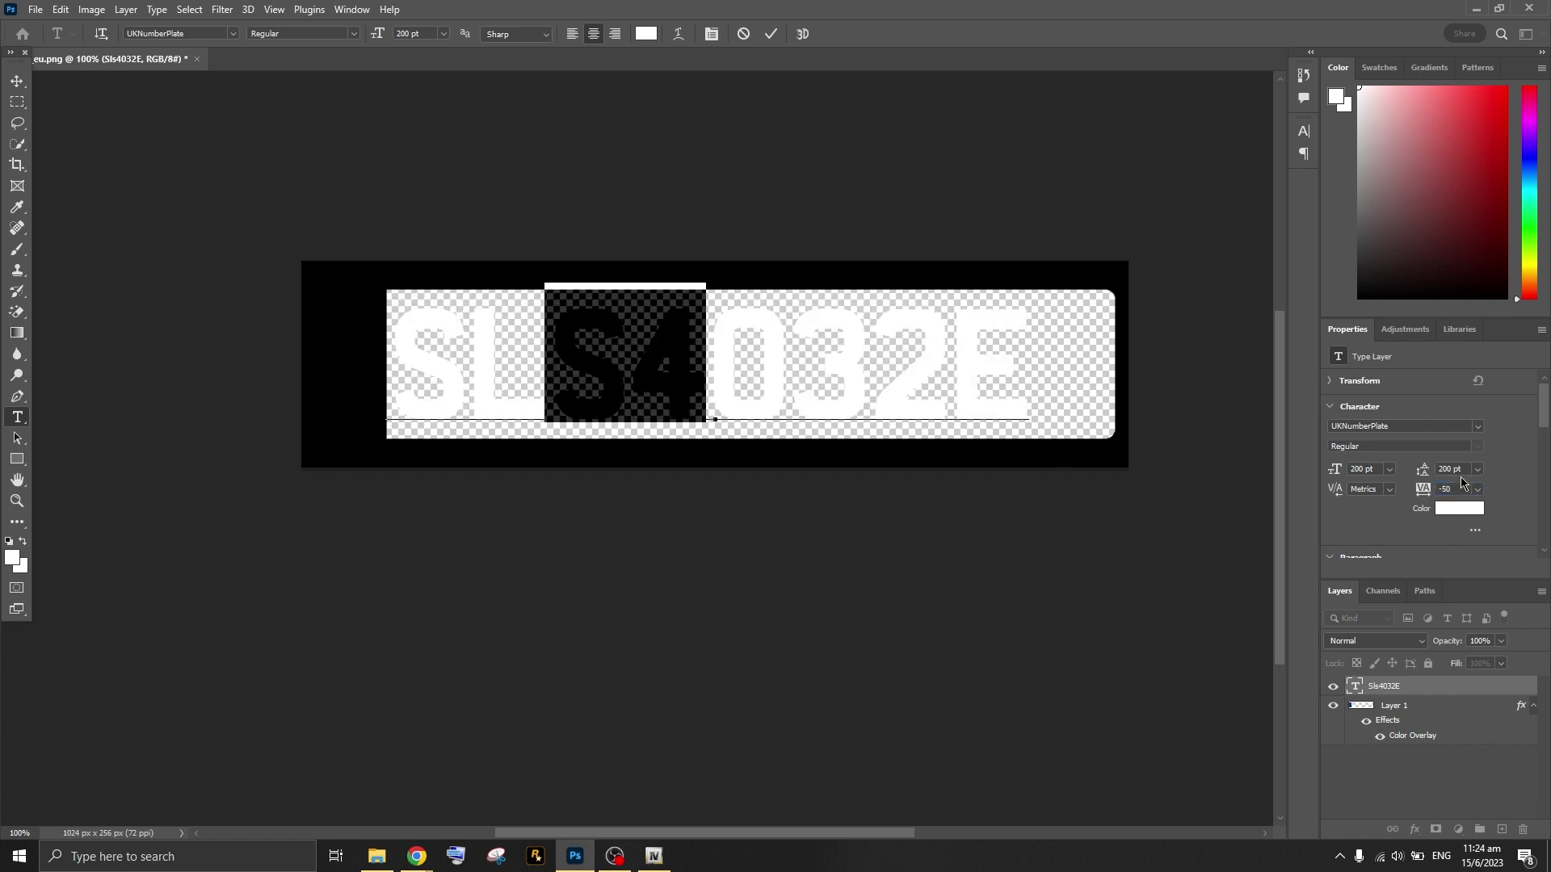
pyautogui.write('50')
pyautogui.press('Return')
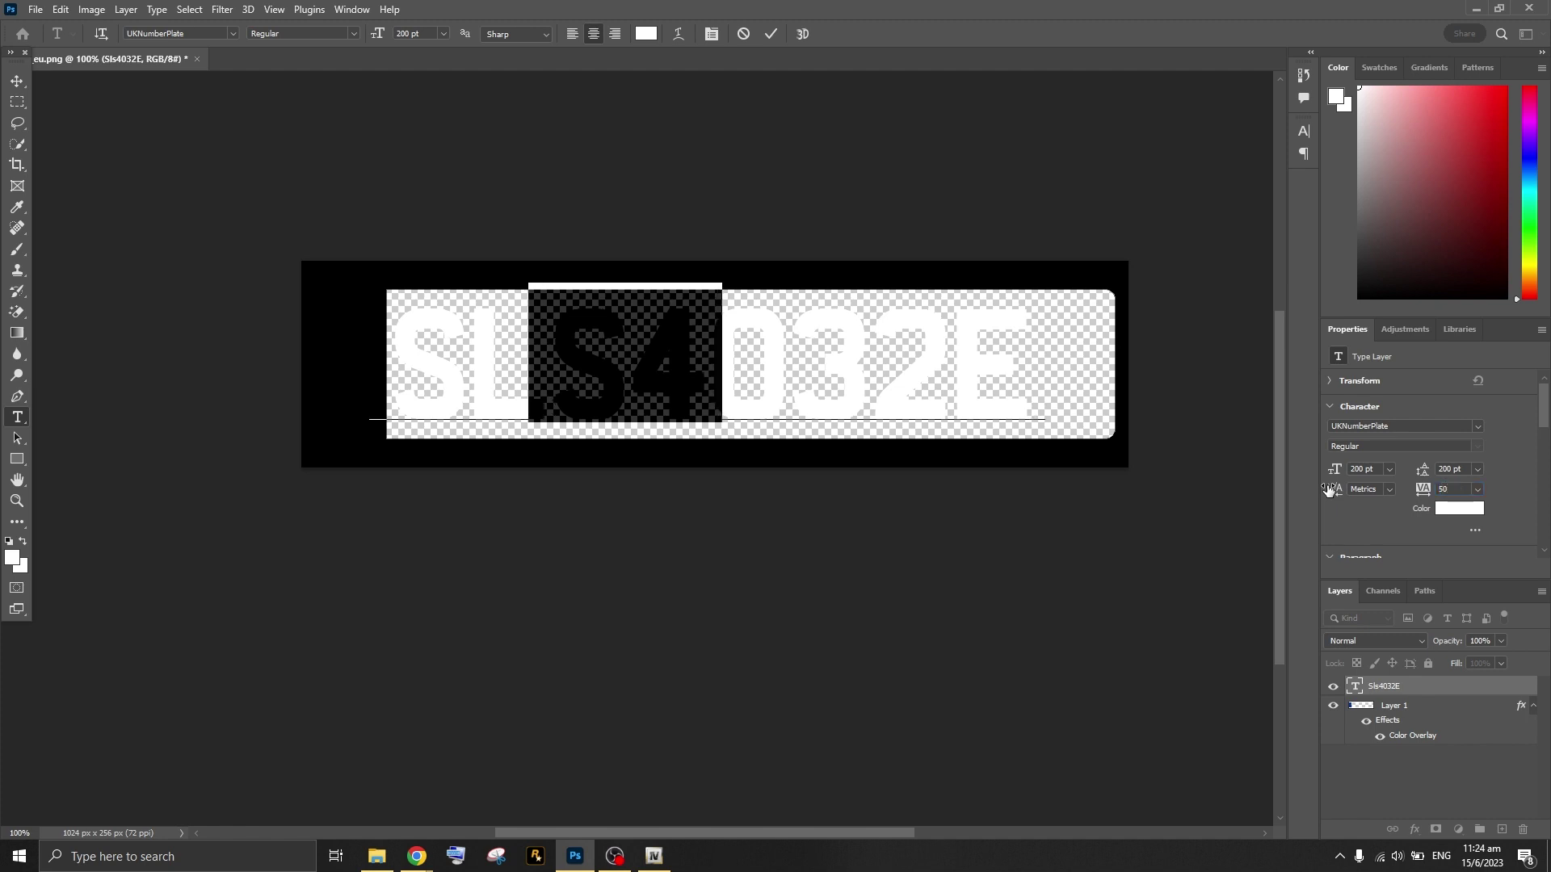
pyautogui.moveTo(886, 355); pyautogui.dragTo(1060, 365)
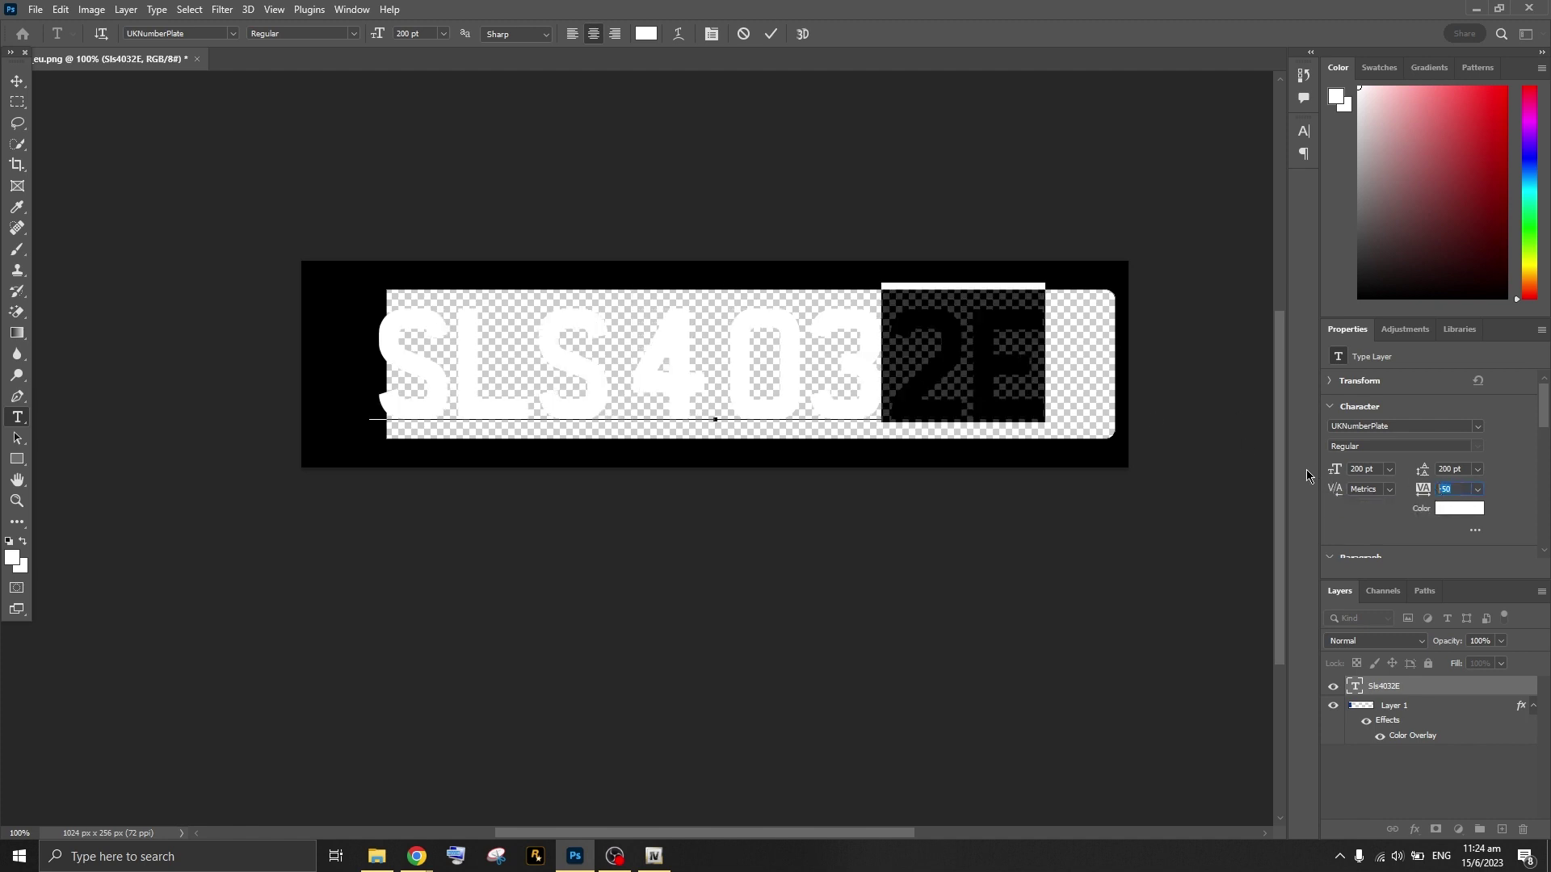
pyautogui.write('50')
pyautogui.press('Return')
pyautogui.moveTo(617, 355); pyautogui.dragTo(968, 370)
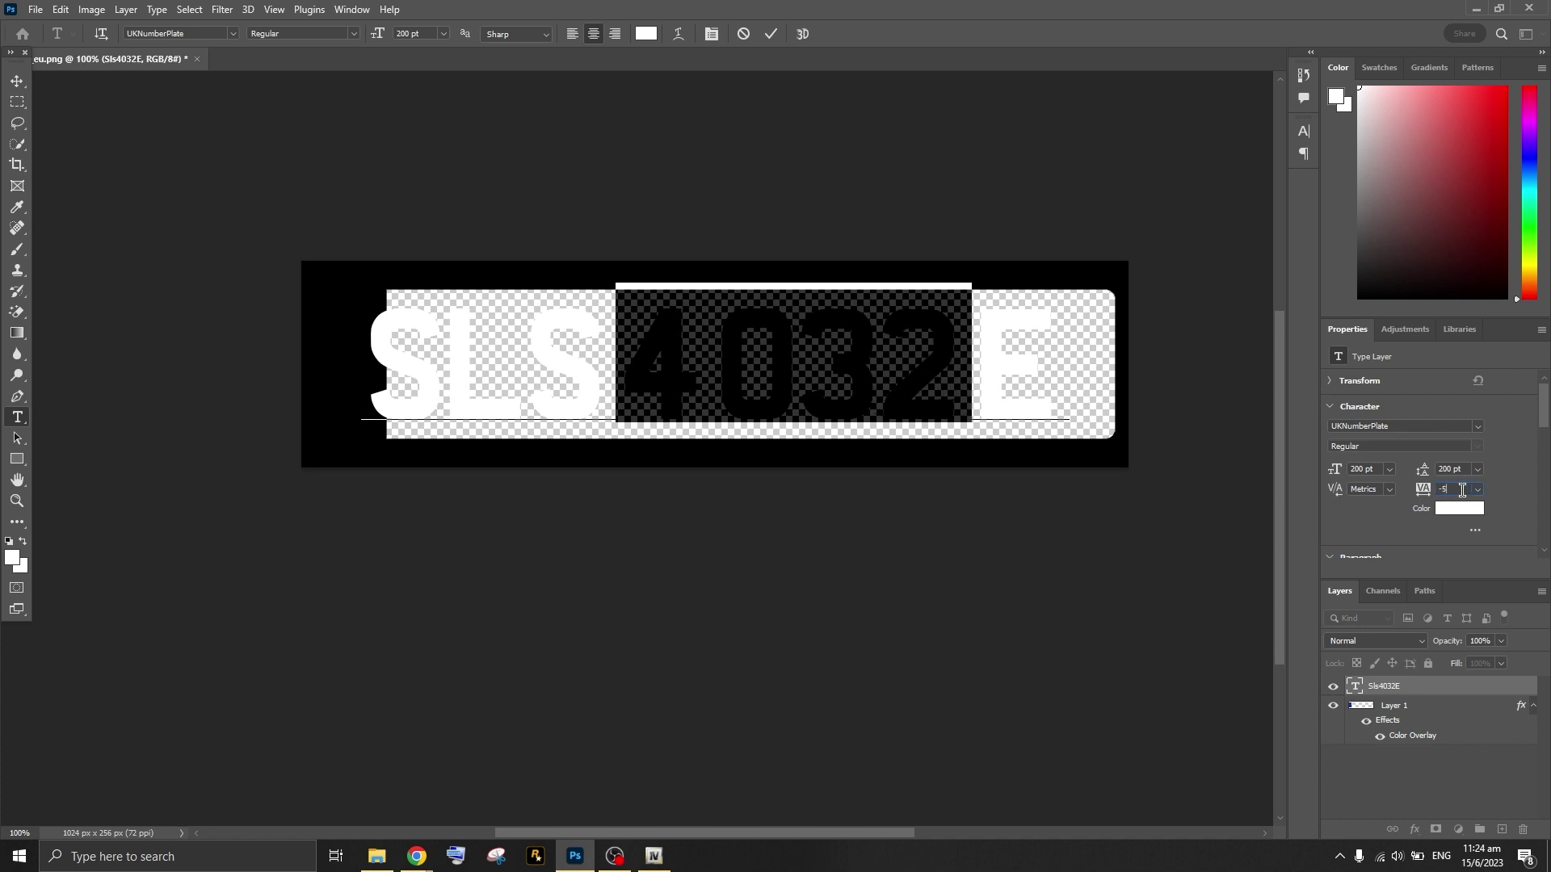
pyautogui.press('Return')
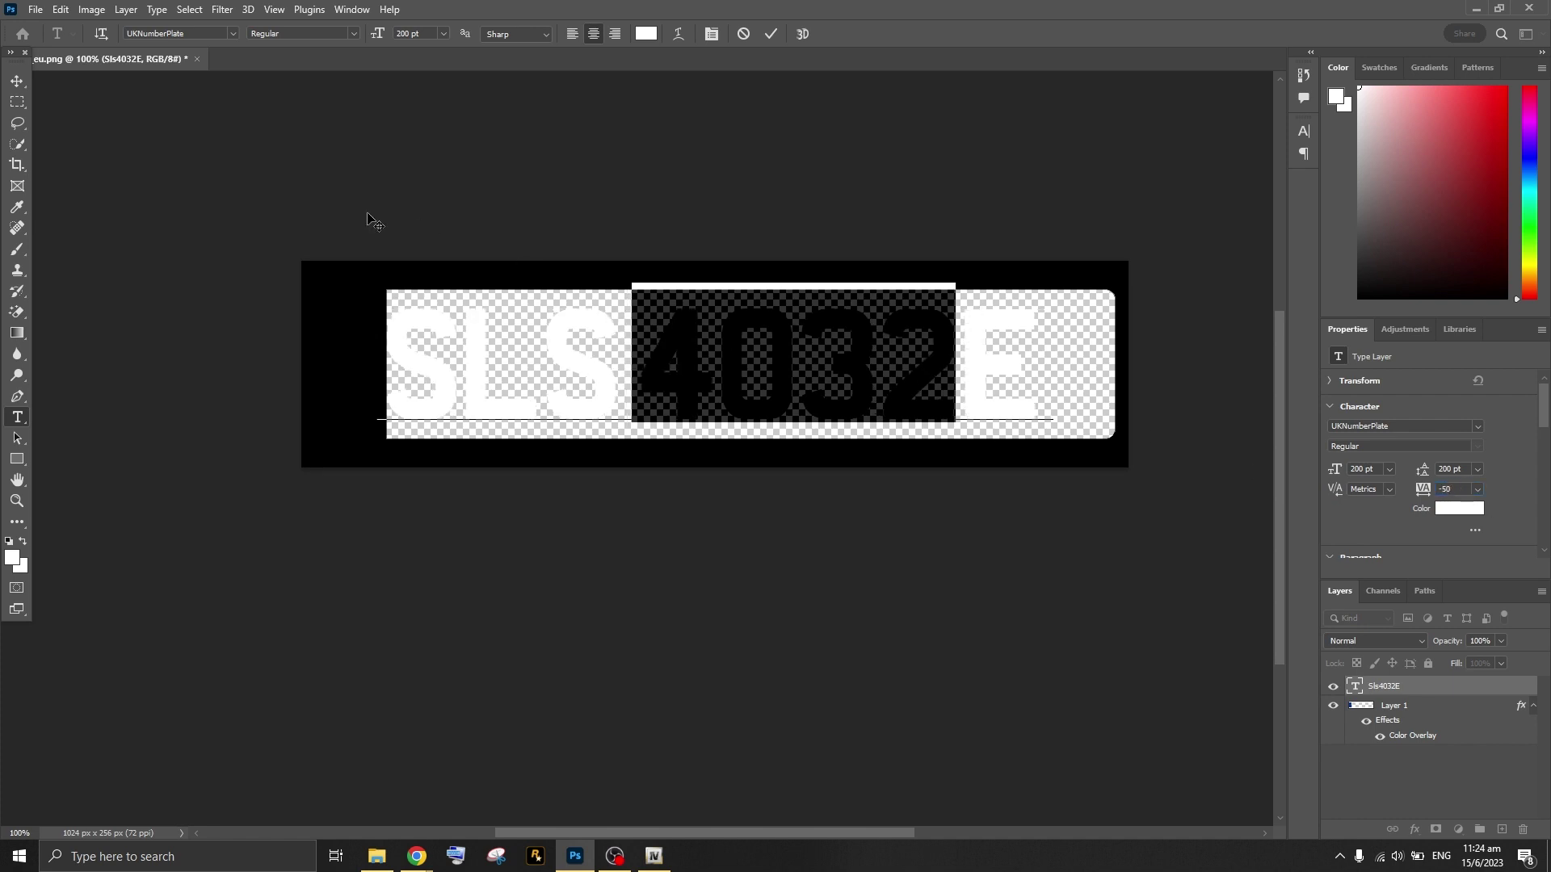
pyautogui.click(17, 102)
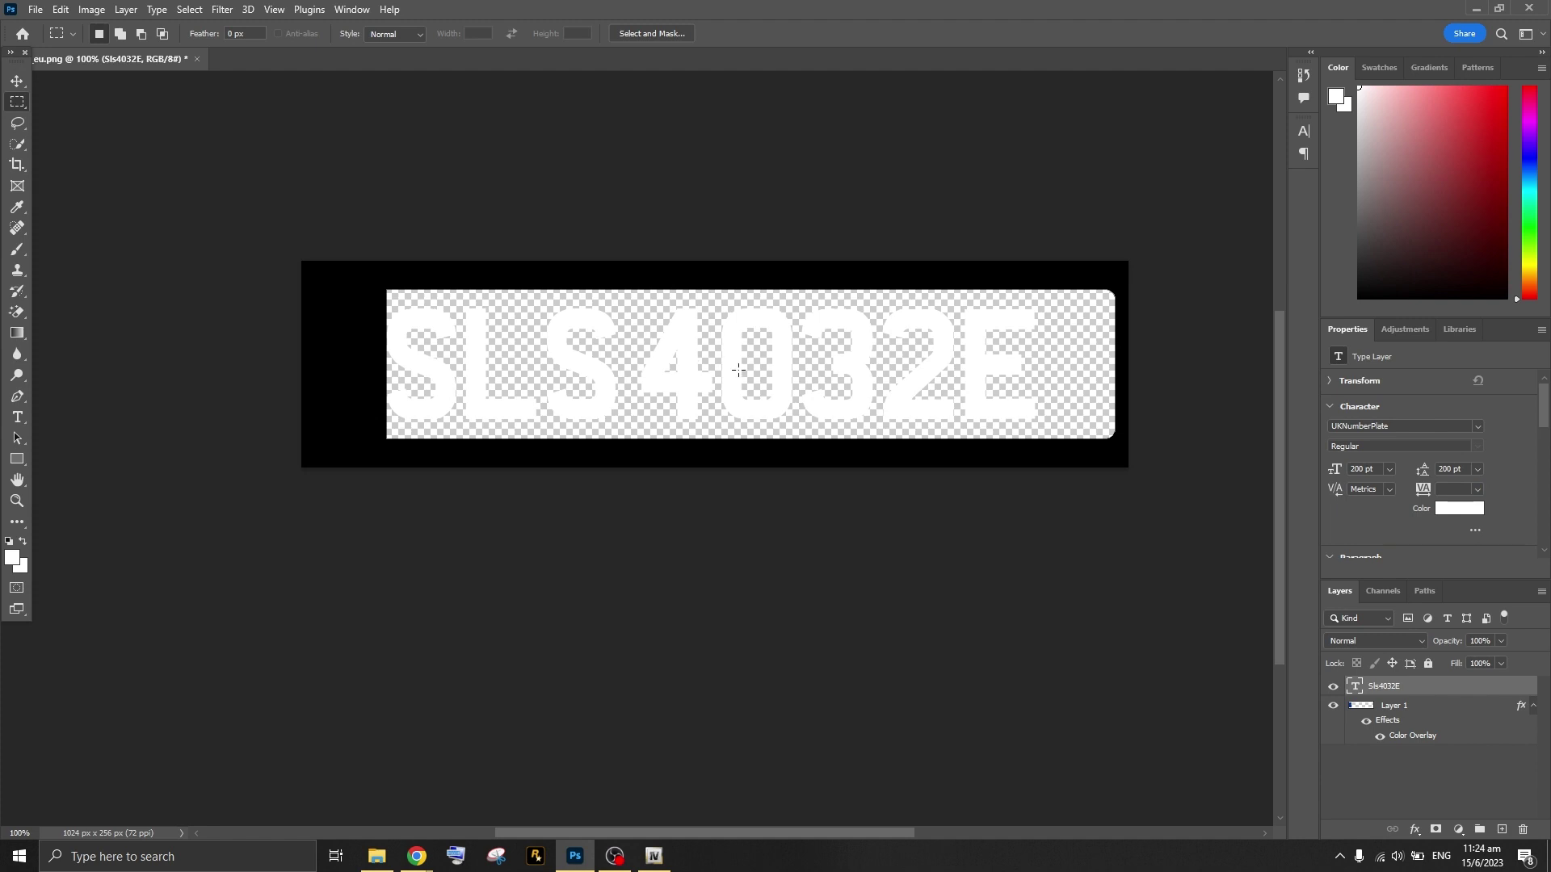
# - Shift the plate text 12 px left and paint Layer 1 solid black
pyautogui.press('v')
pyautogui.scroll(2, 699, 343)
pyautogui.moveTo(755, 356); pyautogui.dragTo(744, 351)
pyautogui.scroll(-4, 744, 349)
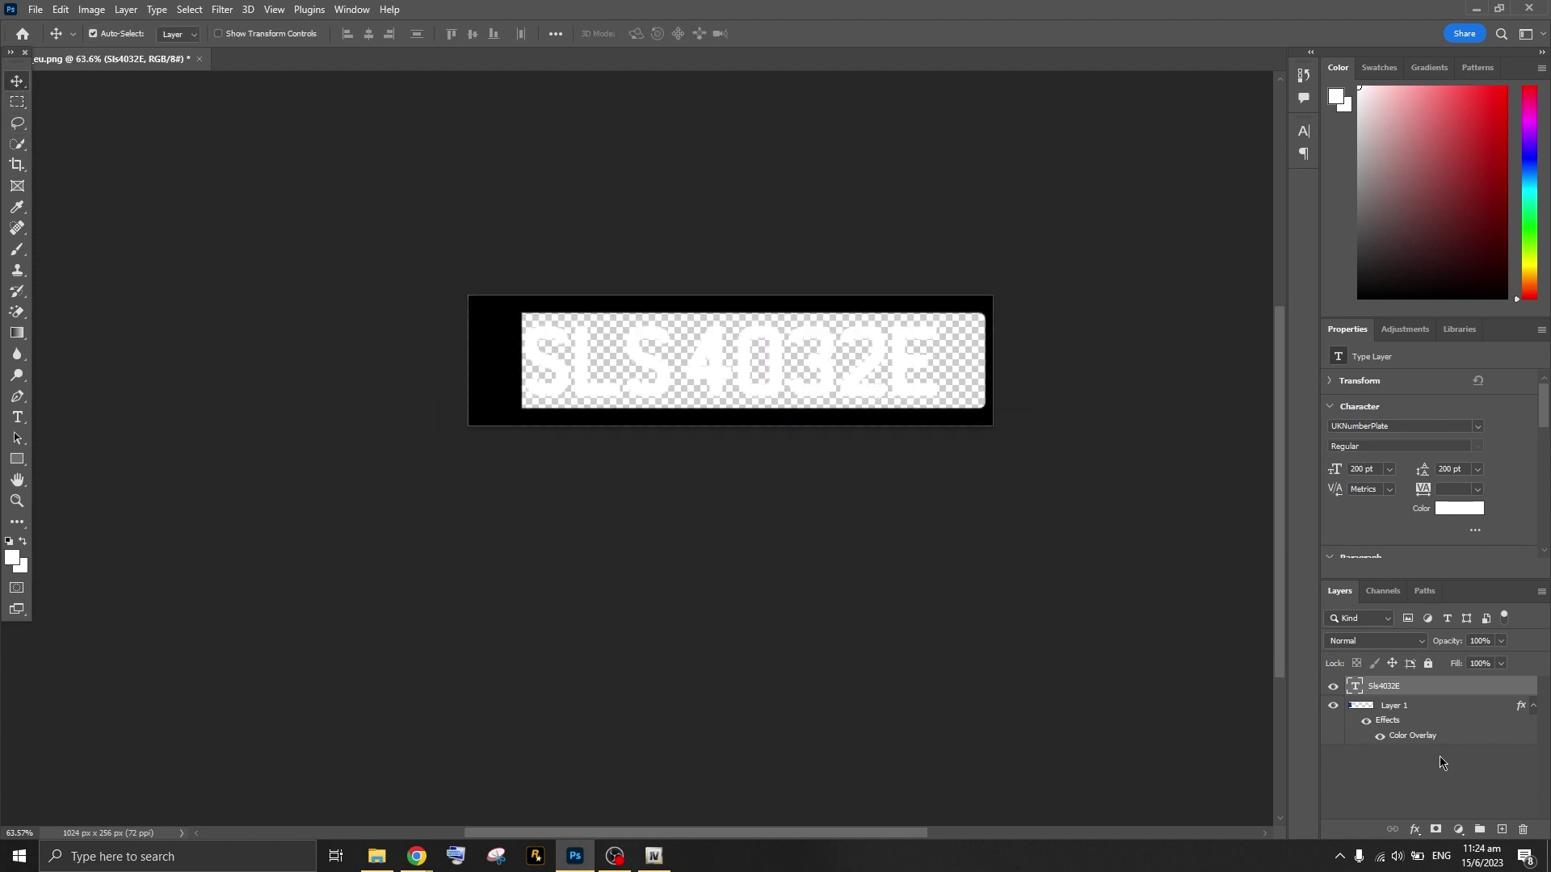
pyautogui.click(1440, 708)
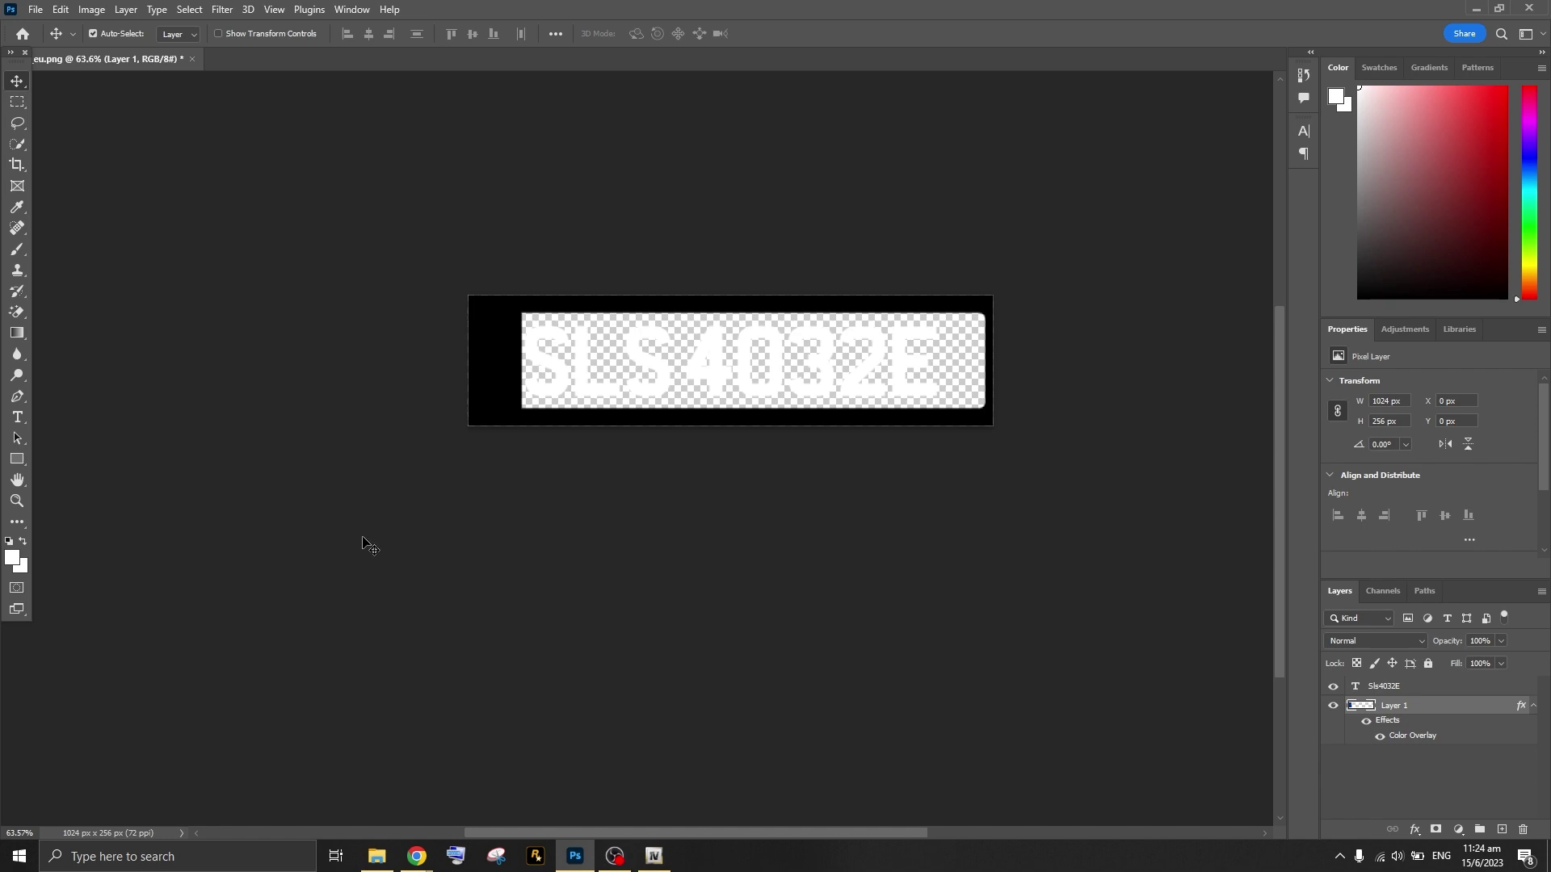
pyautogui.click(18, 250)
pyautogui.moveTo(494, 360)
pyautogui.mouseDown()
pyautogui.moveTo(889, 385)
pyautogui.moveTo(808, 386)
pyautogui.mouseUp()
pyautogui.scroll(-6, 637, 413)
pyautogui.scroll(5, 509, 340)
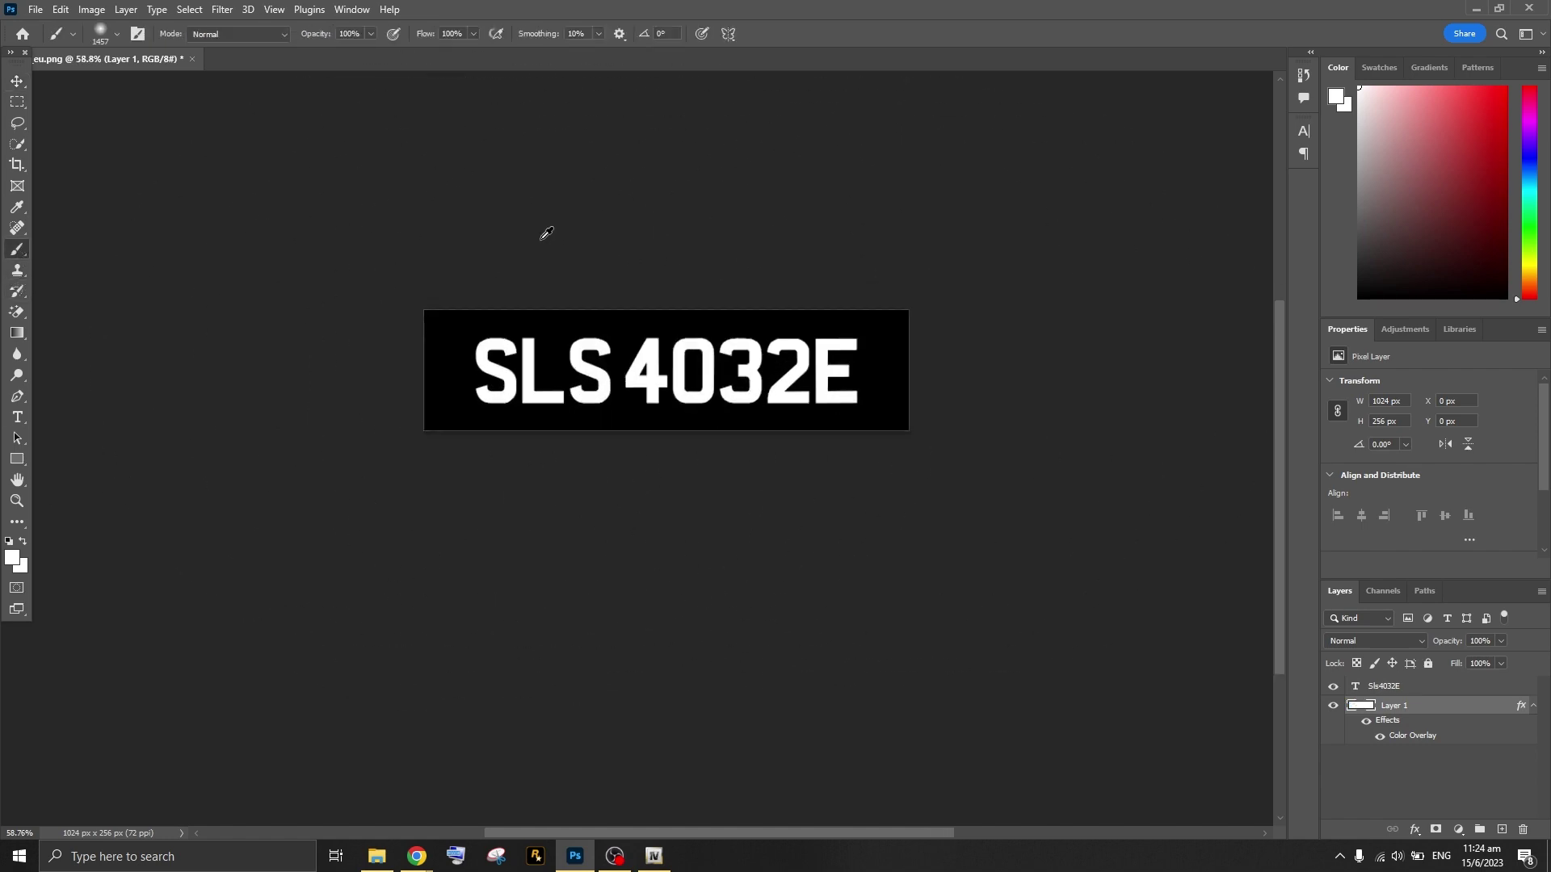
# - Quick Export the plate as a PNG named plate_eu
pyautogui.click(35, 10)
pyautogui.moveTo(146, 259)
pyautogui.click(309, 258)
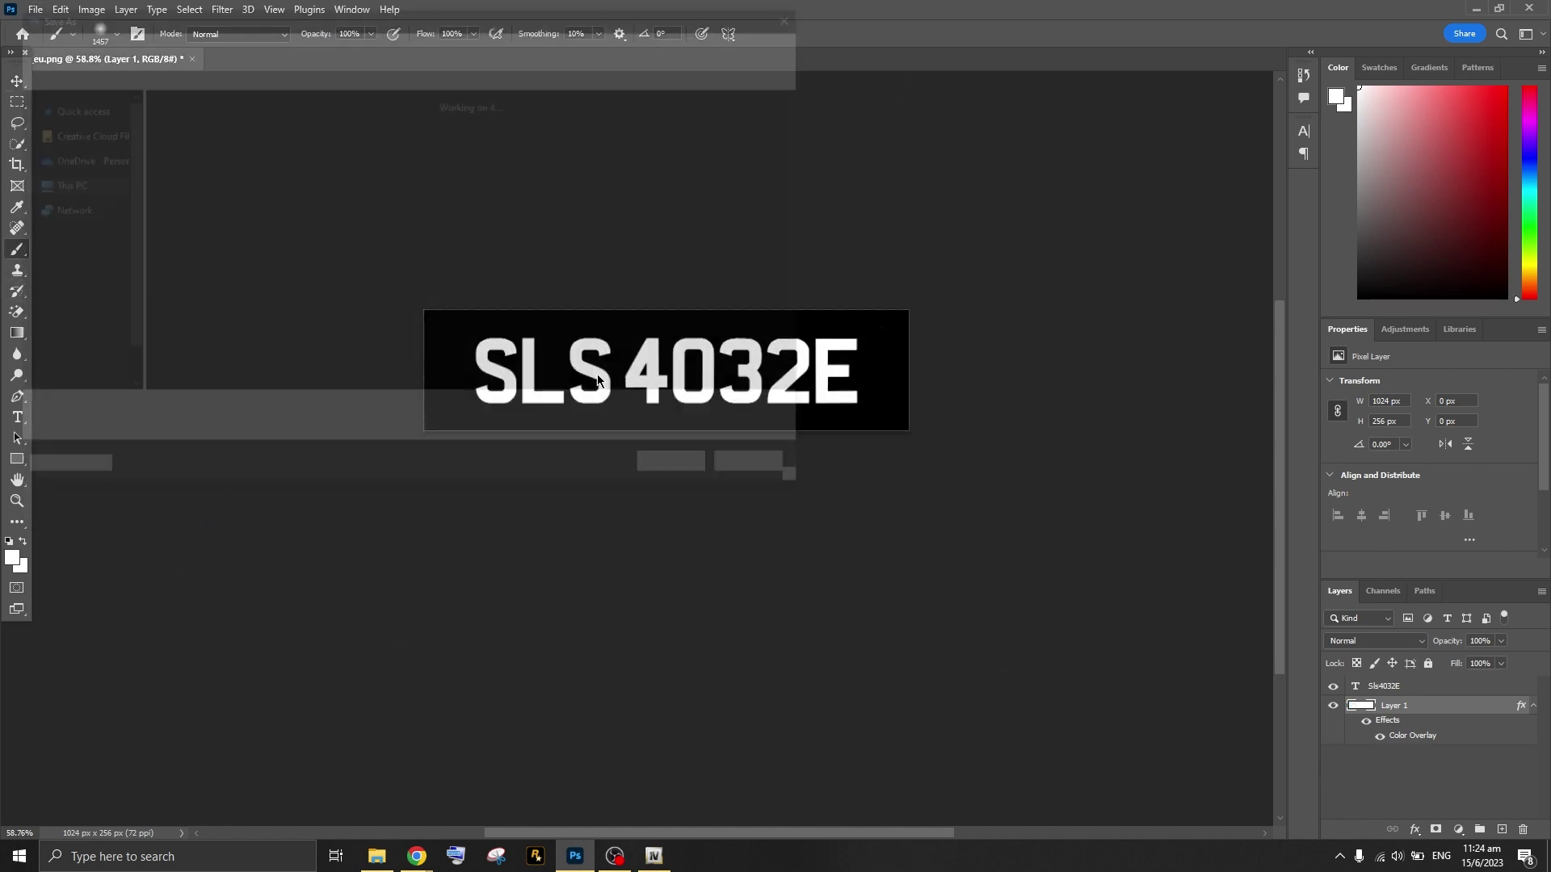
pyautogui.click(669, 470)
# - Overwrite plate_eu.png, then load it as lotelise190.ytd's new plate_eu texture
pyautogui.click(805, 429)
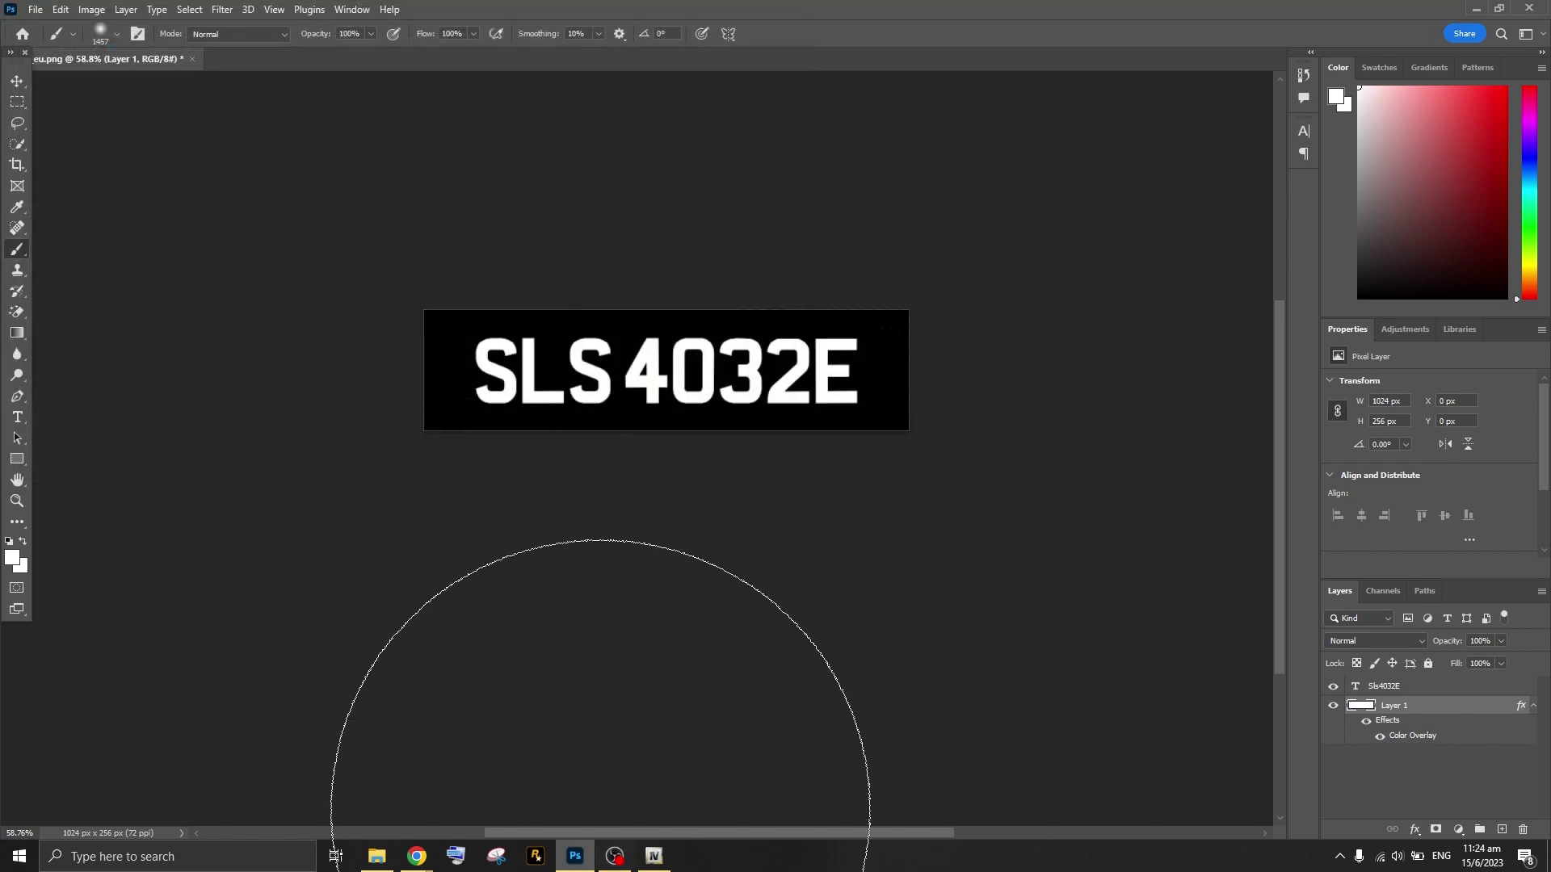
pyautogui.click(654, 856)
pyautogui.doubleClick(314, 212)
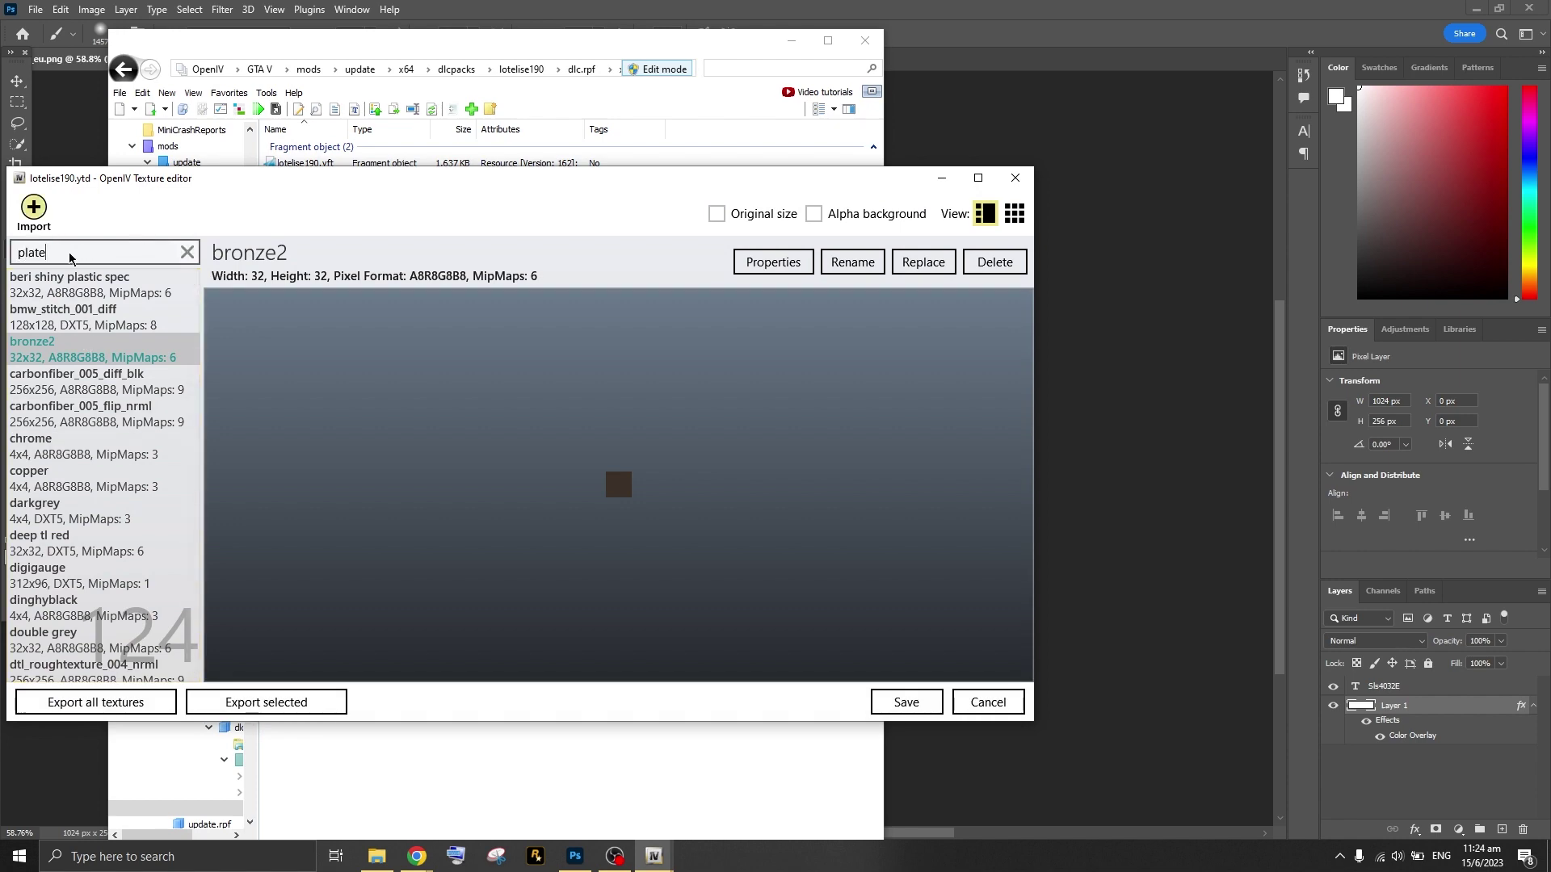
pyautogui.click(927, 264)
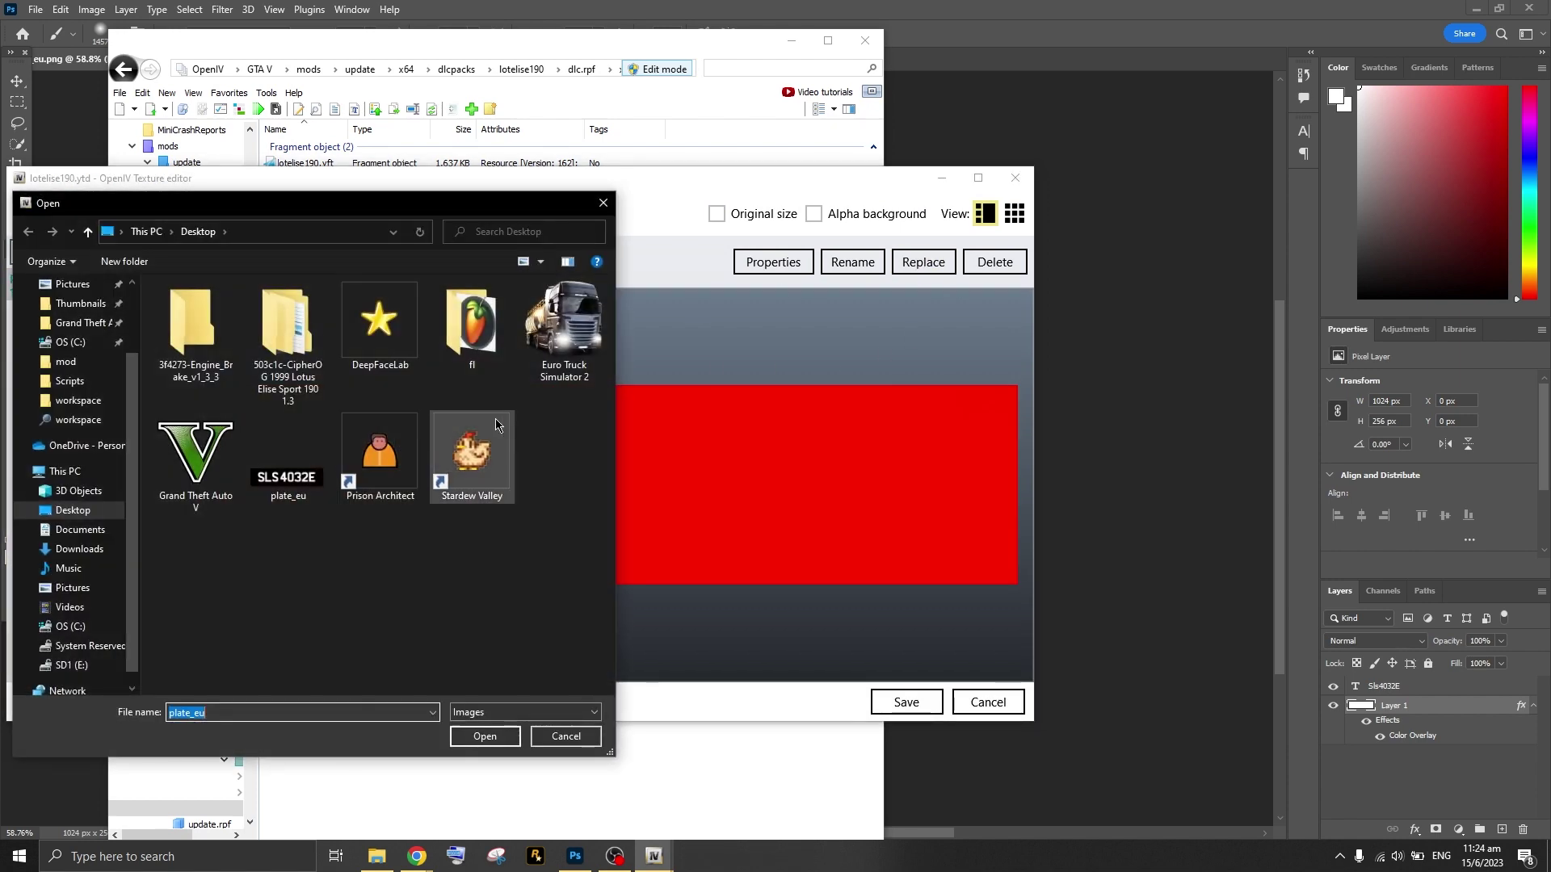
pyautogui.doubleClick(255, 449)
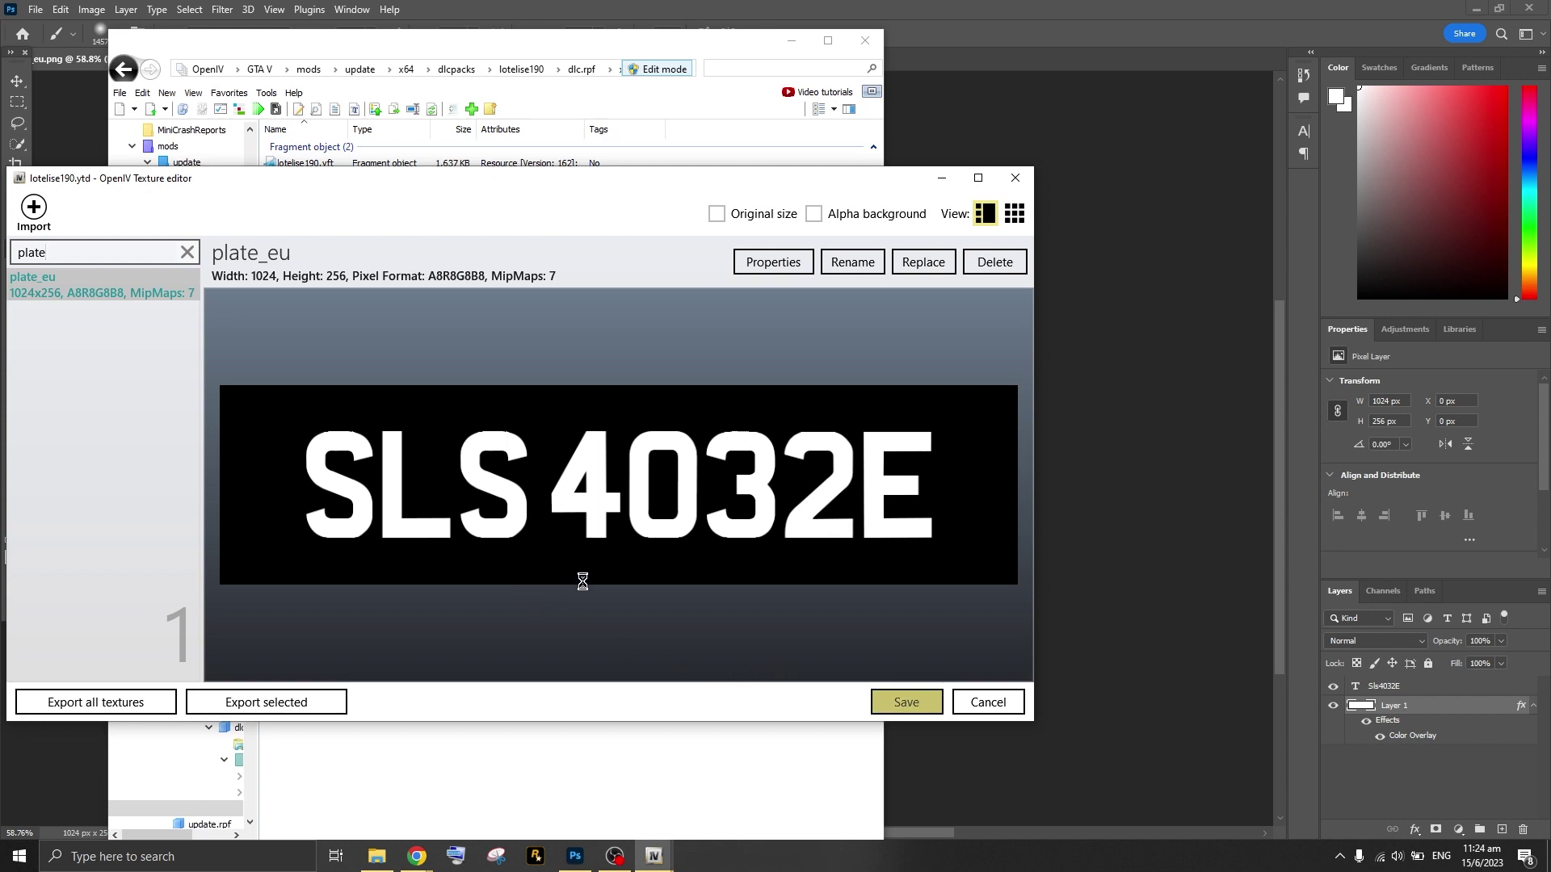
pyautogui.moveTo(420, 855)
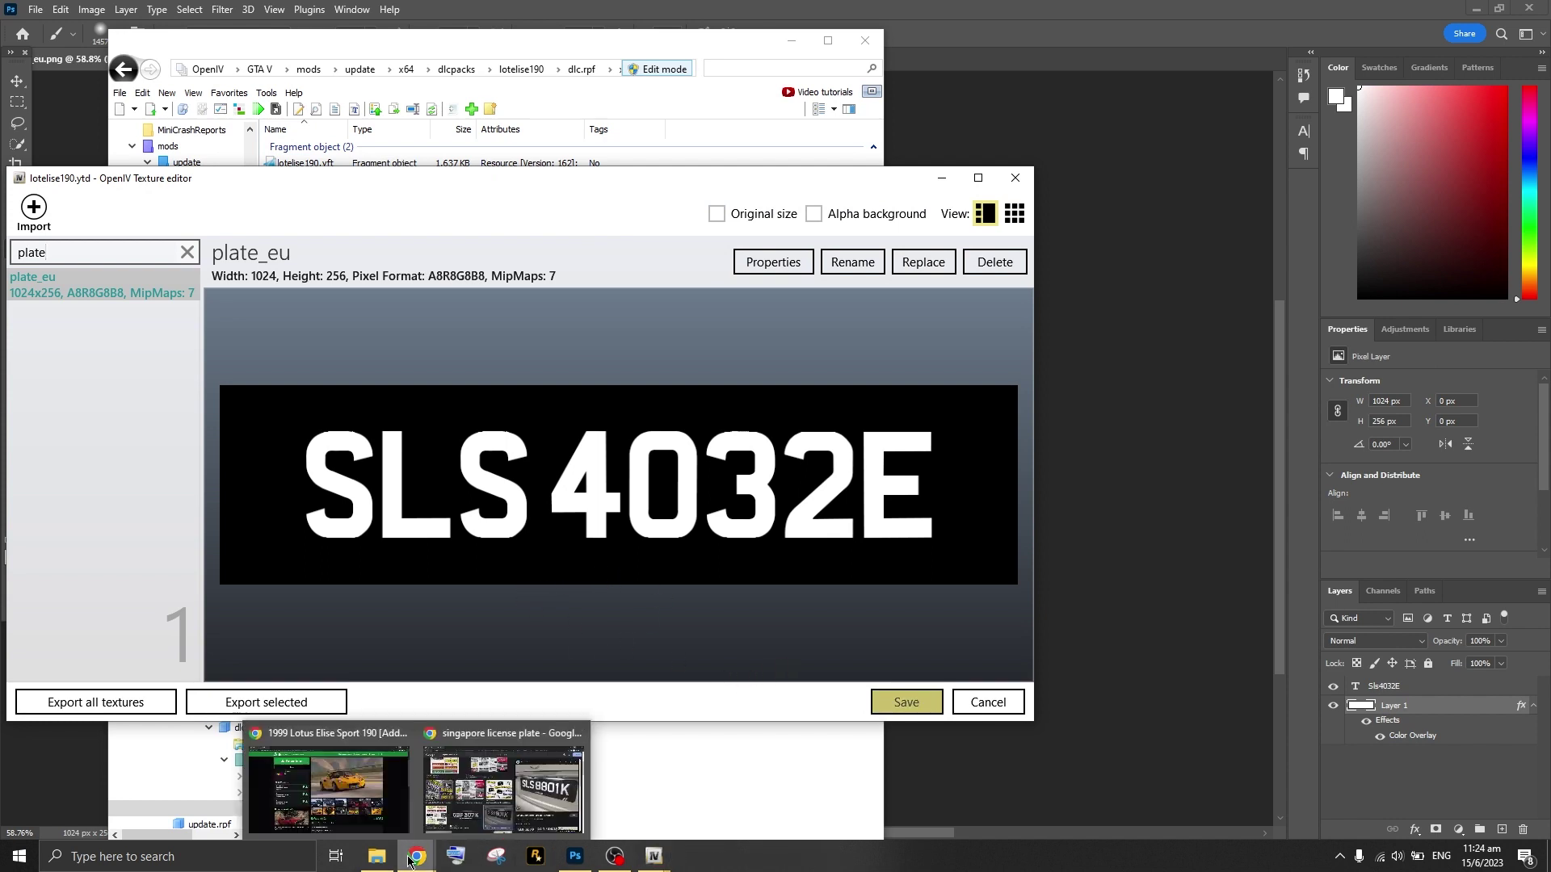
pyautogui.click(496, 783)
# - Orbit and zoom the lotelise190.yft model to view its black SLS4032E rear plate
pyautogui.click(1456, 13)
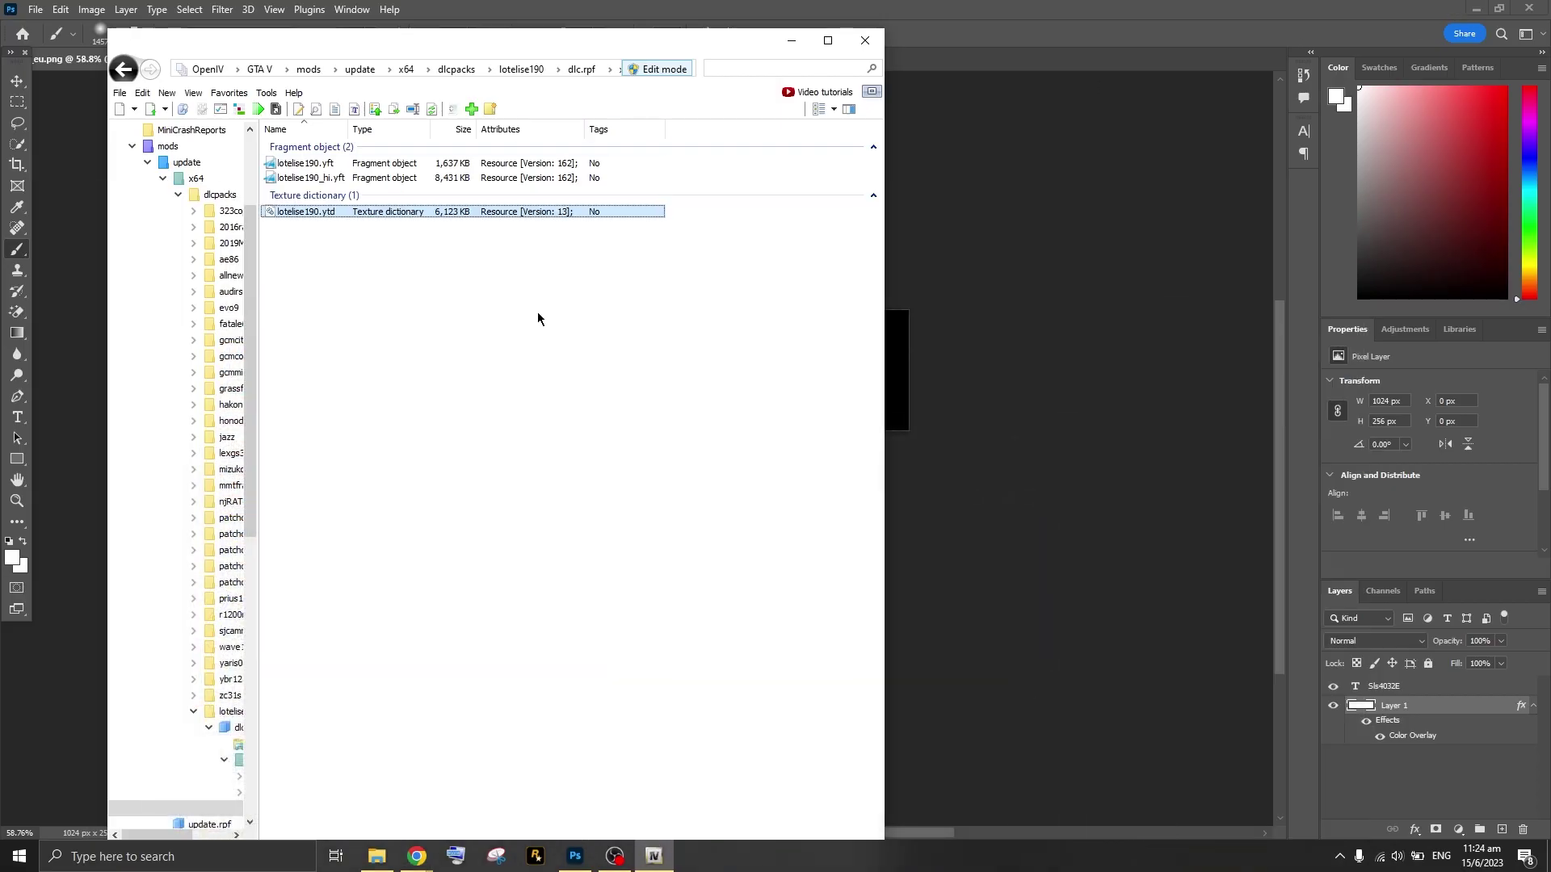
pyautogui.click(339, 164)
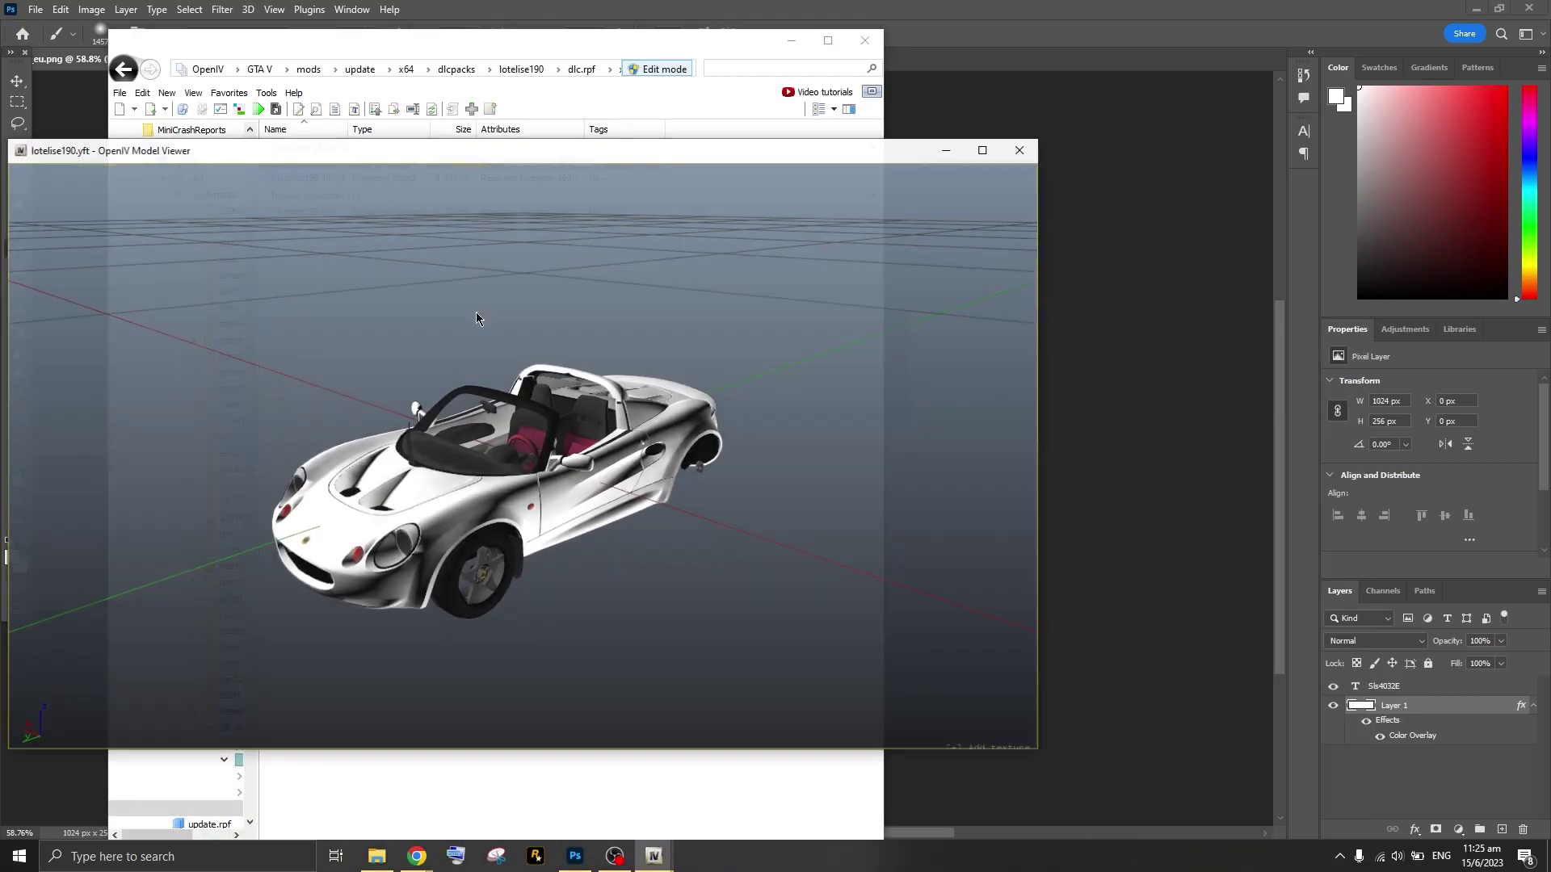
pyautogui.moveTo(478, 318); pyautogui.dragTo(655, 466)
pyautogui.scroll(4, 624, 443)
pyautogui.scroll(-3, 685, 496)
pyautogui.scroll(3, 656, 466)
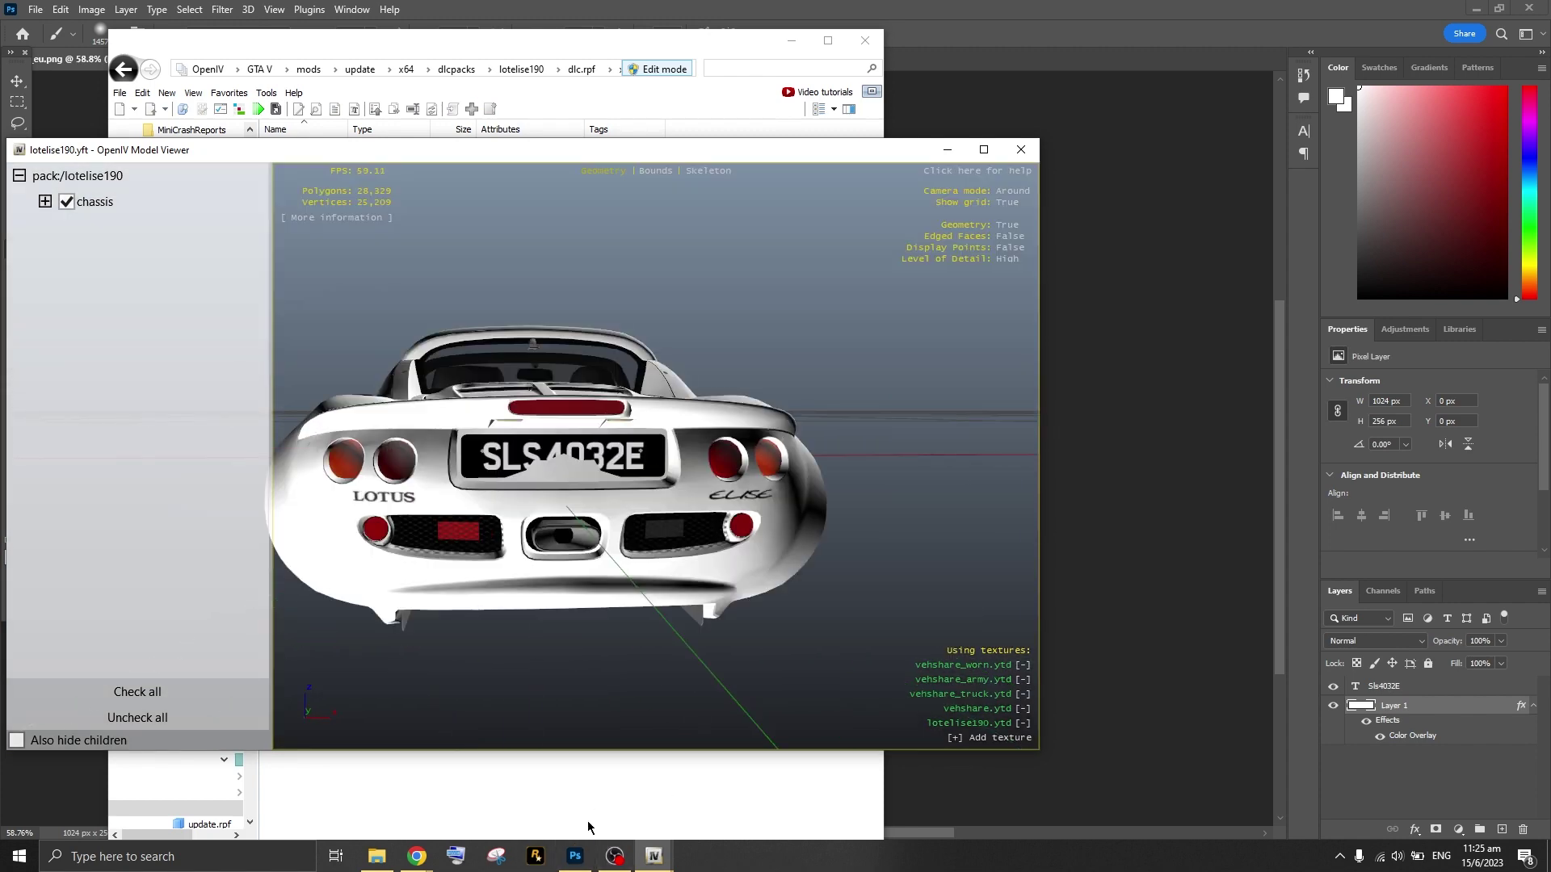
pyautogui.moveTo(618, 604); pyautogui.dragTo(612, 515)
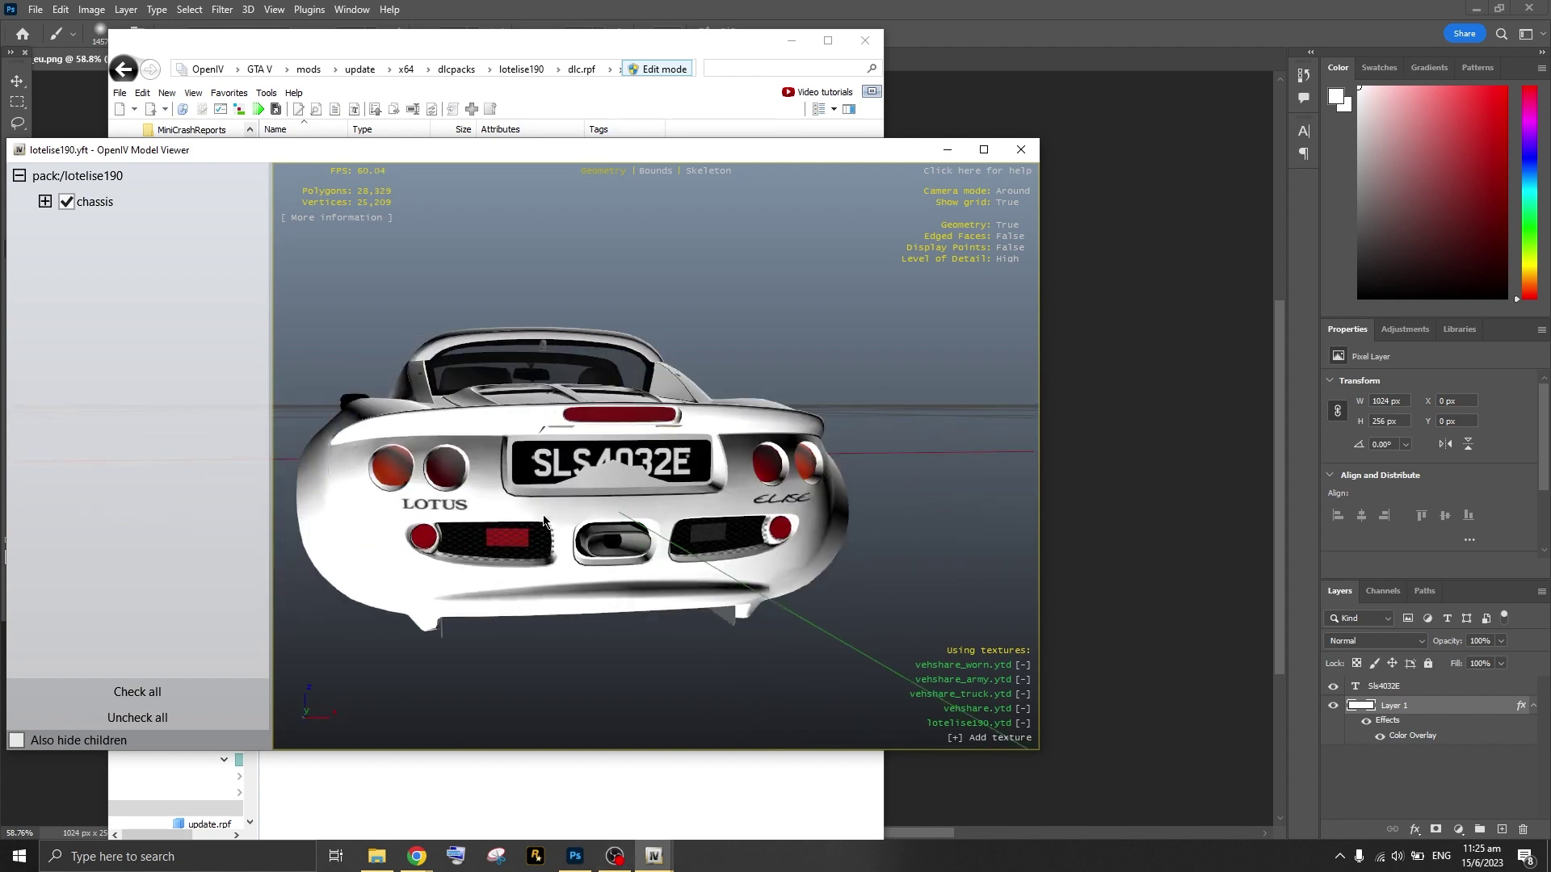
pyautogui.scroll(-3, 614, 515)
pyautogui.scroll(3, 618, 517)
pyautogui.moveTo(701, 547); pyautogui.dragTo(701, 590)
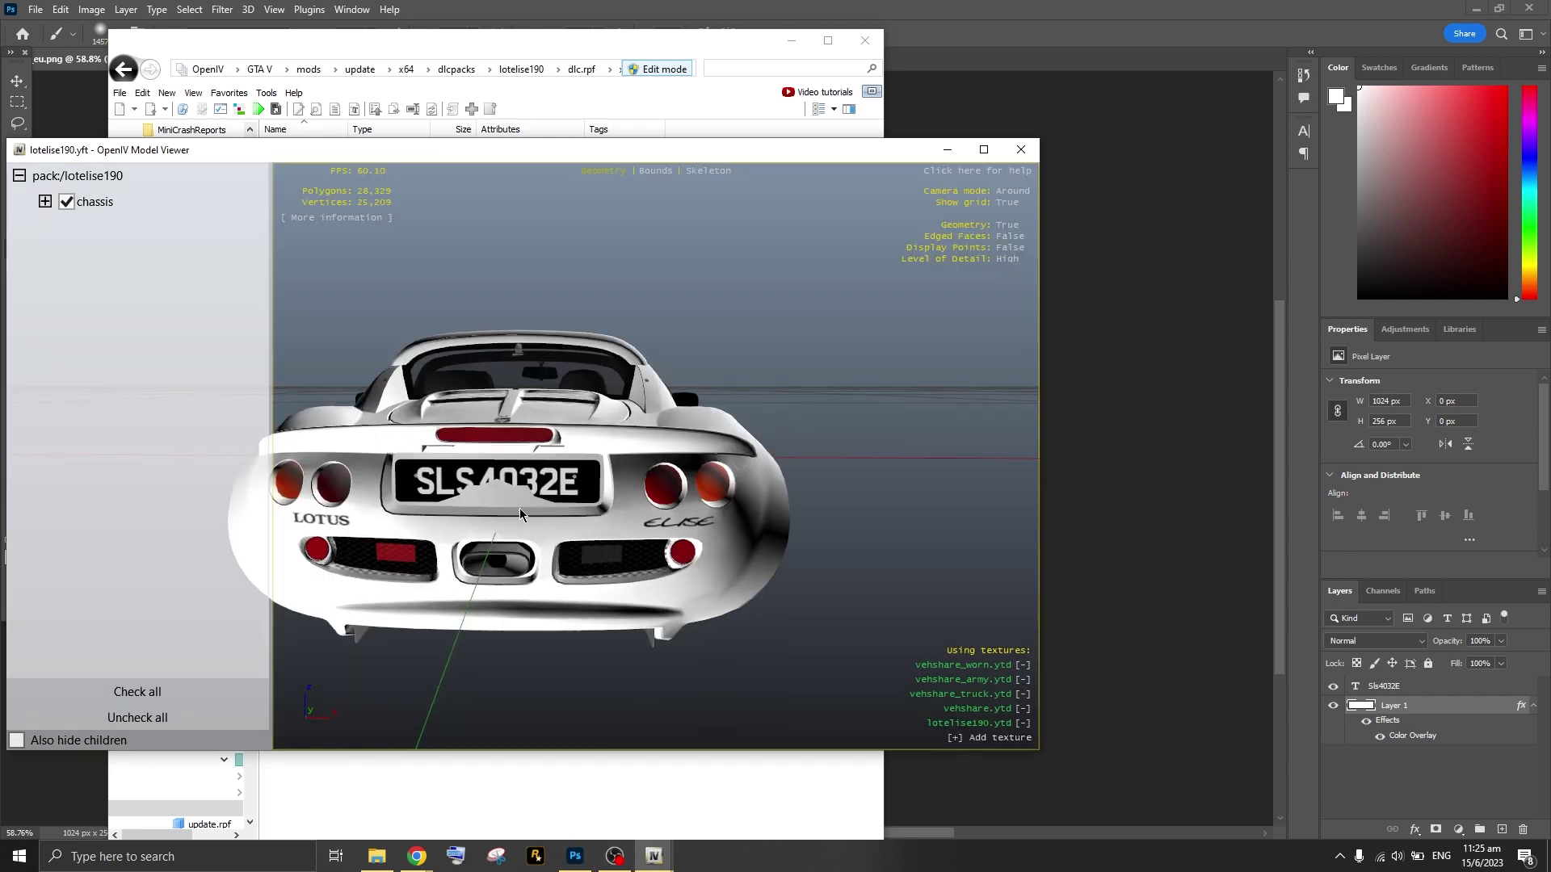
pyautogui.moveTo(520, 508); pyautogui.dragTo(519, 455)
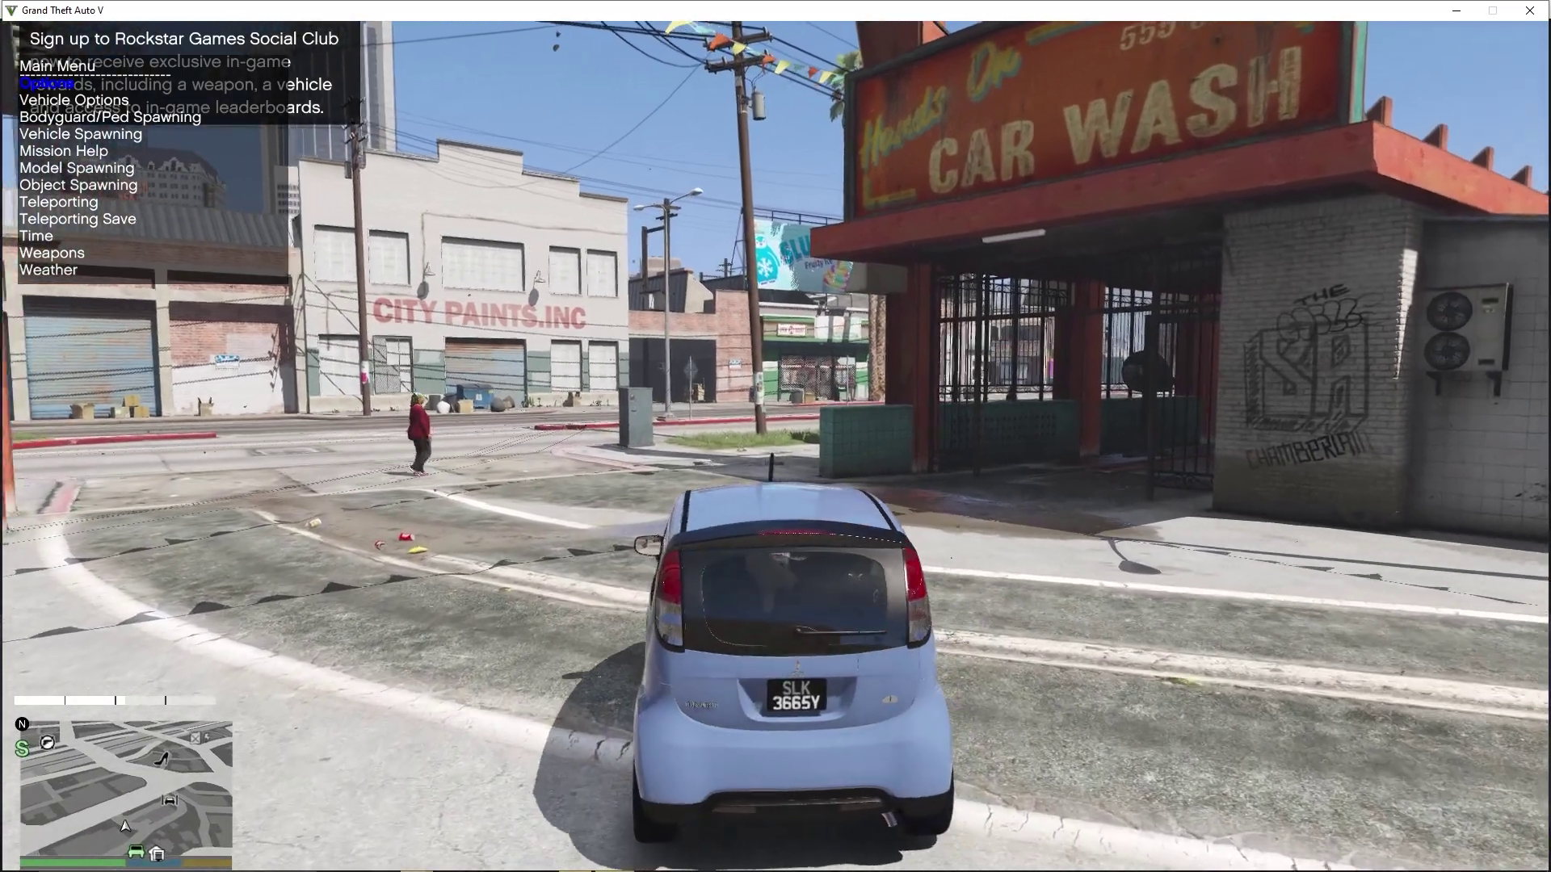
# - Spawn the Lotus Elise Sport 190 from the trainer's Added Vehicles Menu
pyautogui.press('KP_2')
pyautogui.press('KP_5')
pyautogui.press('KP_8')
pyautogui.press('KP_8')
pyautogui.press('KP_8')
pyautogui.press('KP_8')
pyautogui.press('KP_5')
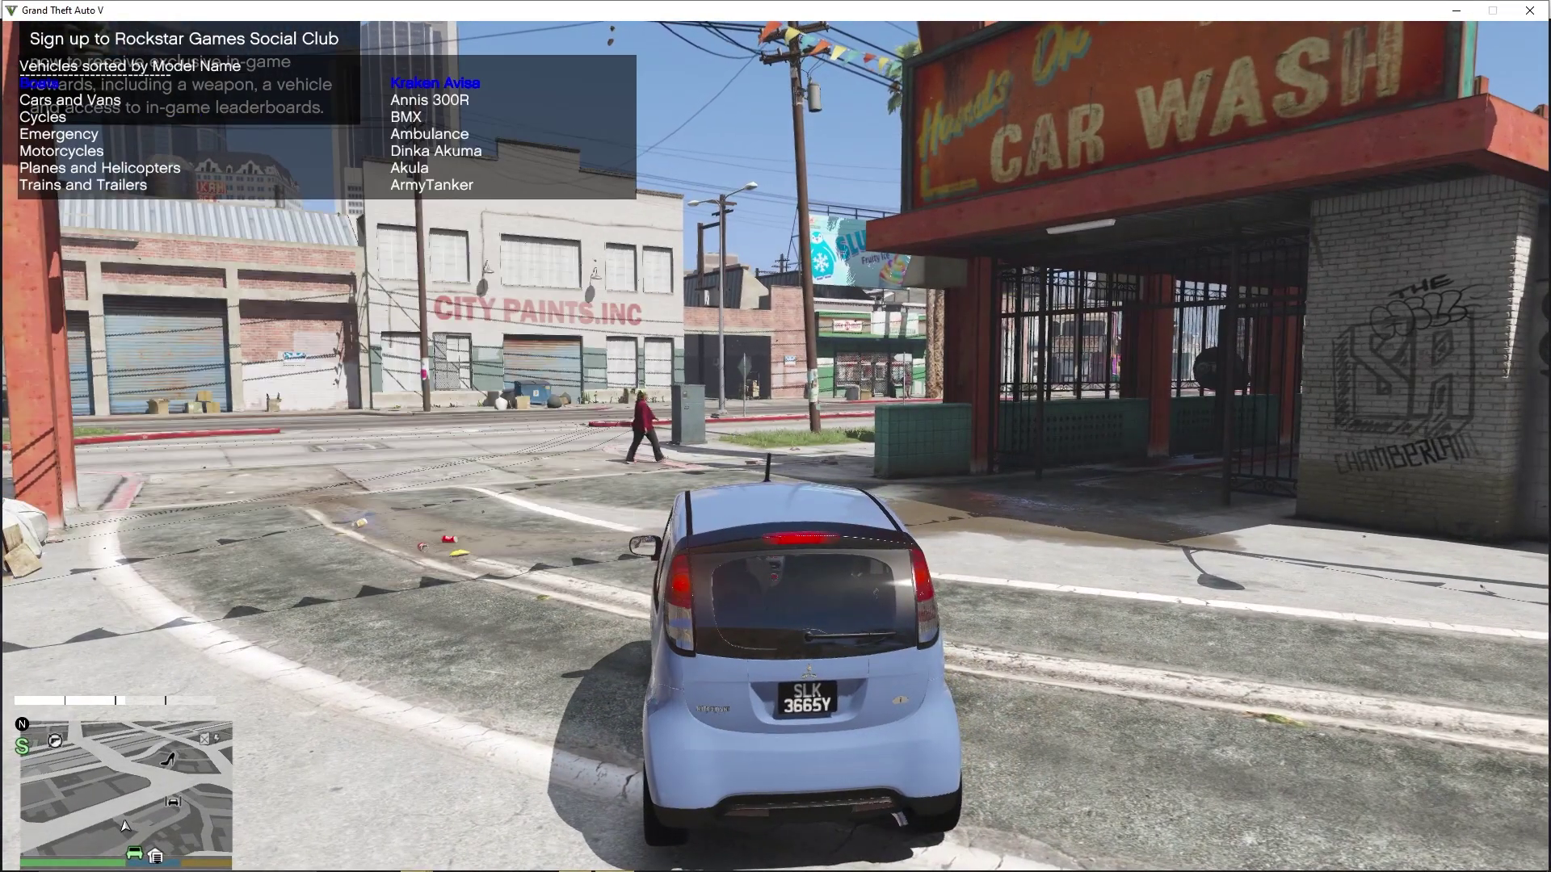
pyautogui.press('KP_0')
pyautogui.press('KP_2')
pyautogui.press('Return')
pyautogui.press('Down')
pyautogui.press('Down')
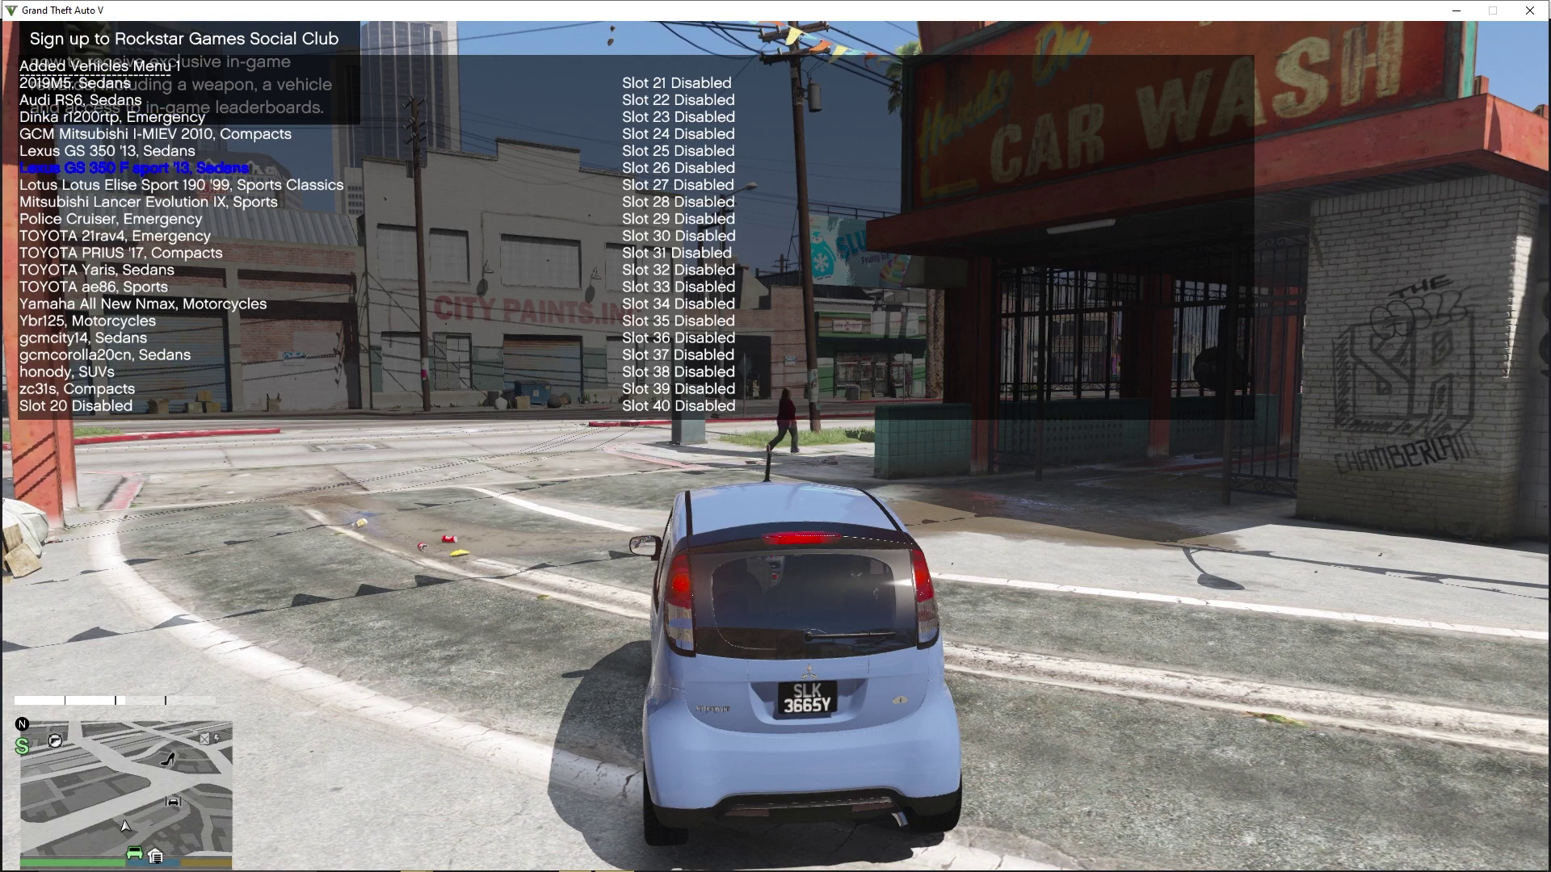
pyautogui.press('Down')
pyautogui.press('Return')
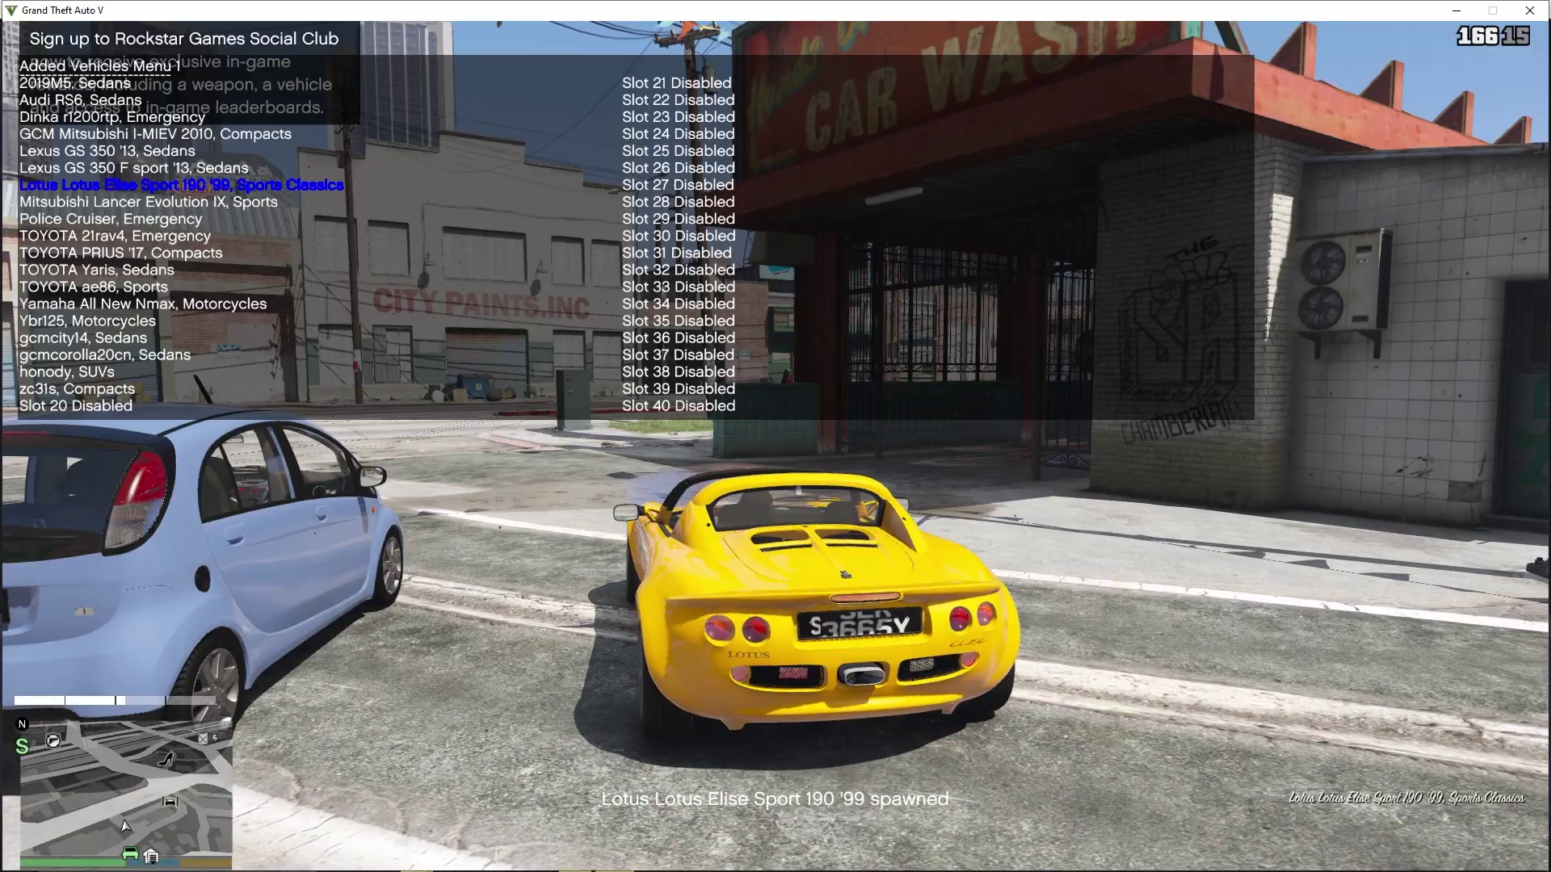
# - Drive the Lotus left past the blue car toward the grey electrical box
pyautogui.press('w')
pyautogui.press('a')
pyautogui.press('F3')
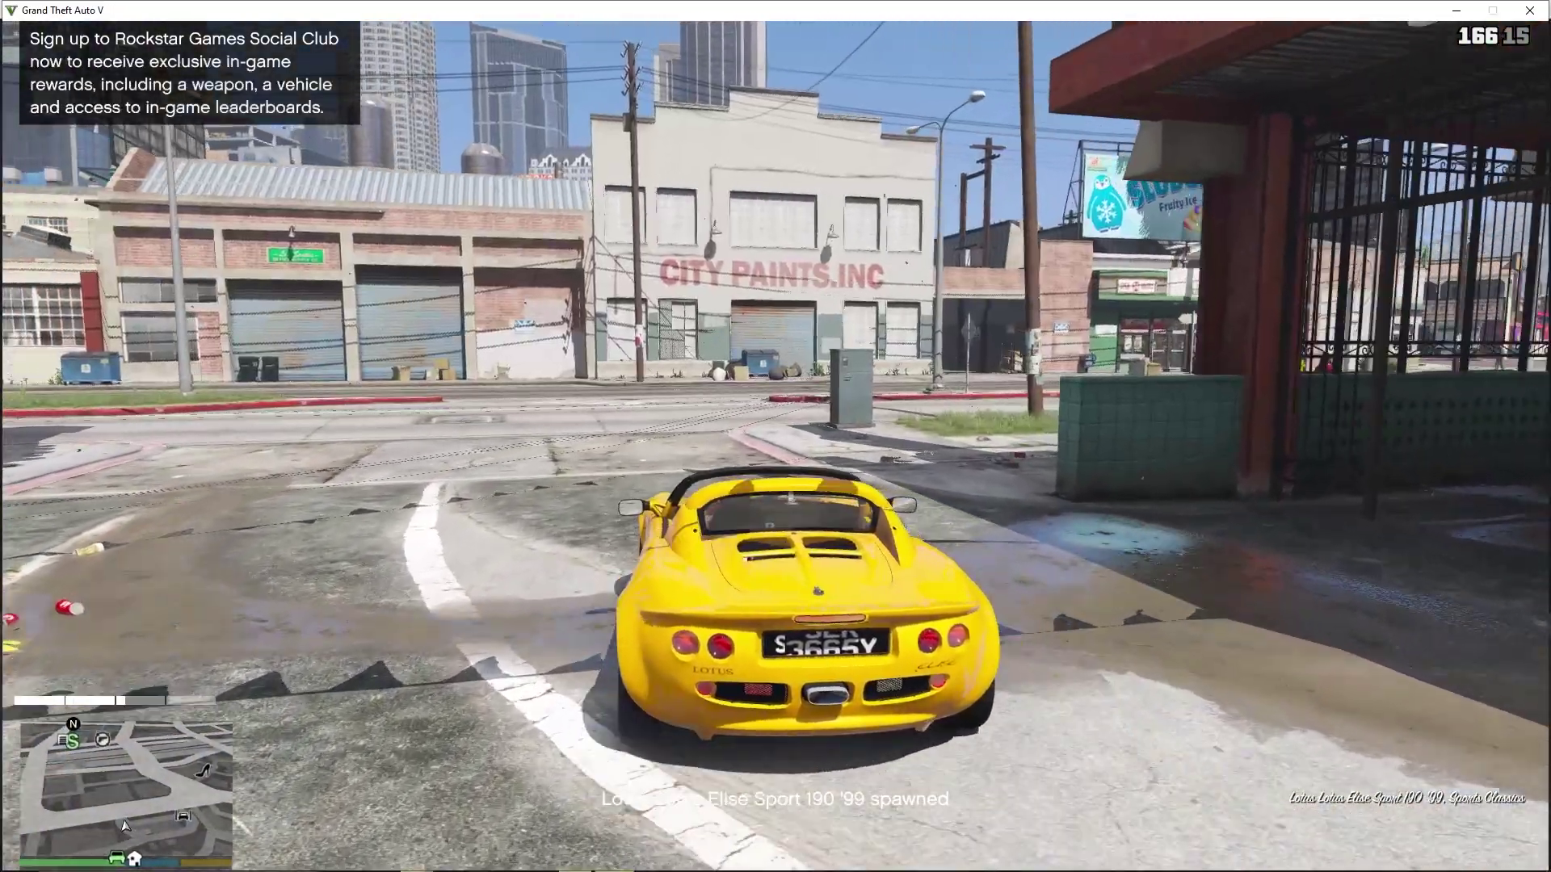
pyautogui.press('w')
pyautogui.press('a')
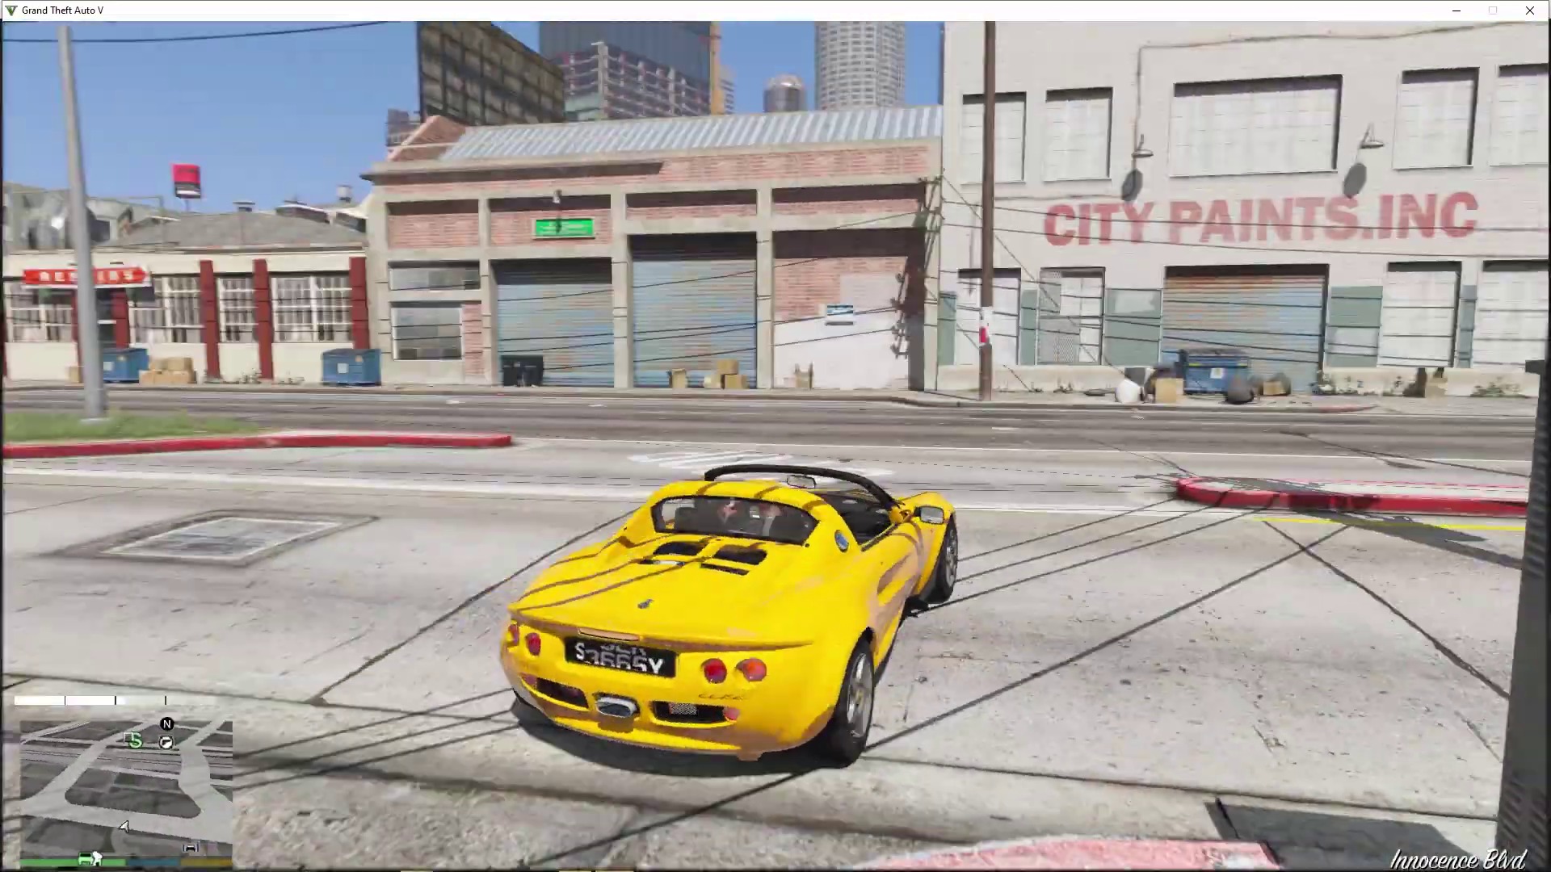
# - Browse the trainer's Vehicle Options to the Vehicle Mod Menu, then close it
pyautogui.press('F4')
pyautogui.press('Return')
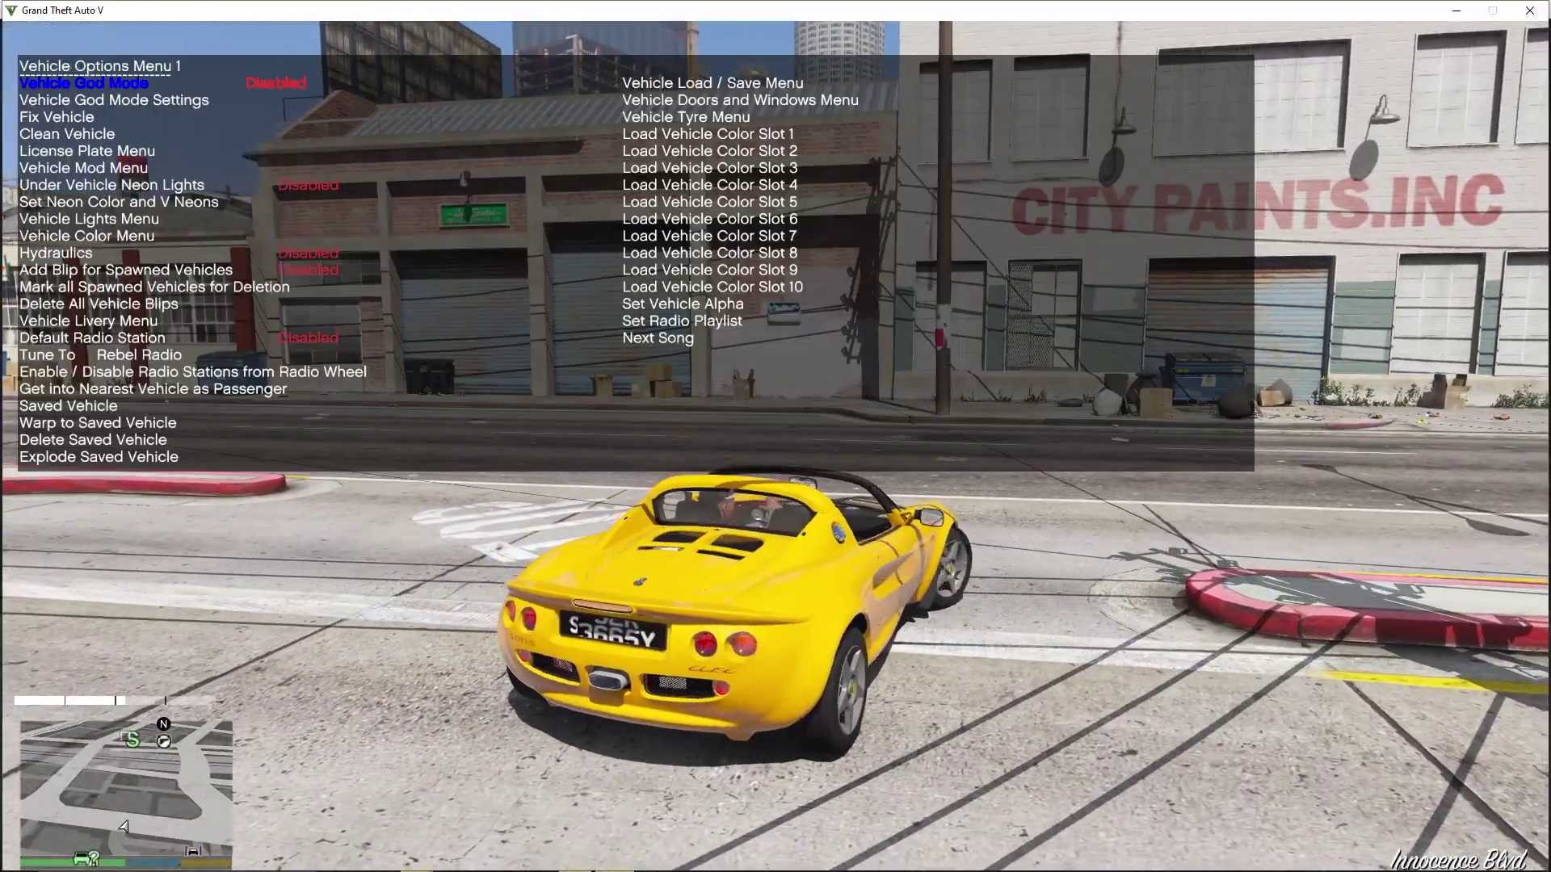
pyautogui.press('Down')
pyautogui.press('Down')
pyautogui.press('Return')
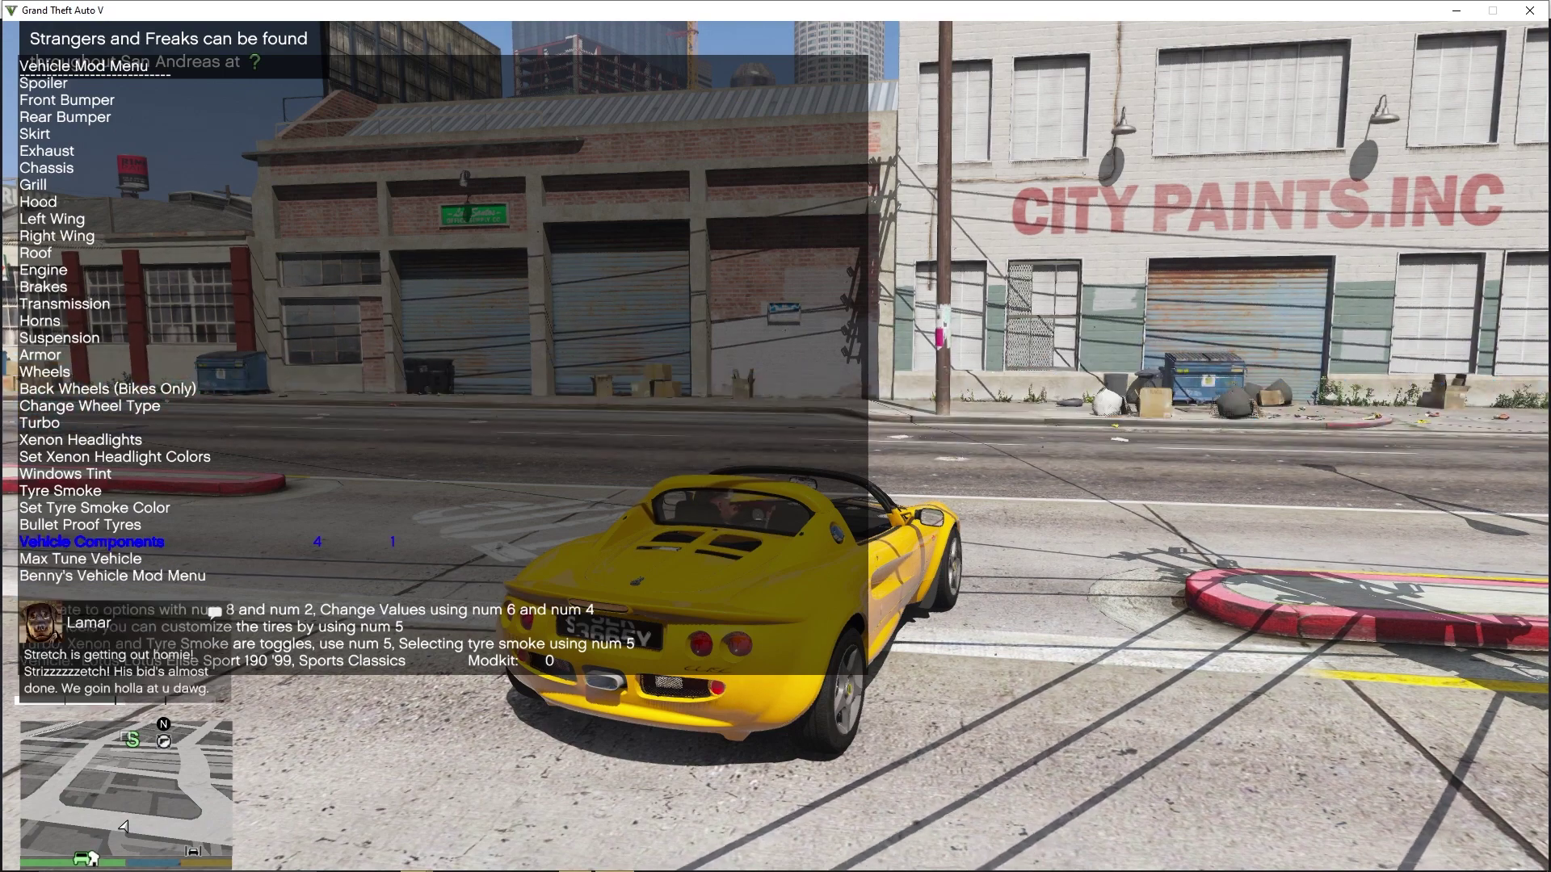
pyautogui.press('F4')
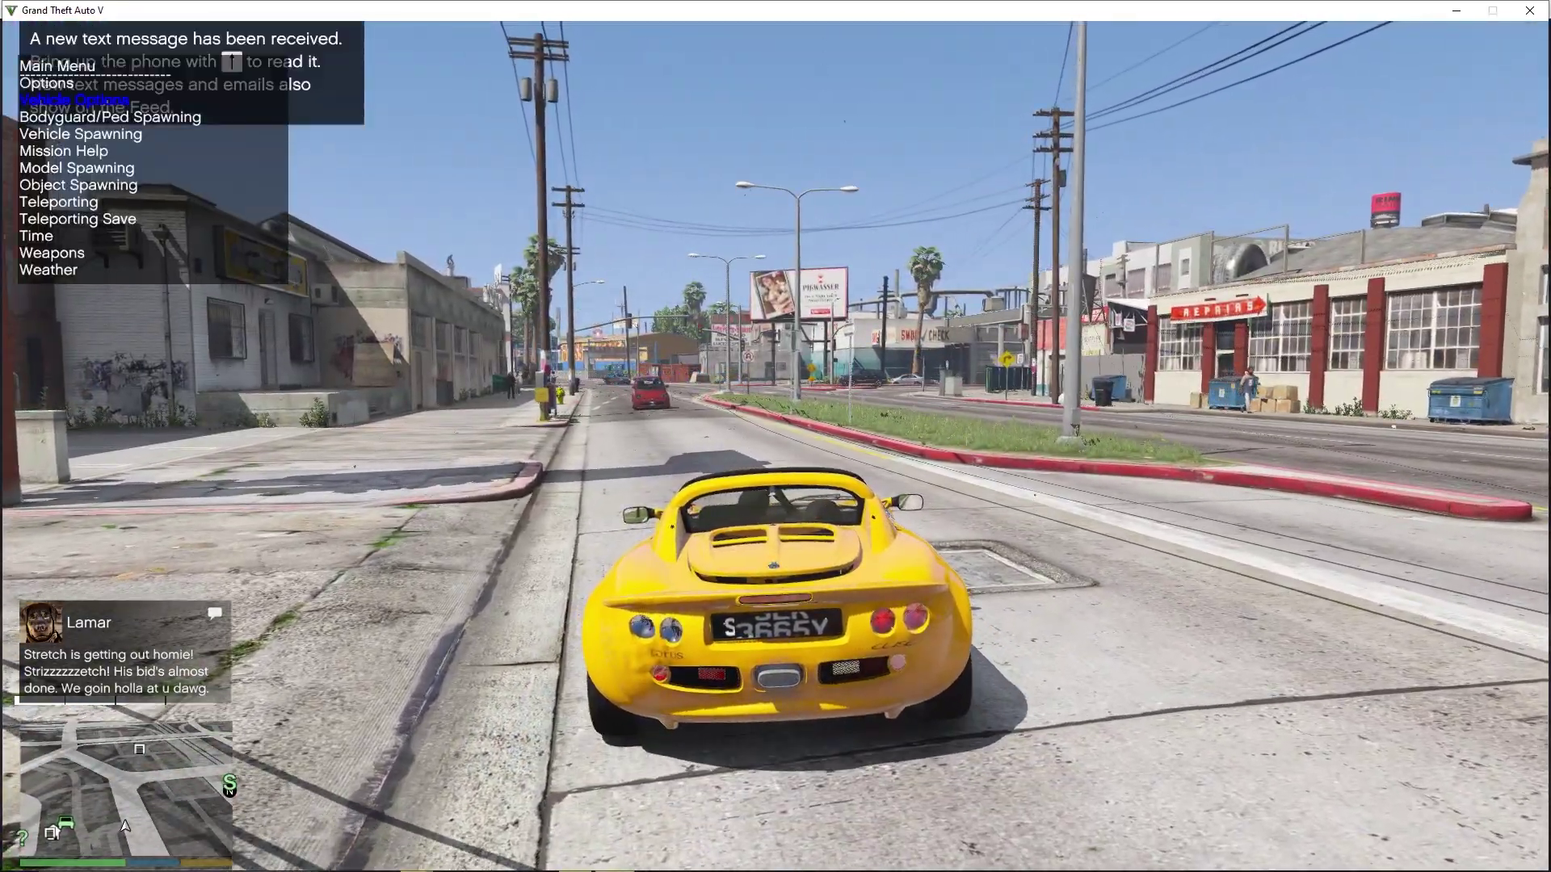
# - Set the number plate style to Blue on White 3 and pull away beside the curb
pyautogui.press('Return')
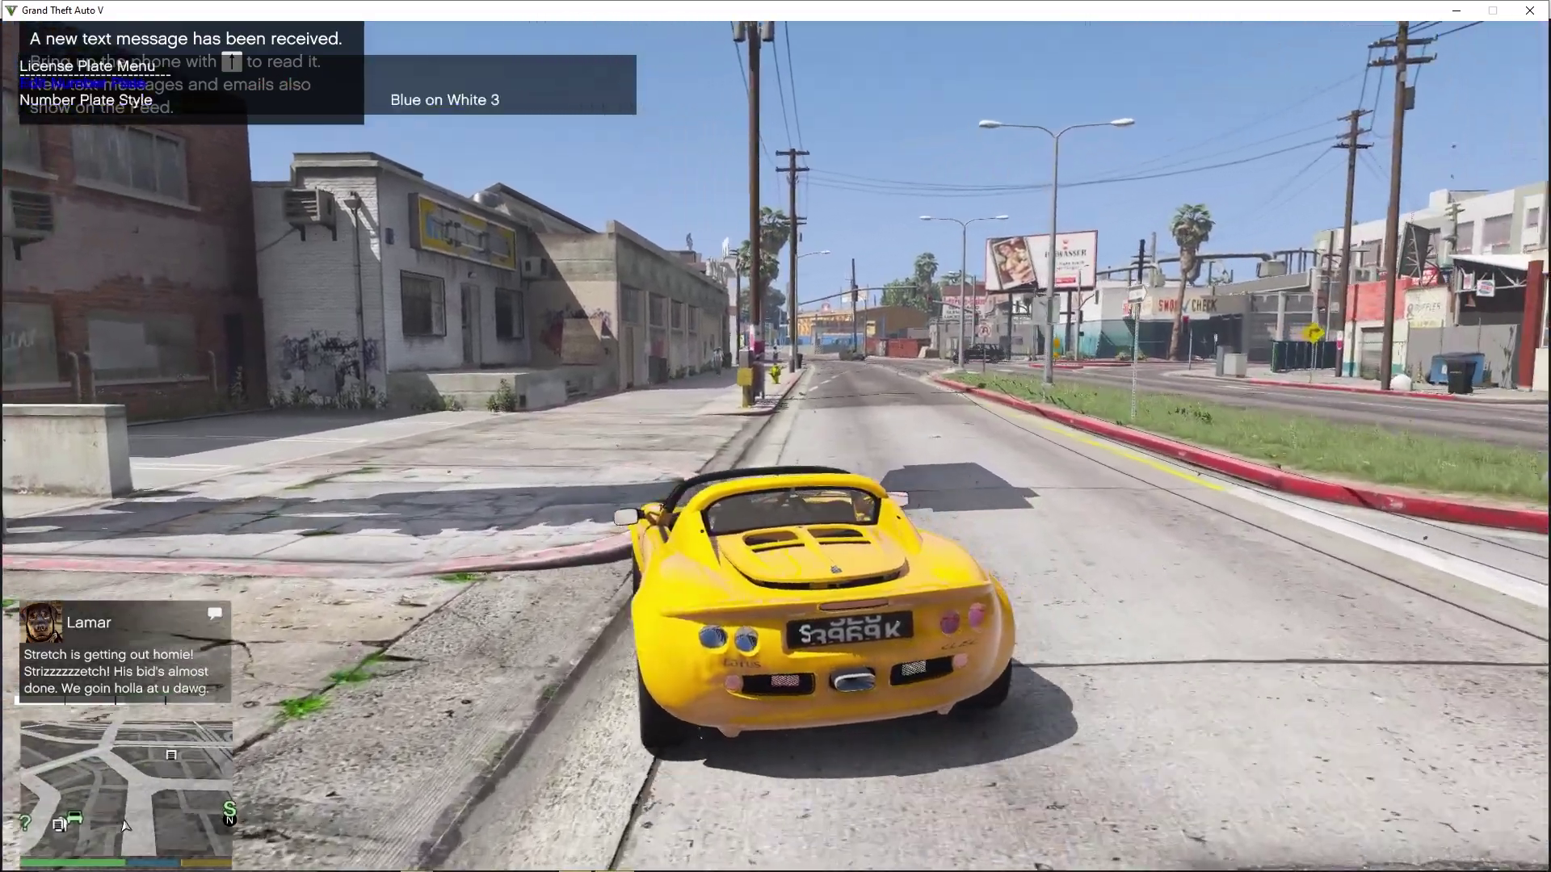
pyautogui.press('w')
pyautogui.press('d')
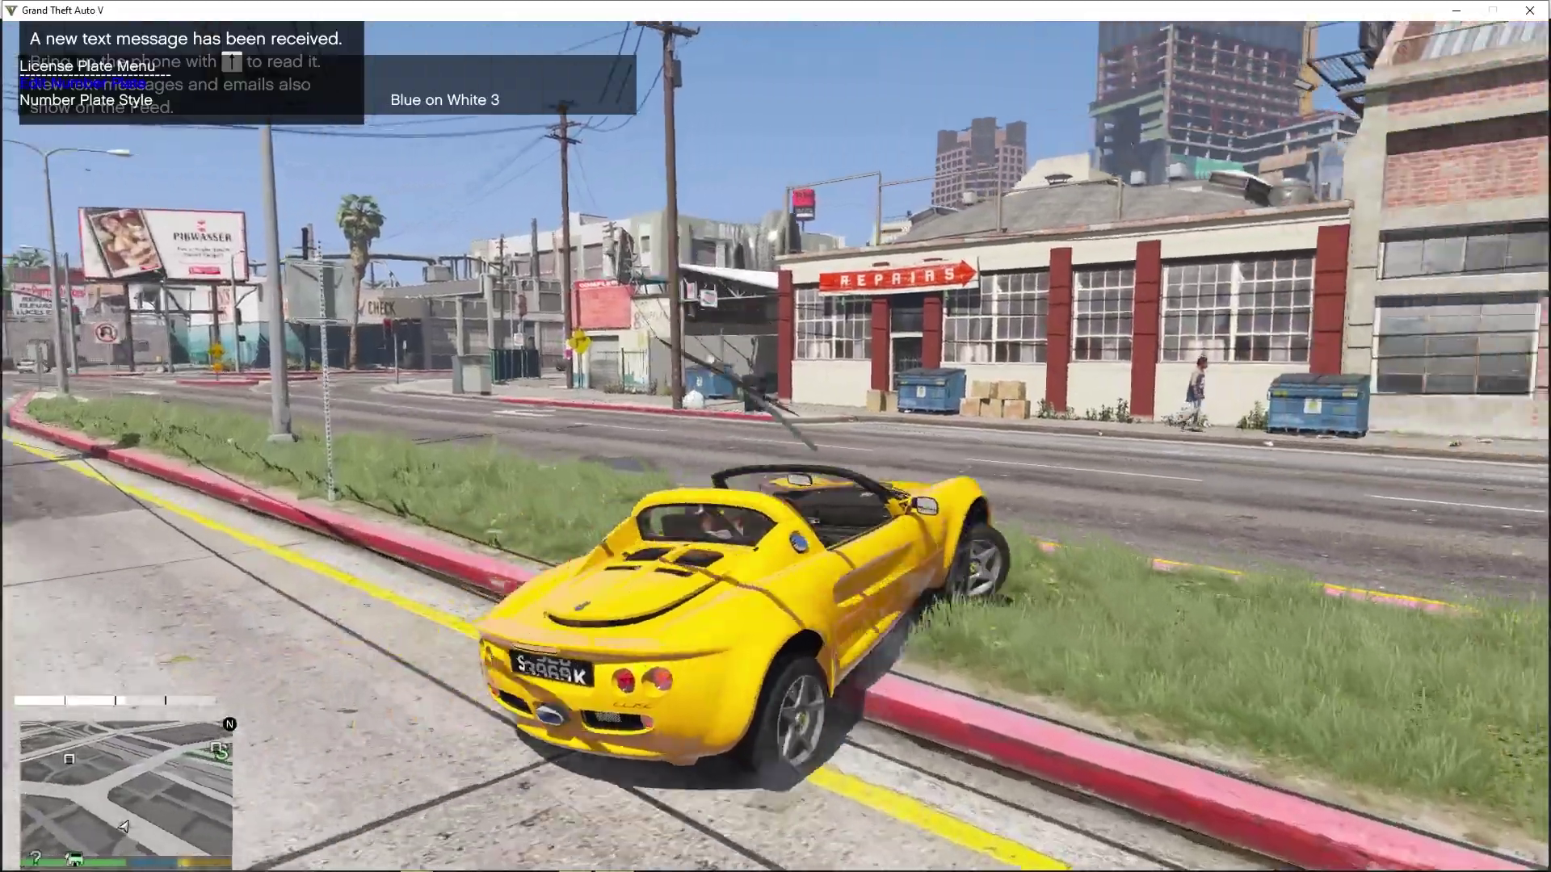
pyautogui.press('F3')
pyautogui.press('w')
pyautogui.press('d')
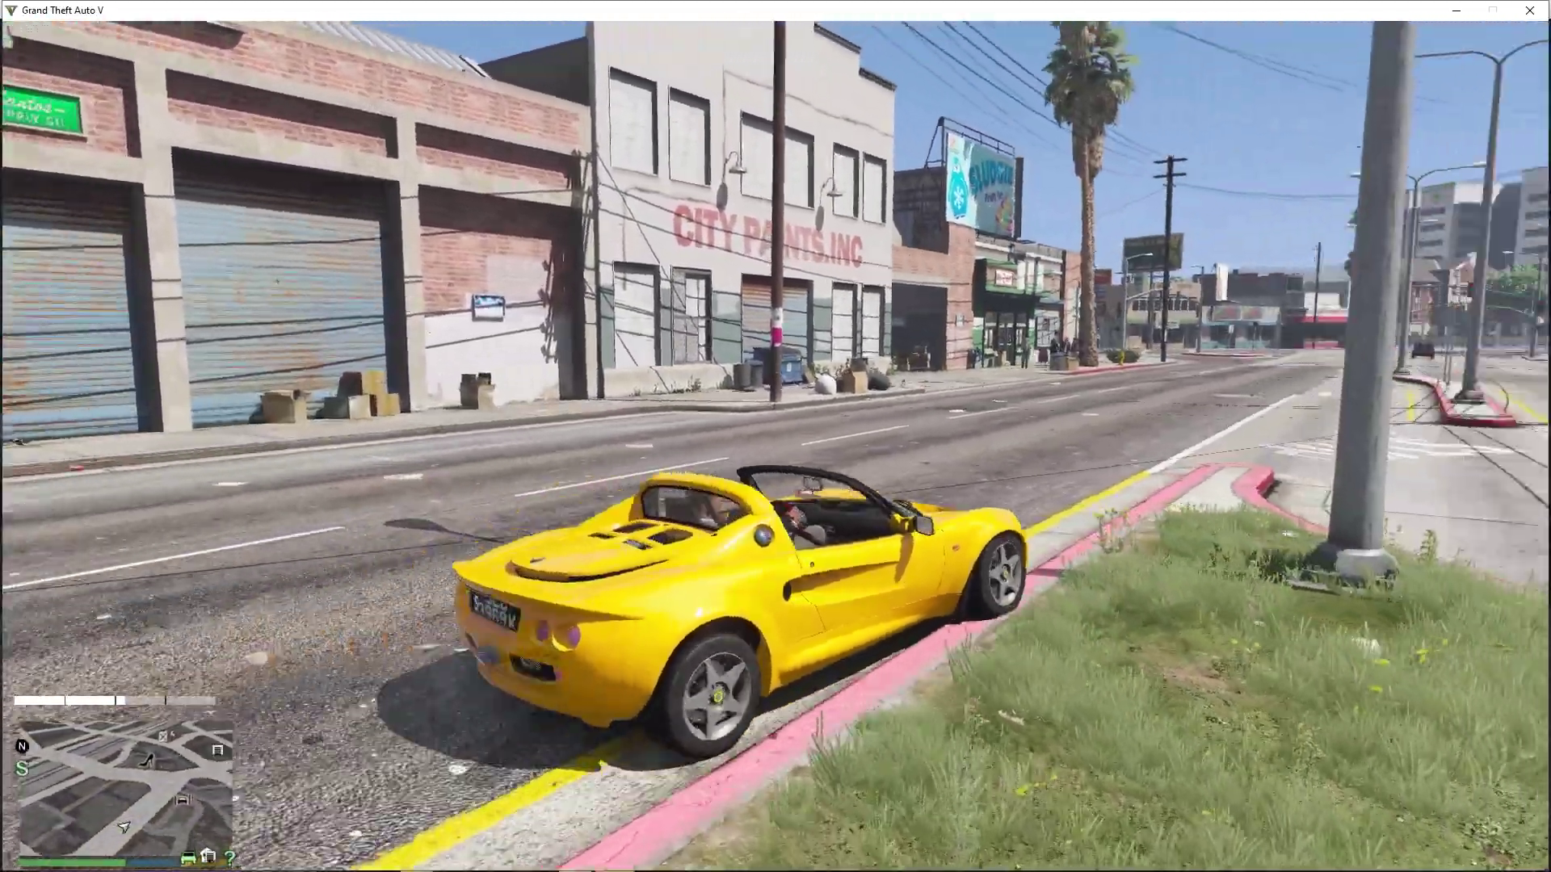
# - Drive the Lotus down the street through the Strawberry Ave intersection
pyautogui.press('w')
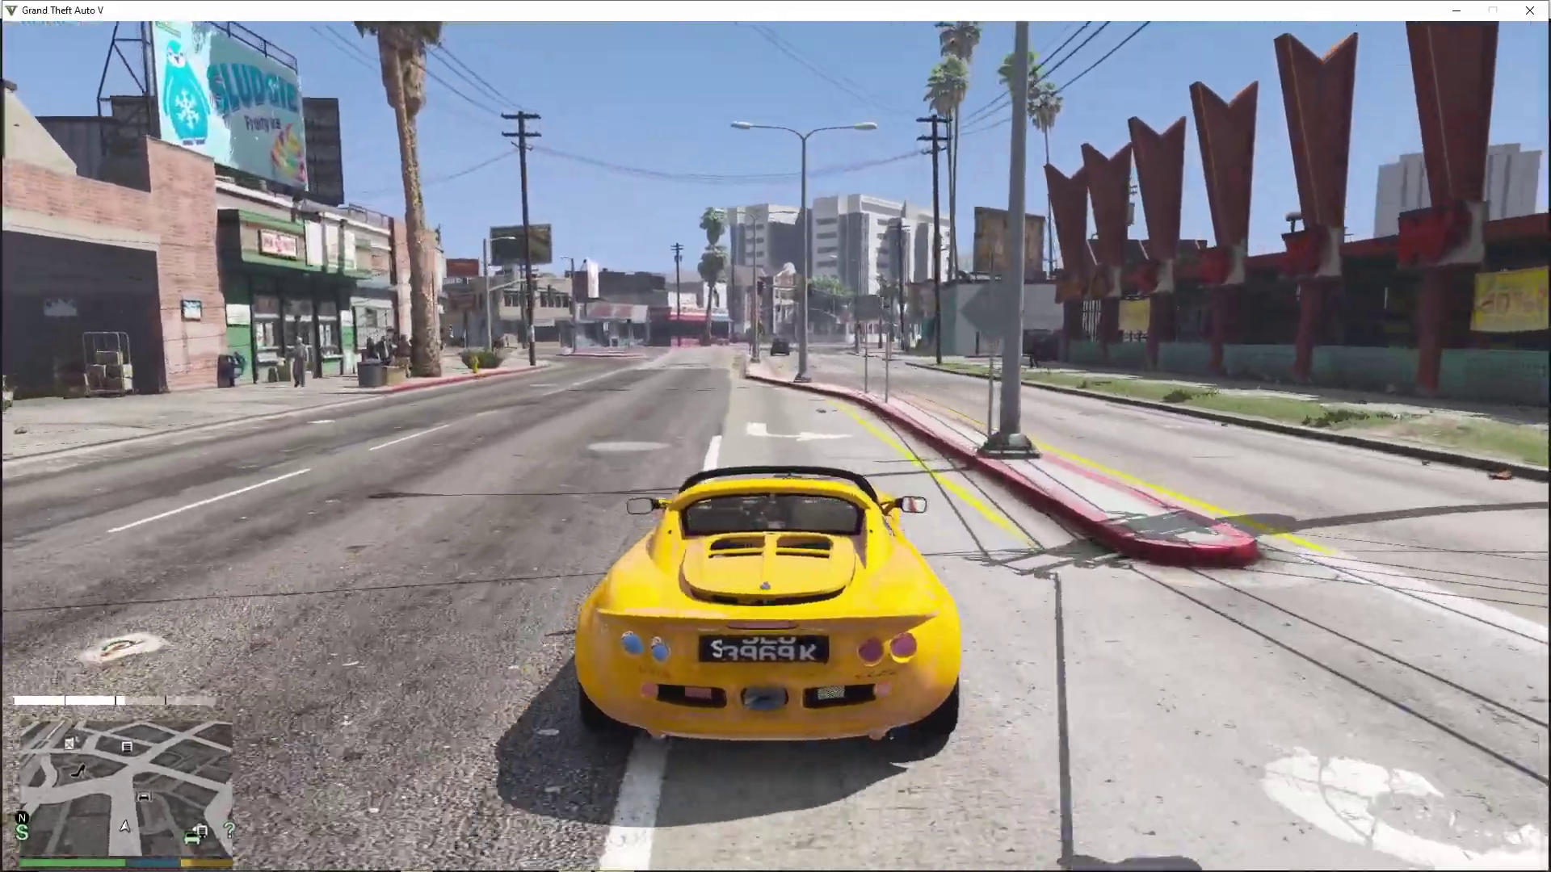
pyautogui.press('w')
pyautogui.press('d')
pyautogui.press('a')
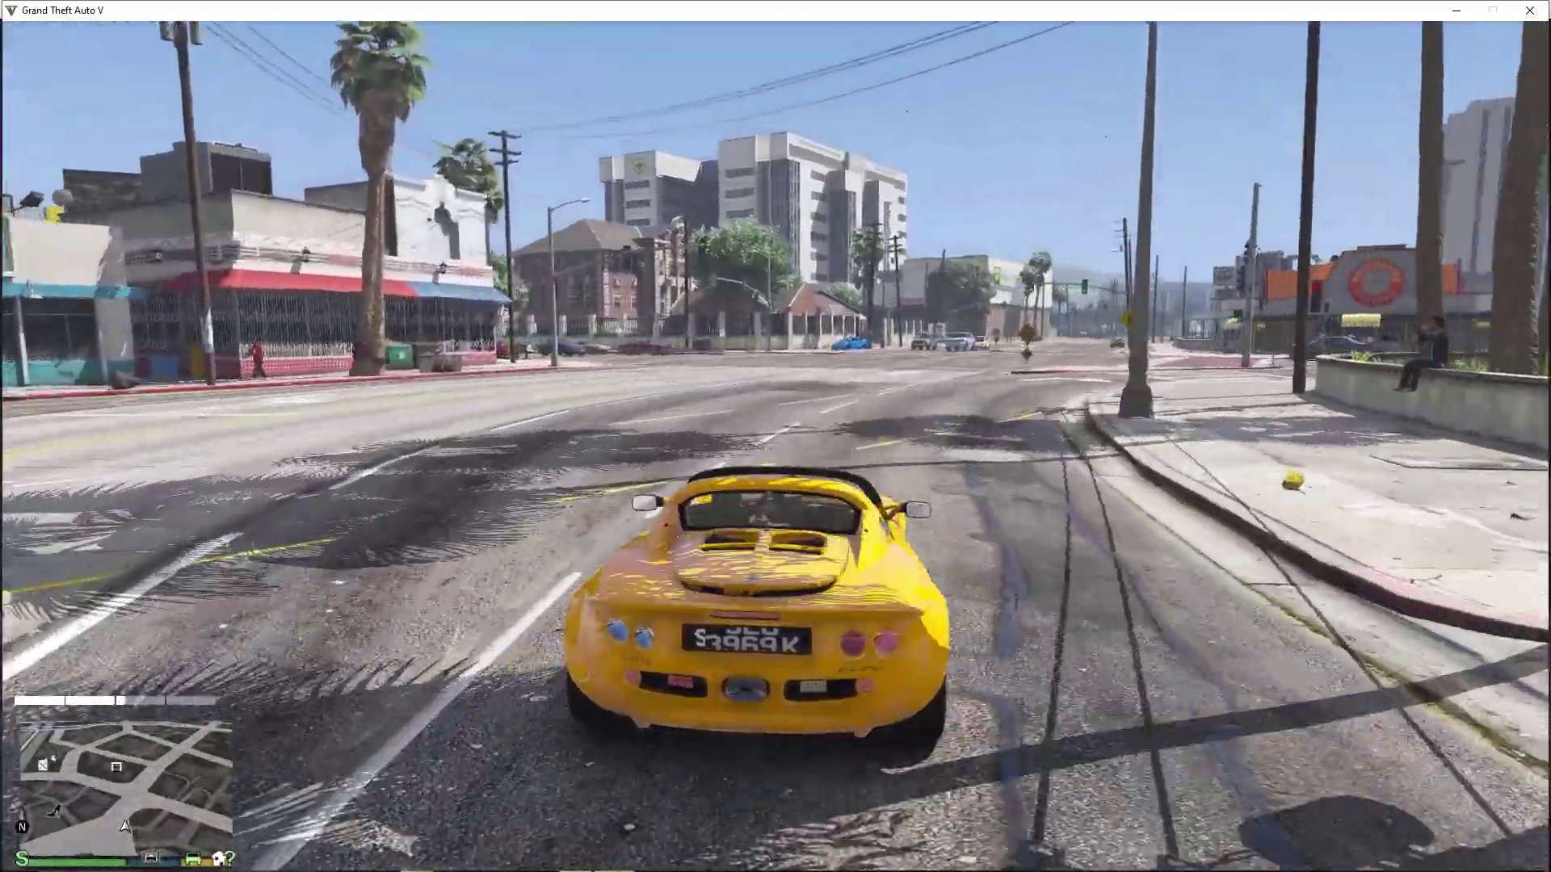
pyautogui.press('w')
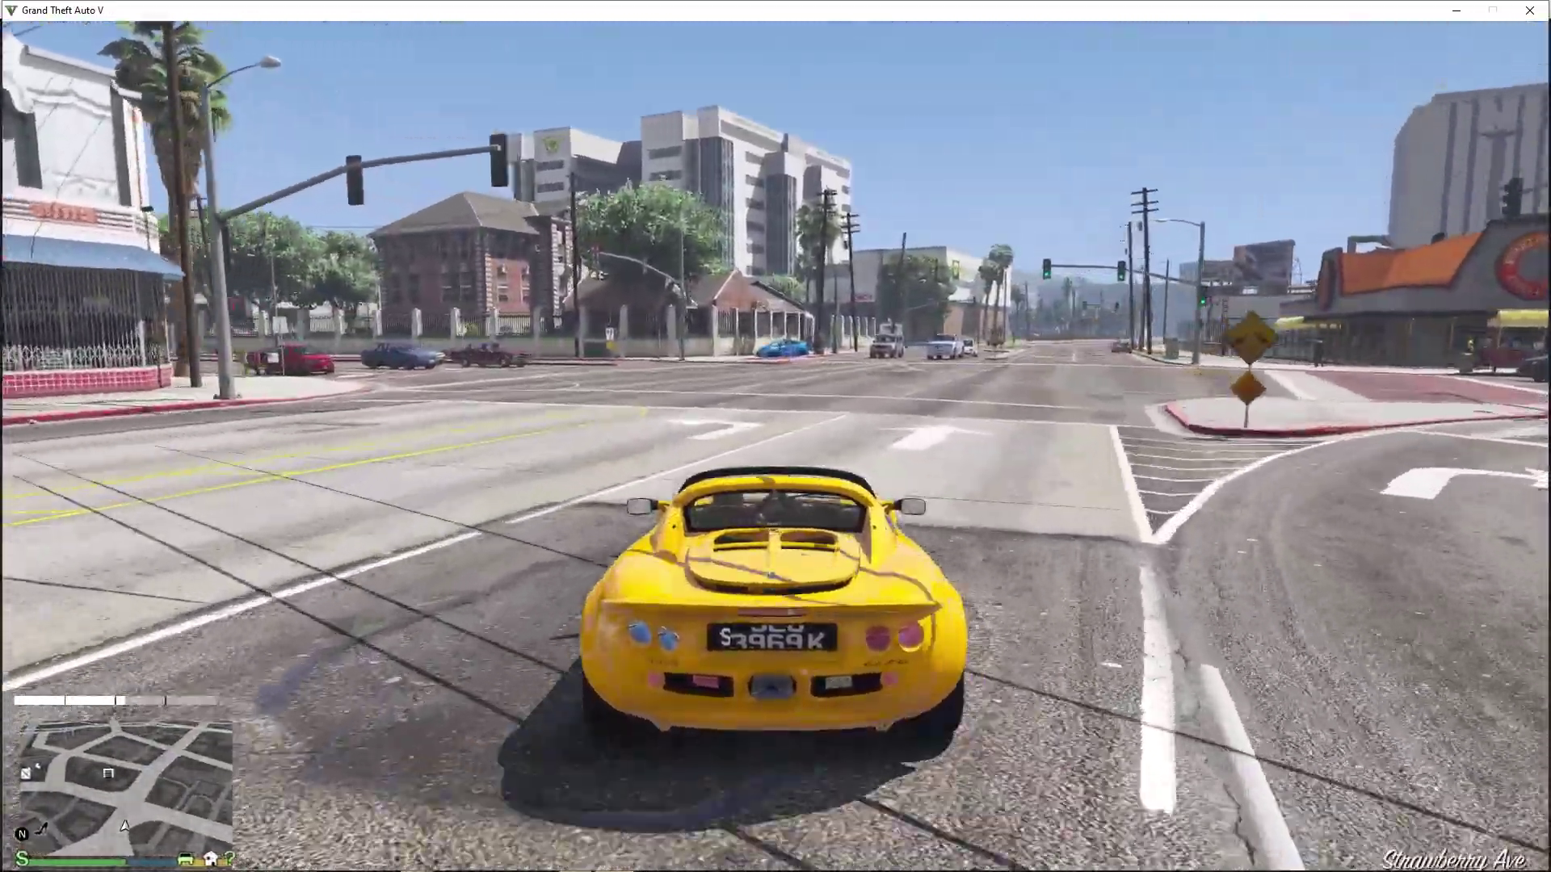
pyautogui.press('w')
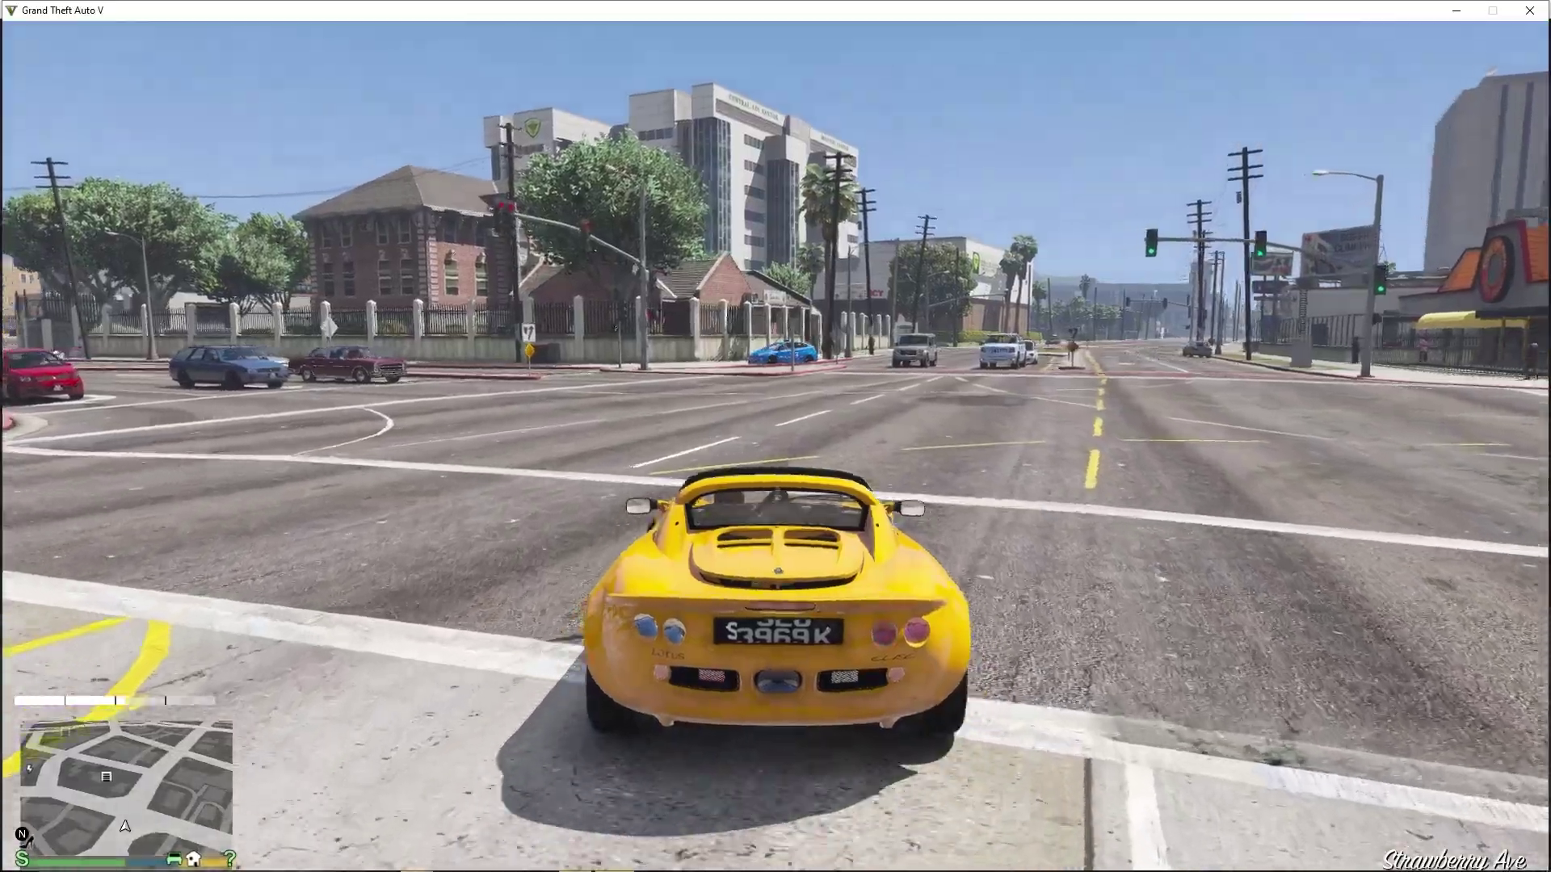
# - Turn left onto Elgin Ave and drive along it toward the curb
pyautogui.press('a')
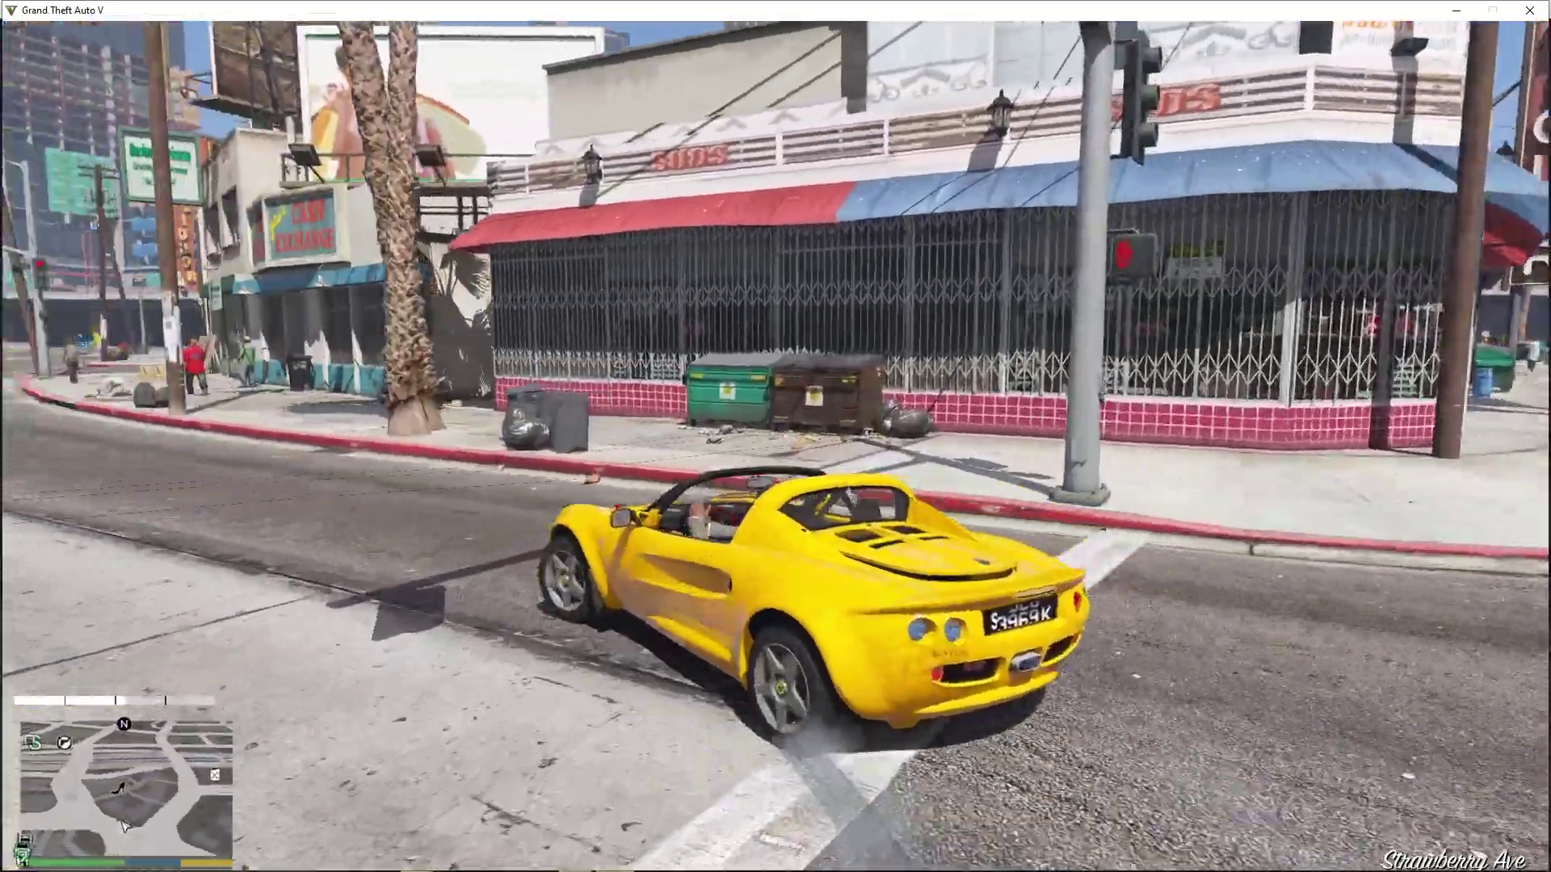
pyautogui.press('w')
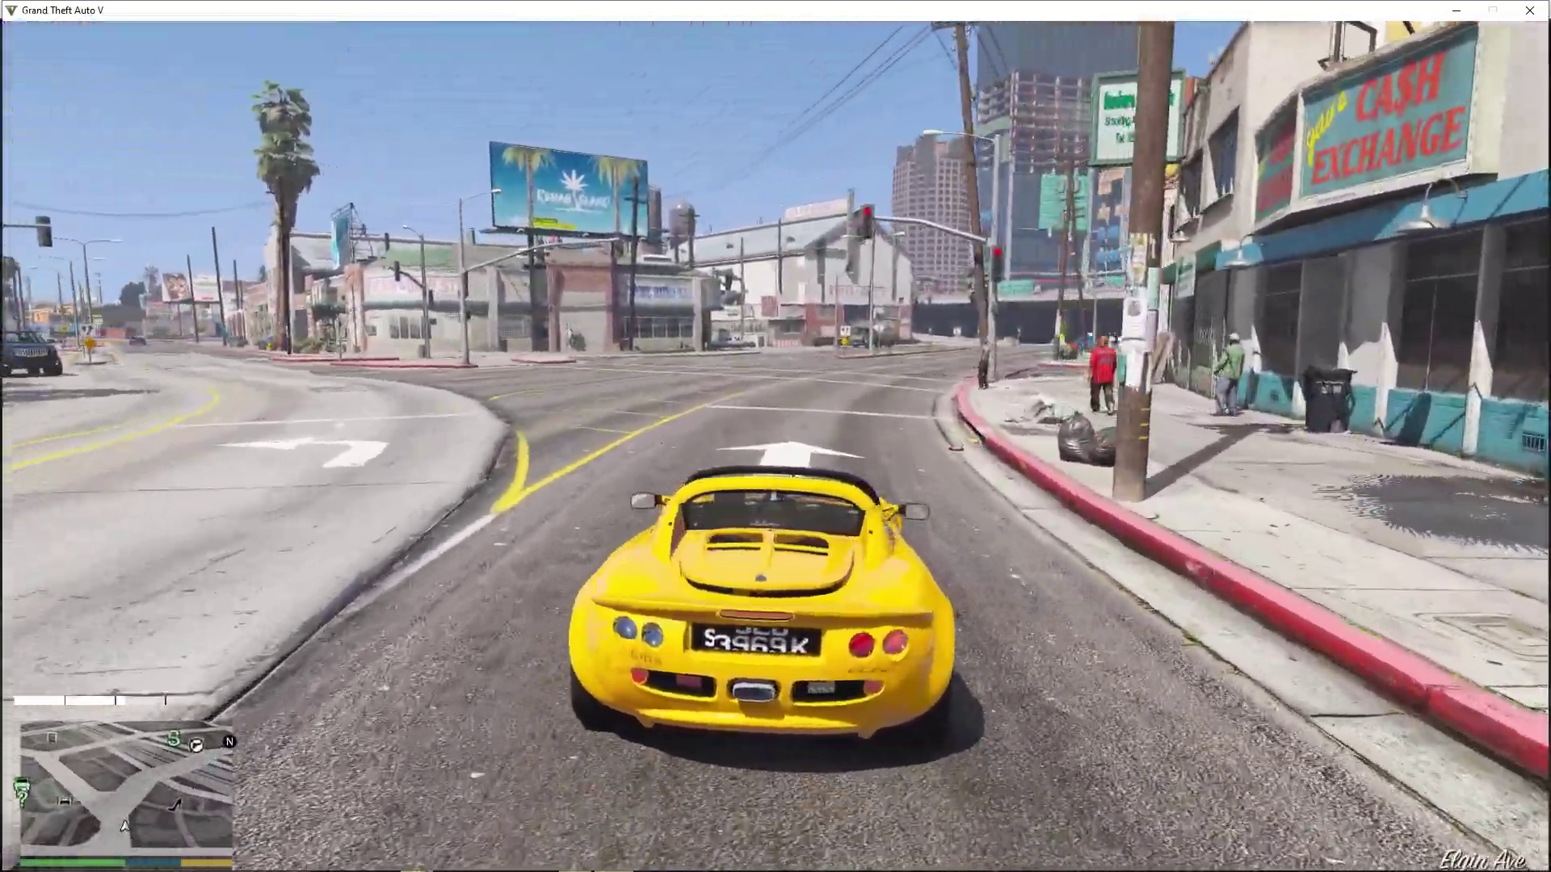
pyautogui.press('w')
pyautogui.press('d')
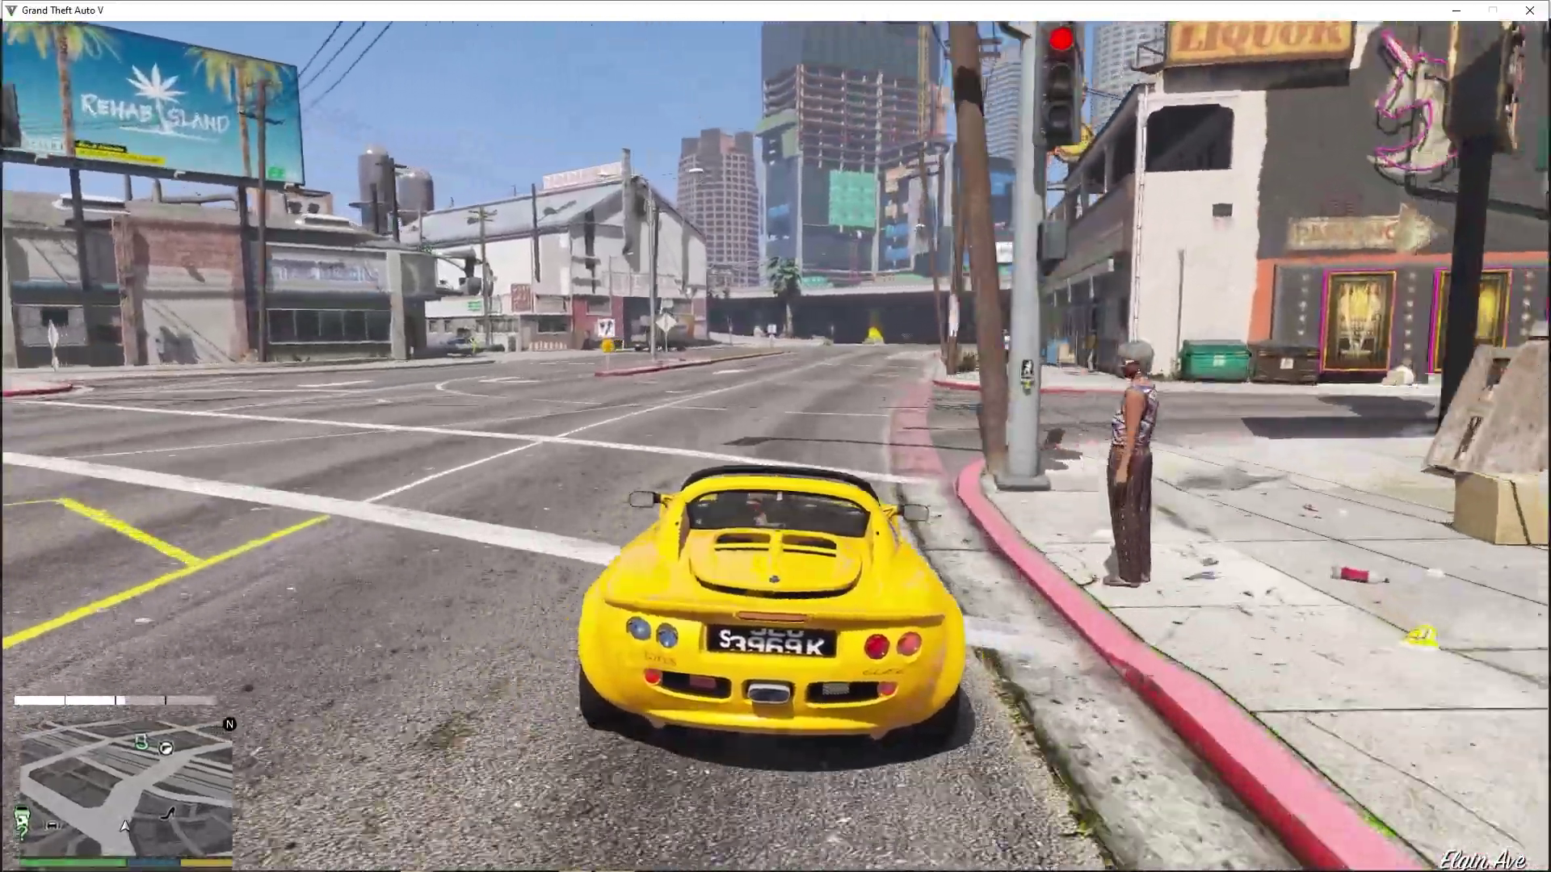
pyautogui.press('w')
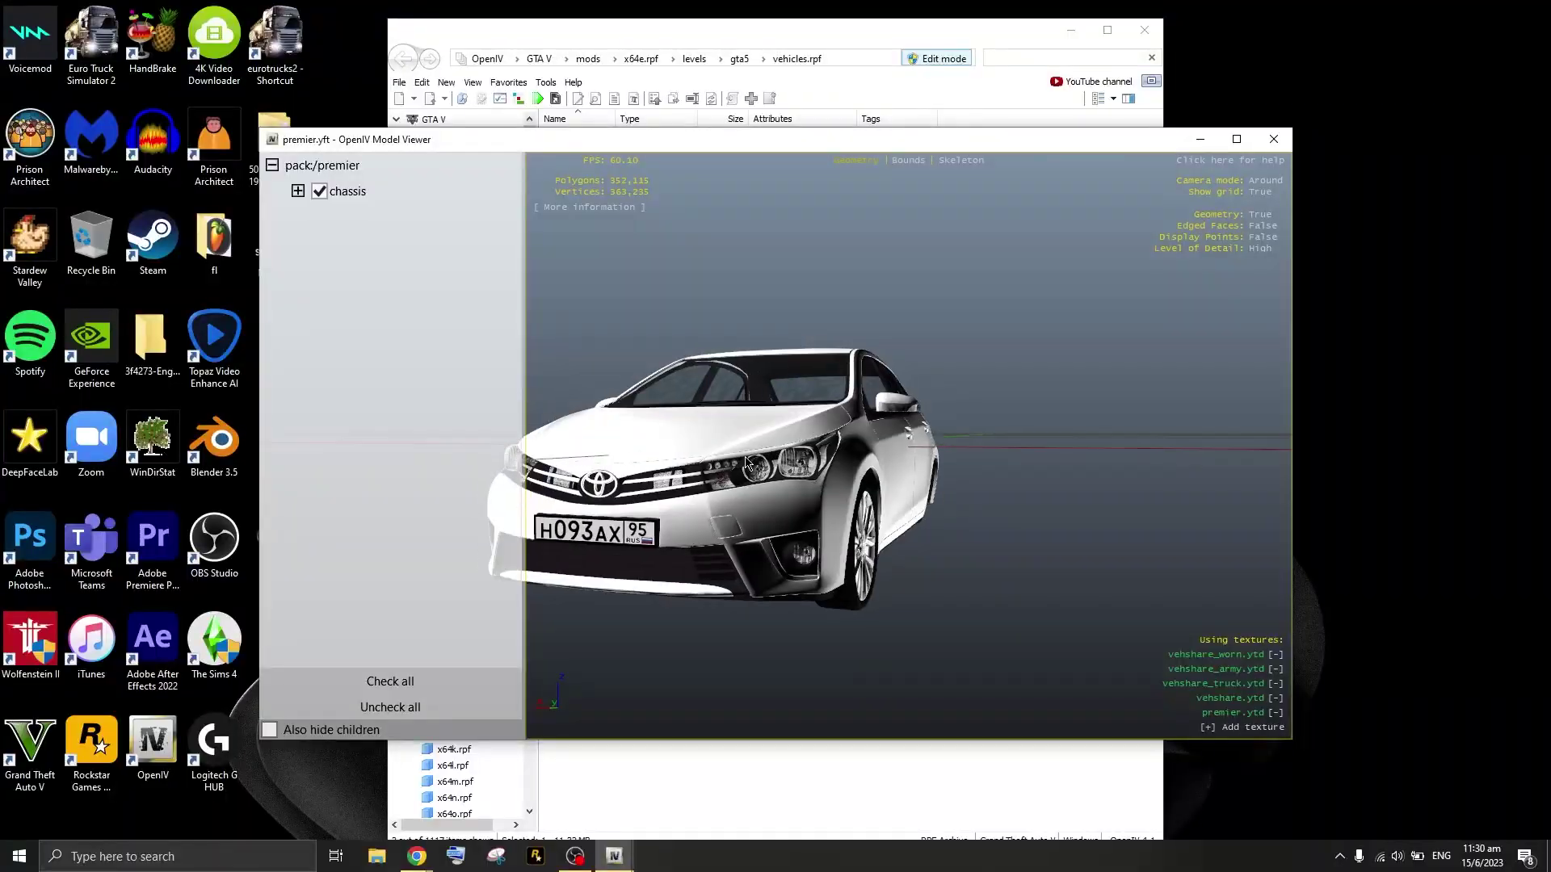
pyautogui.moveTo(745, 463); pyautogui.dragTo(505, 399)
pyautogui.scroll(4, 760, 530)
pyautogui.scroll(-4, 734, 536)
pyautogui.scroll(4, 734, 537)
pyautogui.scroll(-4, 763, 529)
pyautogui.scroll(-3, 644, 450)
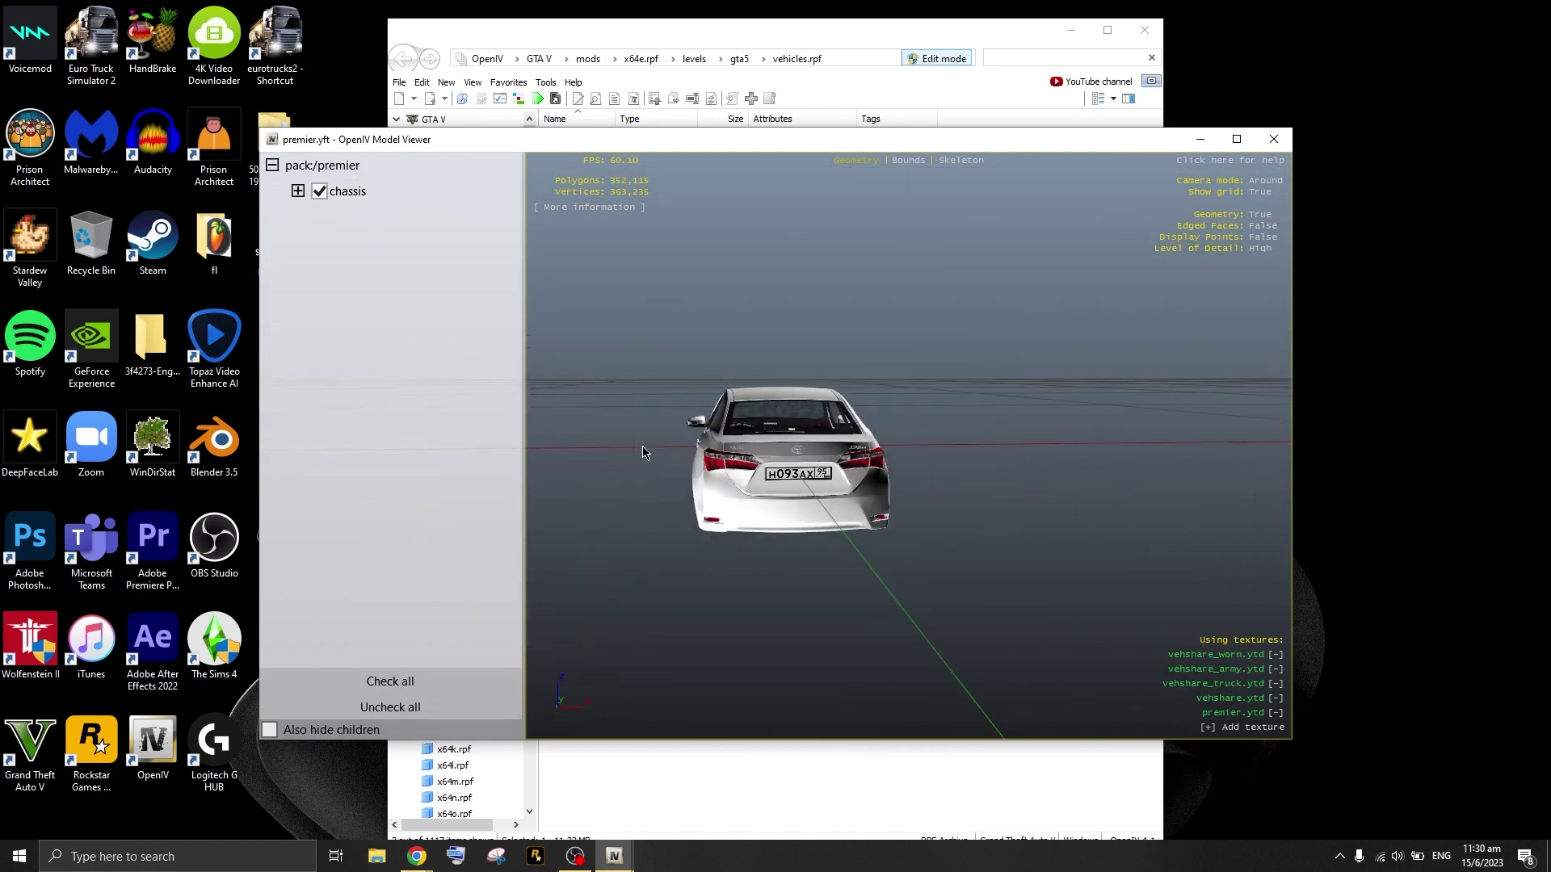
pyautogui.scroll(6, 879, 498)
pyautogui.scroll(-2, 878, 499)
pyautogui.scroll(-4, 878, 499)
pyautogui.moveTo(882, 498); pyautogui.dragTo(766, 358)
# - Open premier.ytd in the texture editor and preview the tail-light, redglass and preto textures
pyautogui.click(1283, 143)
pyautogui.doubleClick(597, 204)
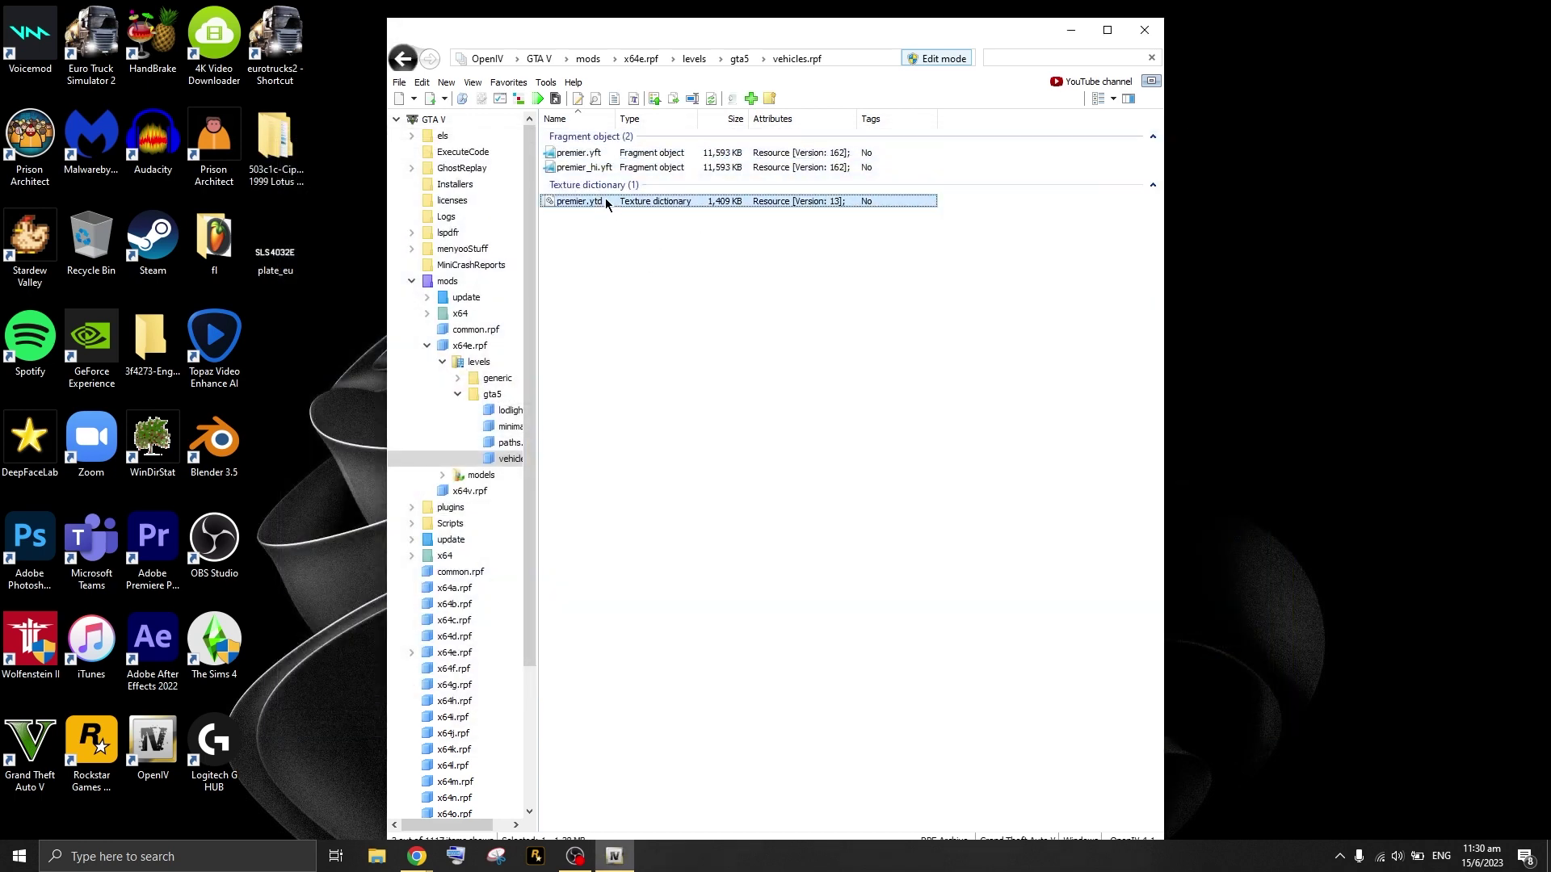
pyautogui.scroll(-3, 388, 380)
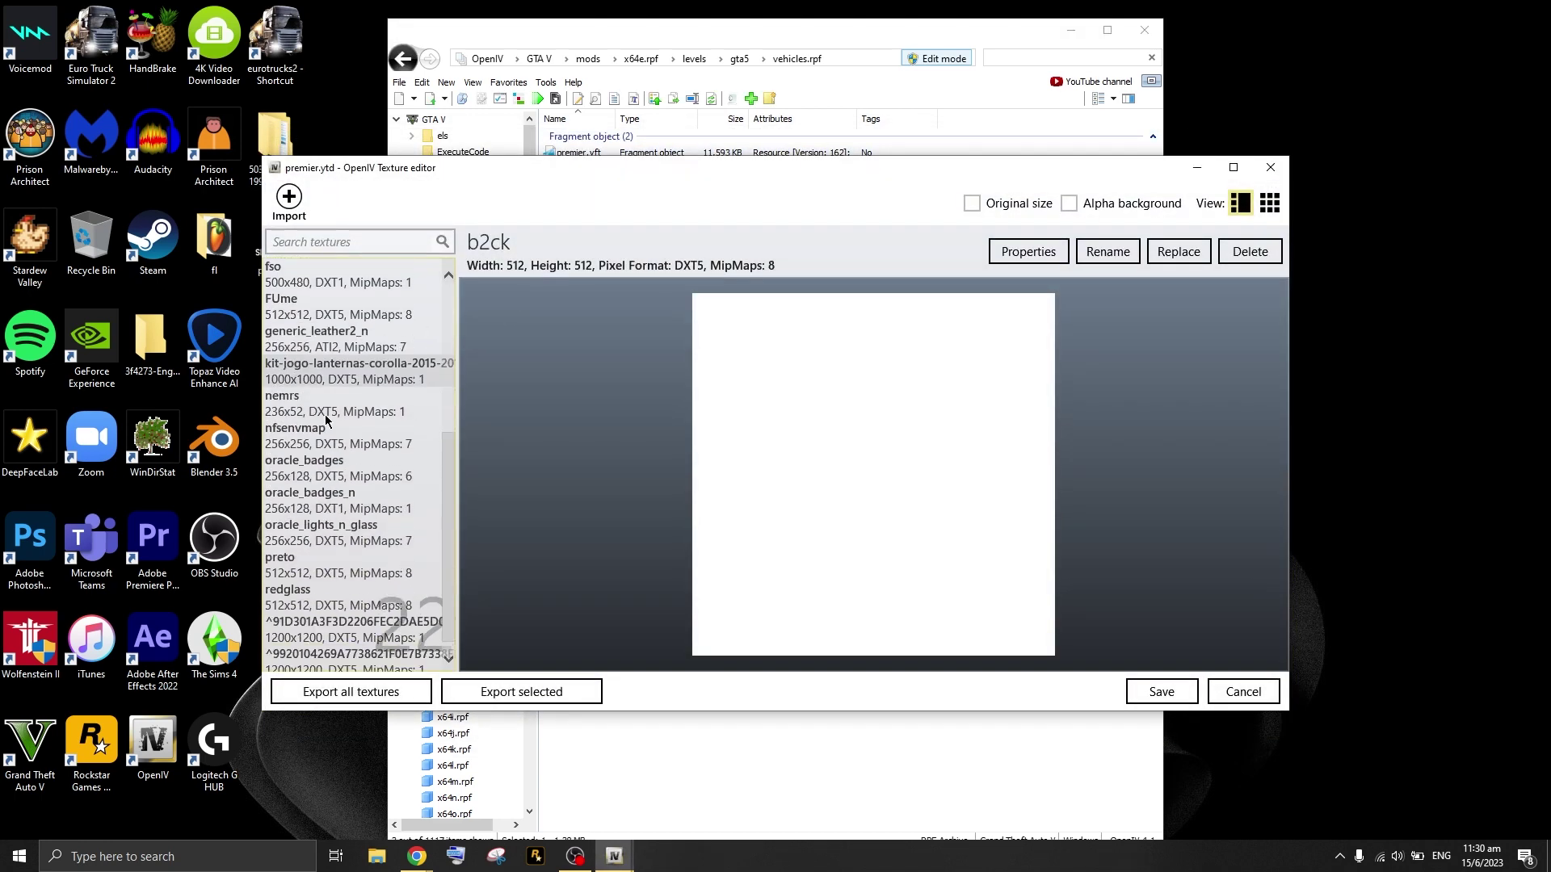
pyautogui.click(348, 366)
pyautogui.click(350, 466)
pyautogui.click(350, 533)
pyautogui.click(350, 594)
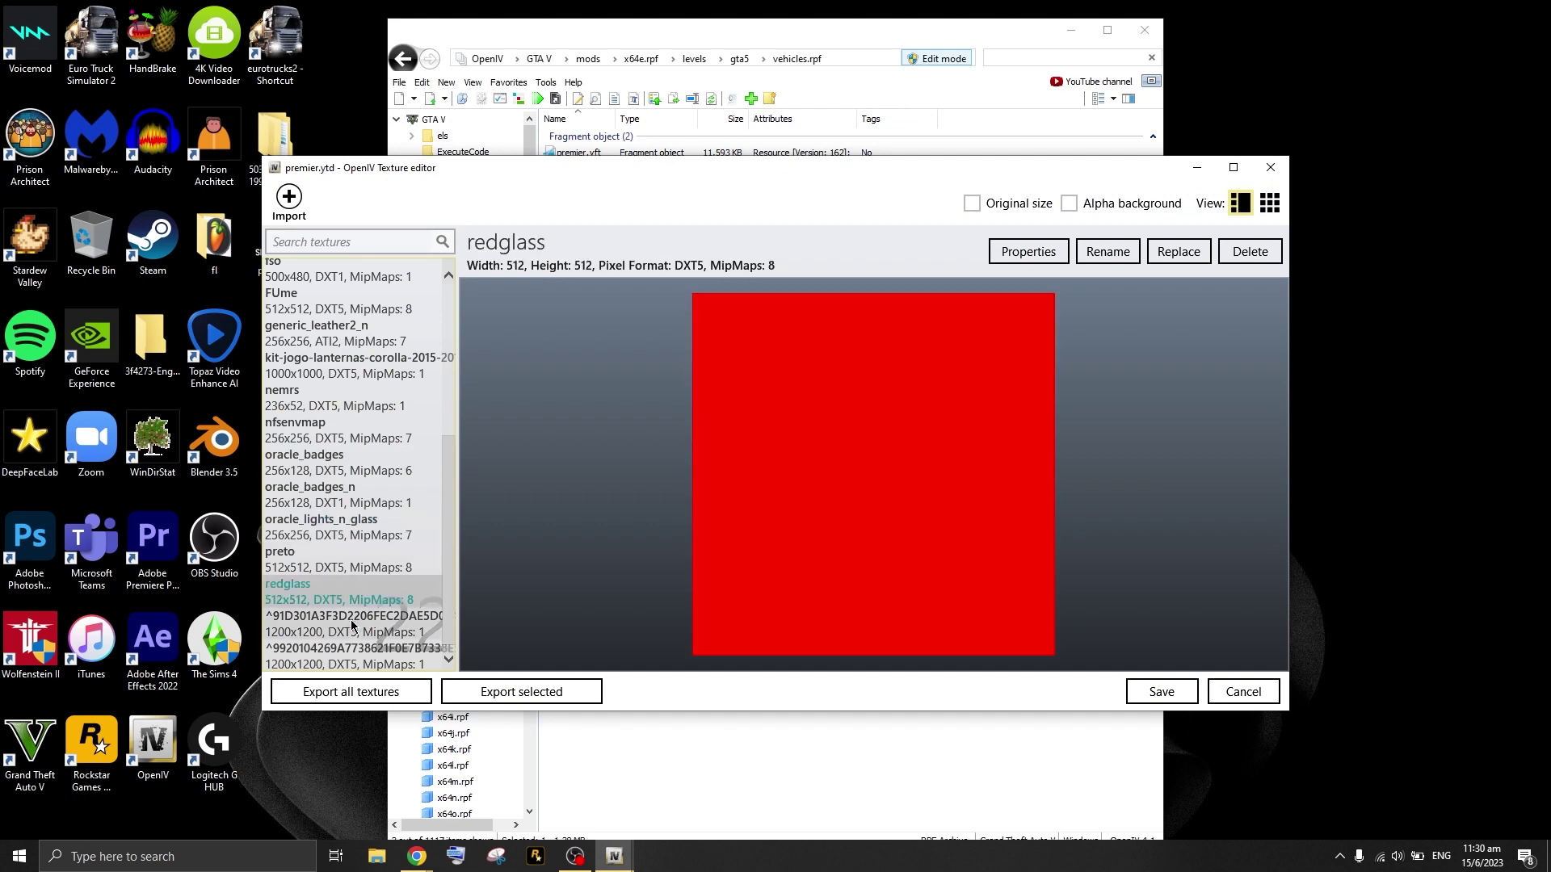
pyautogui.click(350, 626)
pyautogui.click(349, 561)
# - Preview oracle_badges, nfsenvmap and generic_leather2_n, ending on the nemrs plate texture
pyautogui.click(332, 461)
pyautogui.click(339, 430)
pyautogui.click(347, 397)
pyautogui.click(356, 333)
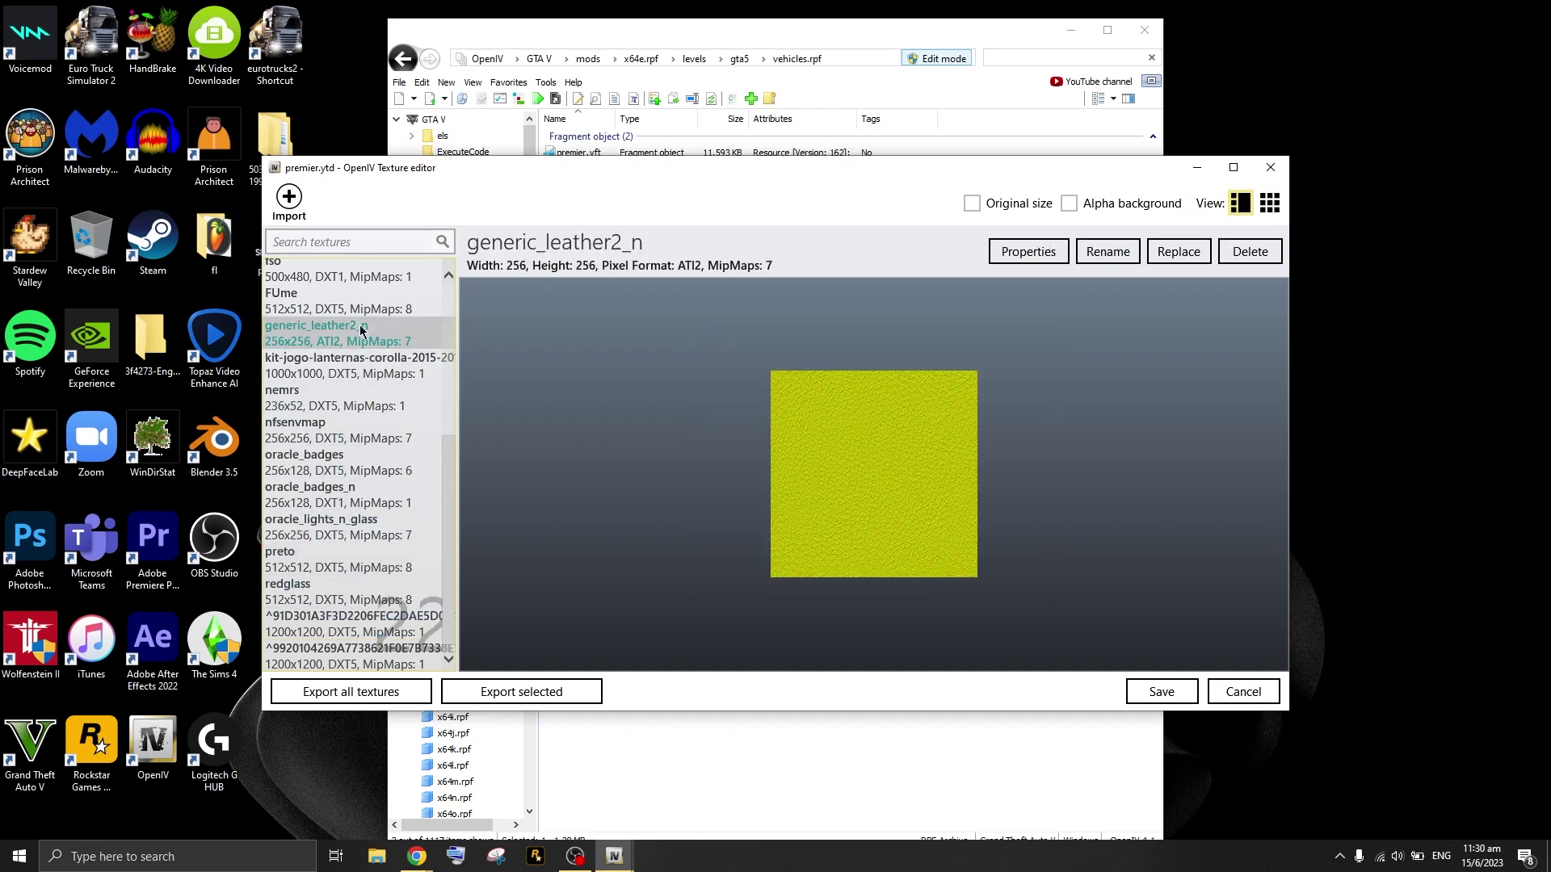
pyautogui.click(353, 368)
pyautogui.click(381, 338)
pyautogui.click(336, 404)
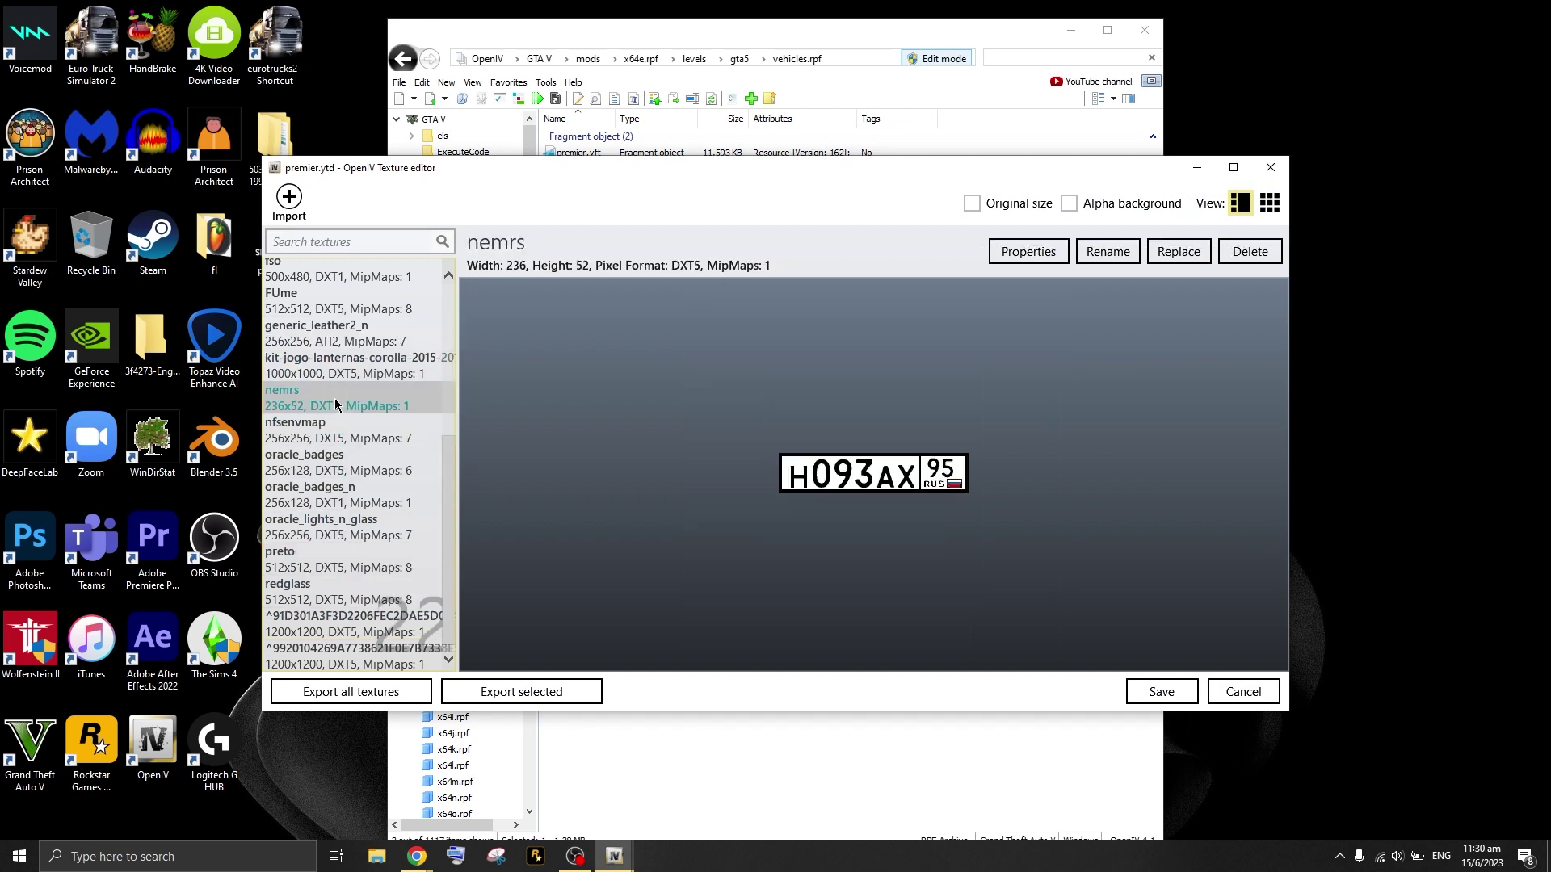
# - Export the nemrs texture to the Desktop as a DDS file and launch Adobe Photoshop
pyautogui.click(525, 700)
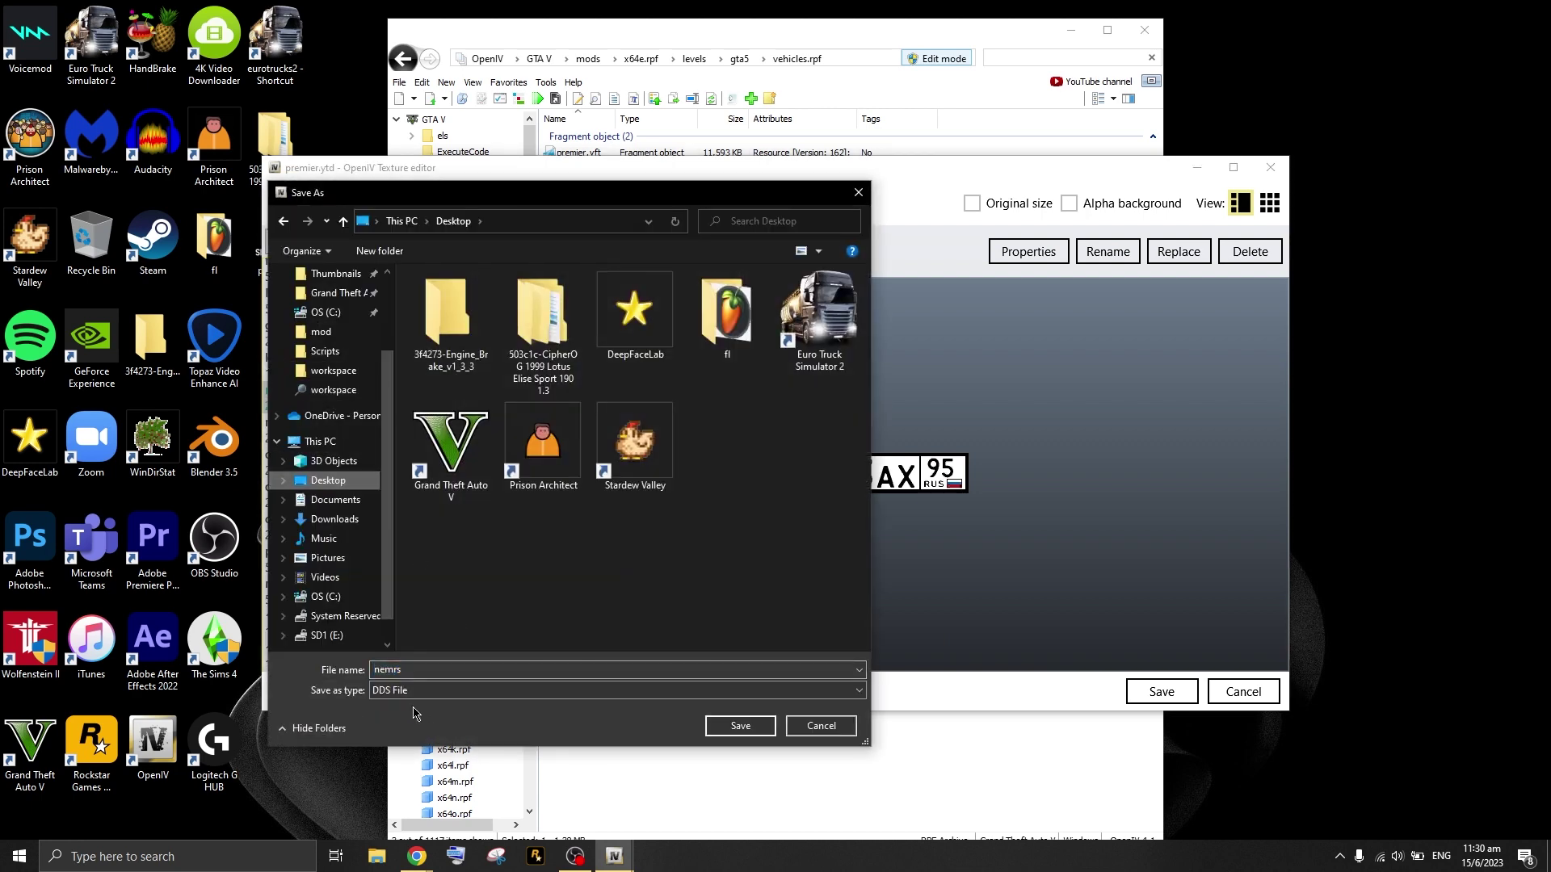
pyautogui.click(416, 691)
pyautogui.click(416, 718)
pyautogui.click(739, 726)
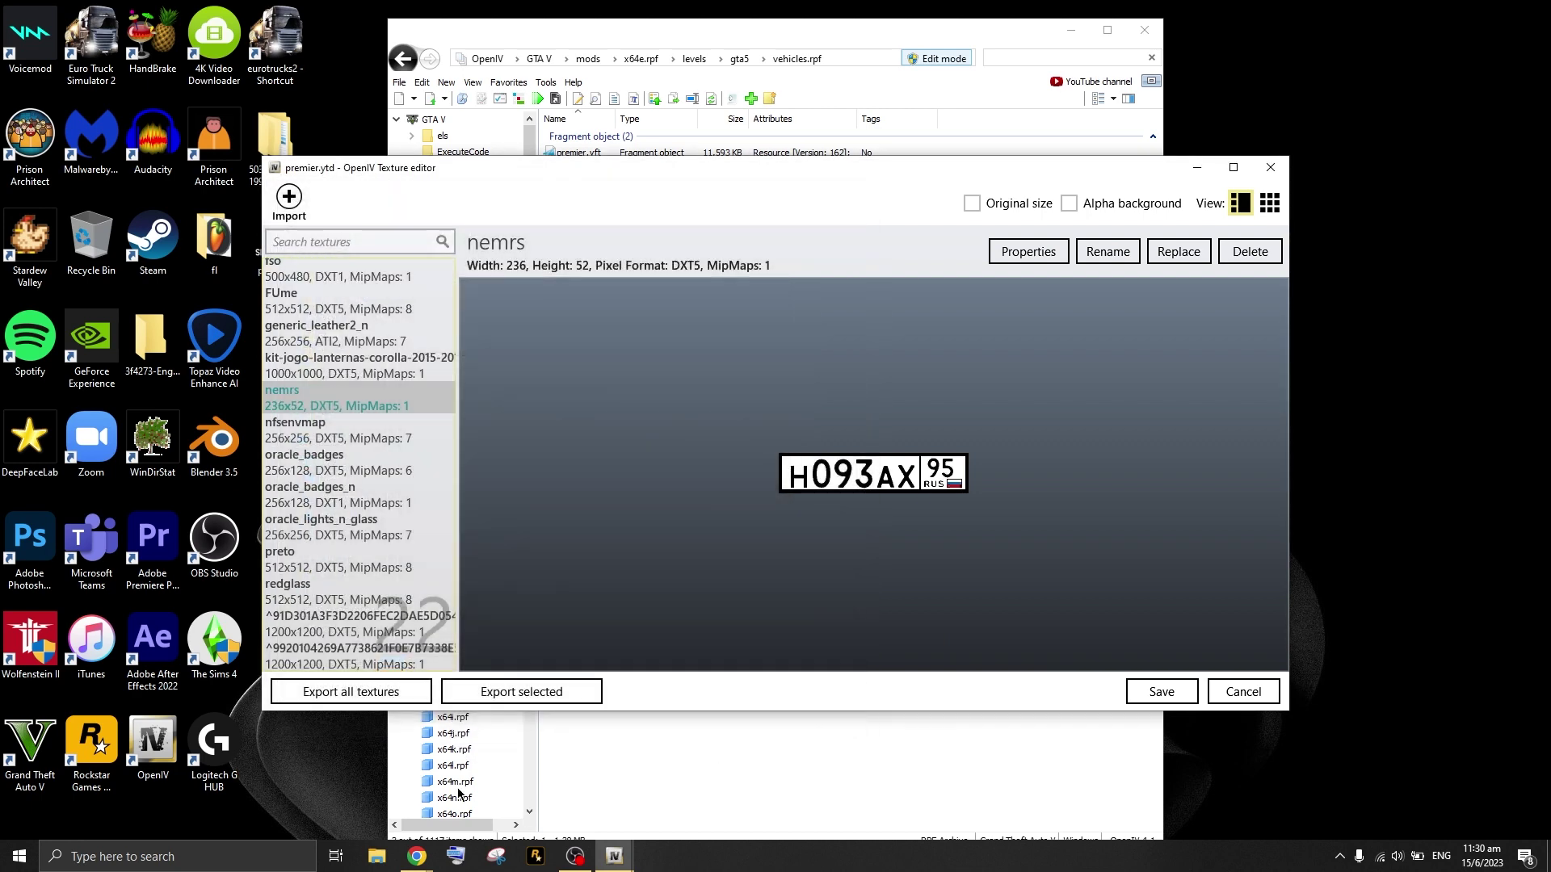
pyautogui.doubleClick(32, 543)
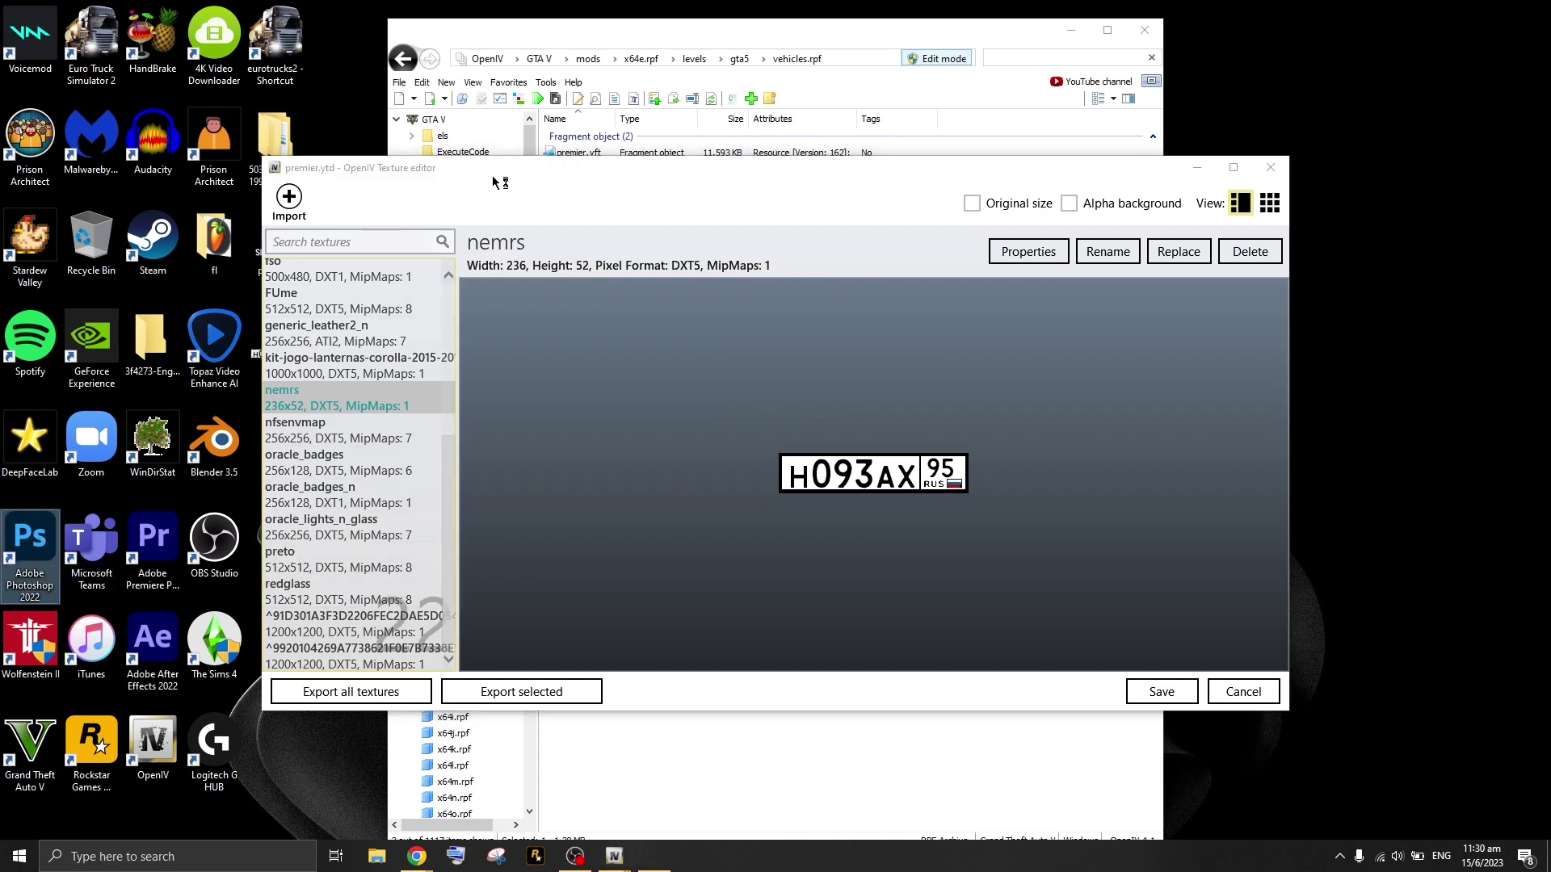
pyautogui.moveTo(432, 170); pyautogui.dragTo(573, 194)
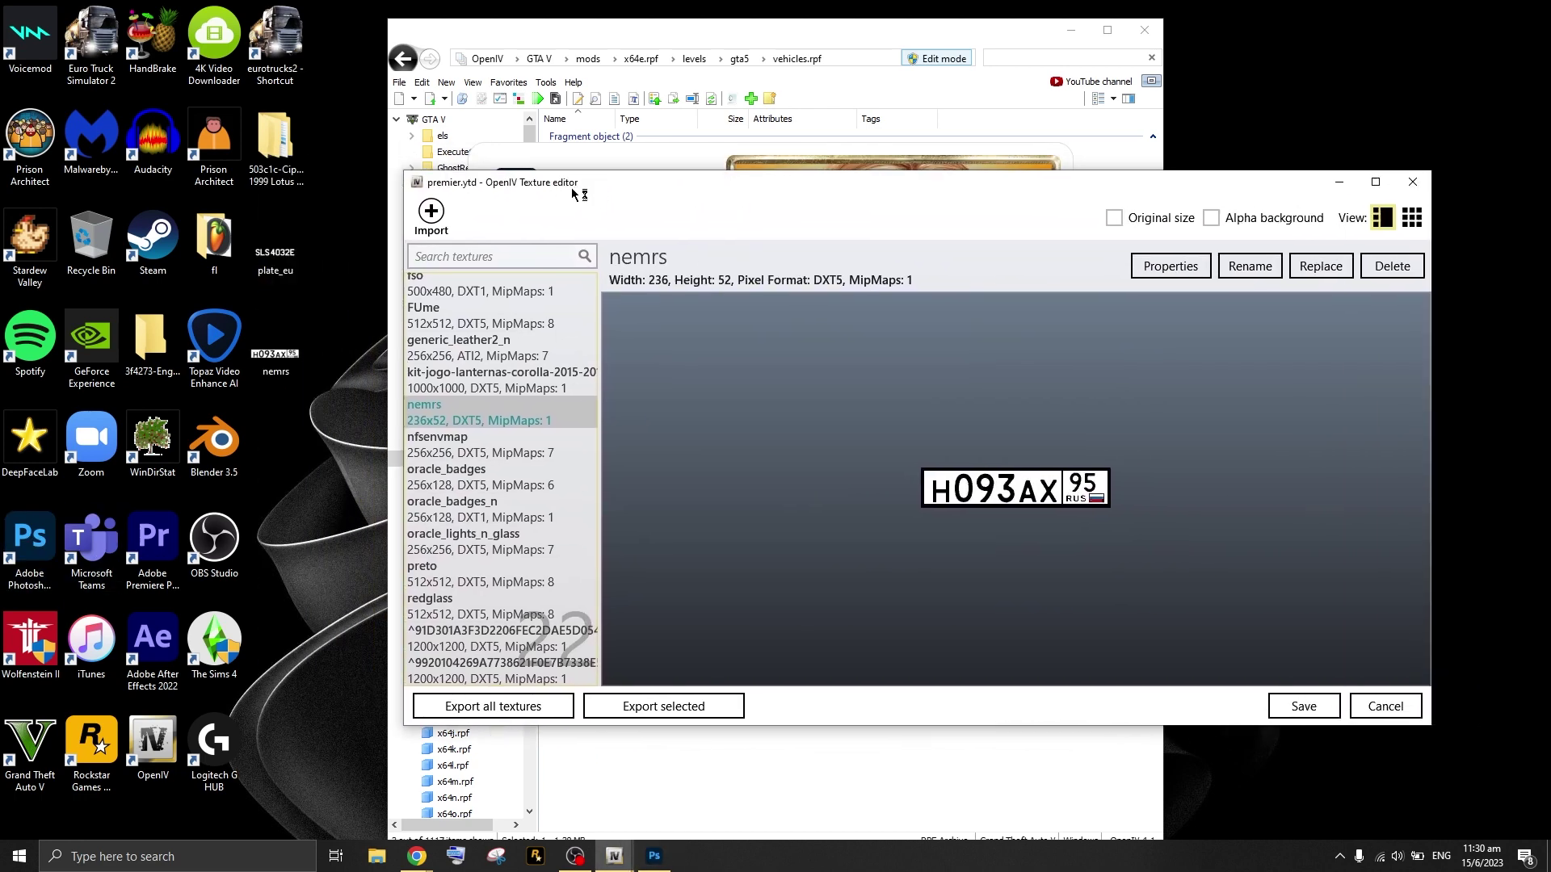